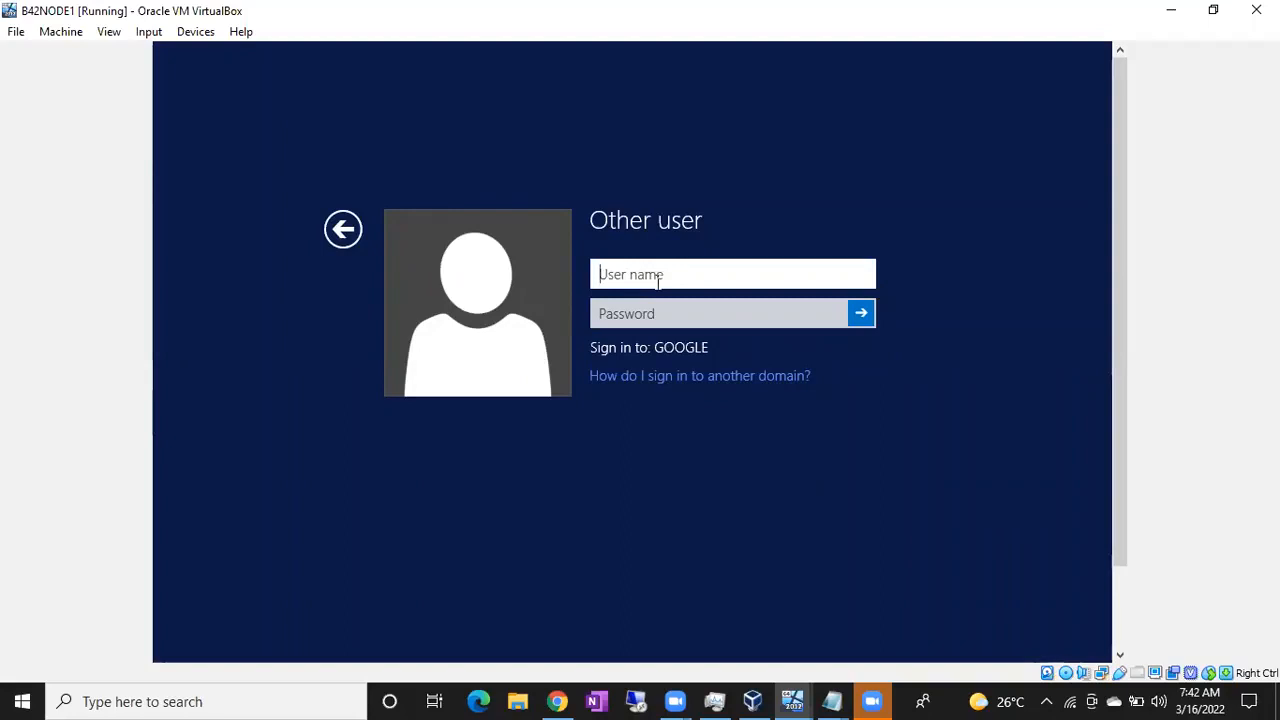
Sign in to B42NODE1 as the google\administrator domain account with the account password
text(google\adm)
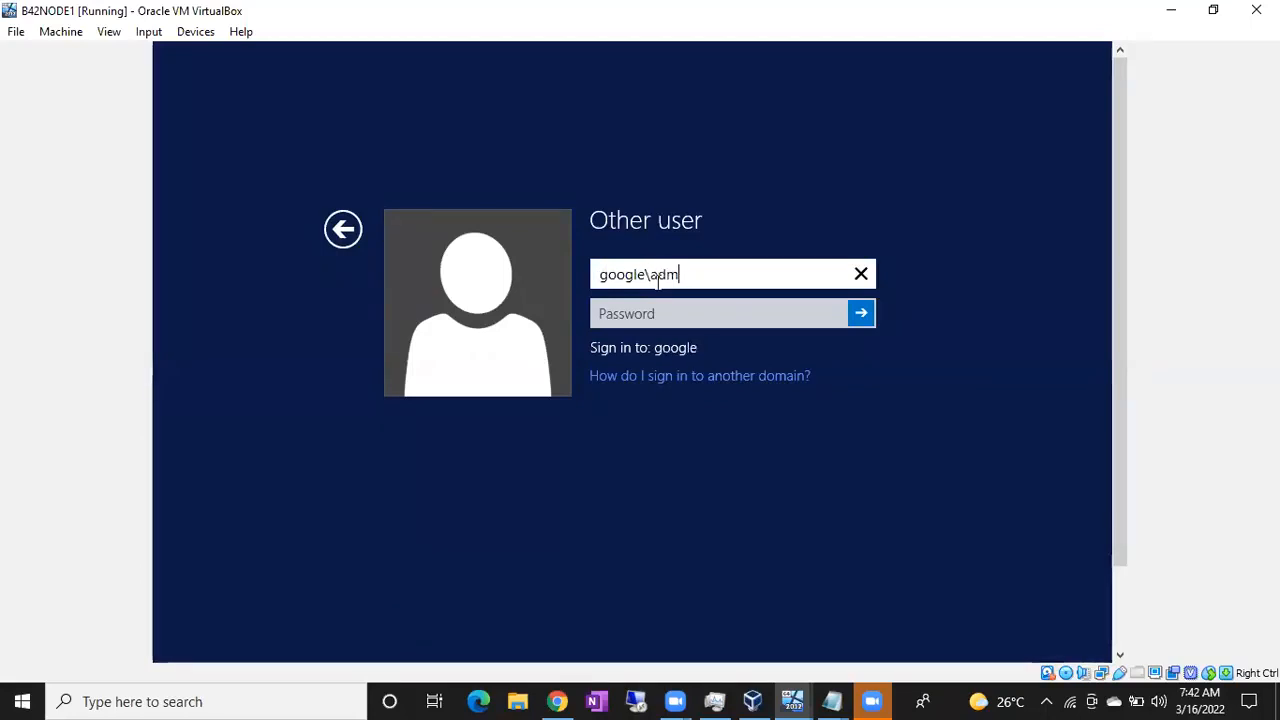
text(inistrator)
key(Tab)
text(************)
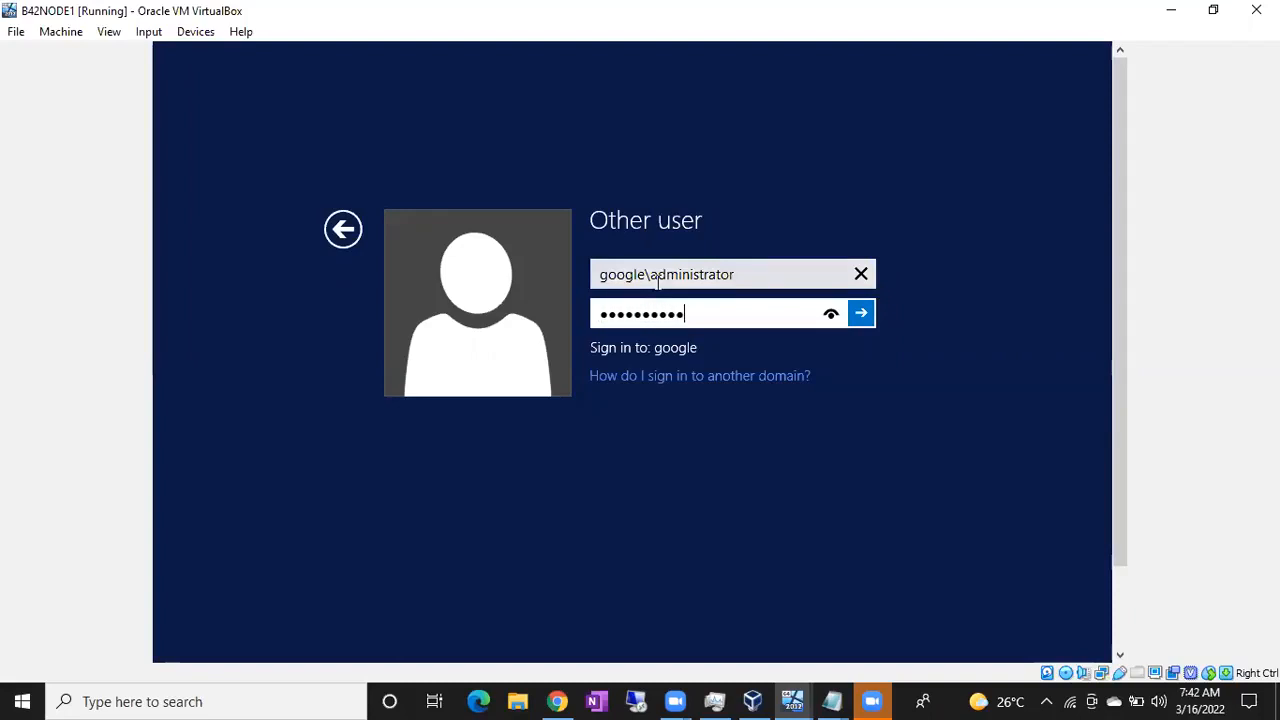
key(Return)
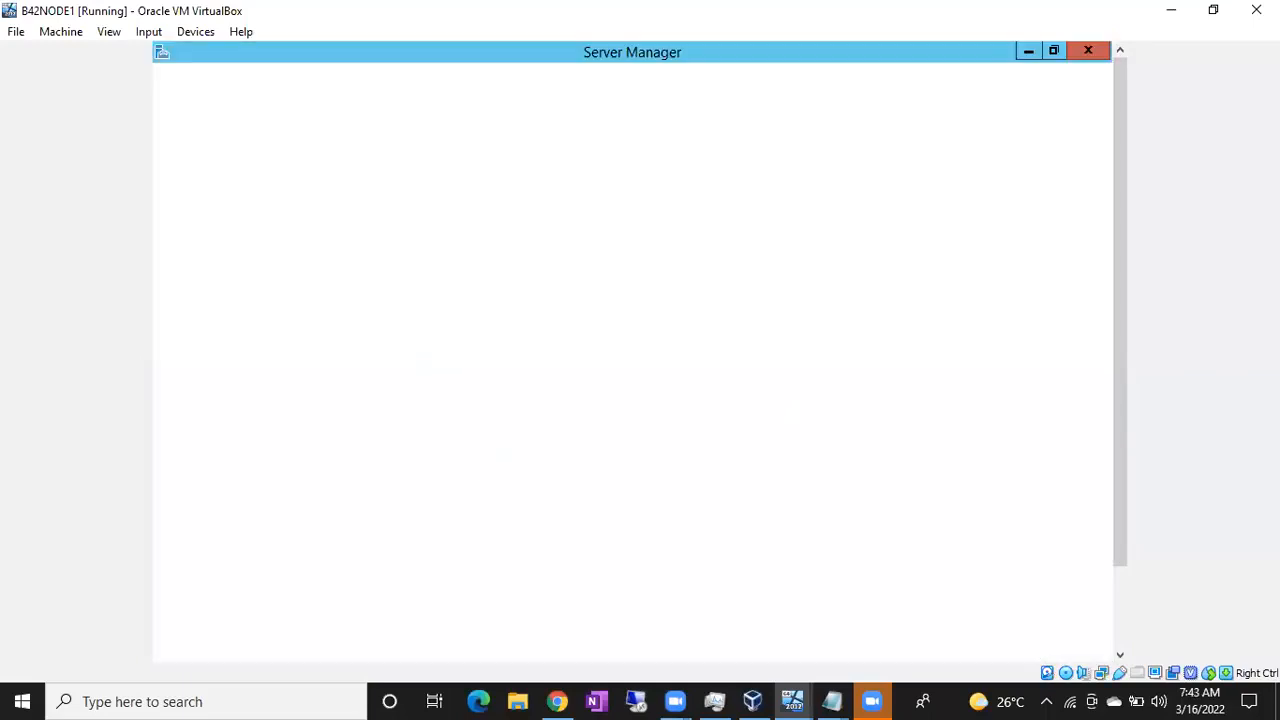
Minimize Server Manager and launch Failover Cluster Manager with cluadmin.msc from the Run box
click(1028, 50)
drag(1121, 113, 1126, 269)
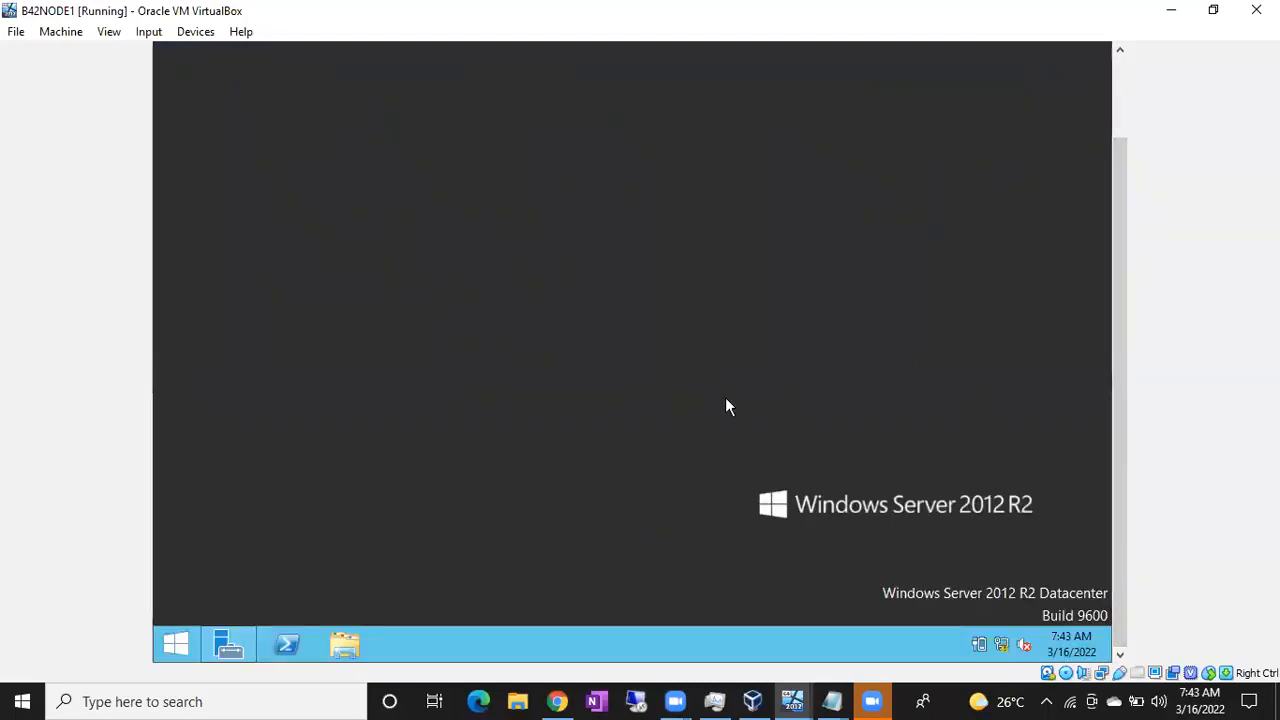
key(super+r)
text(clua)
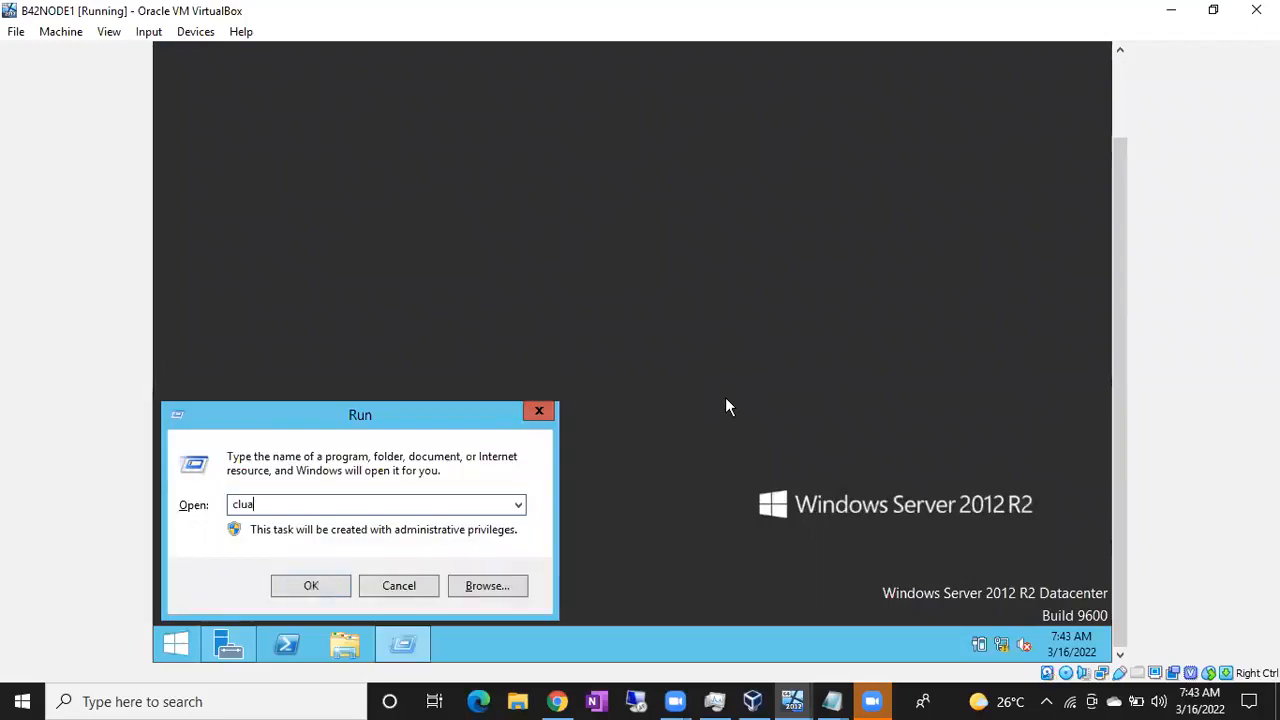
text(dmin.ms)
key(BackSpace)
key(BackSpace)
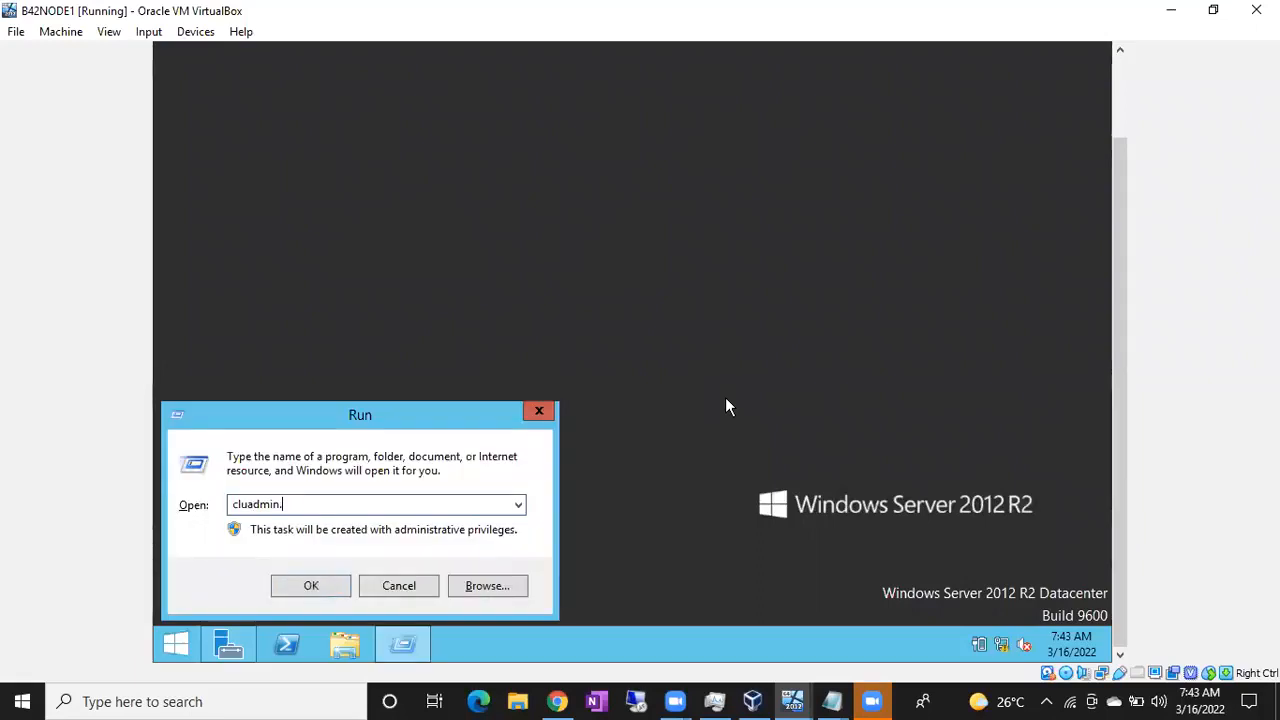
text(msc)
key(Return)
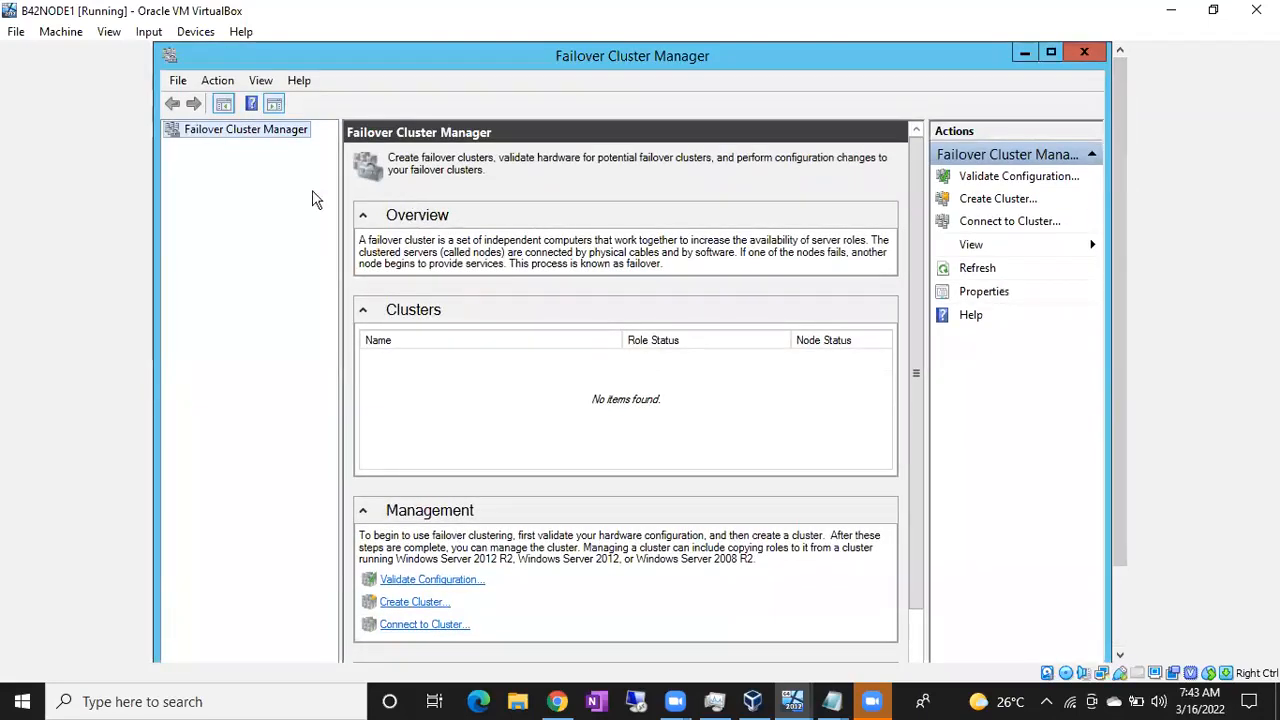
Start the Create Cluster Wizard with servers B42NODE1 and B42Node2 and cluster name B42WINCLUS2012
right_click(240, 138)
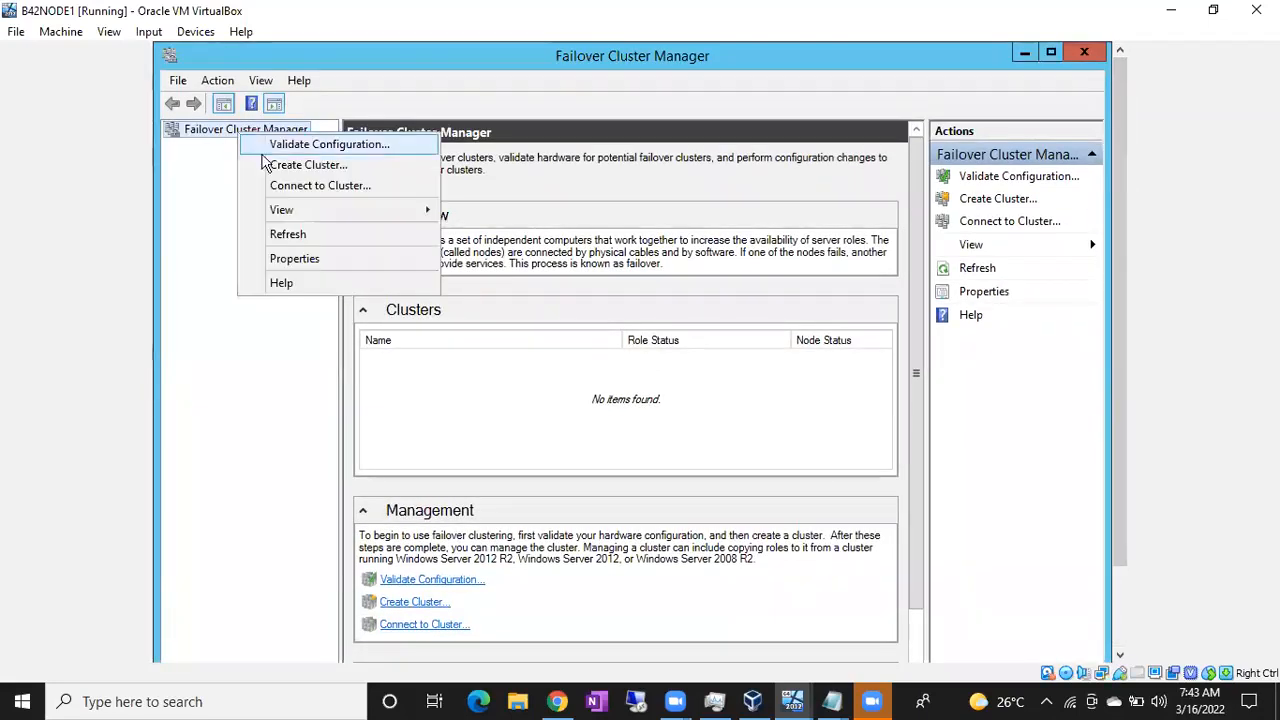
click(265, 165)
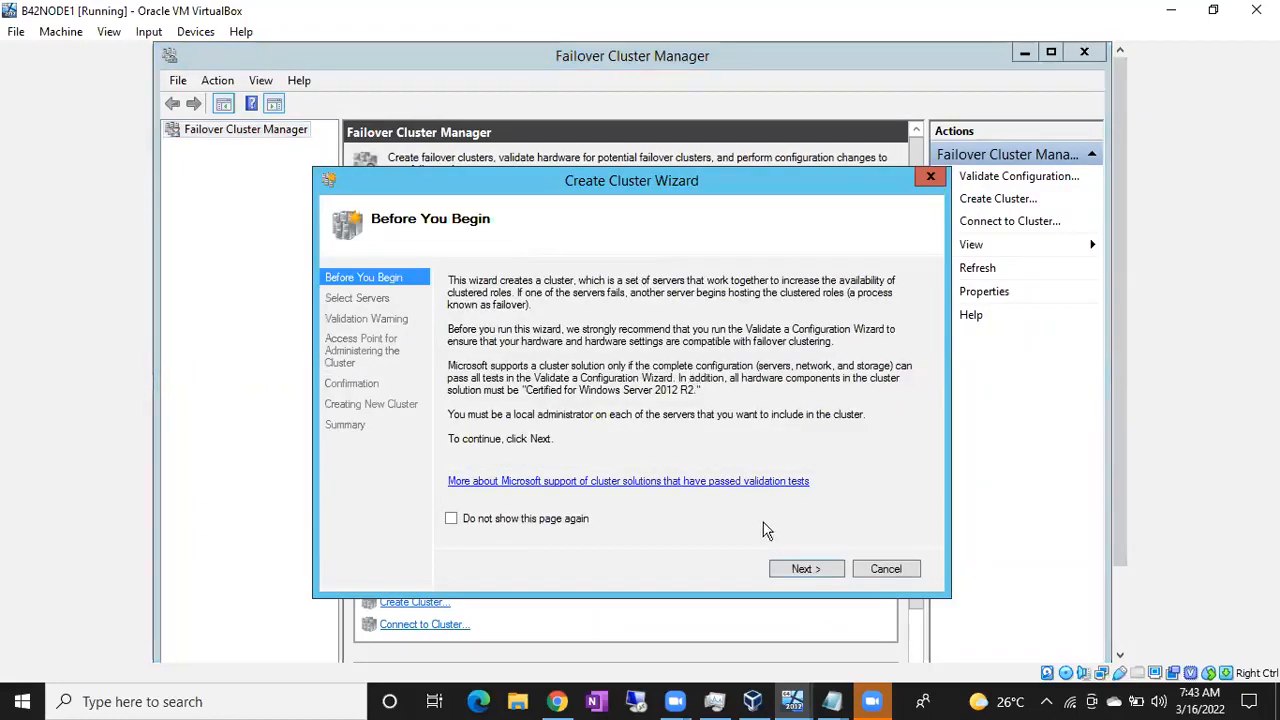
click(803, 568)
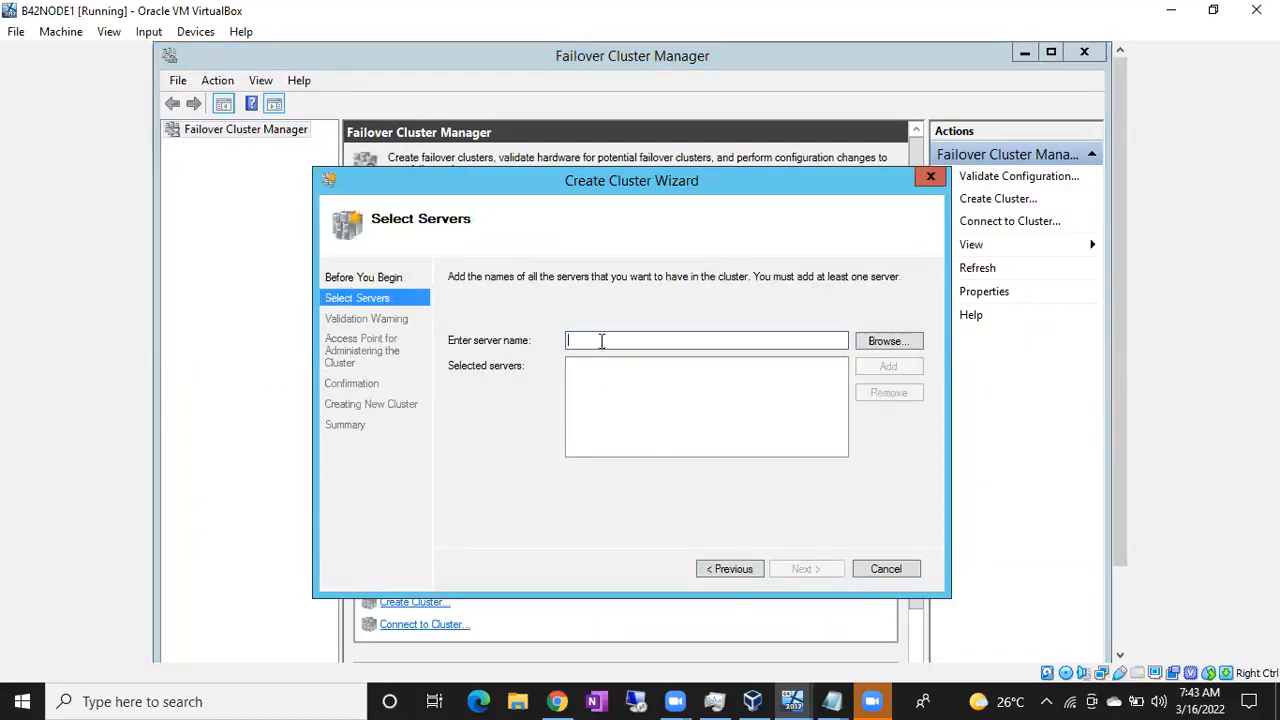
text(B41NO)
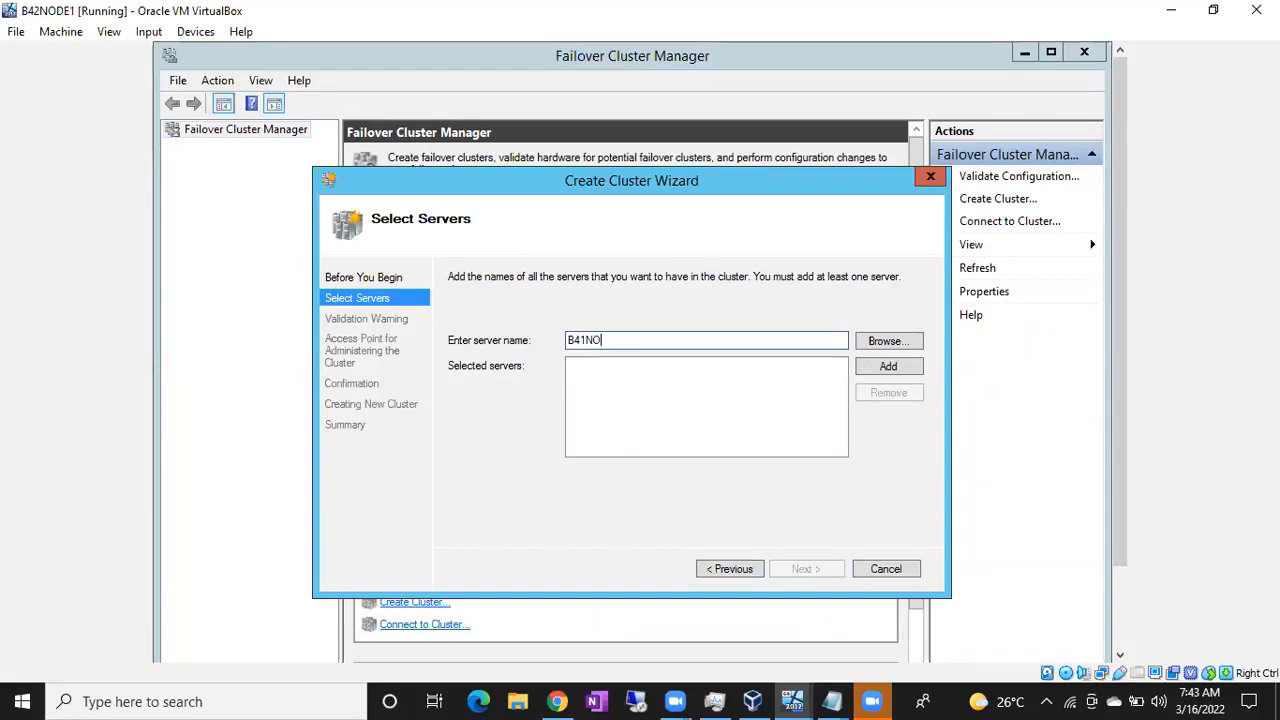
text(DE1)
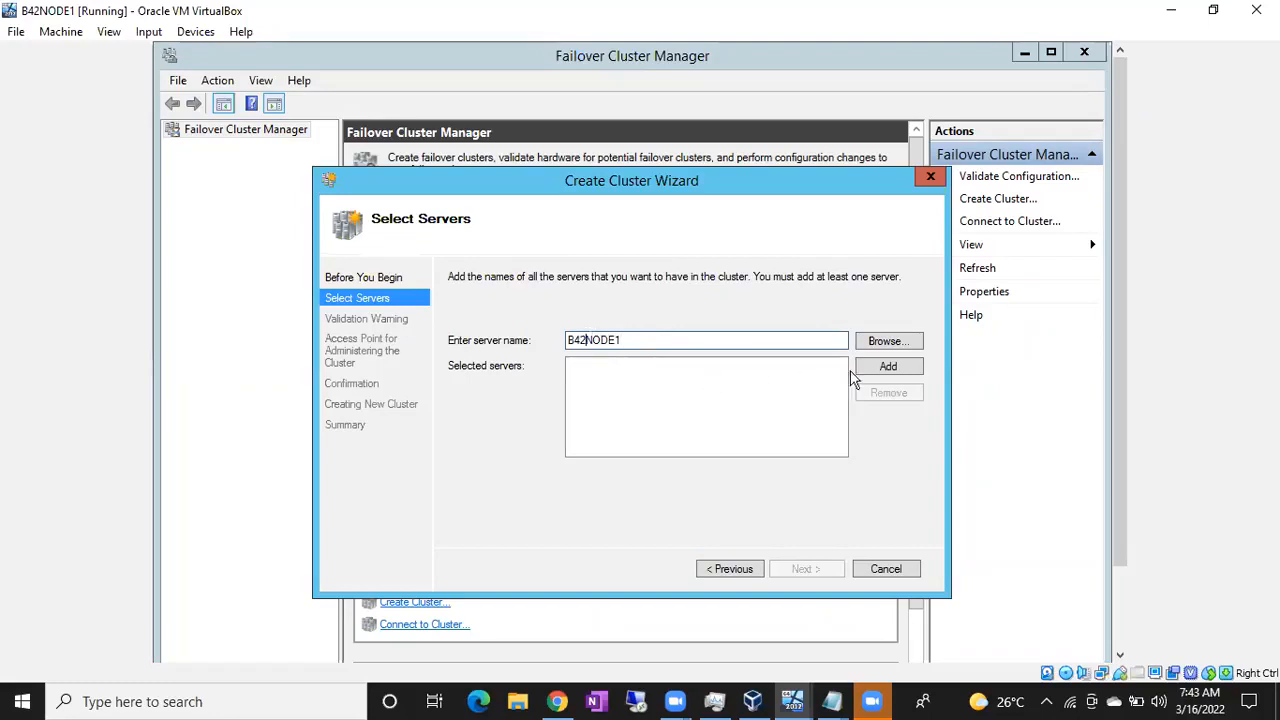
click(888, 367)
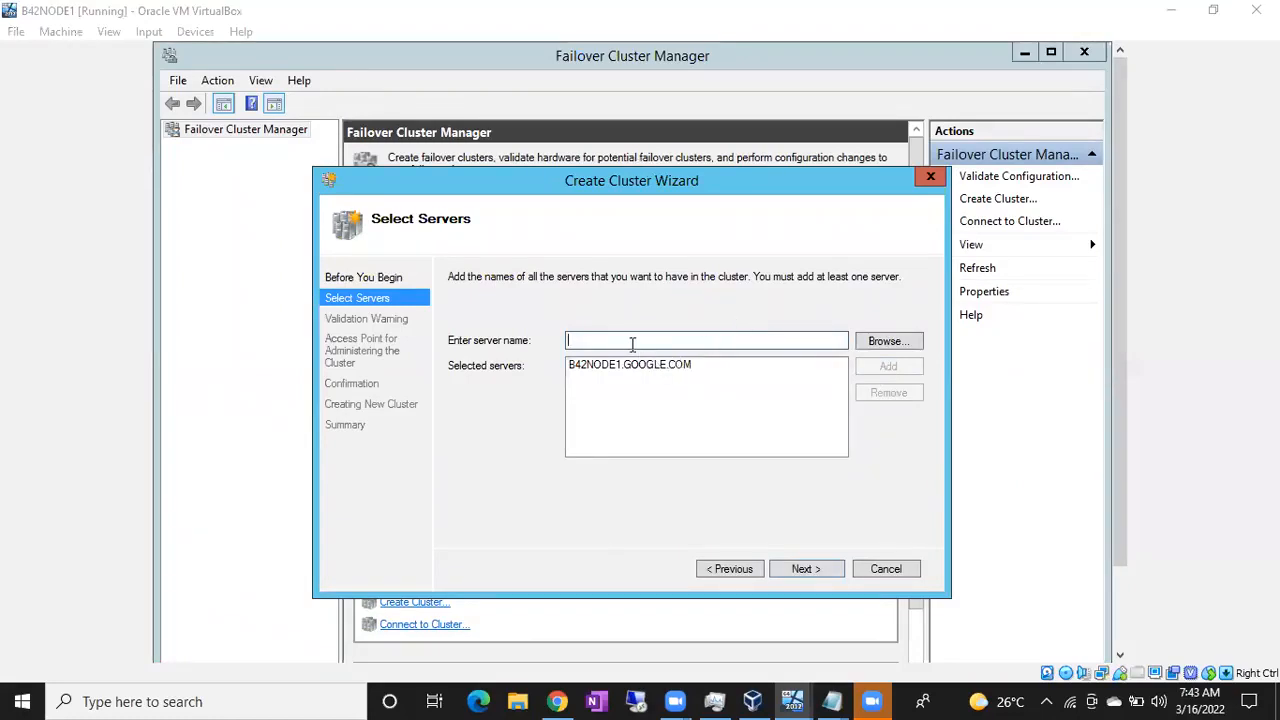
text(B42)
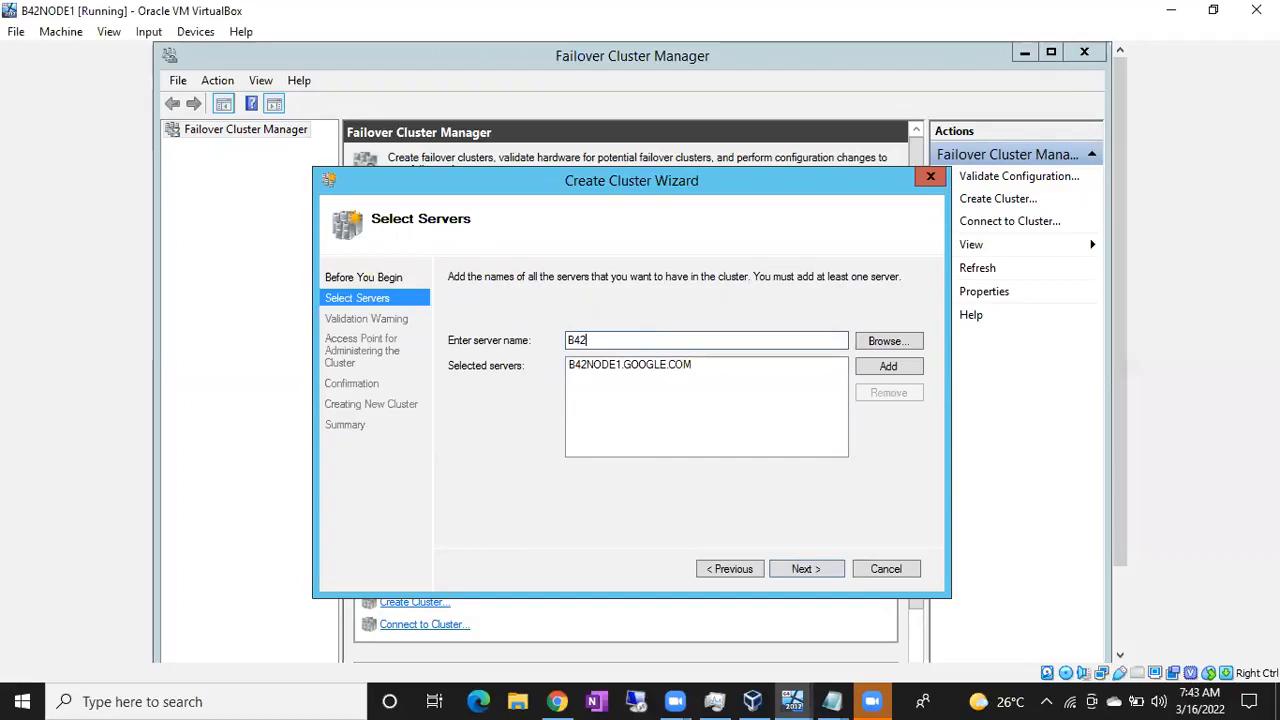
text(Node2)
click(888, 366)
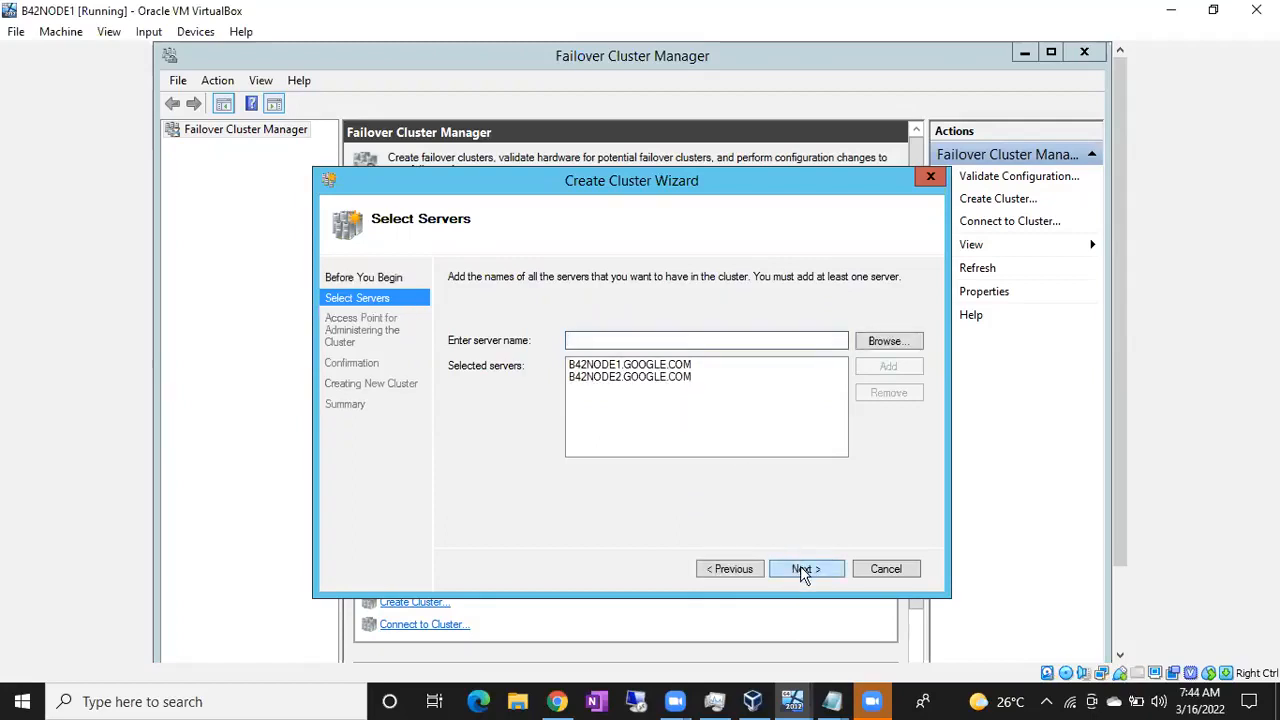
click(804, 569)
text(B42WINCLUS2012)
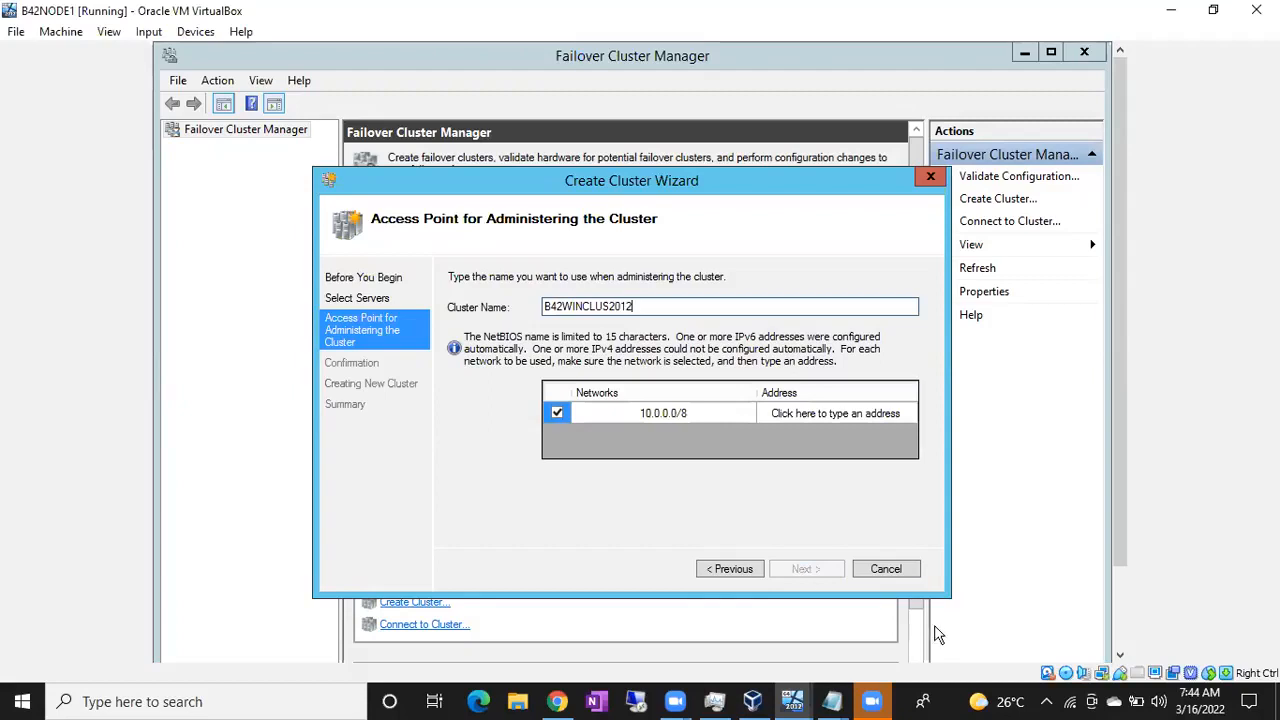
Set the cluster IP address to 10.10.10.50 and create the cluster with all eligible storage
click(780, 413)
click(781, 413)
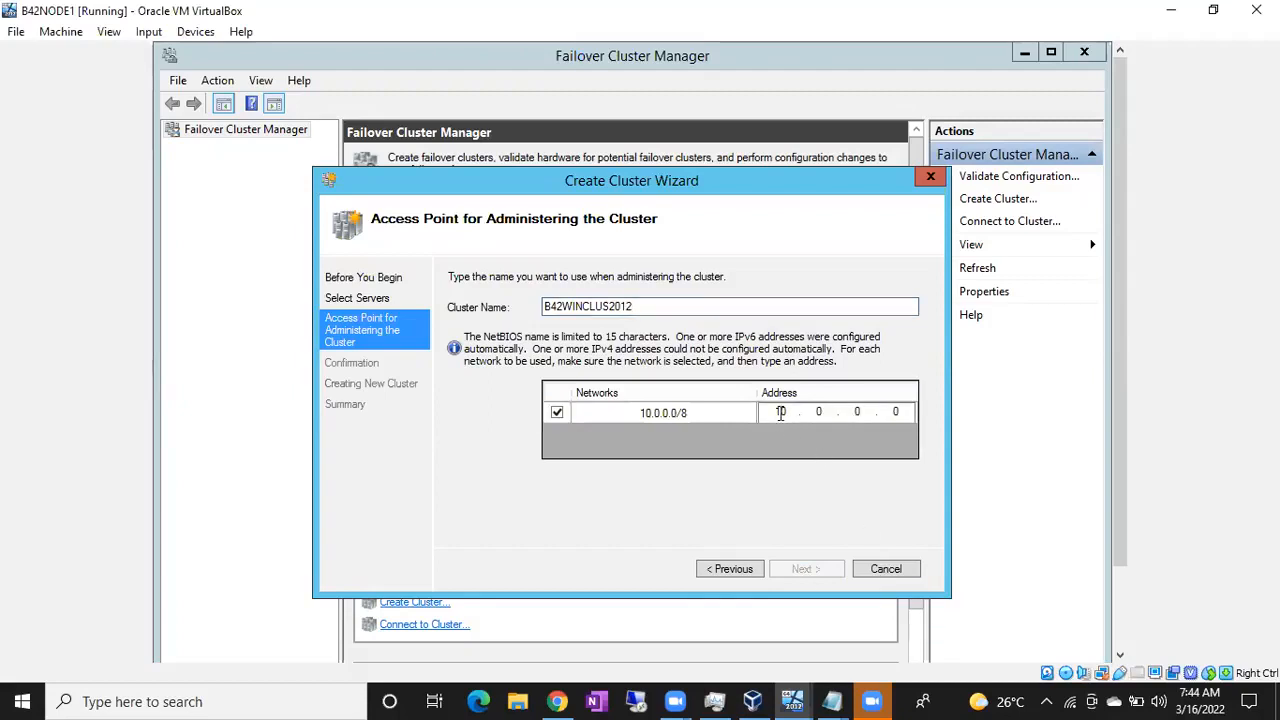
key(BackSpace)
key(BackSpace)
text(10 . 10 . 10 . )
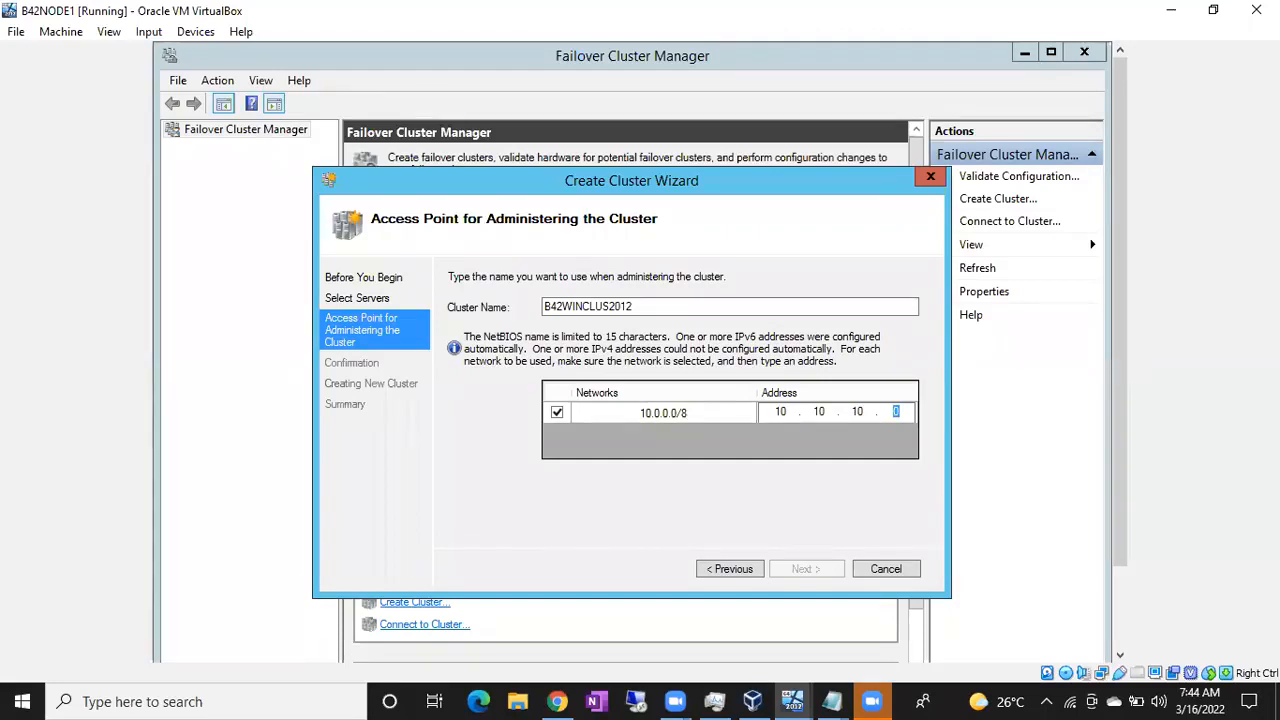
text(50)
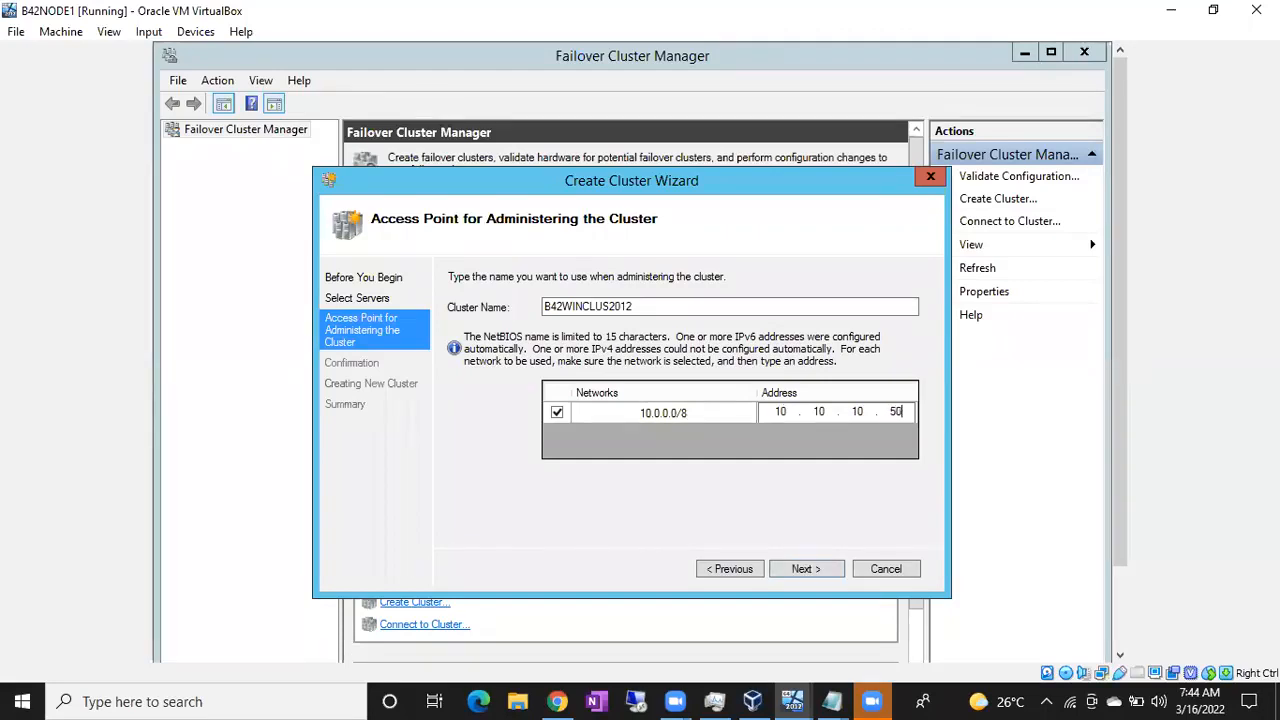
click(806, 569)
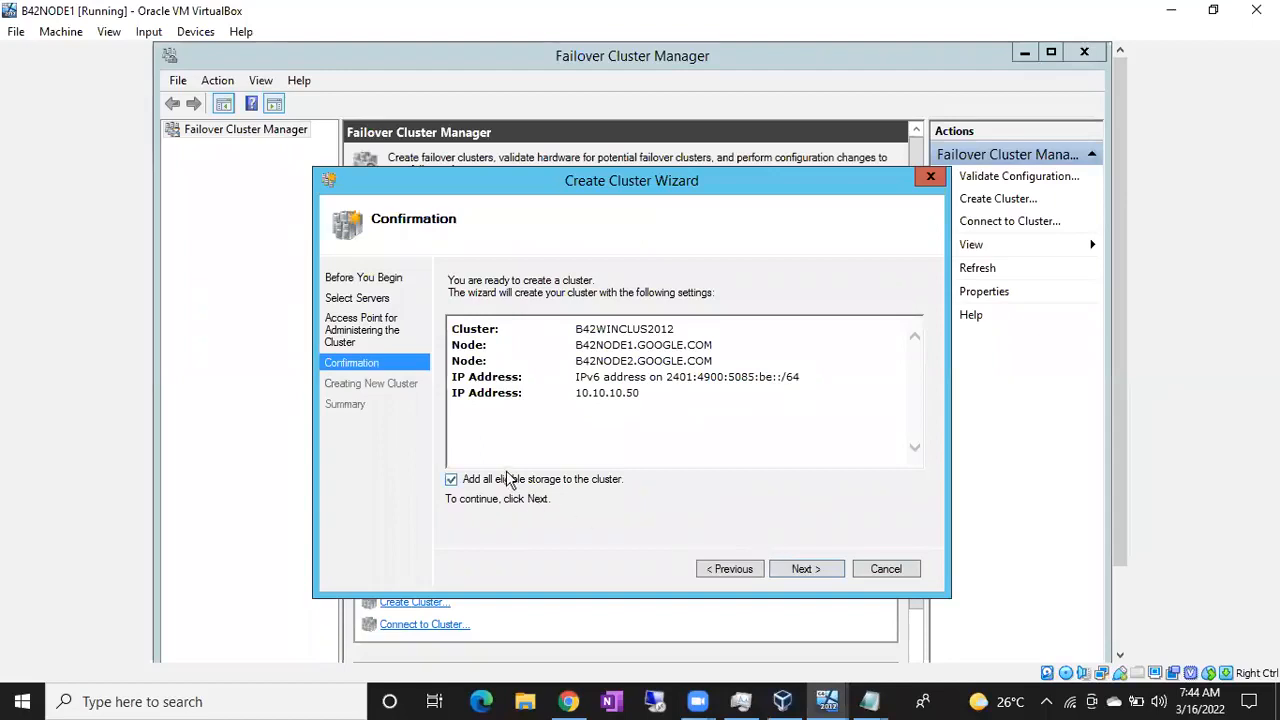
click(806, 570)
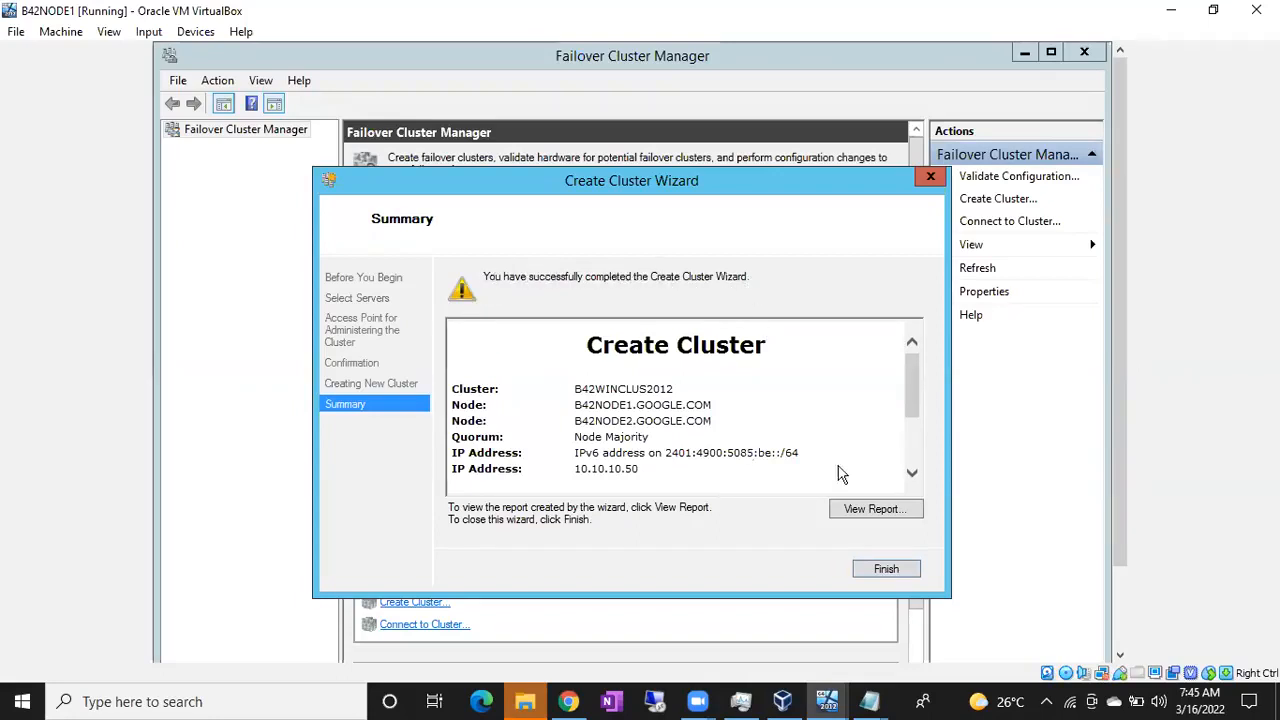
Close the finished wizard and view the empty Roles list under B42WINCLUS2012
click(884, 567)
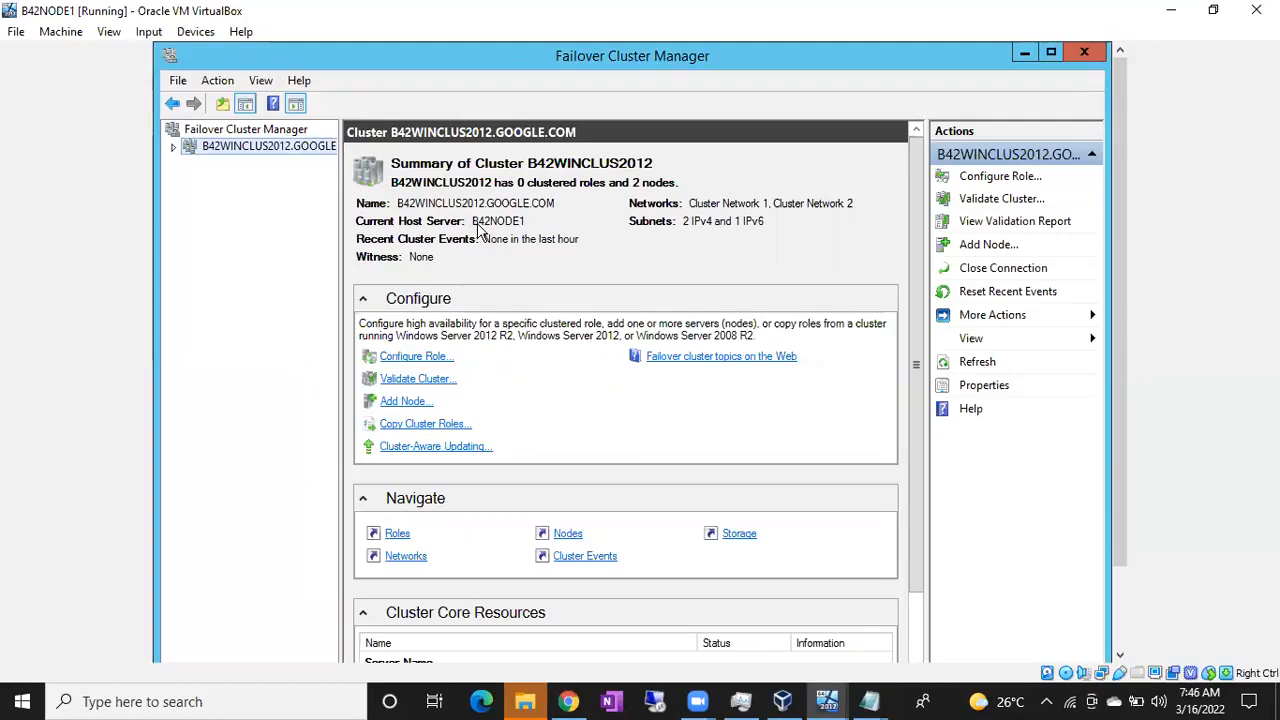
click(174, 147)
click(208, 164)
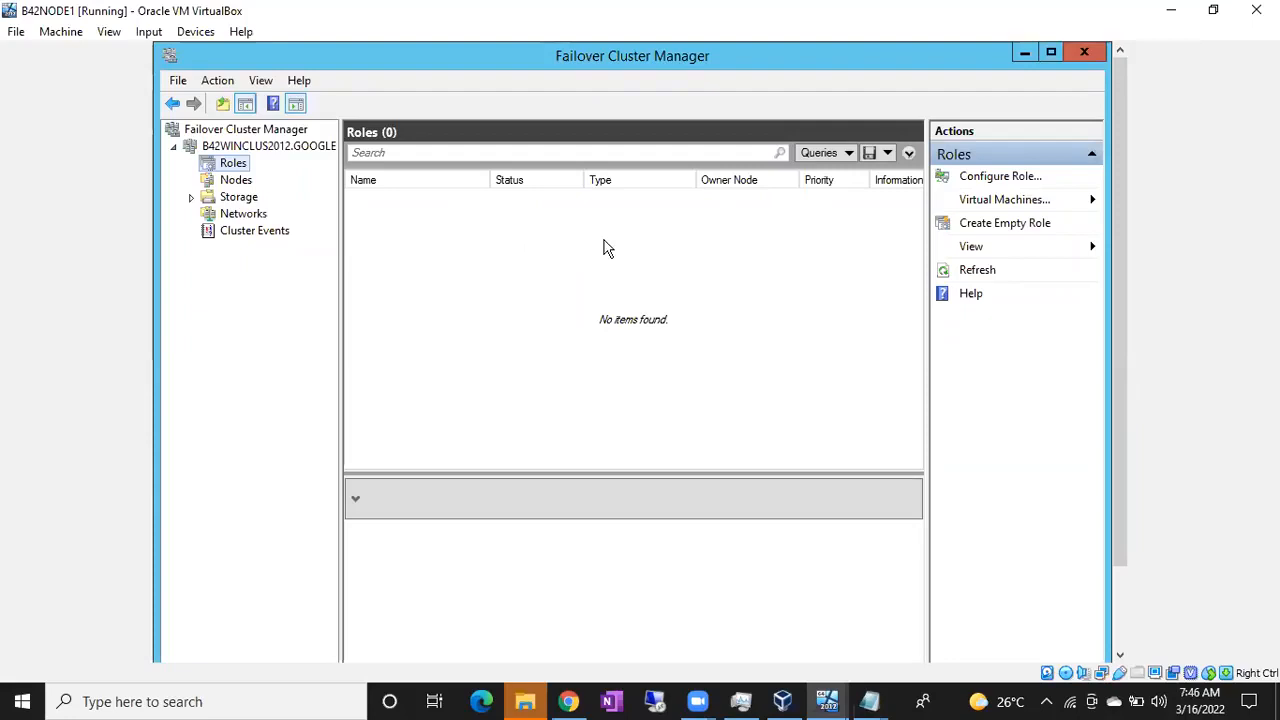
Browse the cluster's Nodes and Storage Disks pages, ending on Networks with both networks Up
click(240, 186)
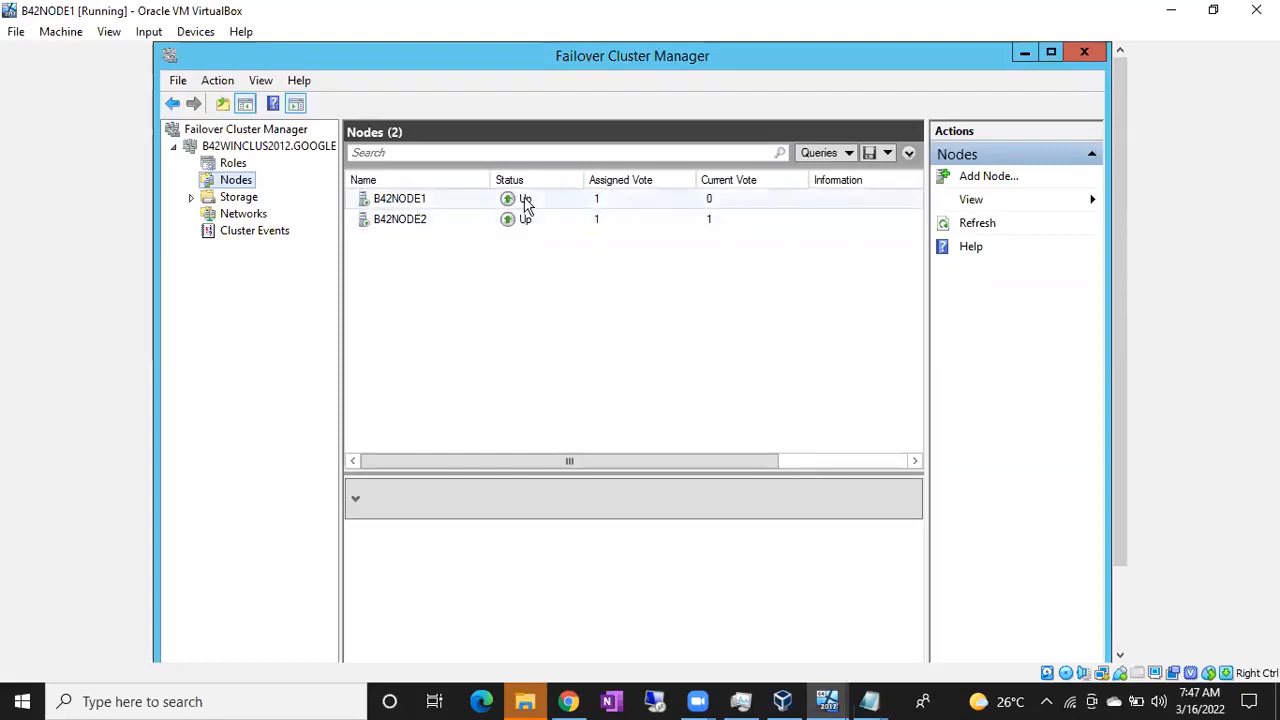
click(230, 200)
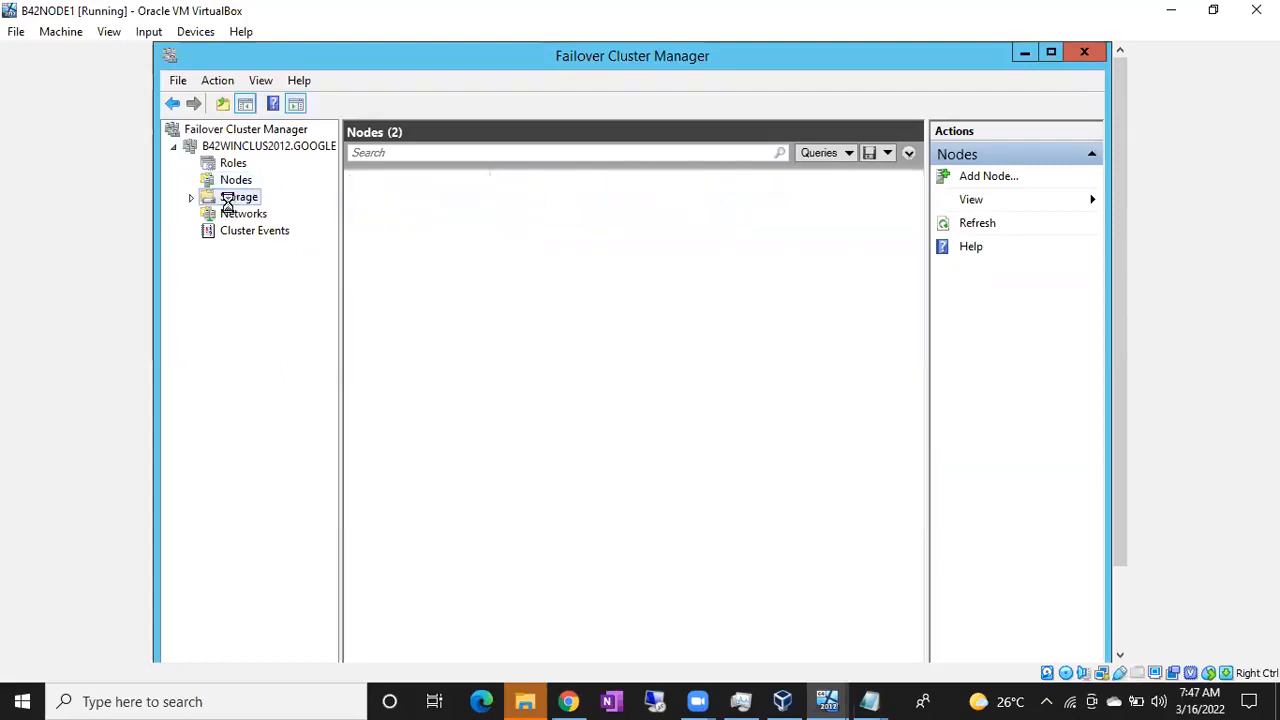
click(191, 200)
click(250, 213)
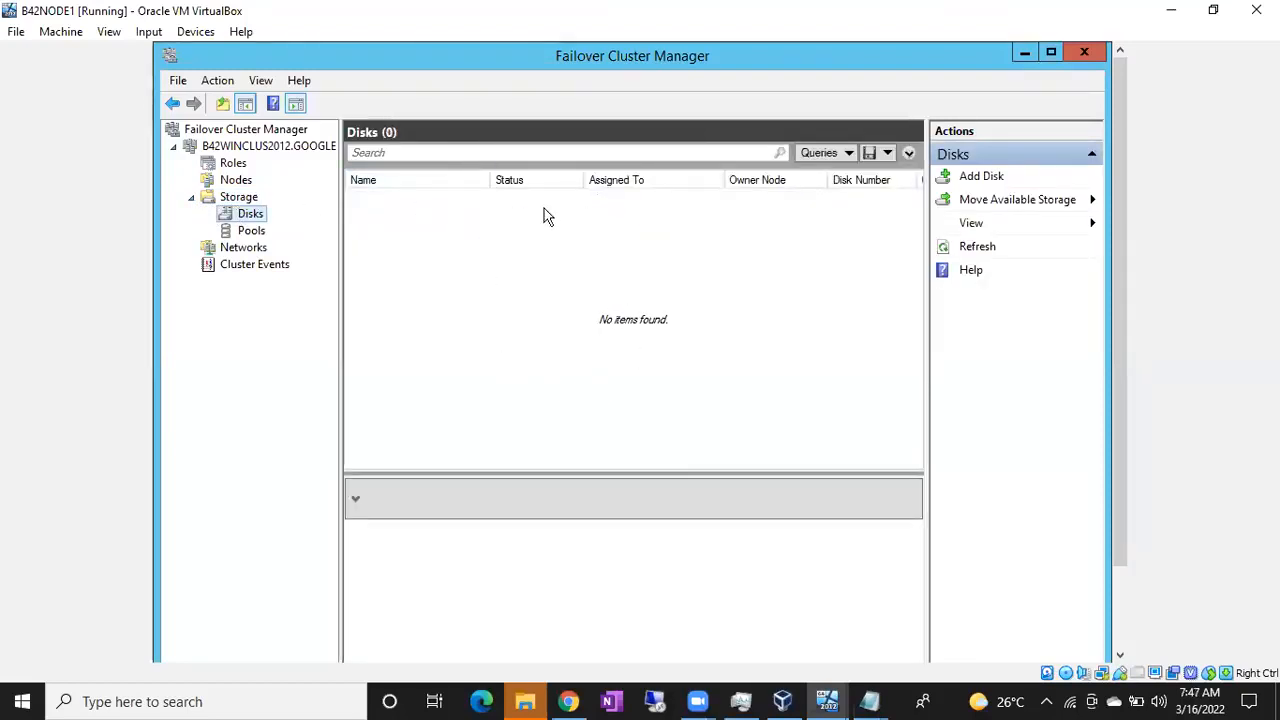
click(243, 250)
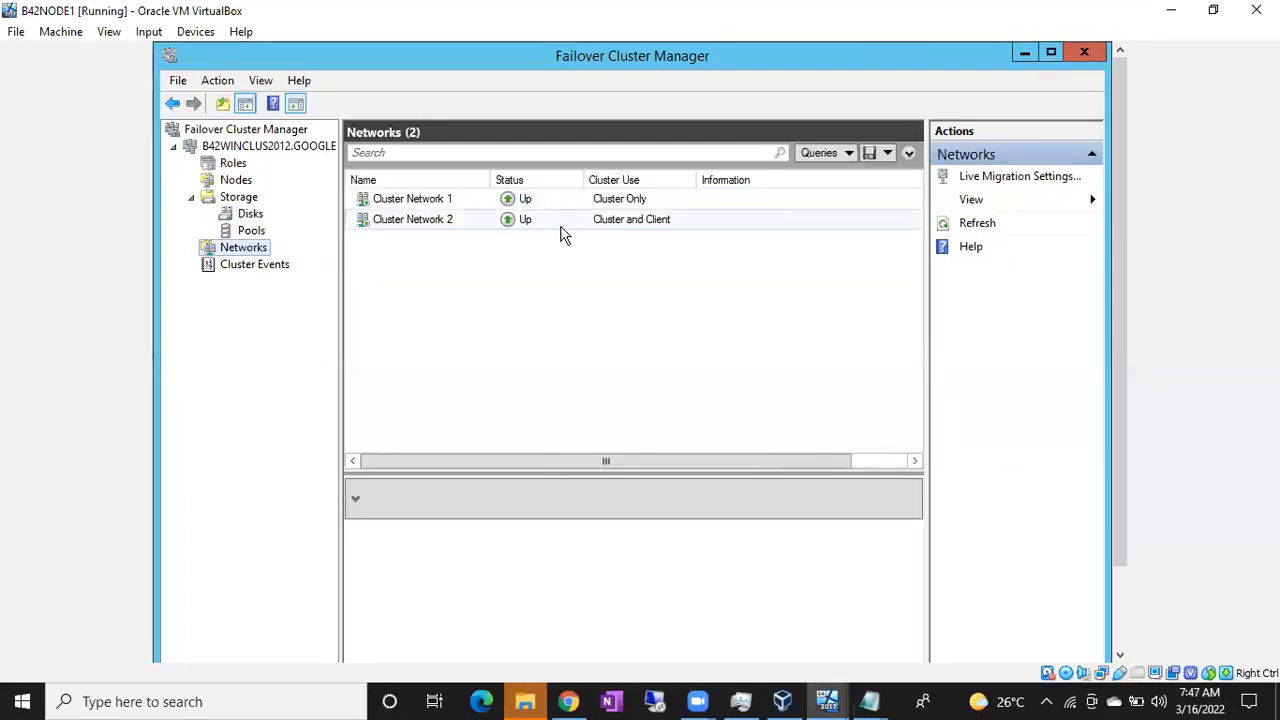
Enlarge the details pane and check the B42NODE1 and B42NODE2 HEARTBEAT connections' IP addresses
drag(1125, 153, 1130, 200)
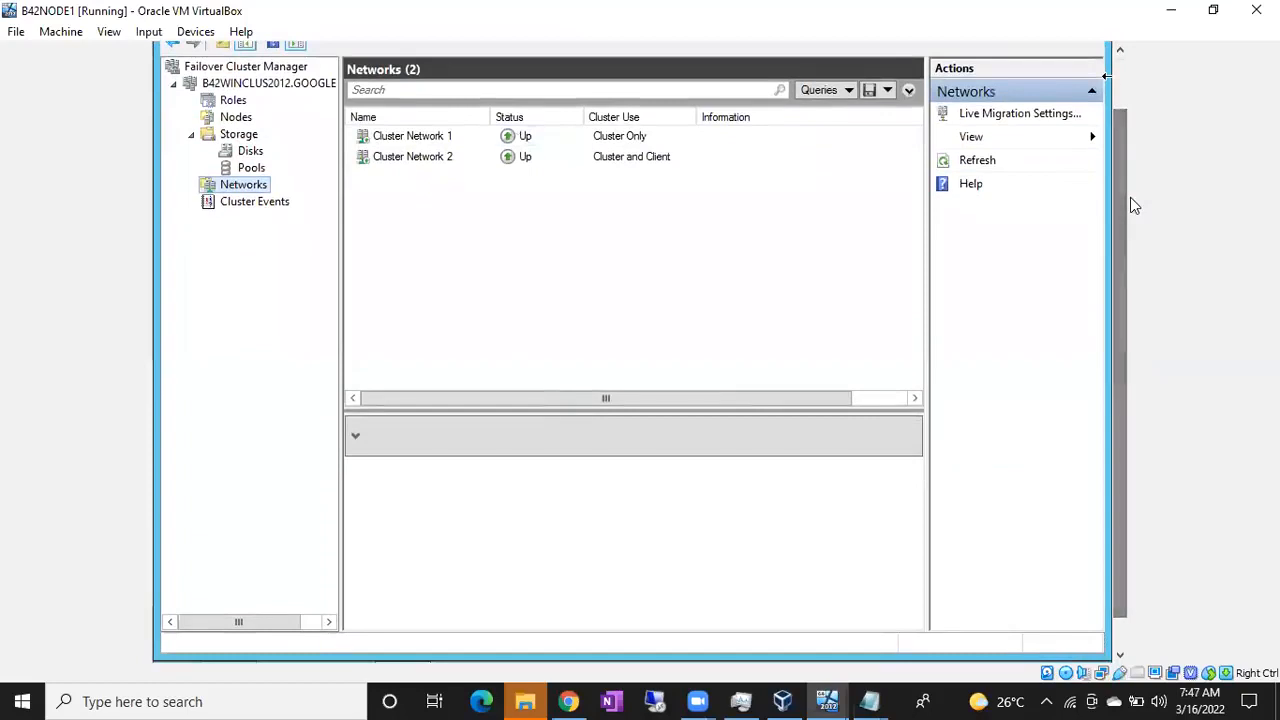
click(452, 140)
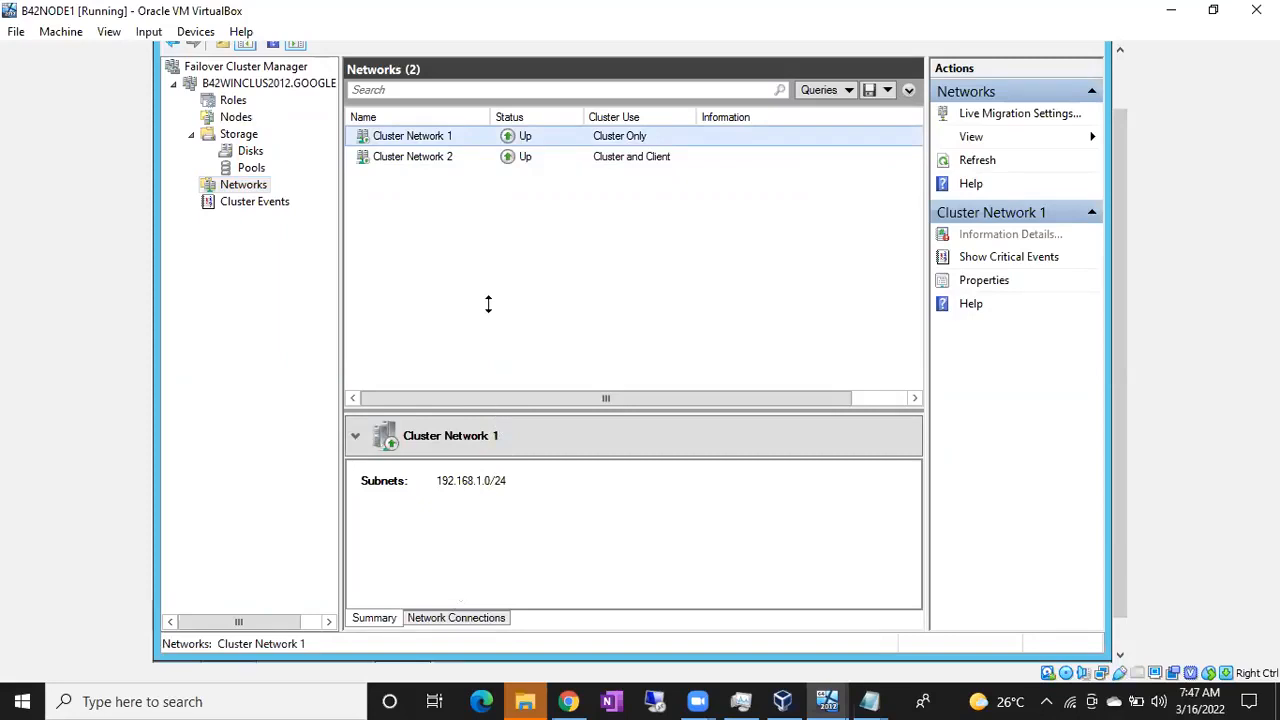
drag(457, 412, 457, 307)
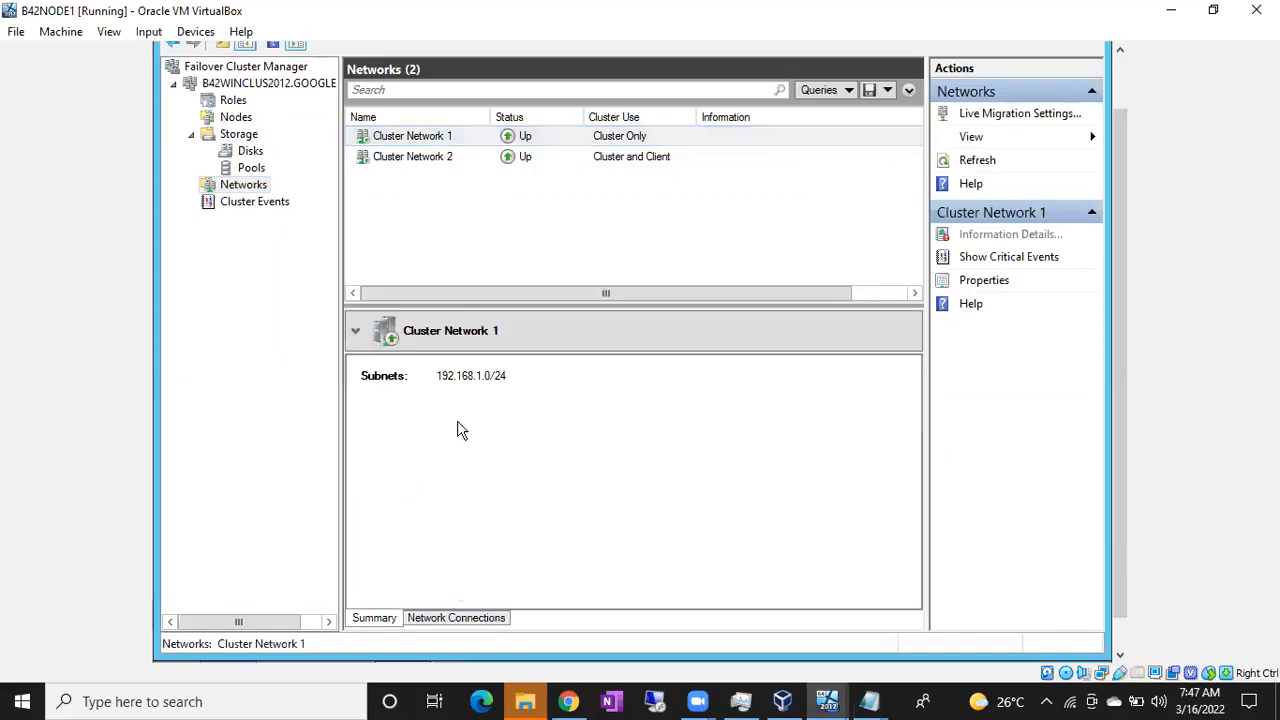
click(474, 619)
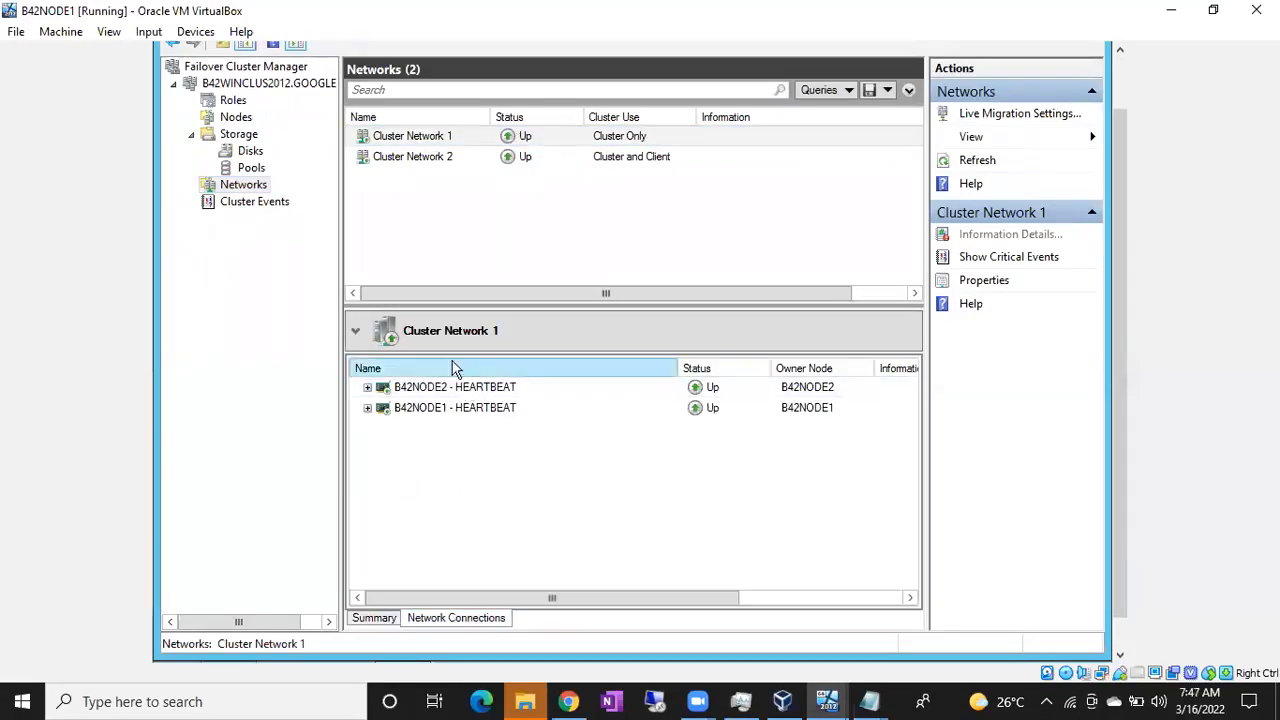
click(367, 387)
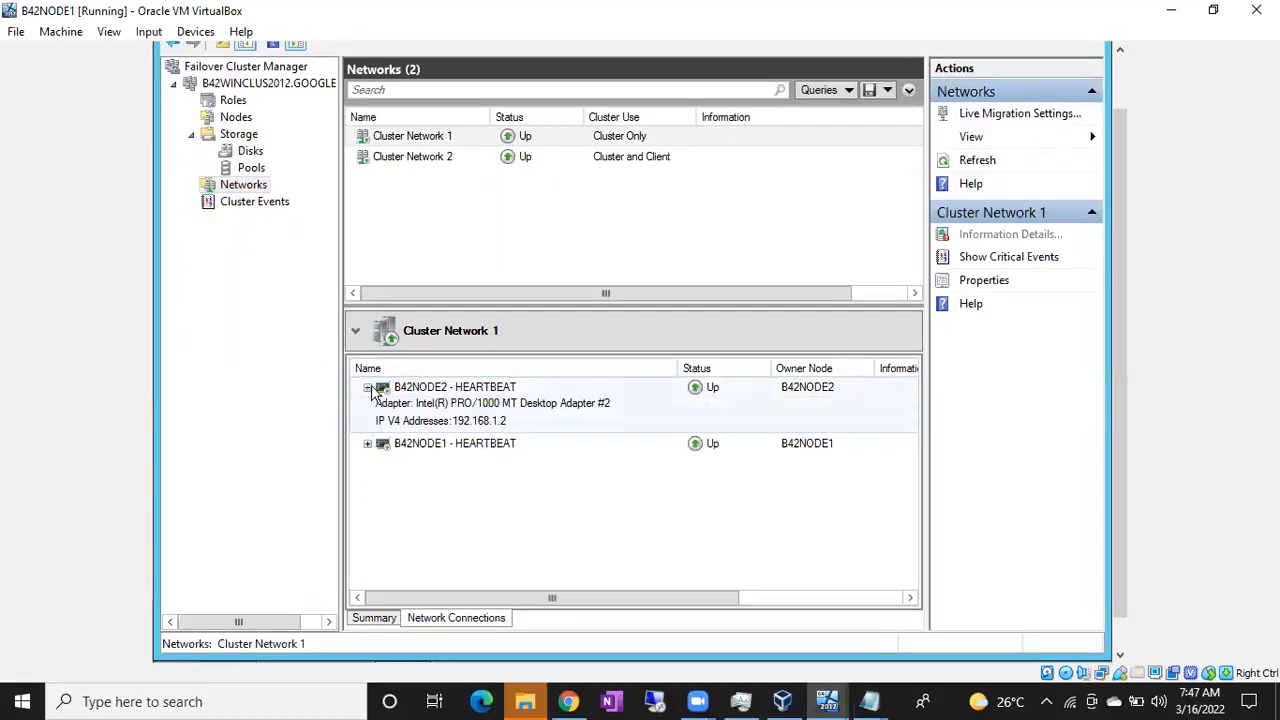
click(367, 443)
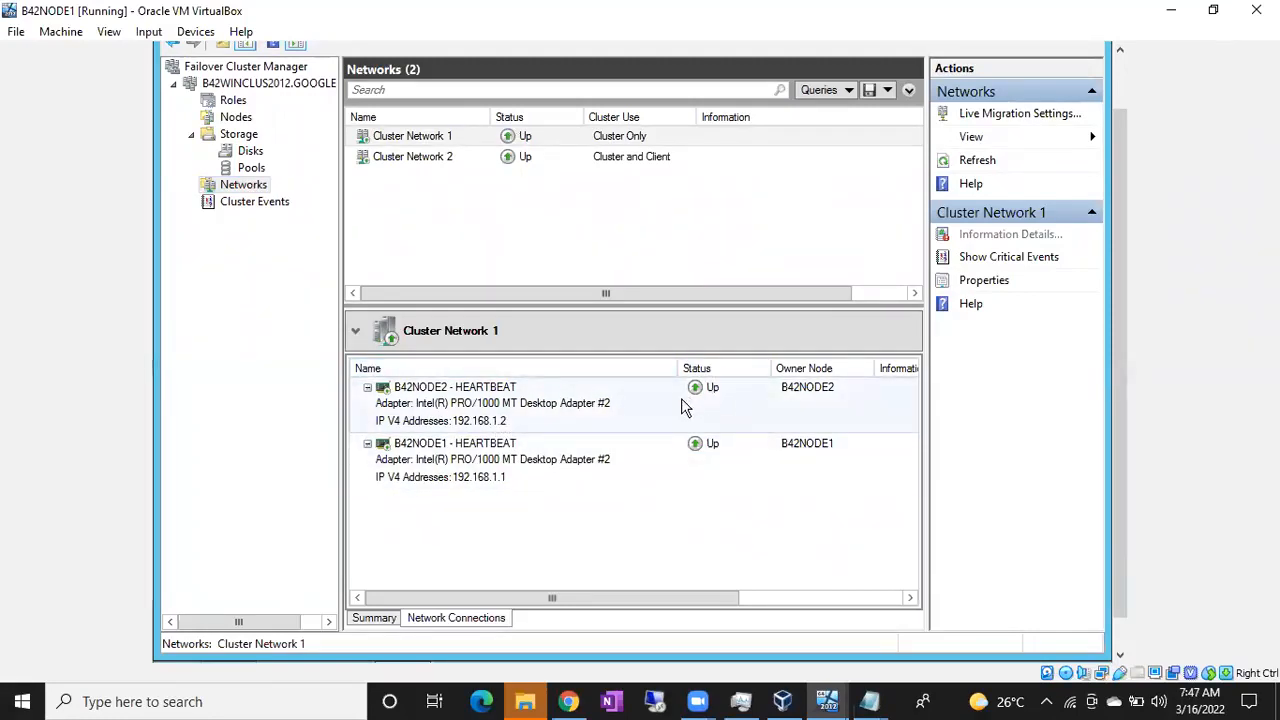
click(370, 388)
click(368, 407)
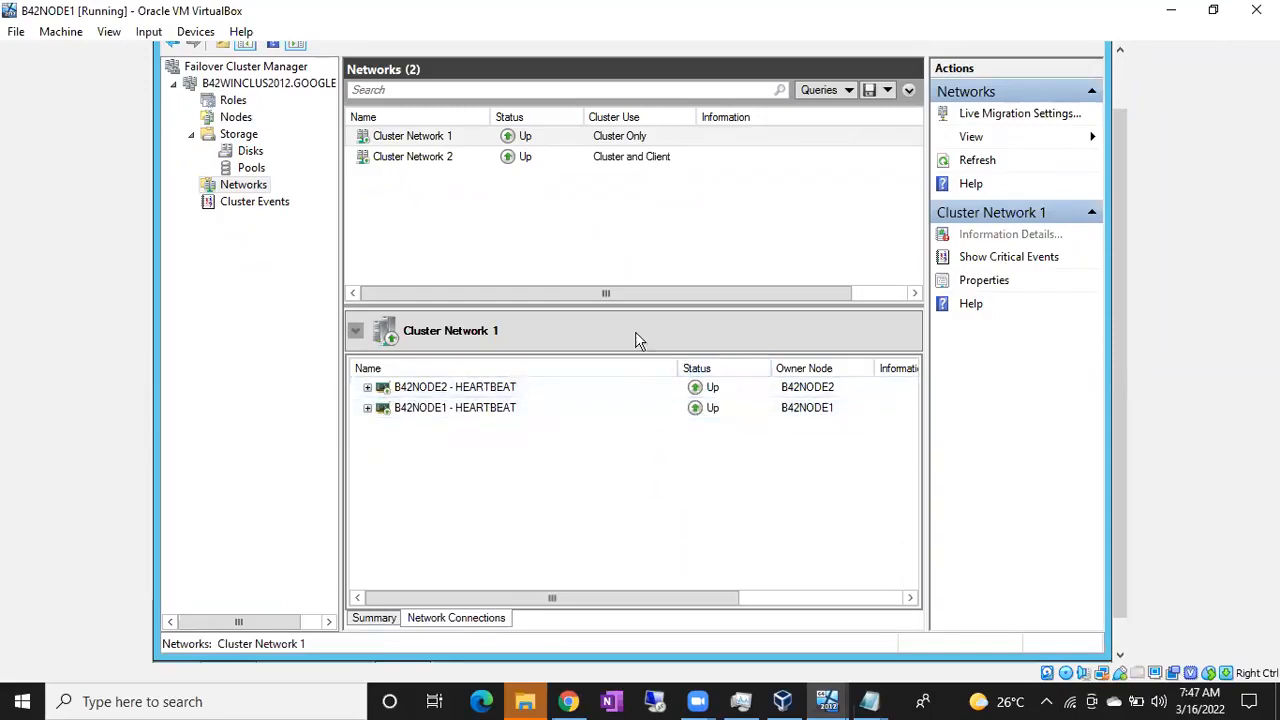
Rename Cluster Network 1 to HEARTBEAT in its properties
double_click(448, 137)
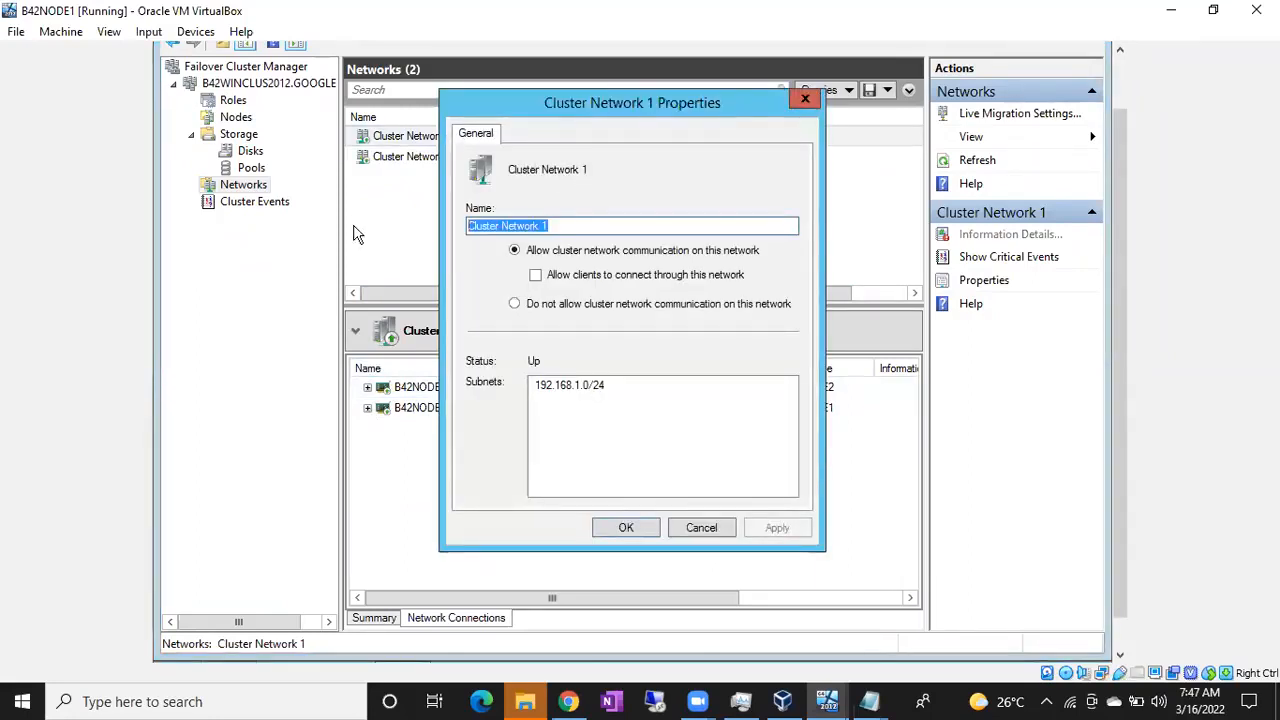
text(HEARTBEAT)
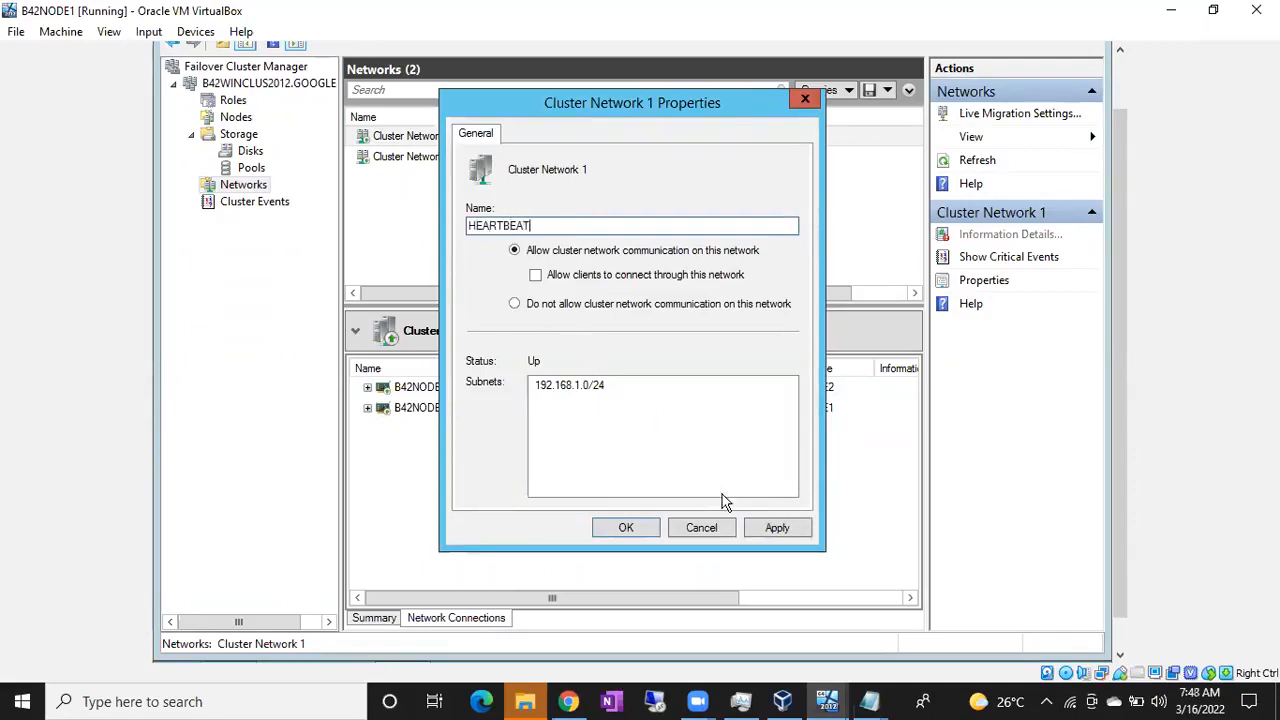
click(772, 530)
click(628, 528)
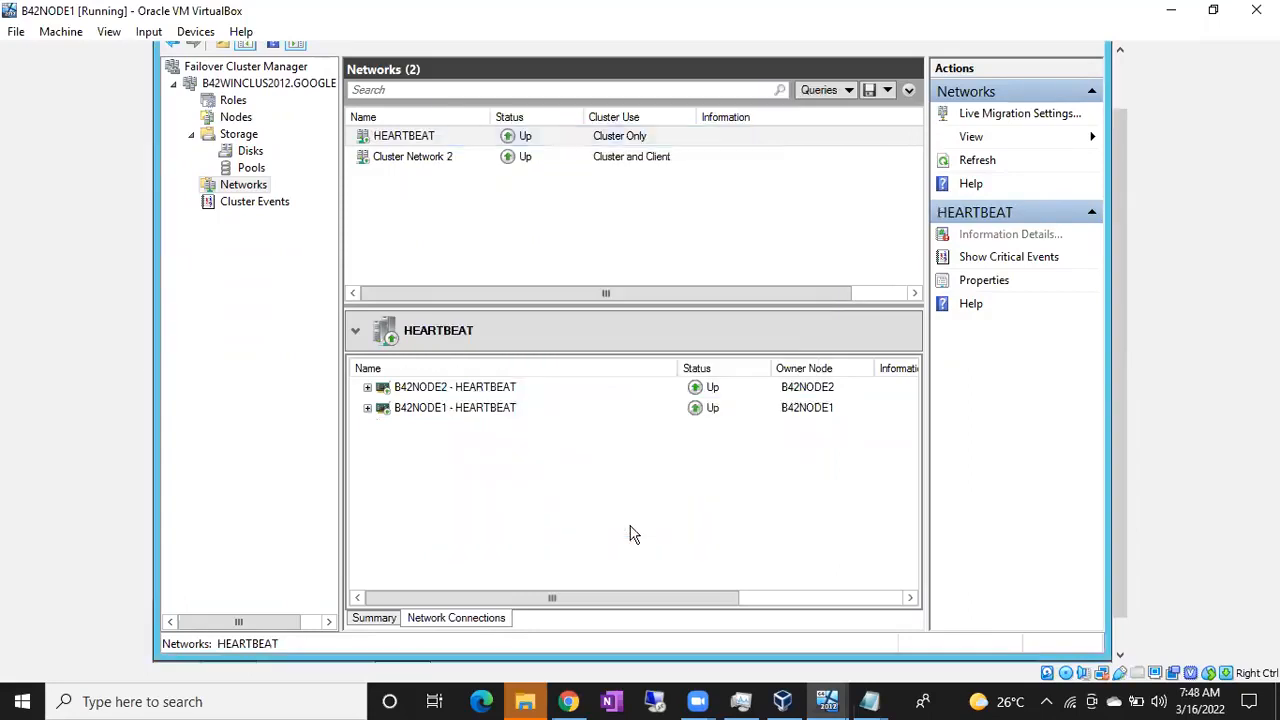
Inspect the B42NODE1 and B42NODE2 PUBLIC connection addresses on Cluster Network 2
click(436, 160)
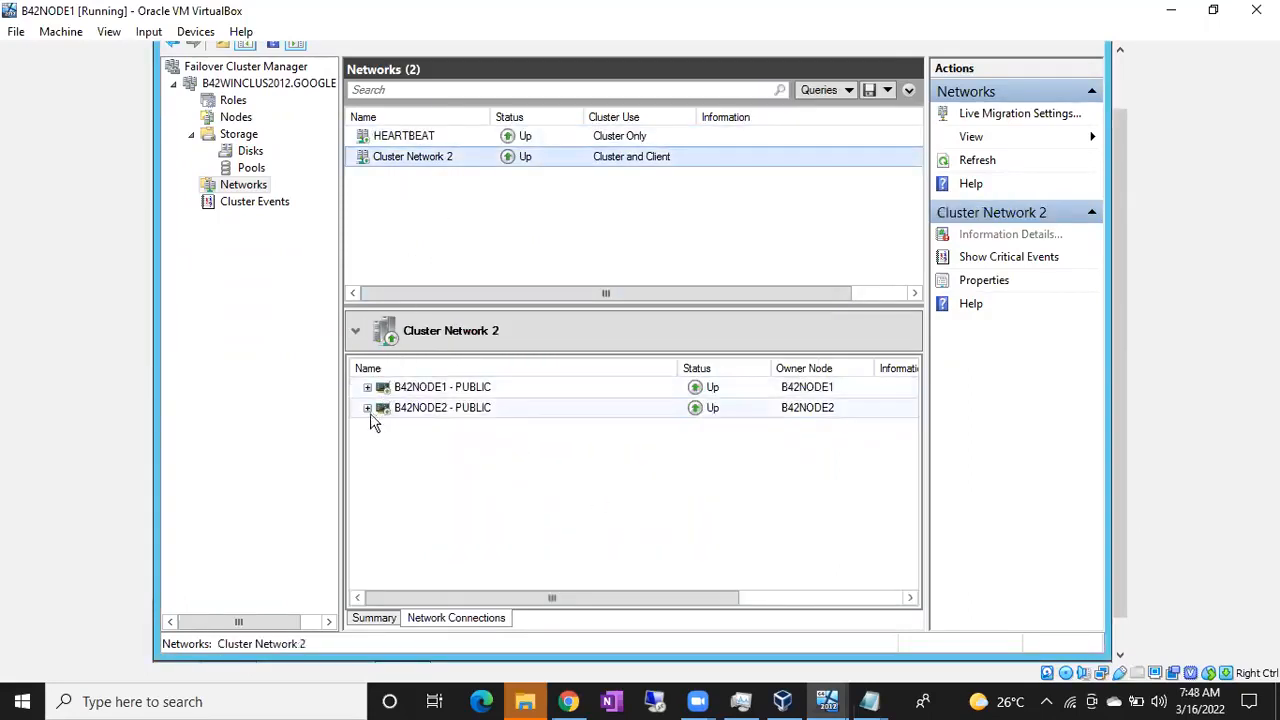
click(367, 388)
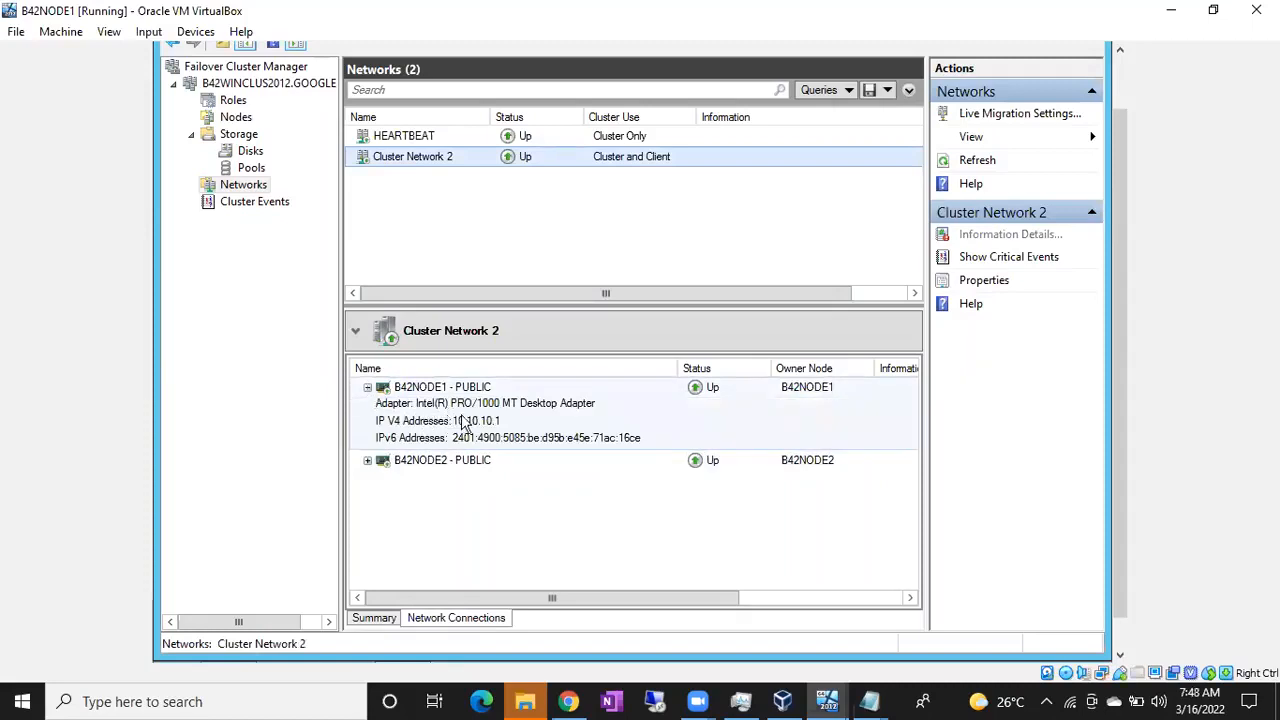
click(368, 461)
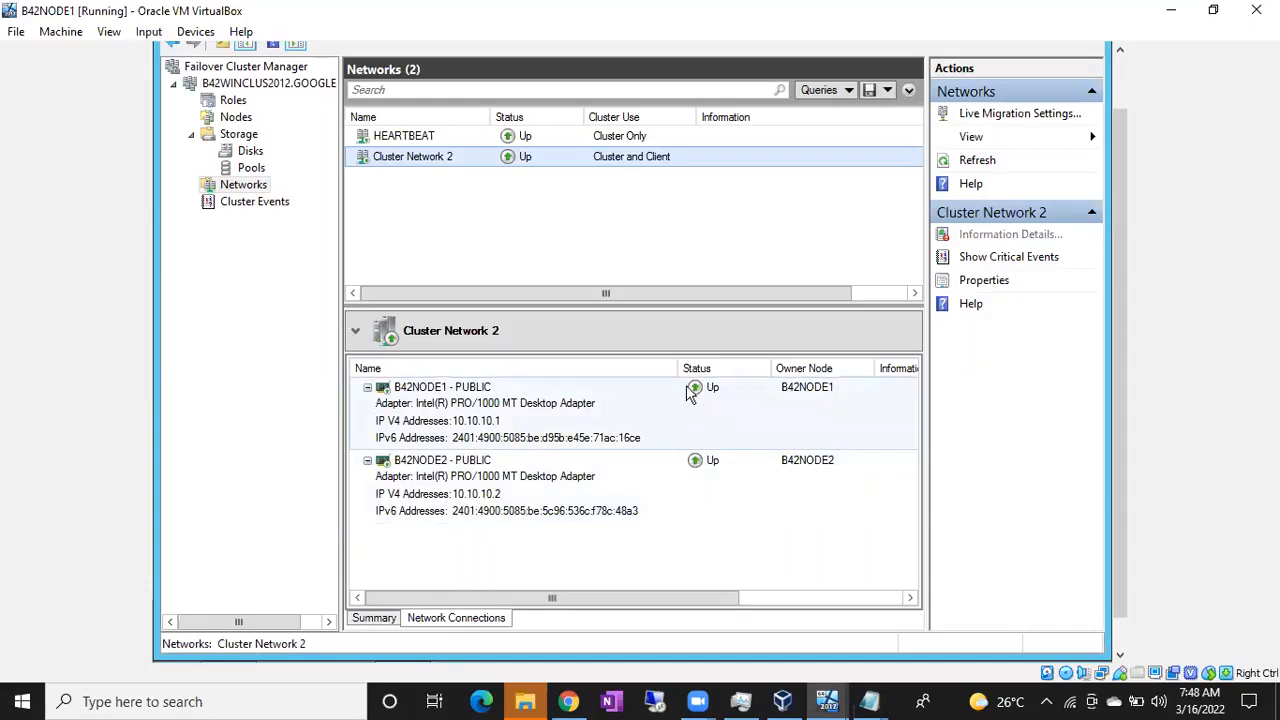
click(367, 388)
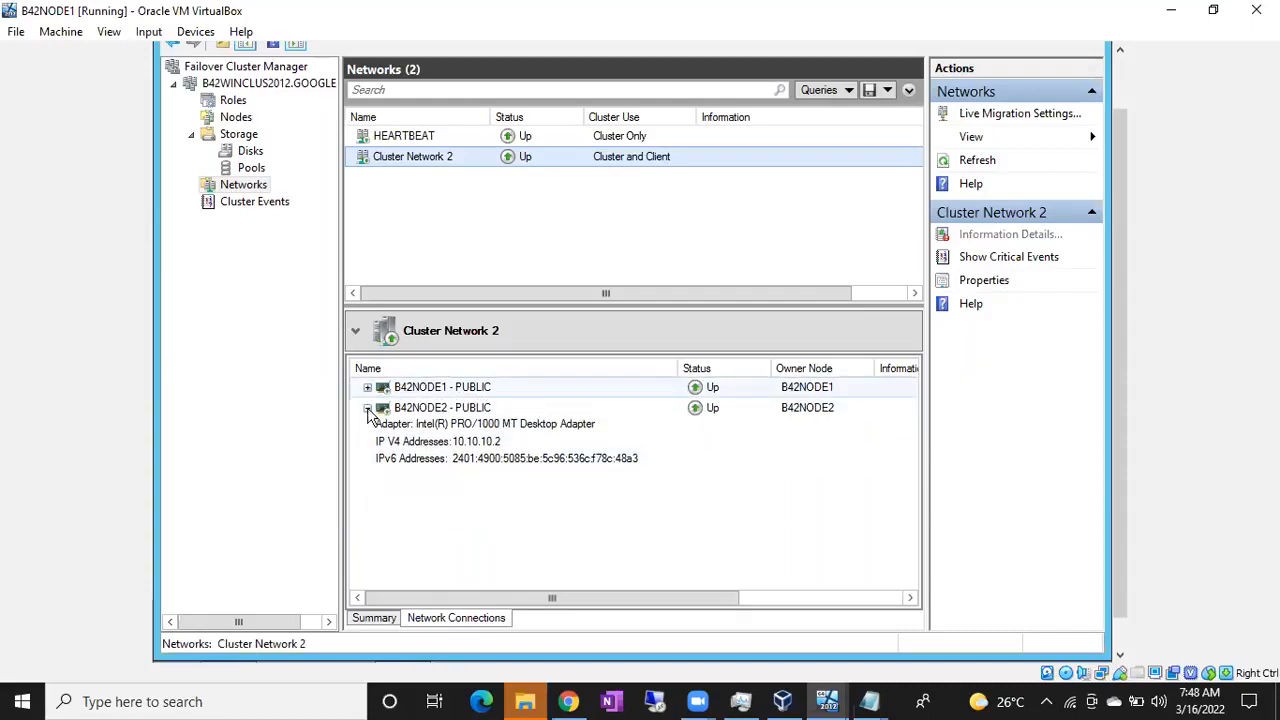
click(367, 408)
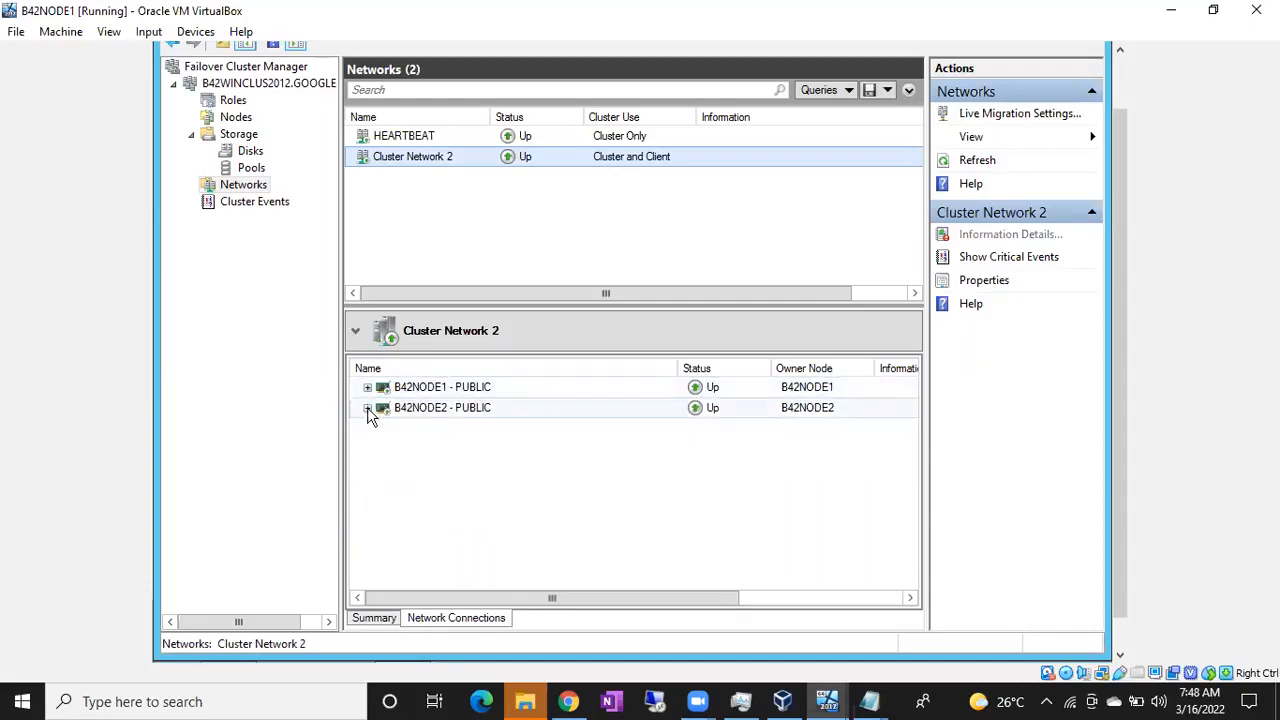
Rename Cluster Network 2 to PUBLIC in its properties
double_click(428, 172)
drag(548, 226, 402, 217)
text(pu)
key(BackSpace)
key(BackSpace)
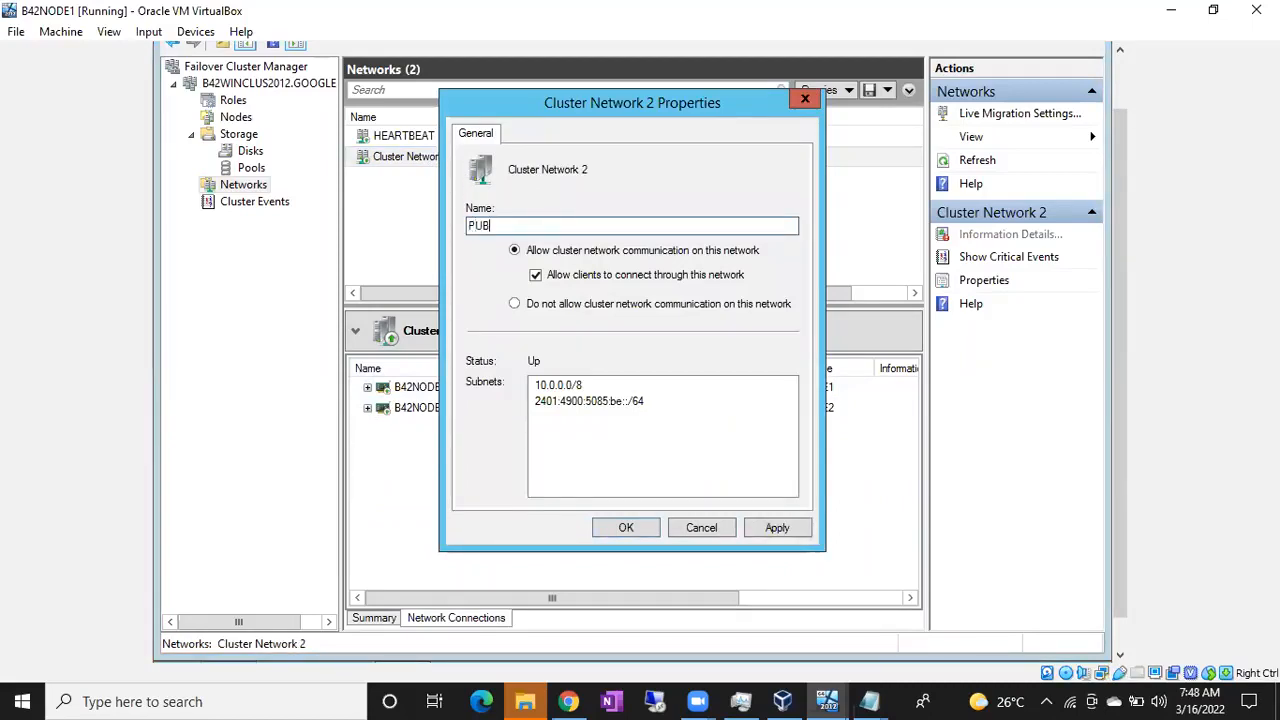
click(779, 527)
click(636, 527)
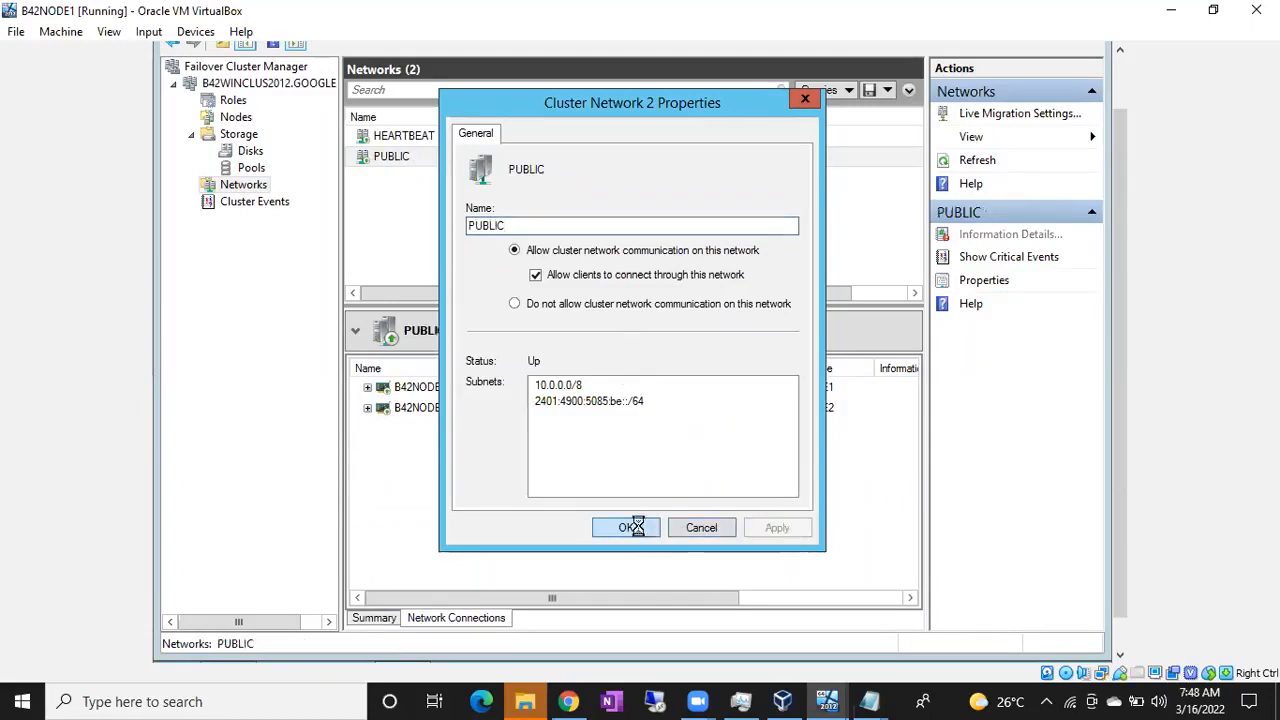
Show the B42WINCLUS2012 summary page listing the HEARTBEAT and PUBLIC networks
click(466, 137)
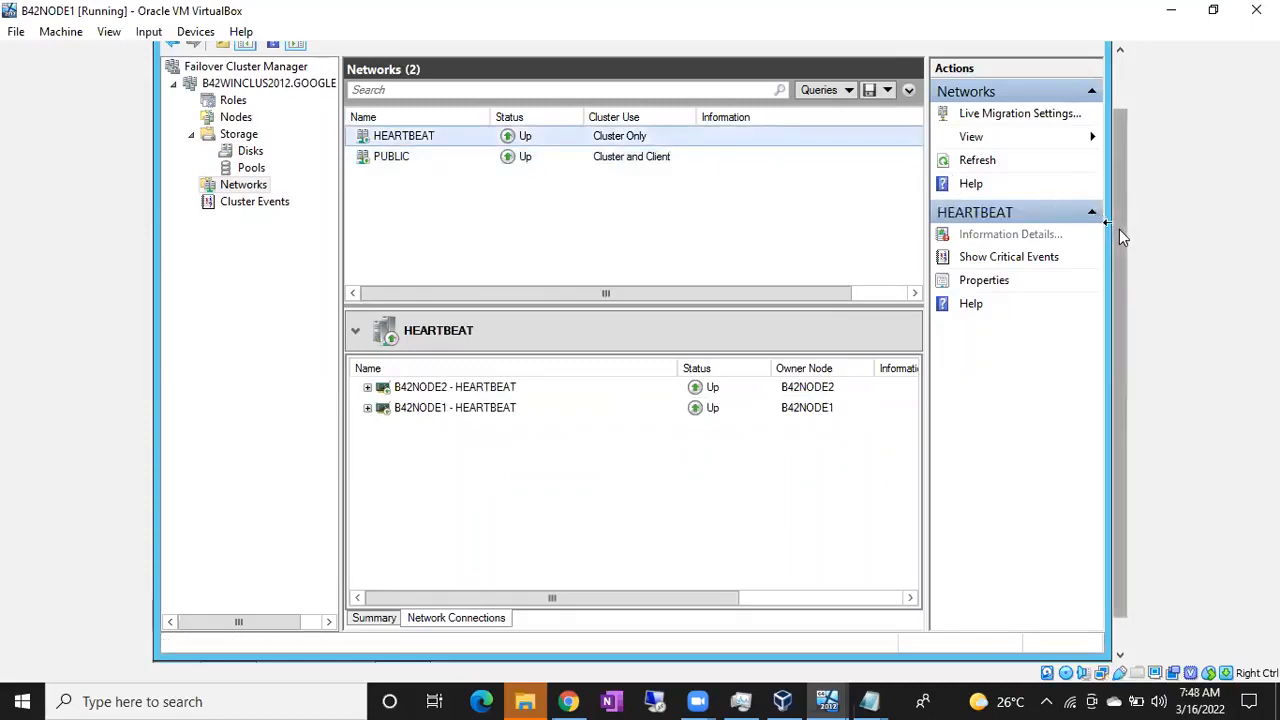
drag(1119, 229, 1108, 162)
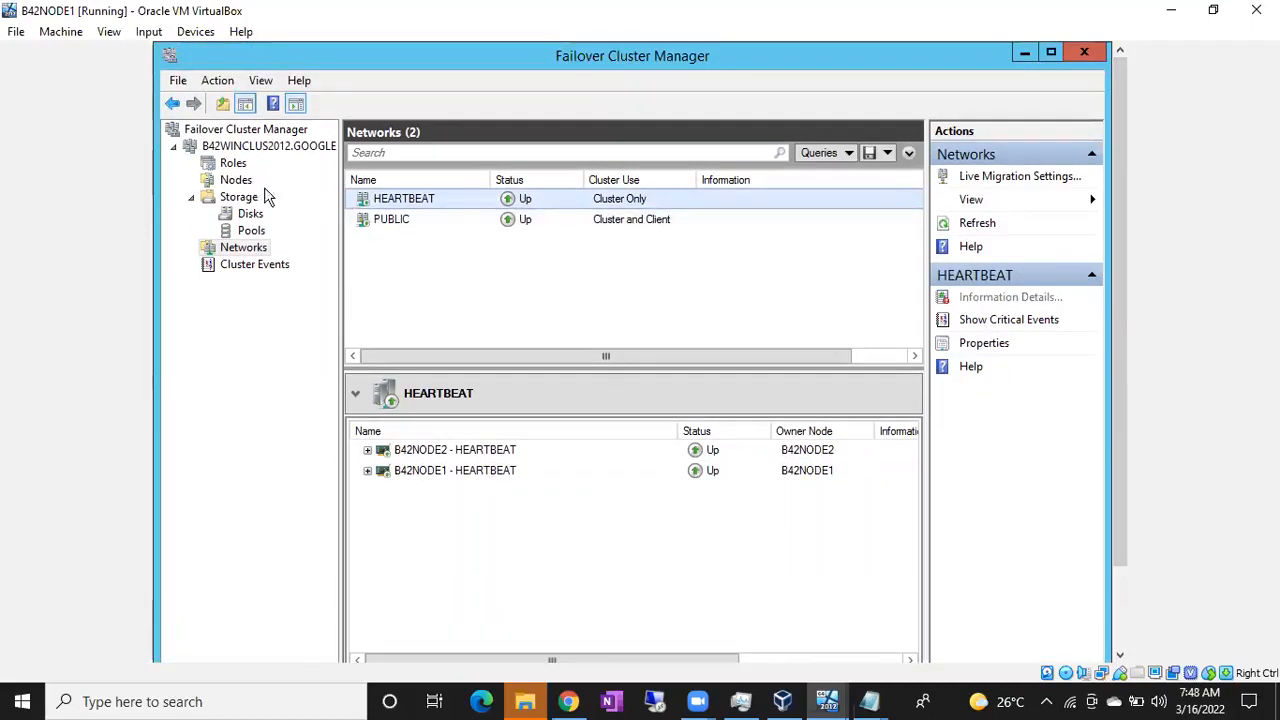
click(232, 164)
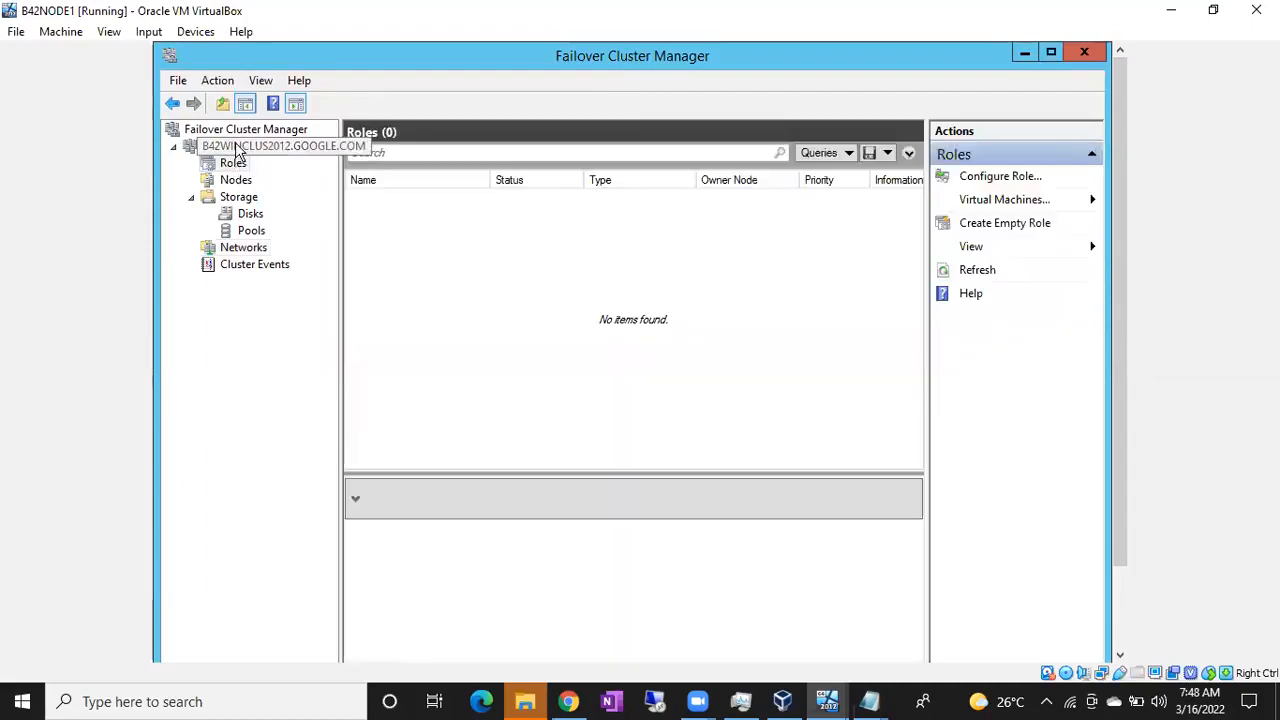
click(237, 148)
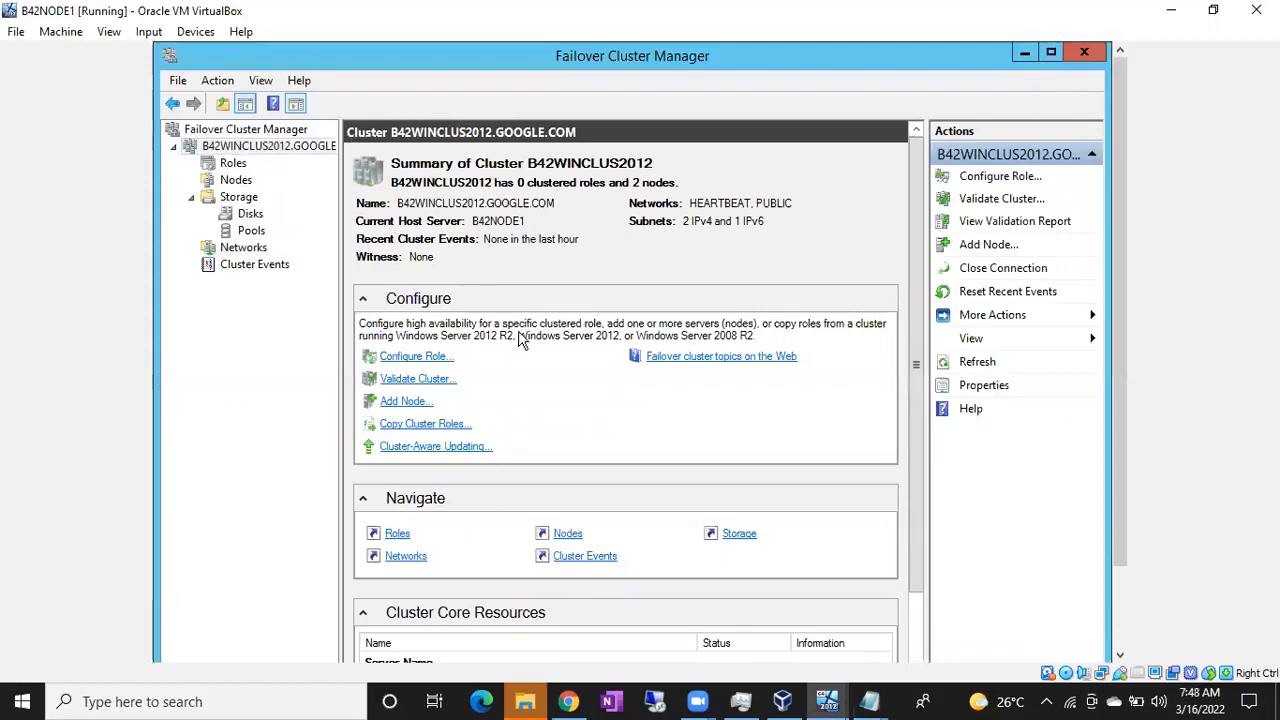
click(870, 701)
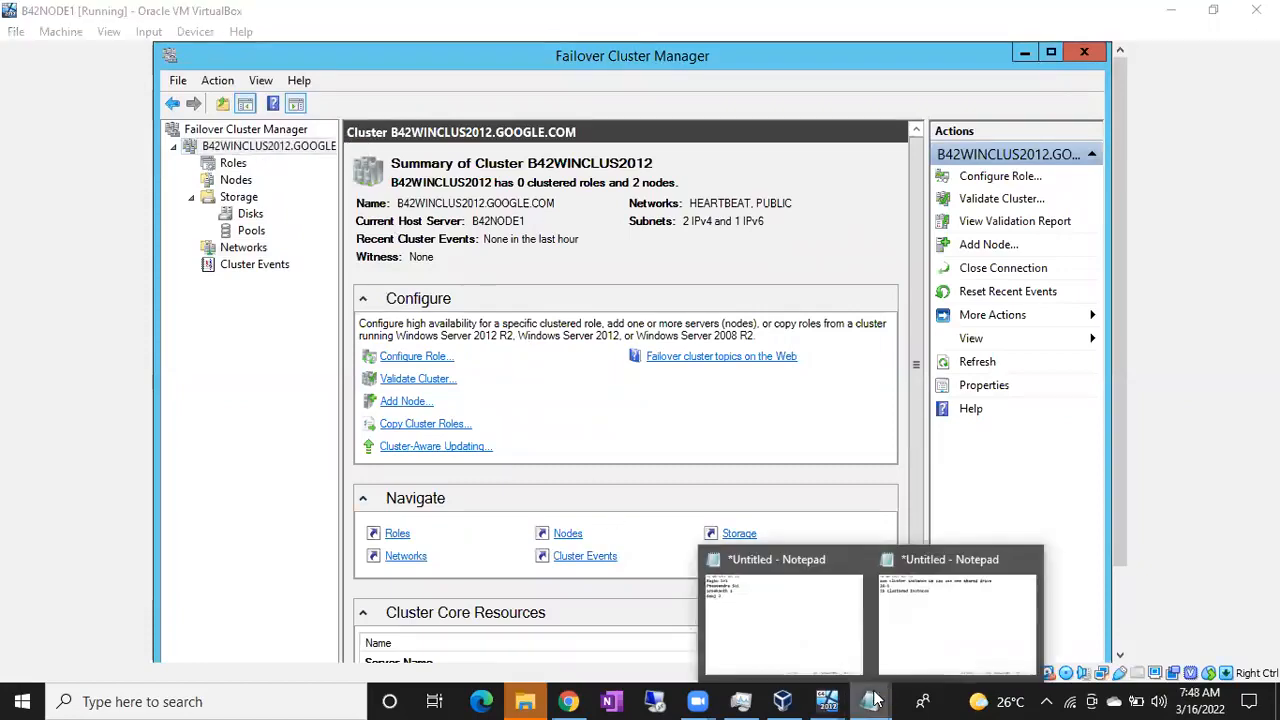
Add the lines 'shared storage' and 'ISCSI' to the cluster notes in Notepad
click(926, 632)
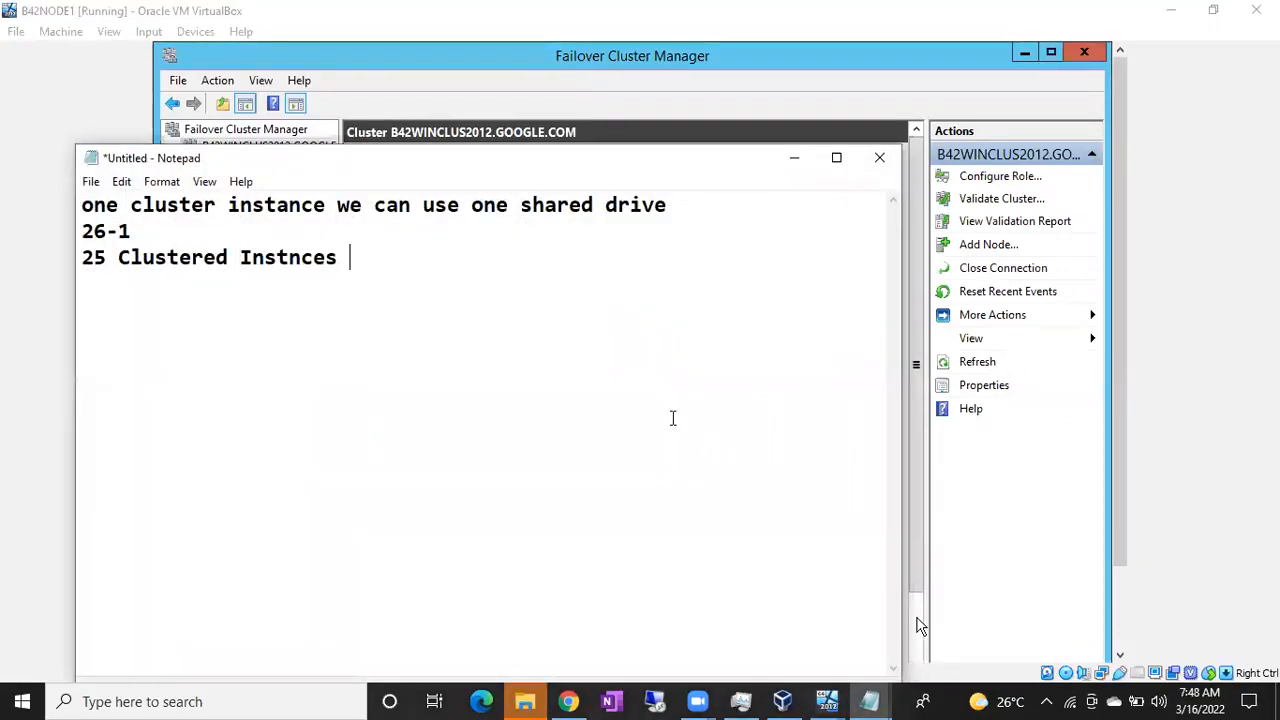
key(Return)
key(Return)
text(shared sto)
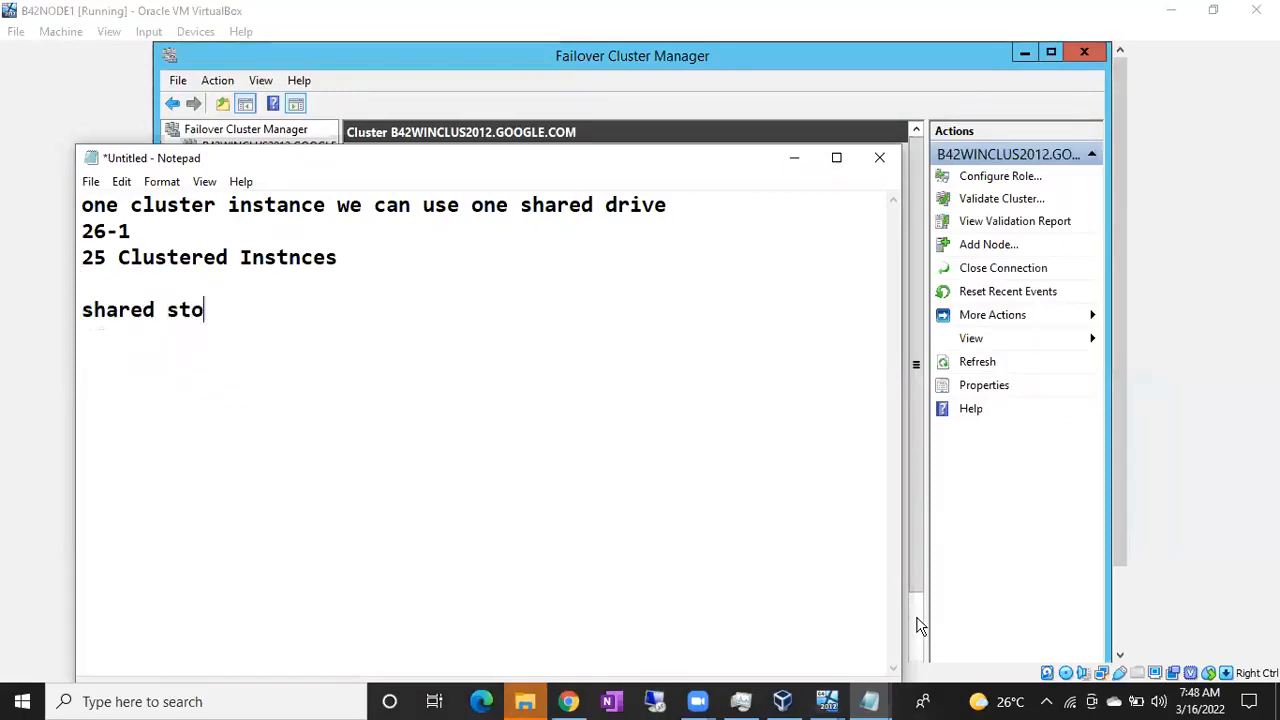
text(rage)
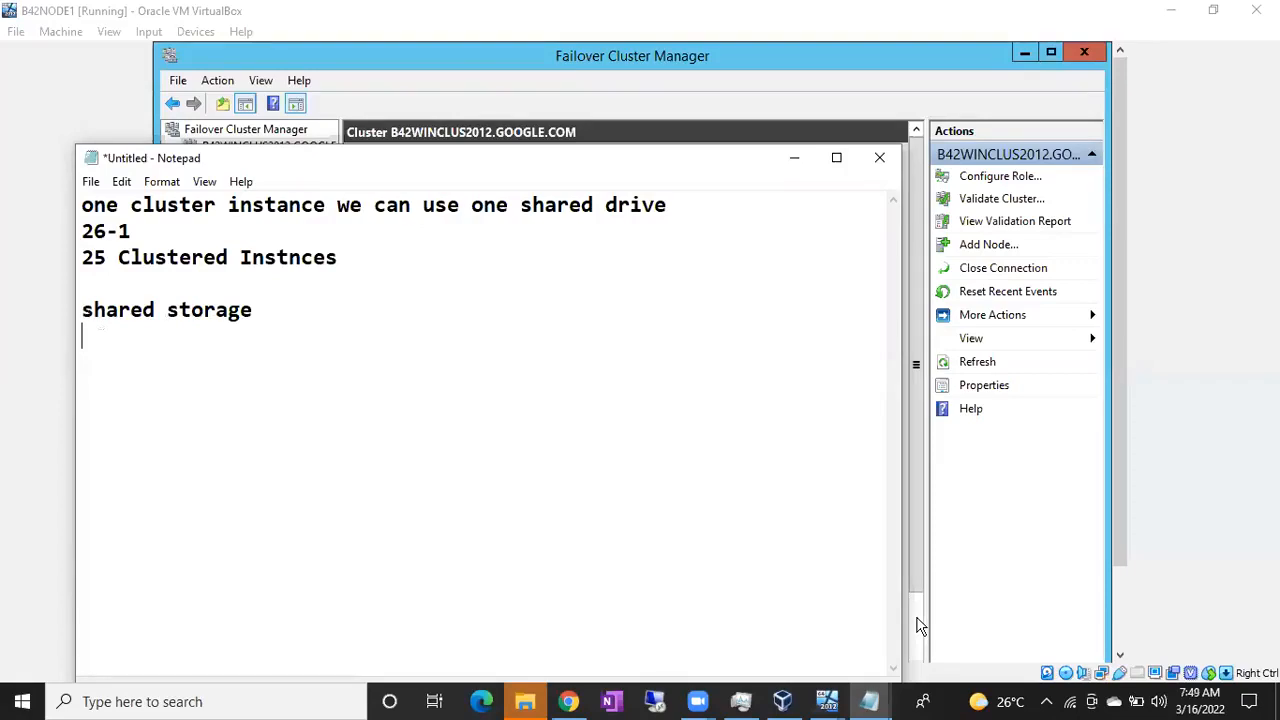
text(ISCSI)
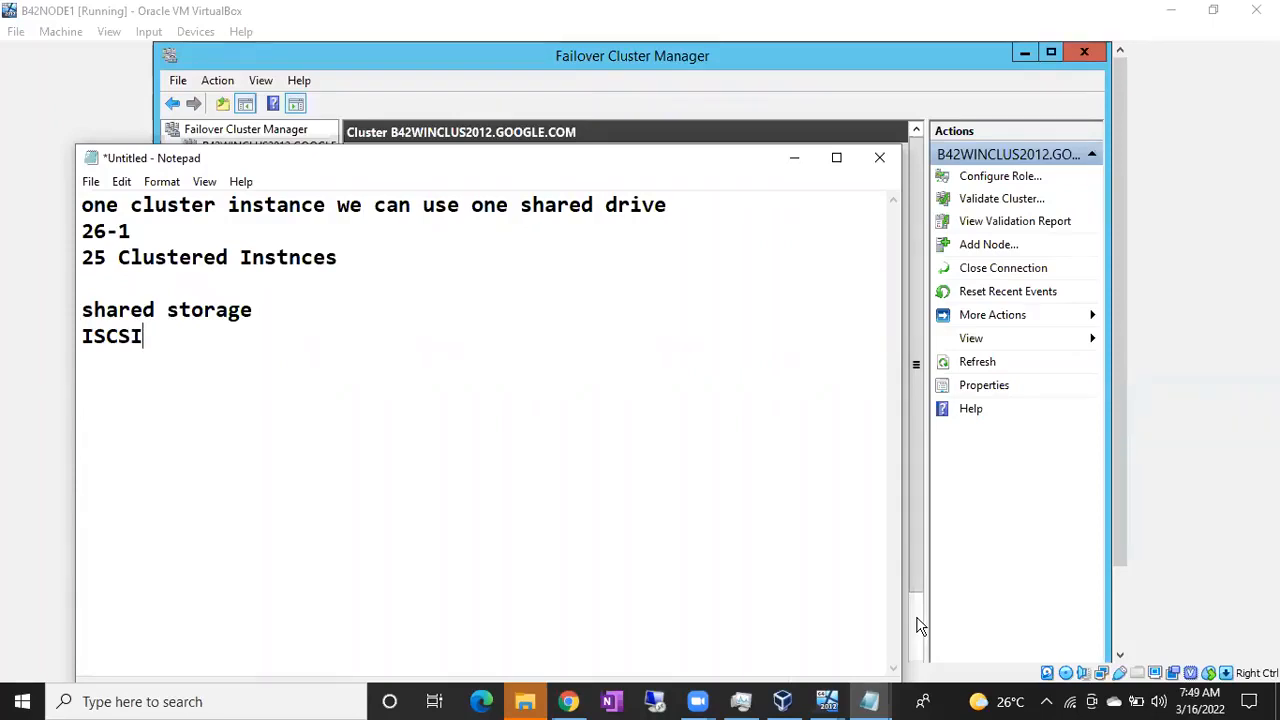
key(Return)
Add the line 'Active Directory to create Shared storages' and highlight ISCSI
text(Active Directory to crete)
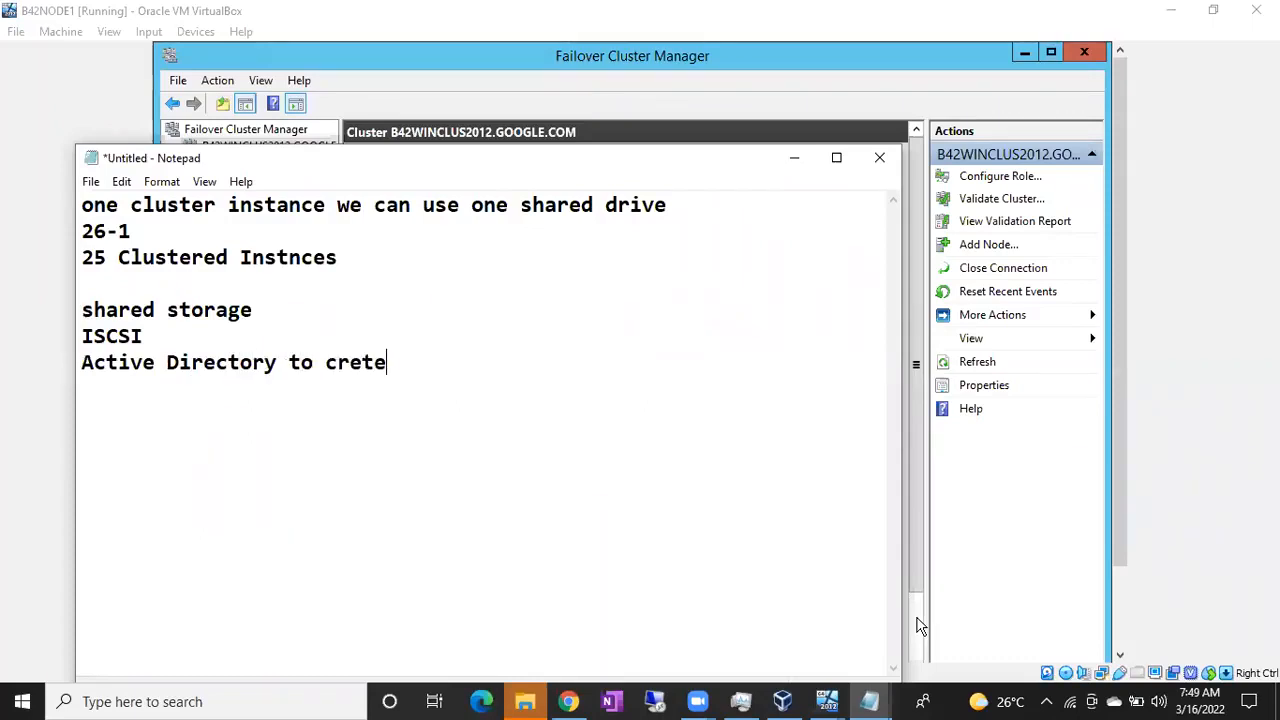
key(BackSpace)
key(BackSpace)
text(ate)
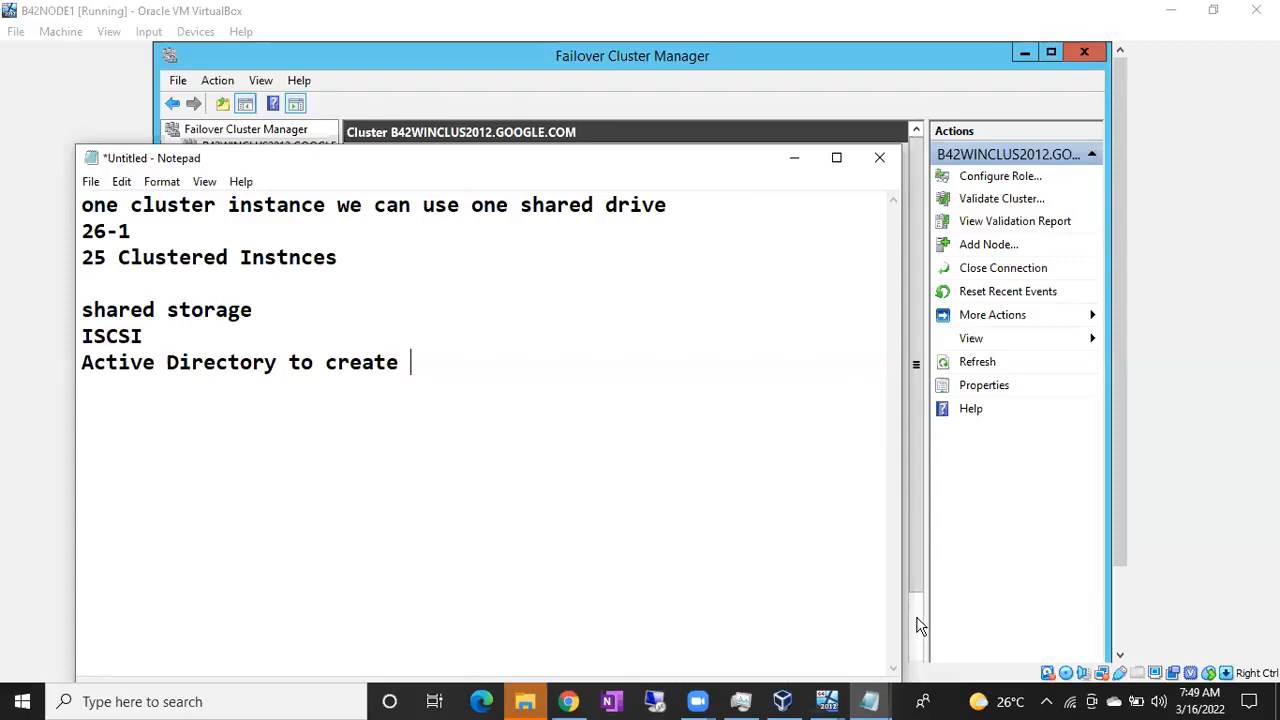
text(Shared storages)
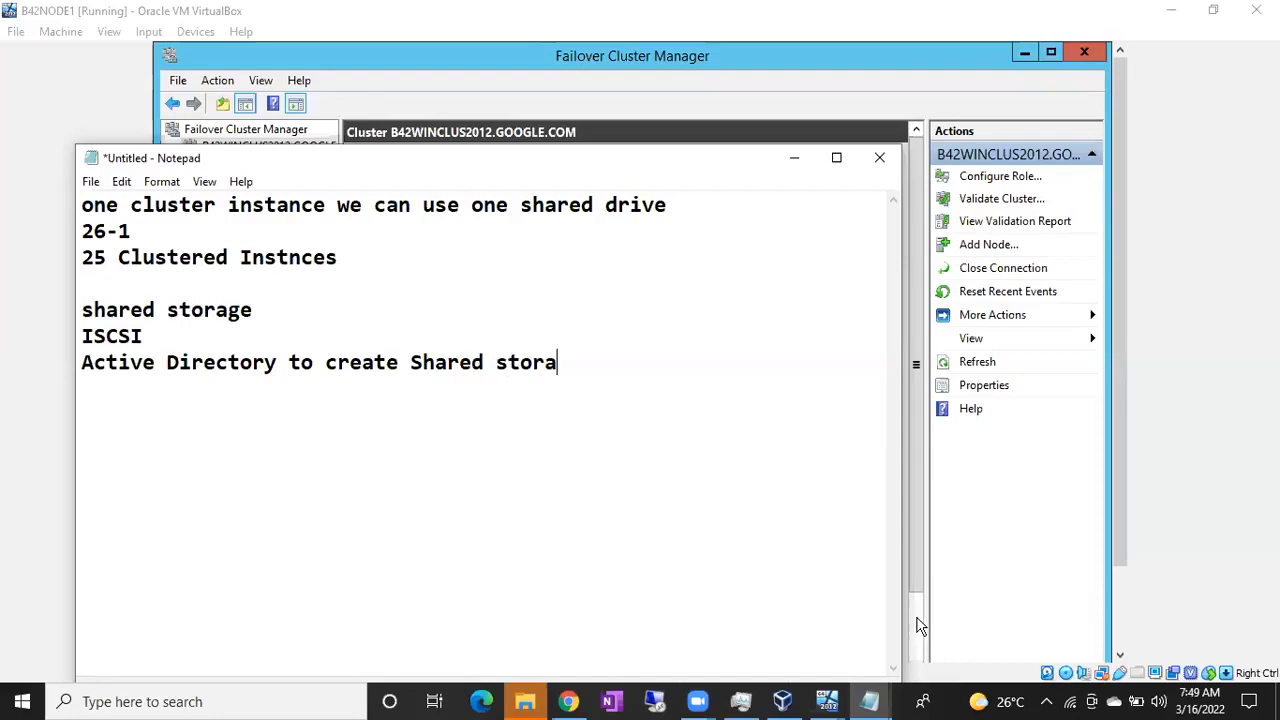
key(Return)
key(Up)
key(Up)
key(shift+End)
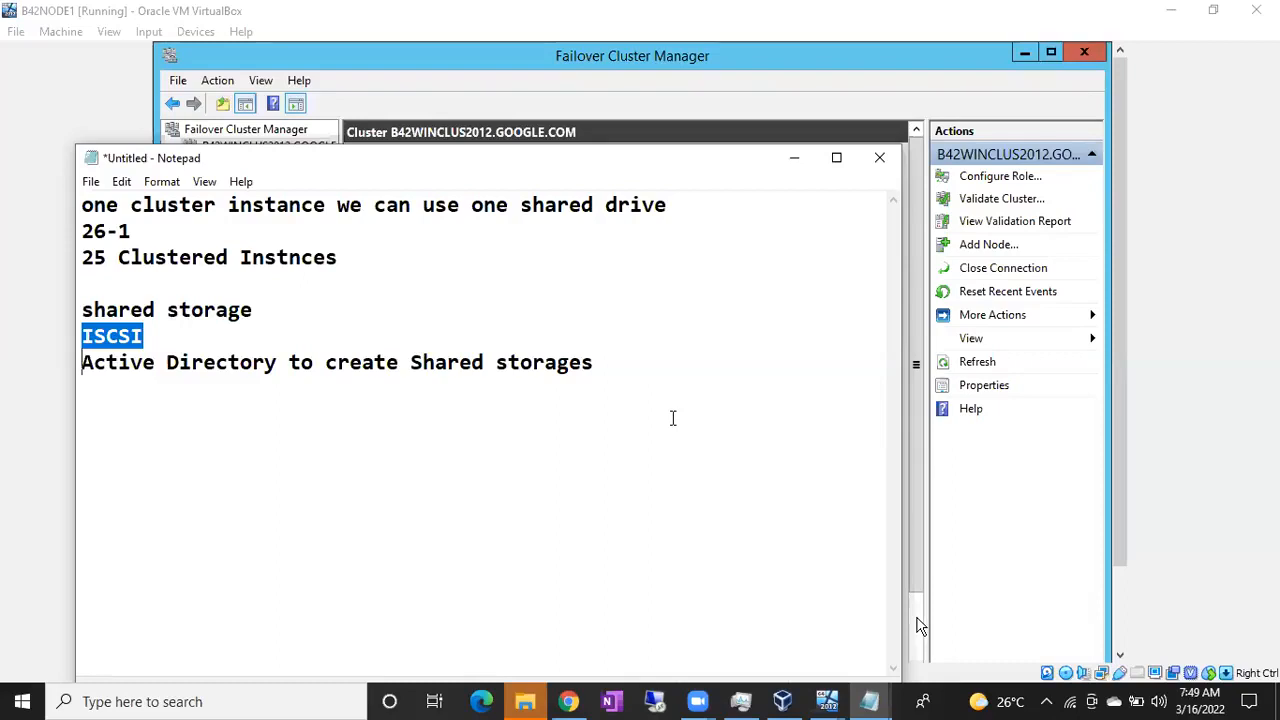
Highlight ISCSI and the Active Directory line, then return to the cluster summary
key(Down)
key(Down)
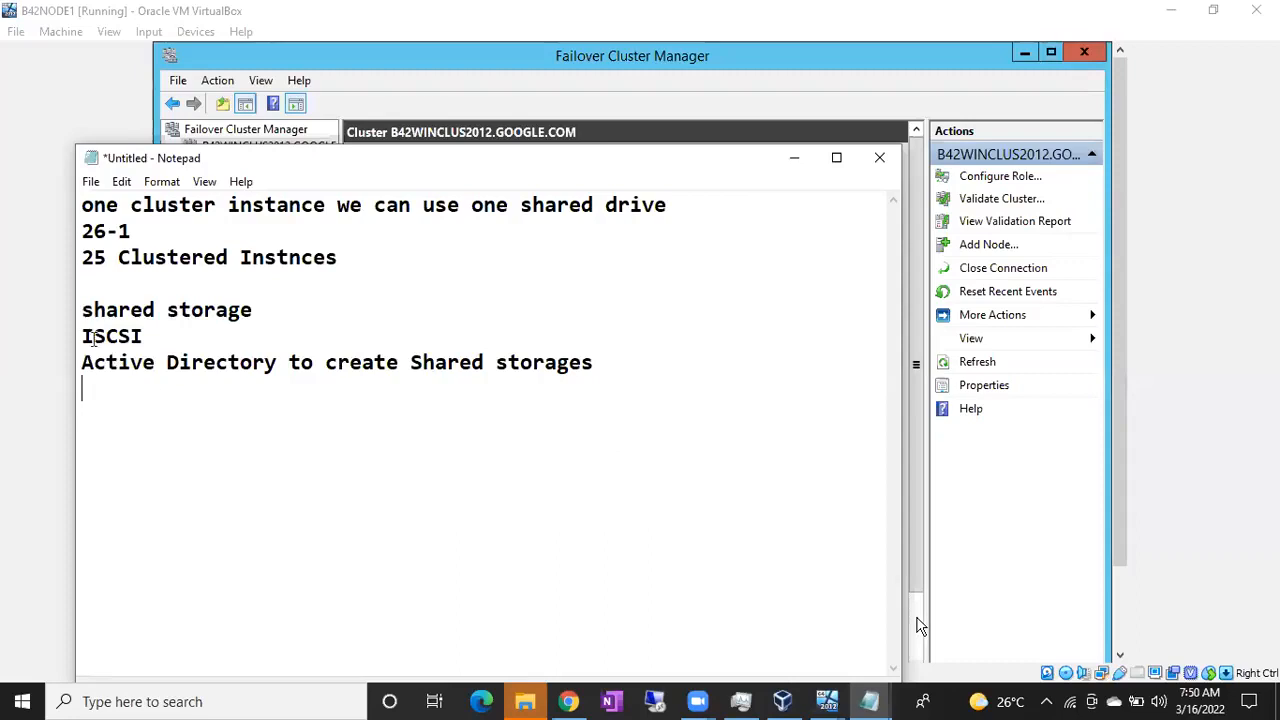
drag(82, 336, 159, 331)
drag(95, 364, 502, 350)
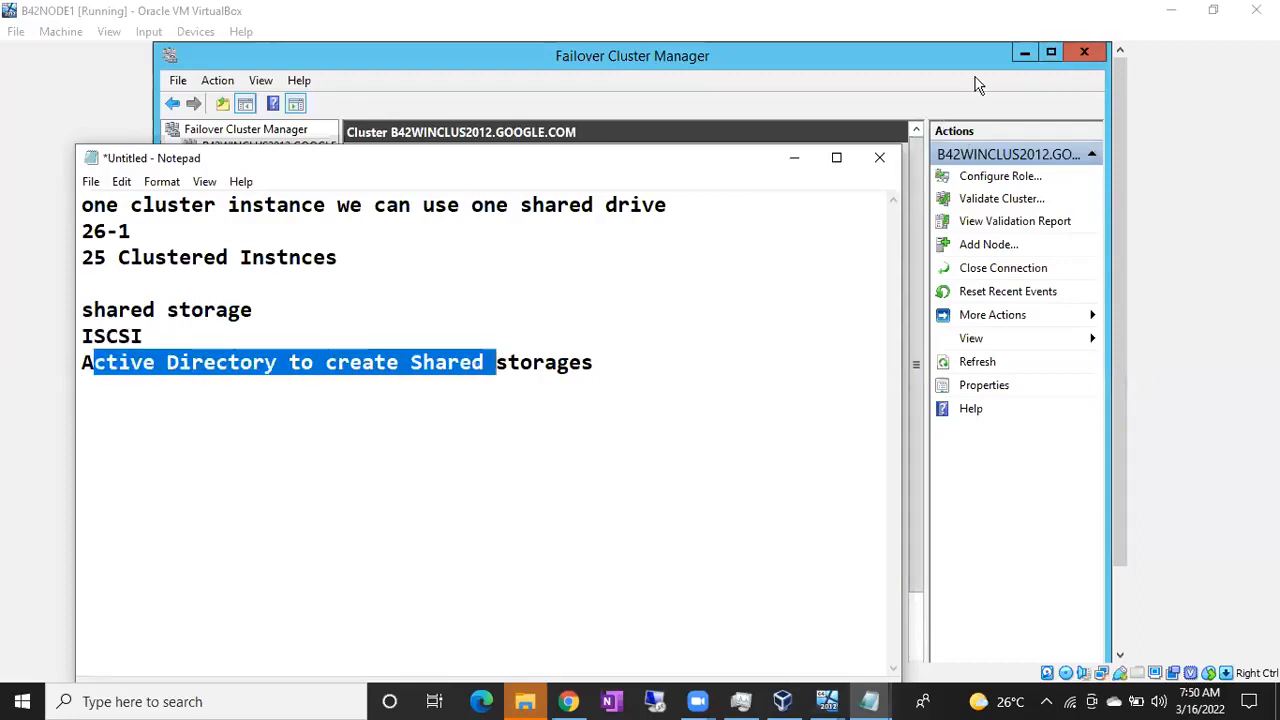
click(825, 120)
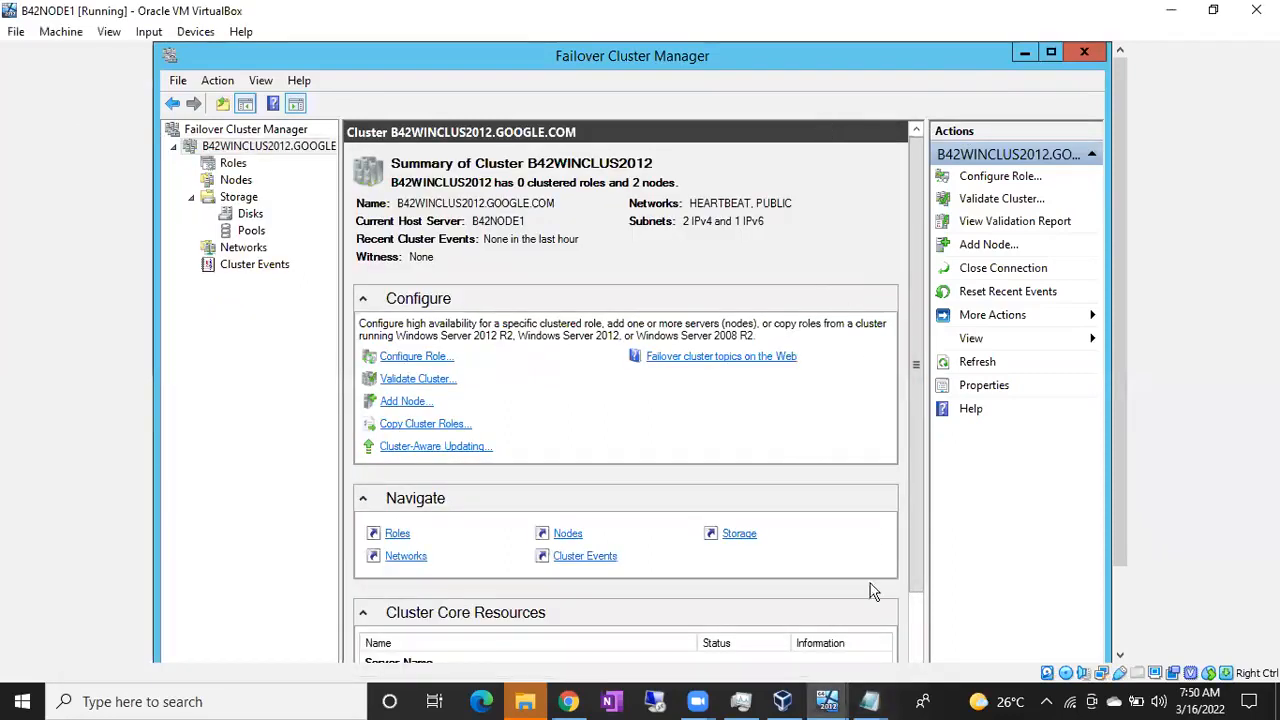
Switch to the B42ActiveDirectory VM and unlock it with the administrator password
click(838, 700)
click(699, 630)
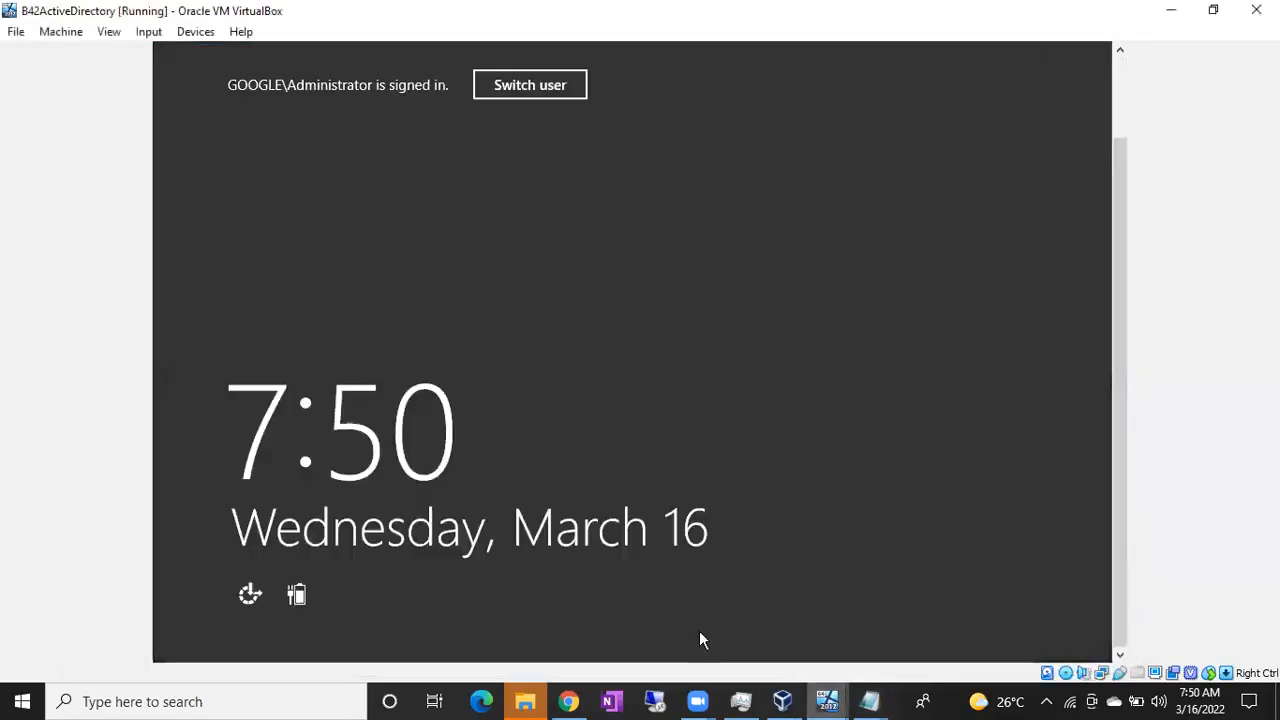
click(588, 502)
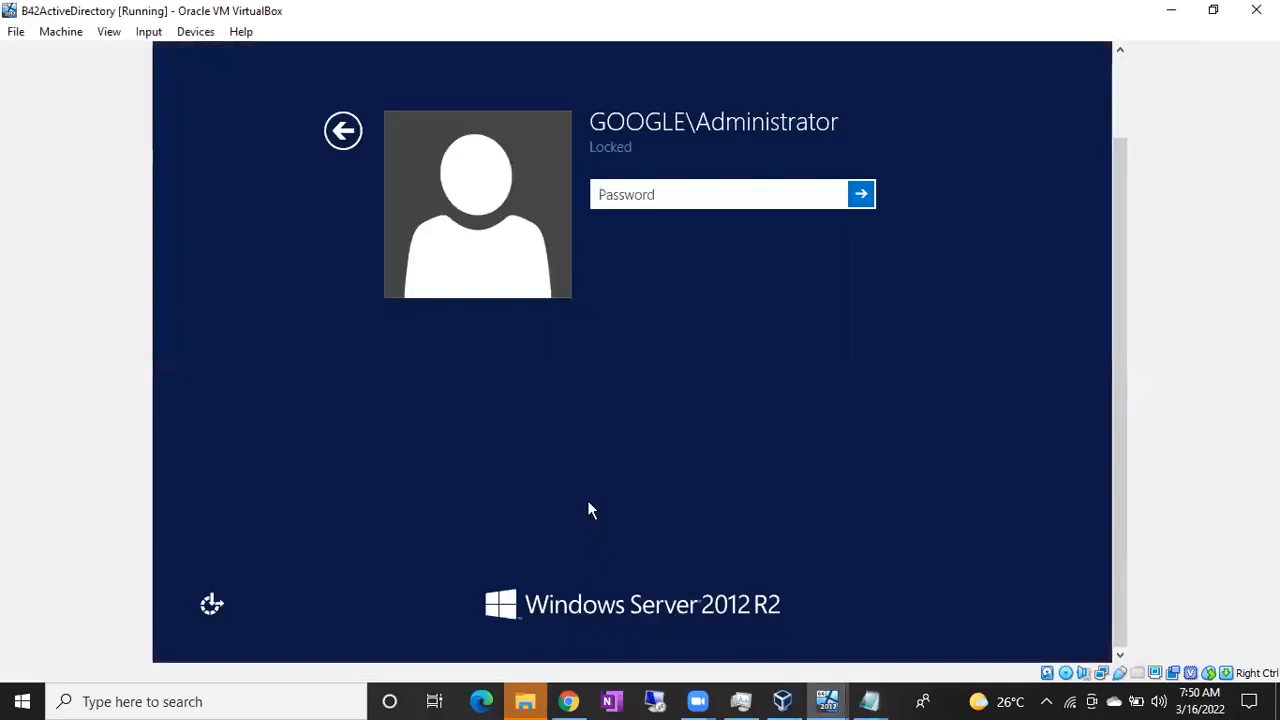
text(Password123!)
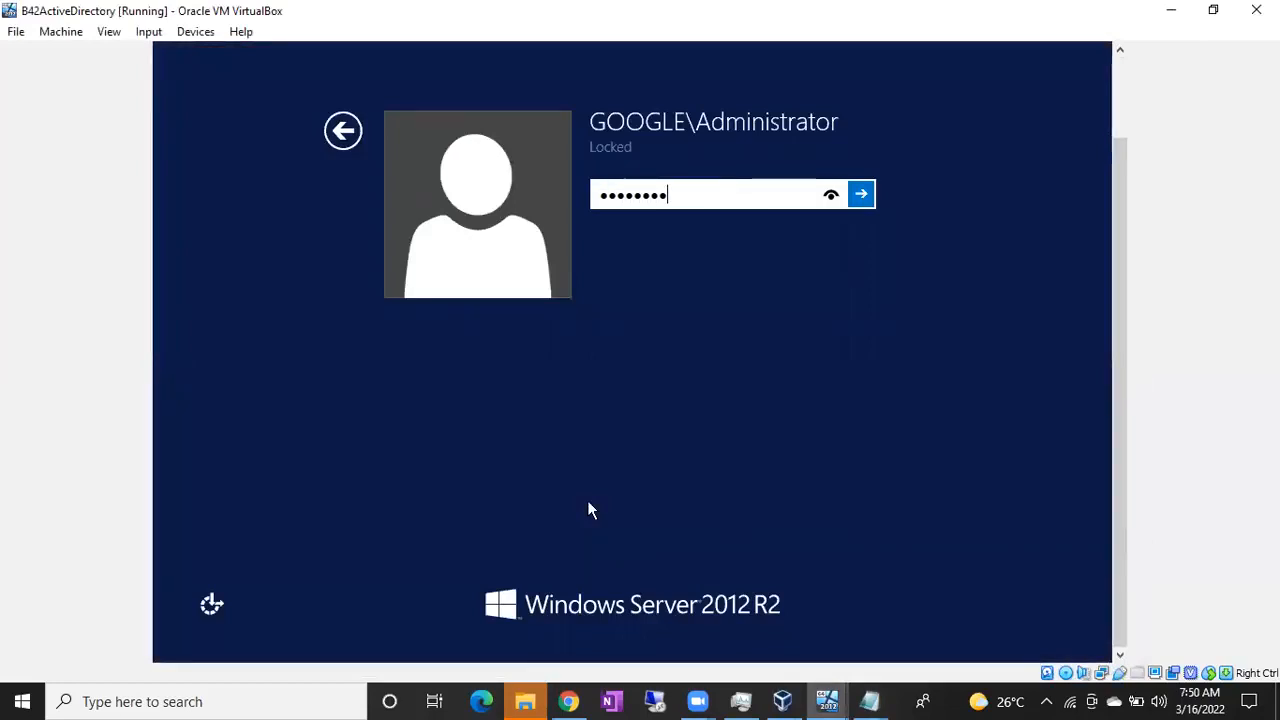
key(Return)
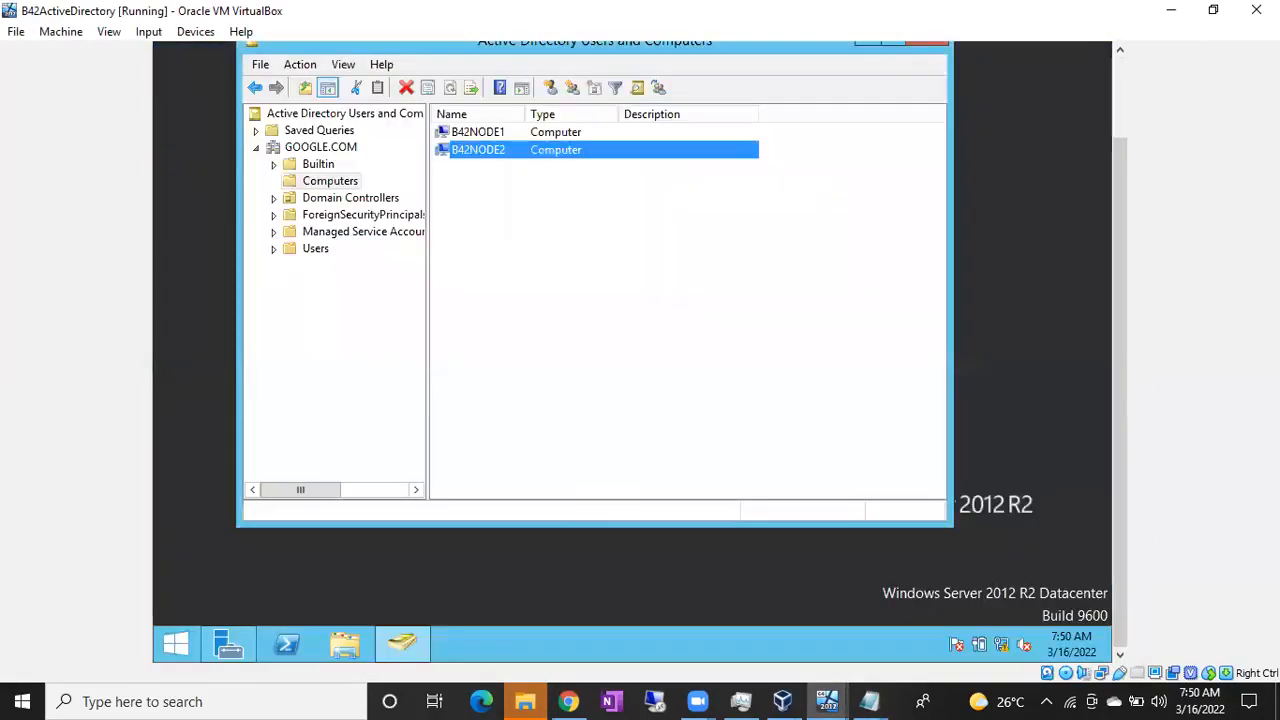
Minimize Active Directory Users and Computers and bring up the Server Manager dashboard
scroll(1129, 309, up, 2)
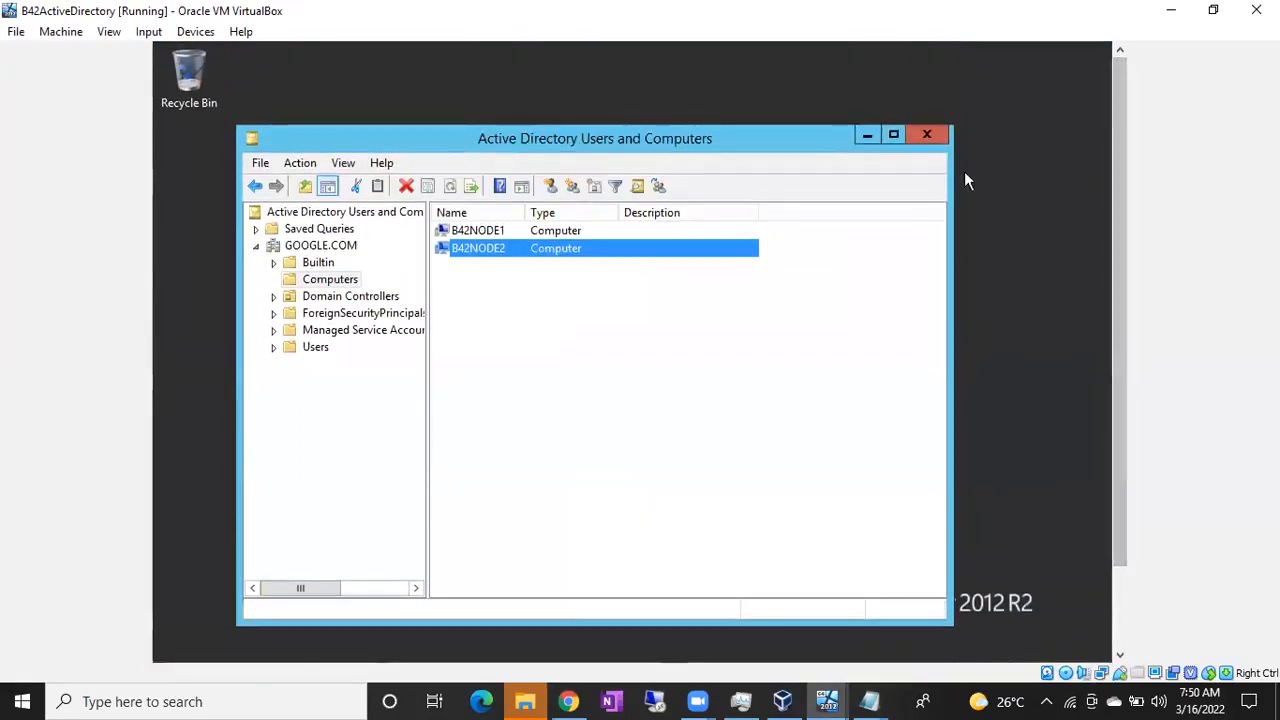
click(864, 134)
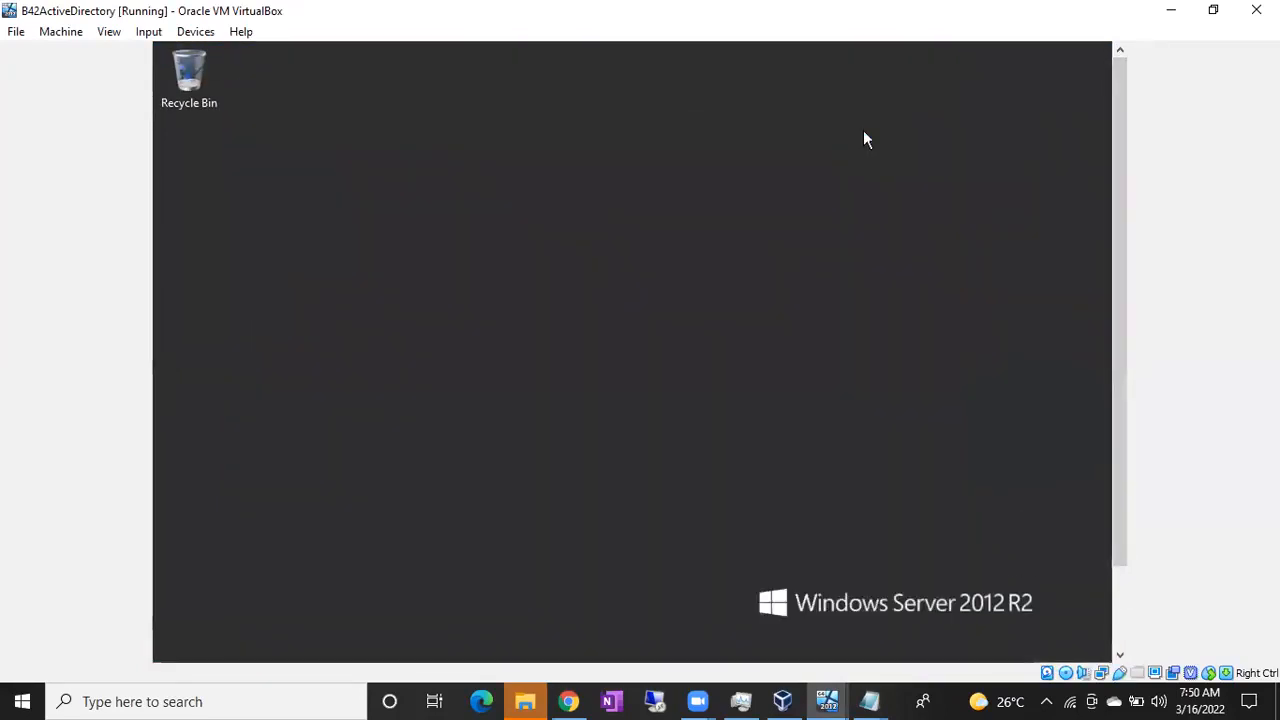
scroll(1119, 289, down, 2)
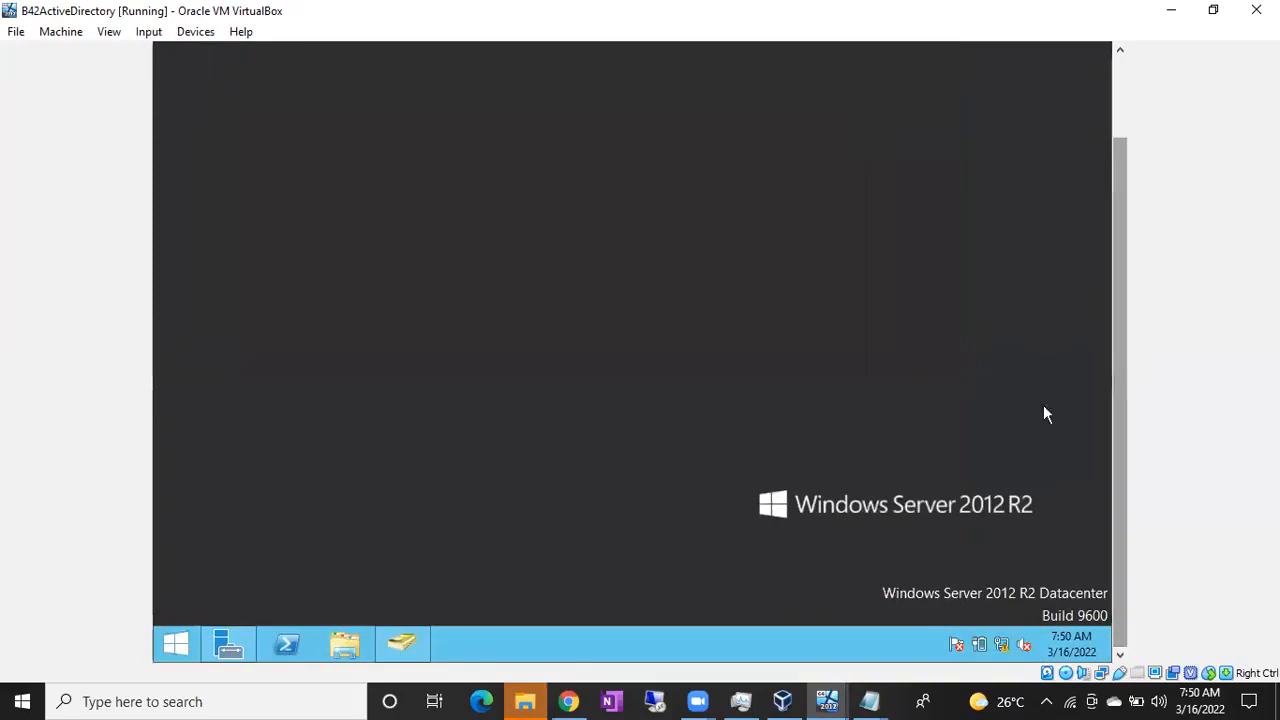
click(230, 643)
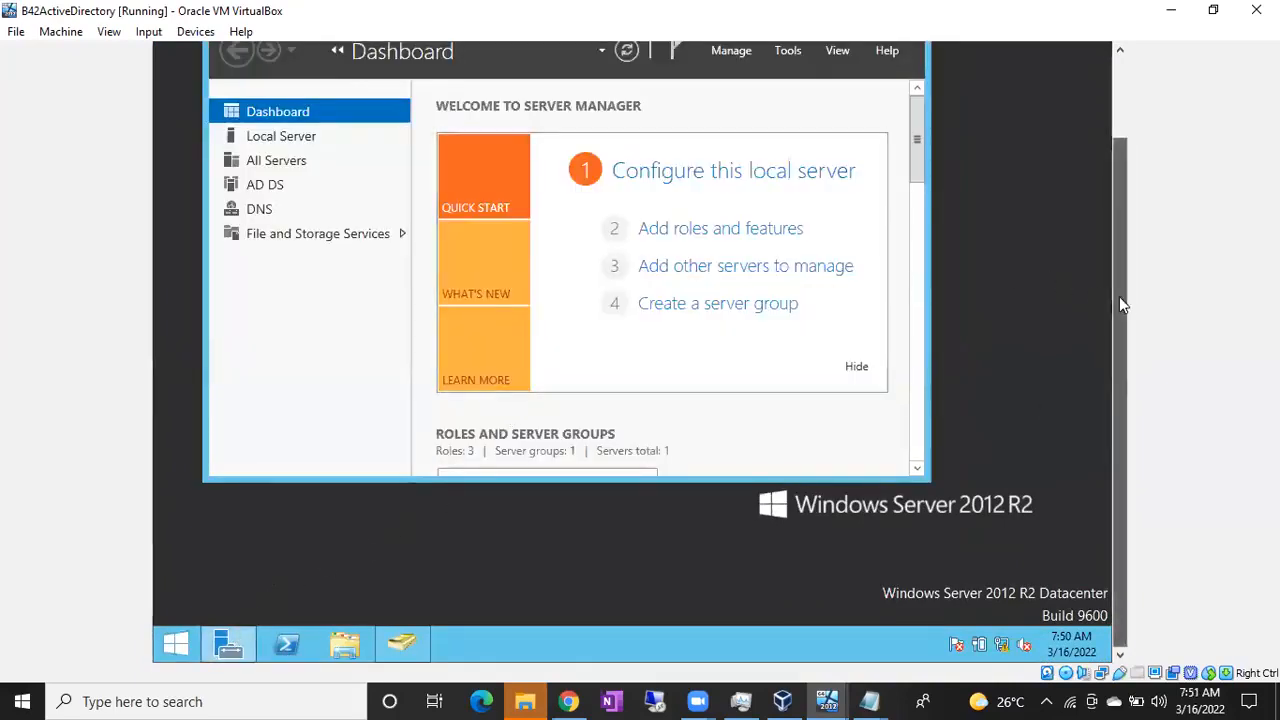
Go to File and Storage Services > iSCSI and launch the iSCSI Target Server role installation
scroll(1123, 304, up, 2)
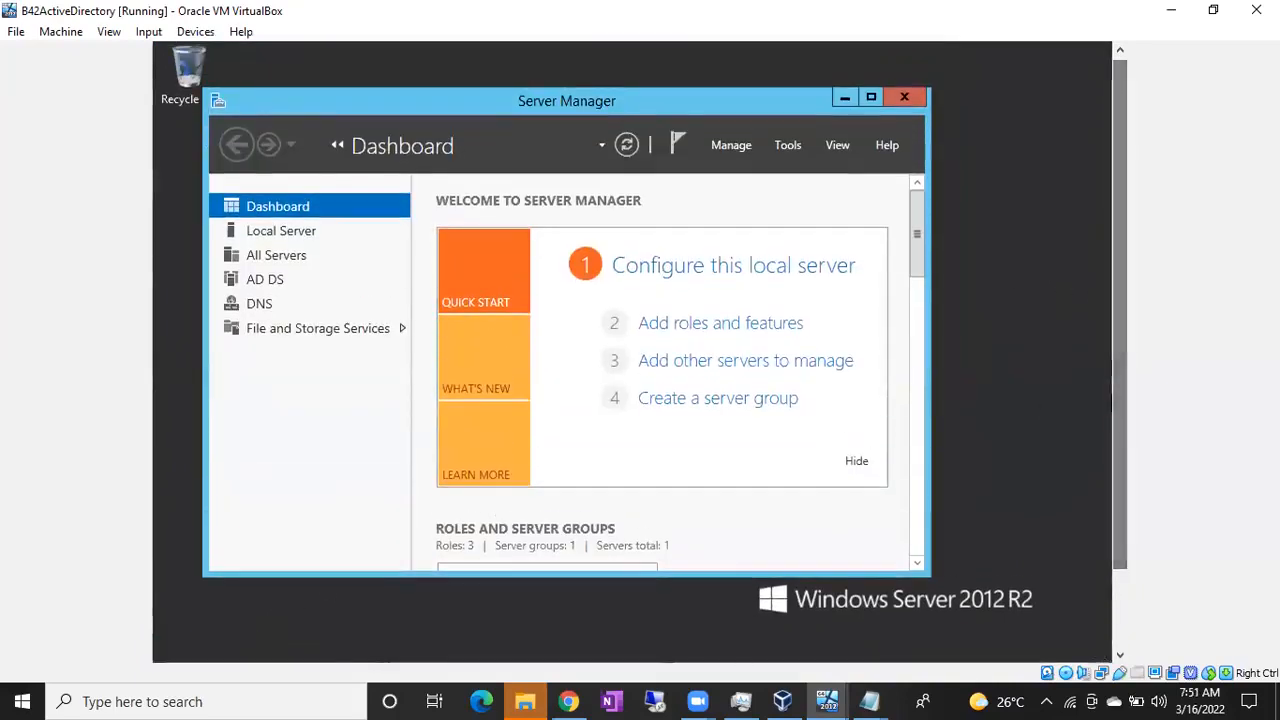
click(334, 332)
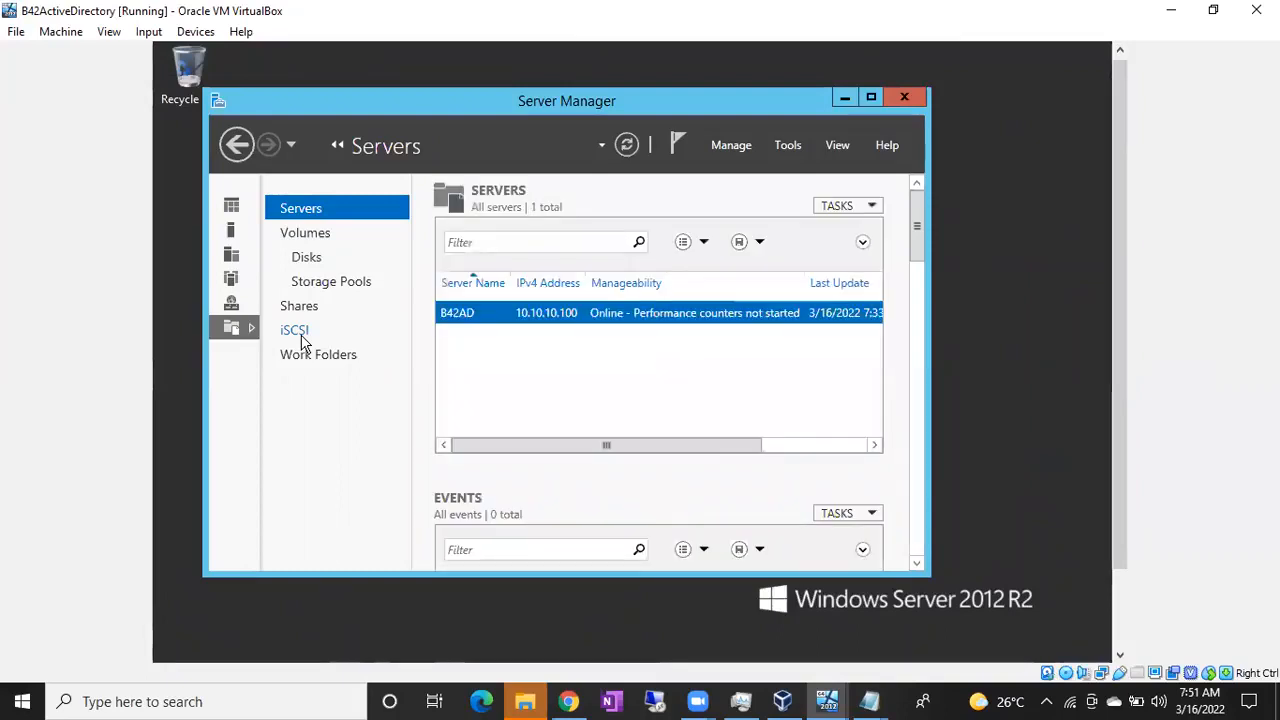
click(300, 335)
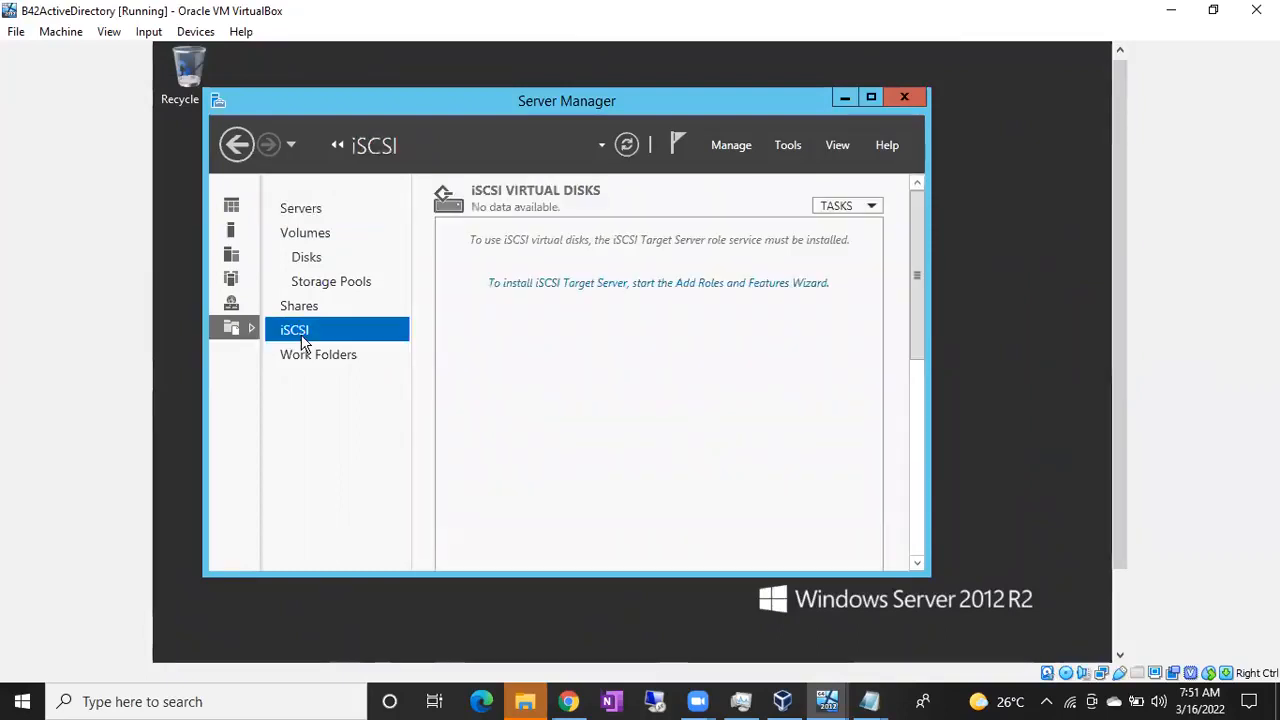
click(565, 288)
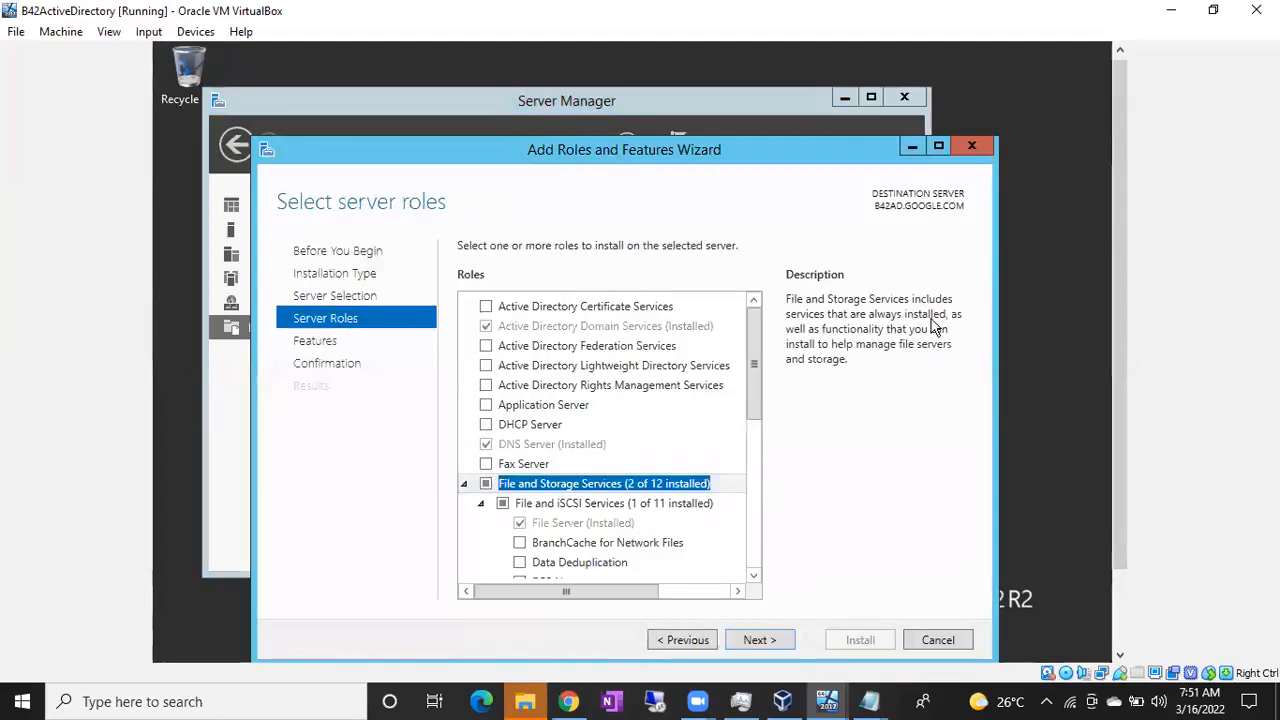
Install the iSCSI Target Server role on B42AD.GOOGLE.COM, then return to the domain controller VM
drag(1120, 297, 1122, 374)
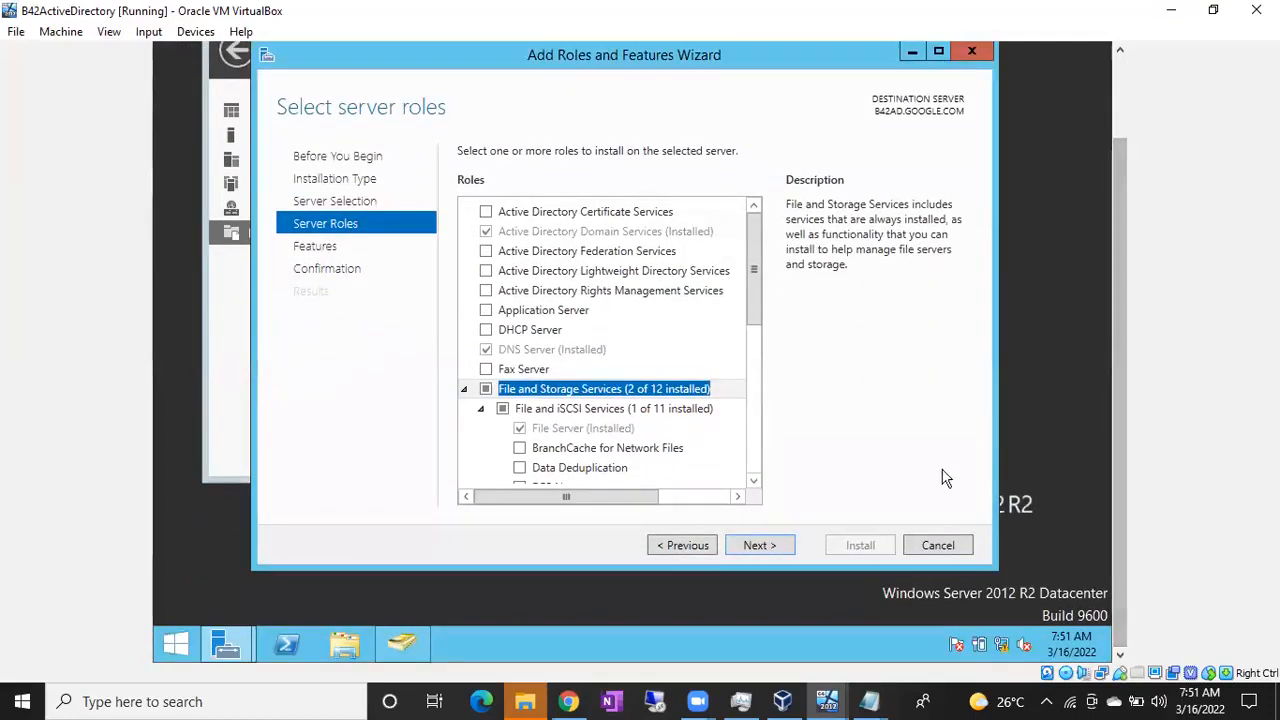
click(764, 549)
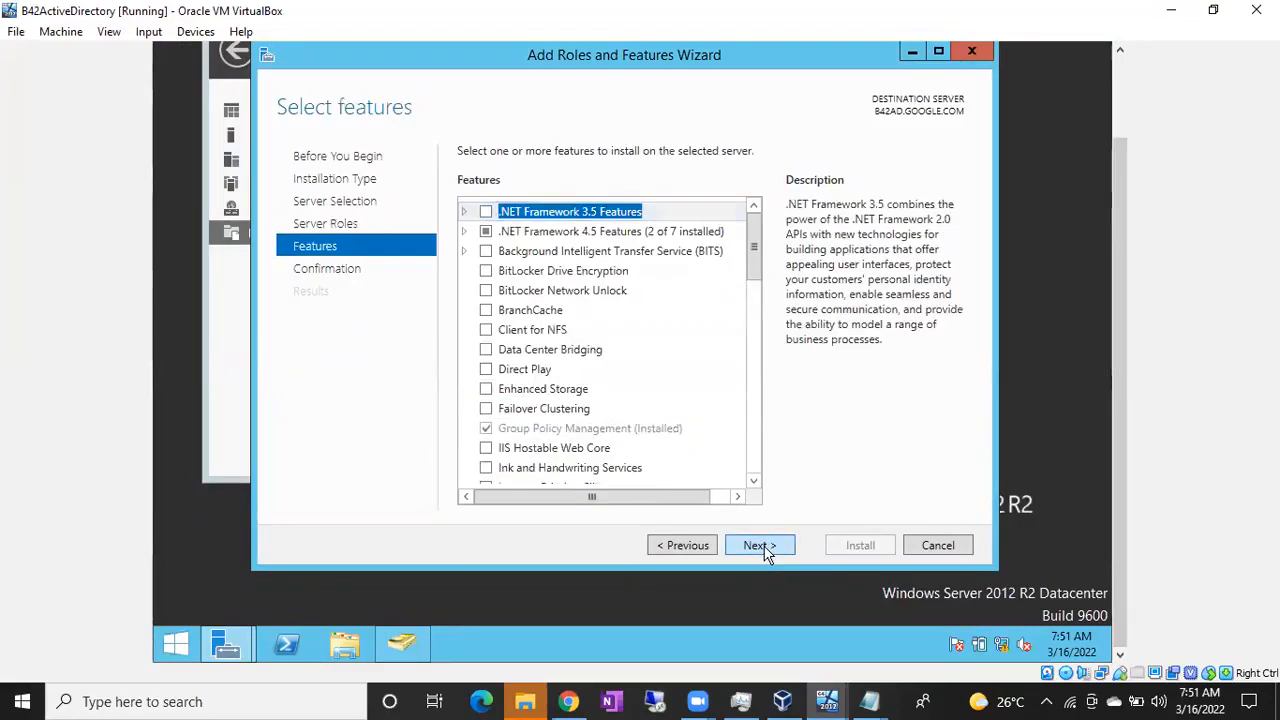
click(764, 549)
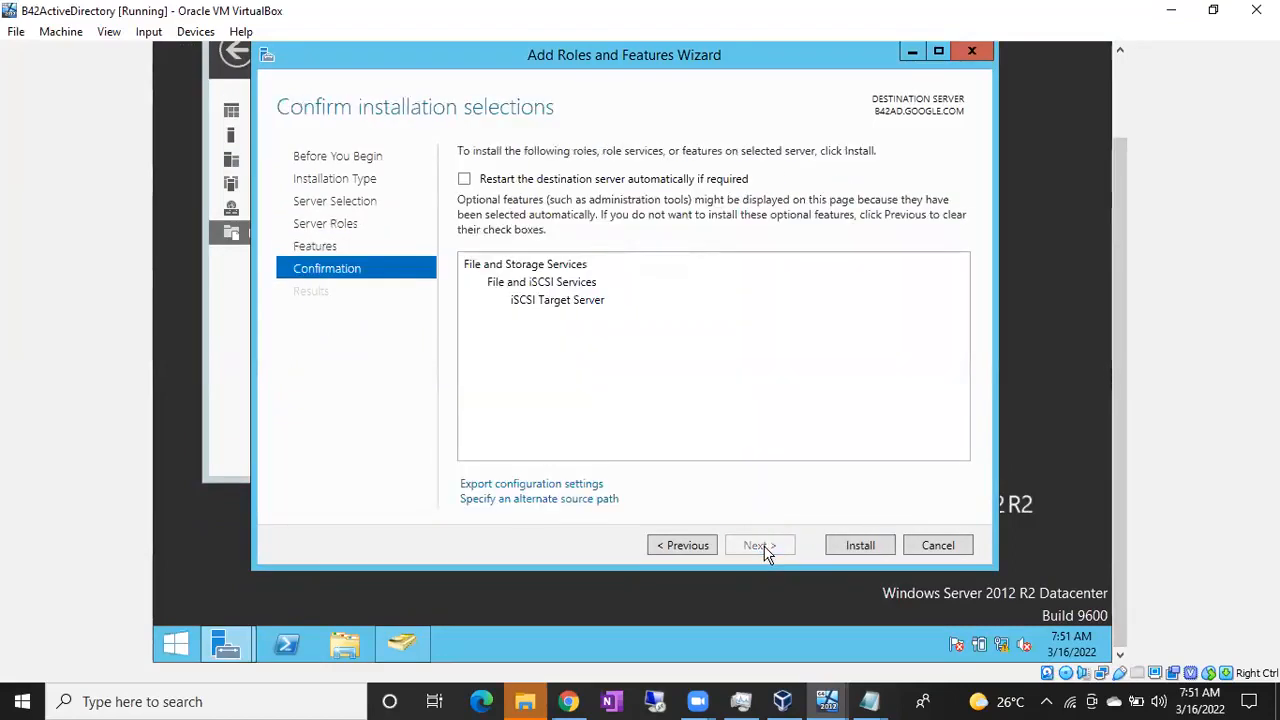
click(862, 546)
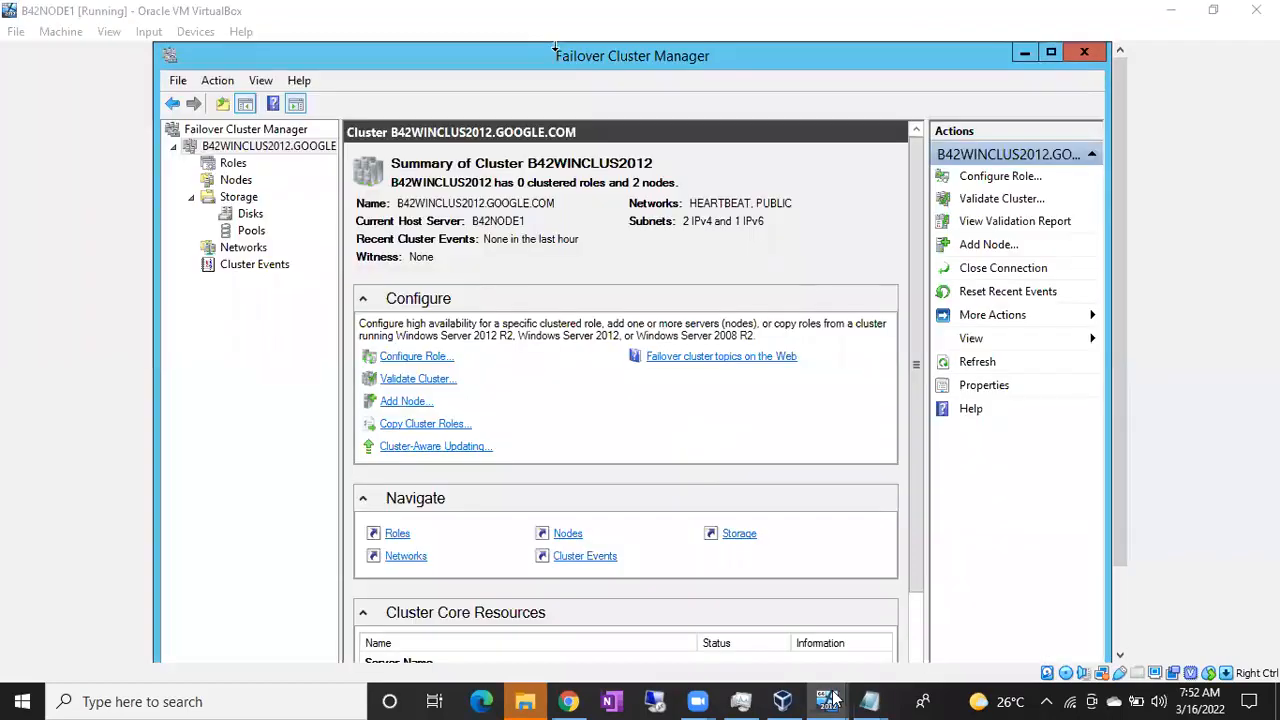
mouse_move(833, 698)
click(620, 615)
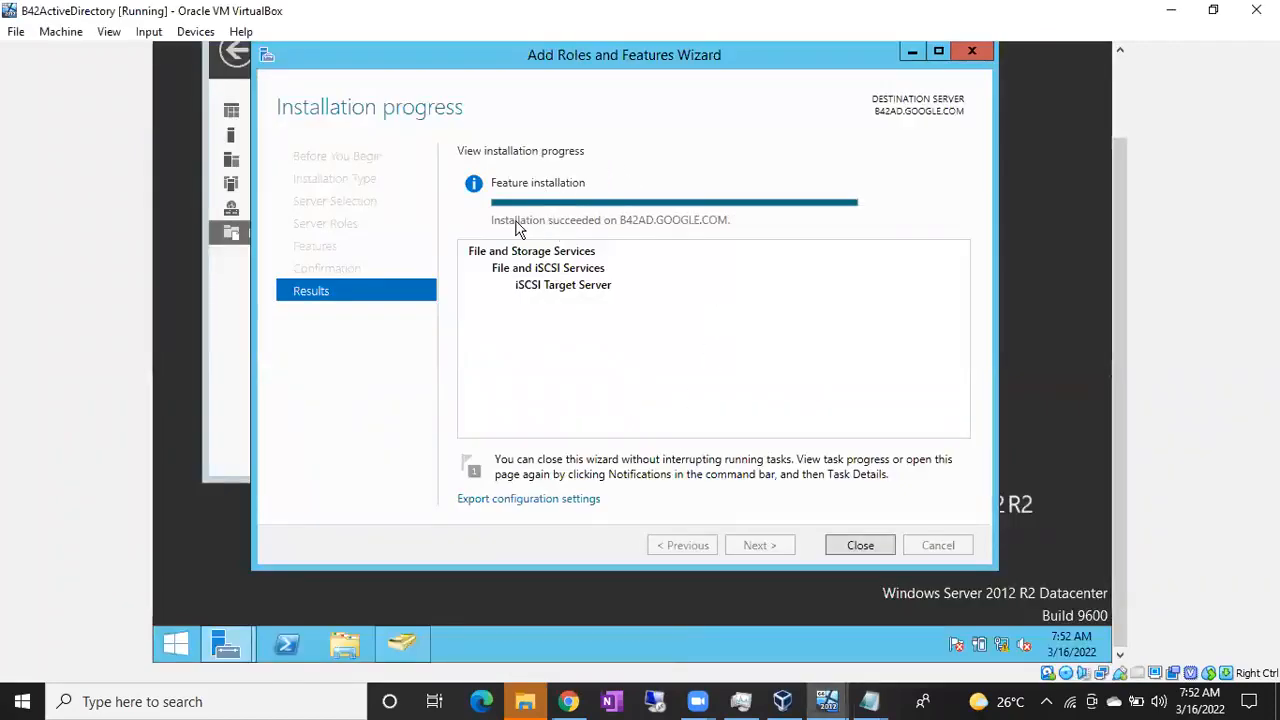
Close the finished role wizard and launch the New iSCSI Virtual Disk Wizard
click(869, 547)
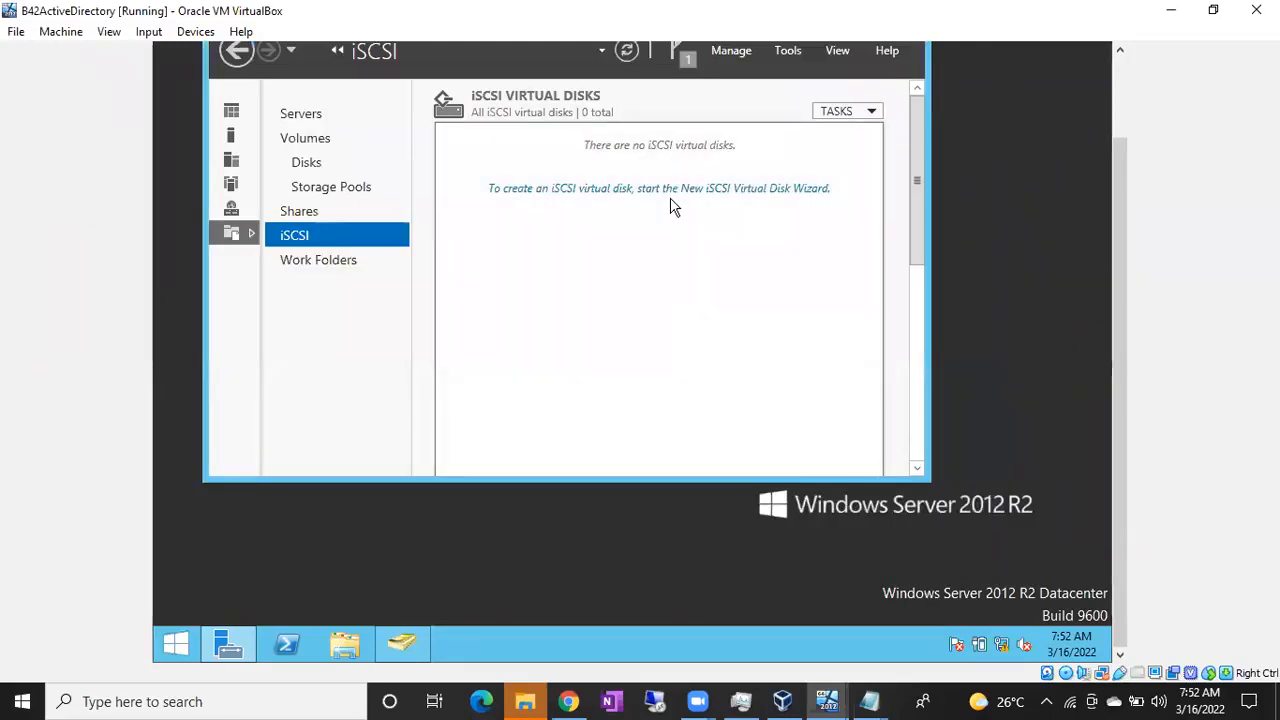
drag(1119, 253, 1108, 163)
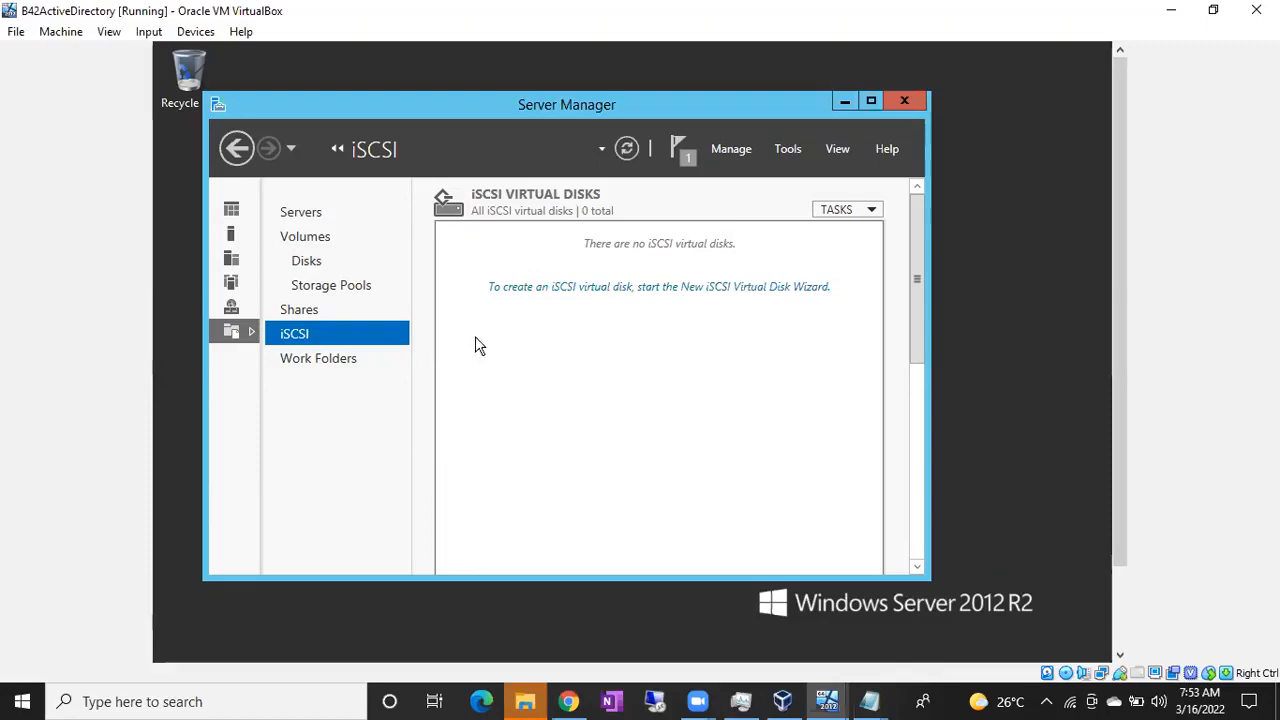
click(568, 290)
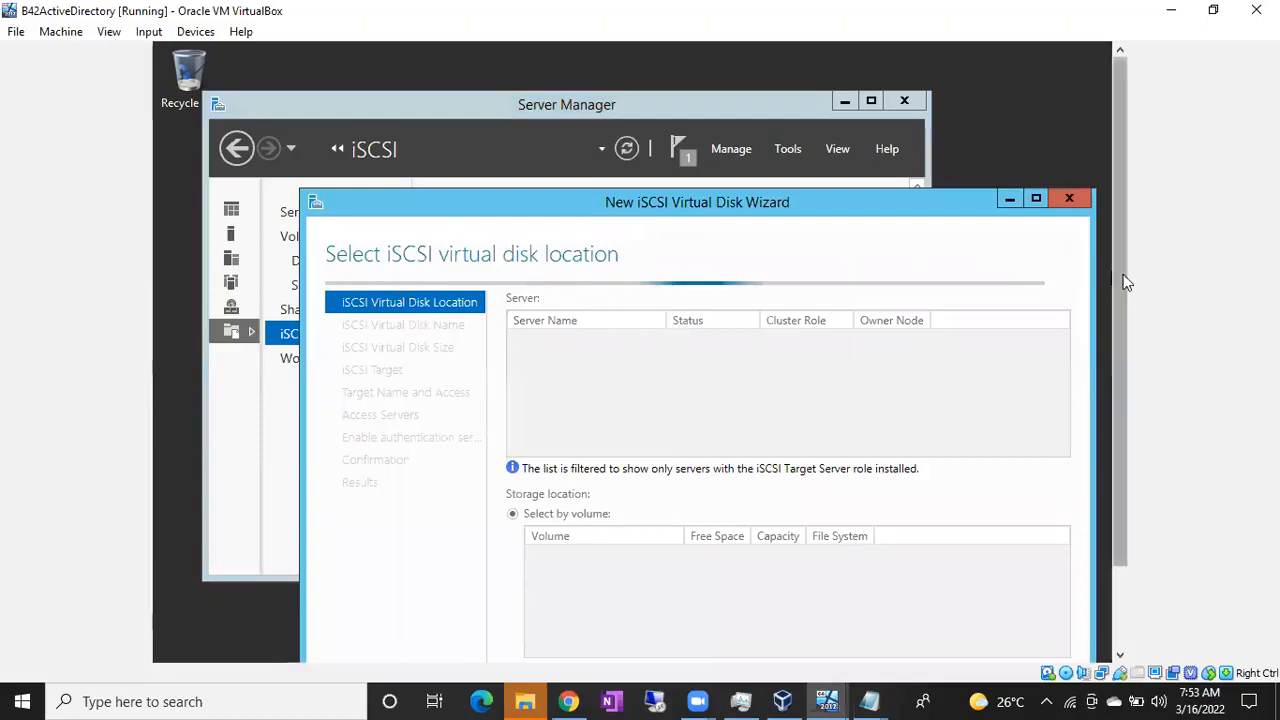
Open This PC and confirm Local Disk (C:) has 16.2 GB free of 24.6 GB
scroll(1123, 274, down, 2)
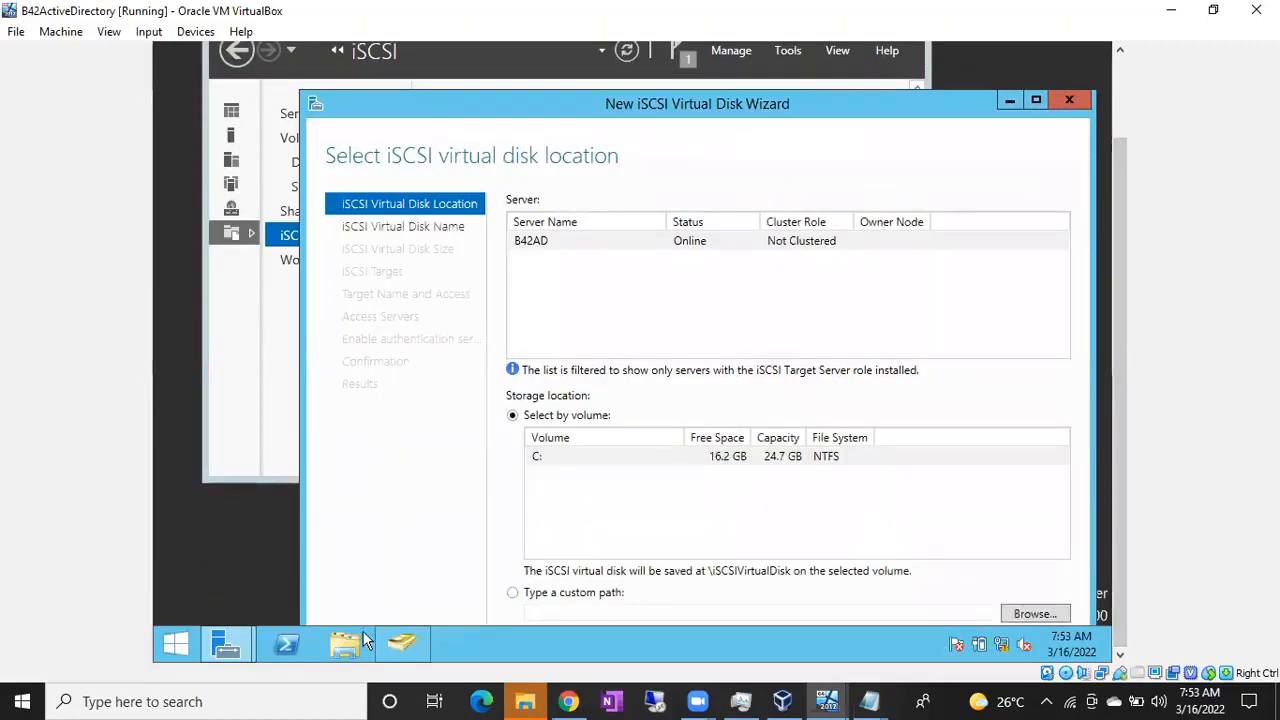
key(super+e)
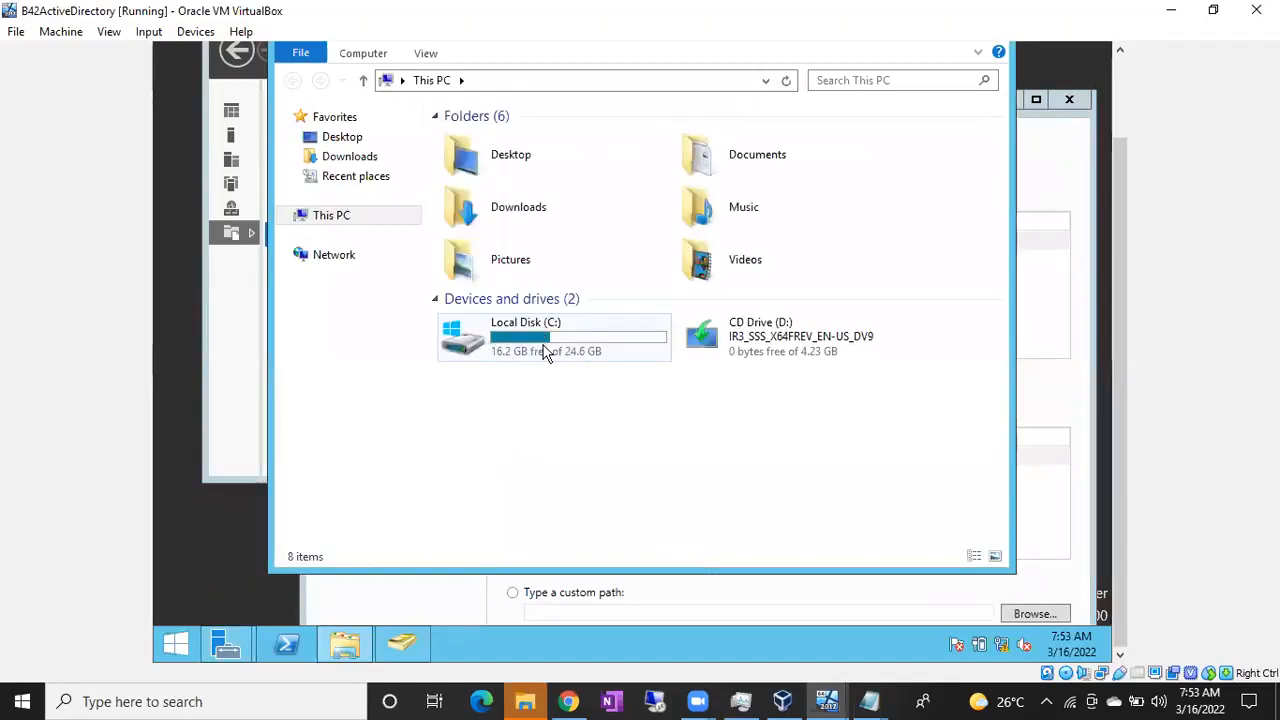
click(548, 350)
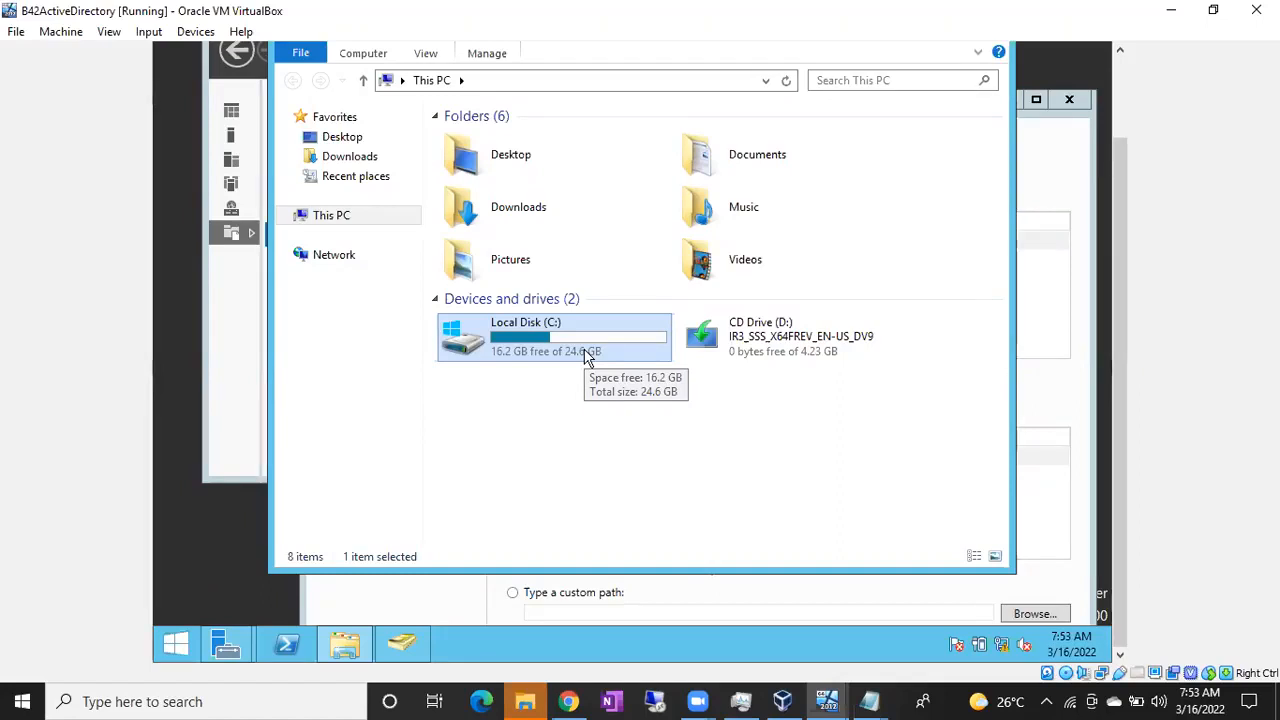
click(869, 701)
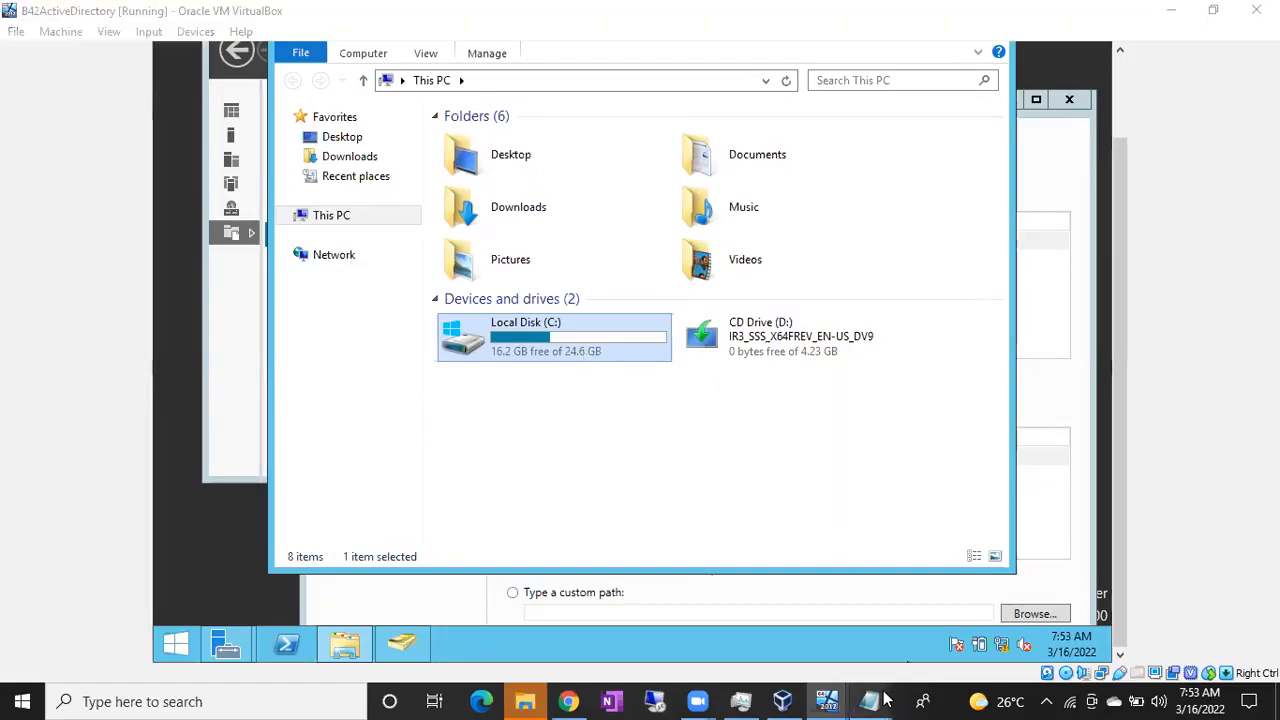
Add the lines '3 Drives', '1 Data Drive', '1 Log Dirve' and '1 Quorum' to the cluster notes
click(931, 647)
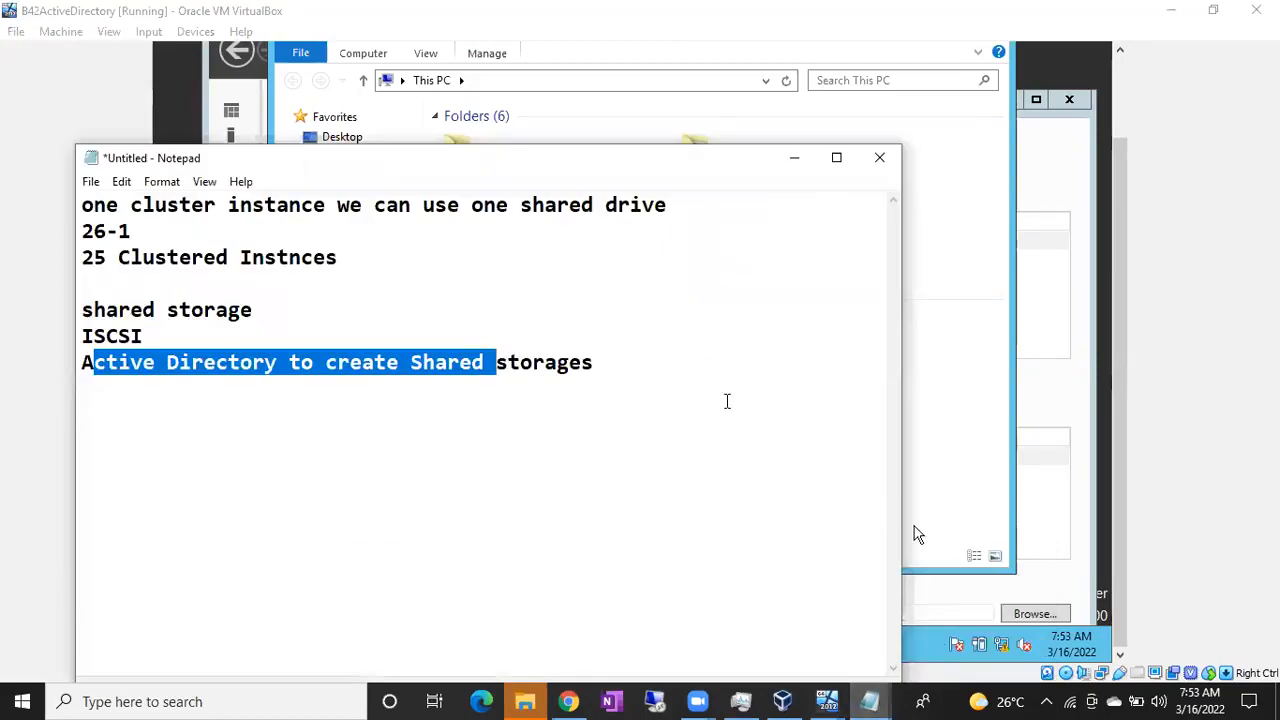
click(727, 401)
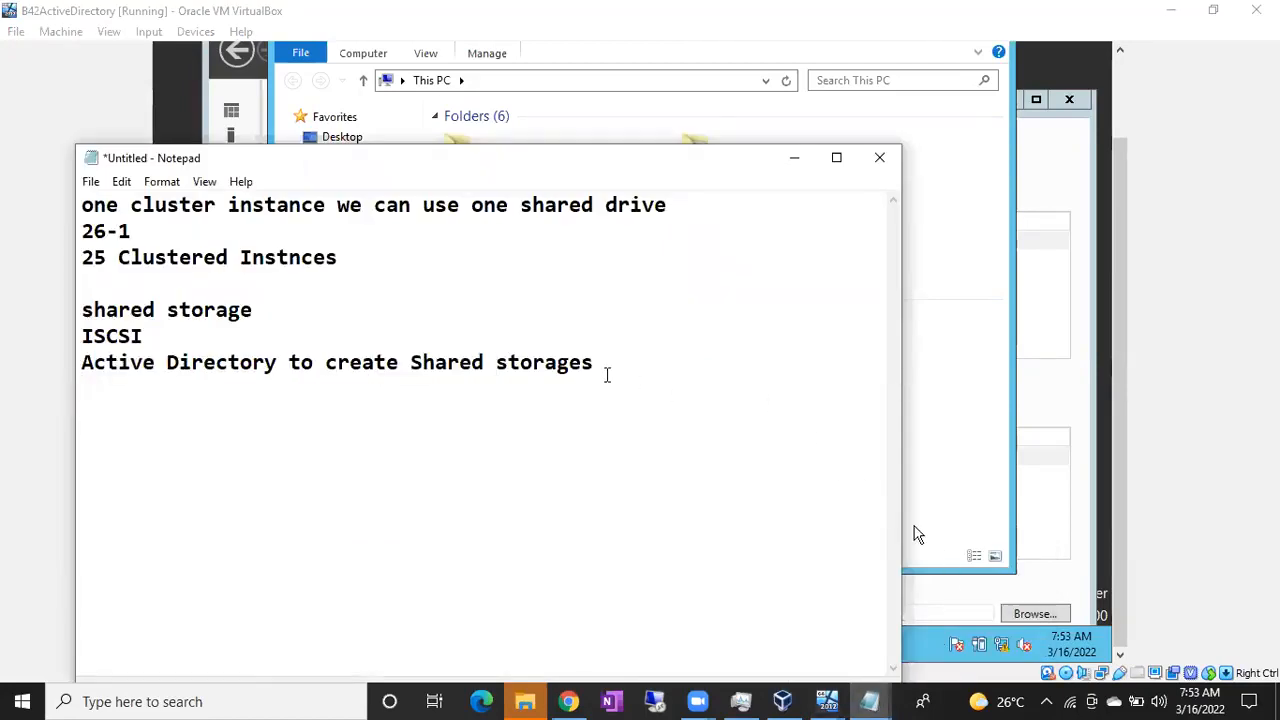
text(3 D)
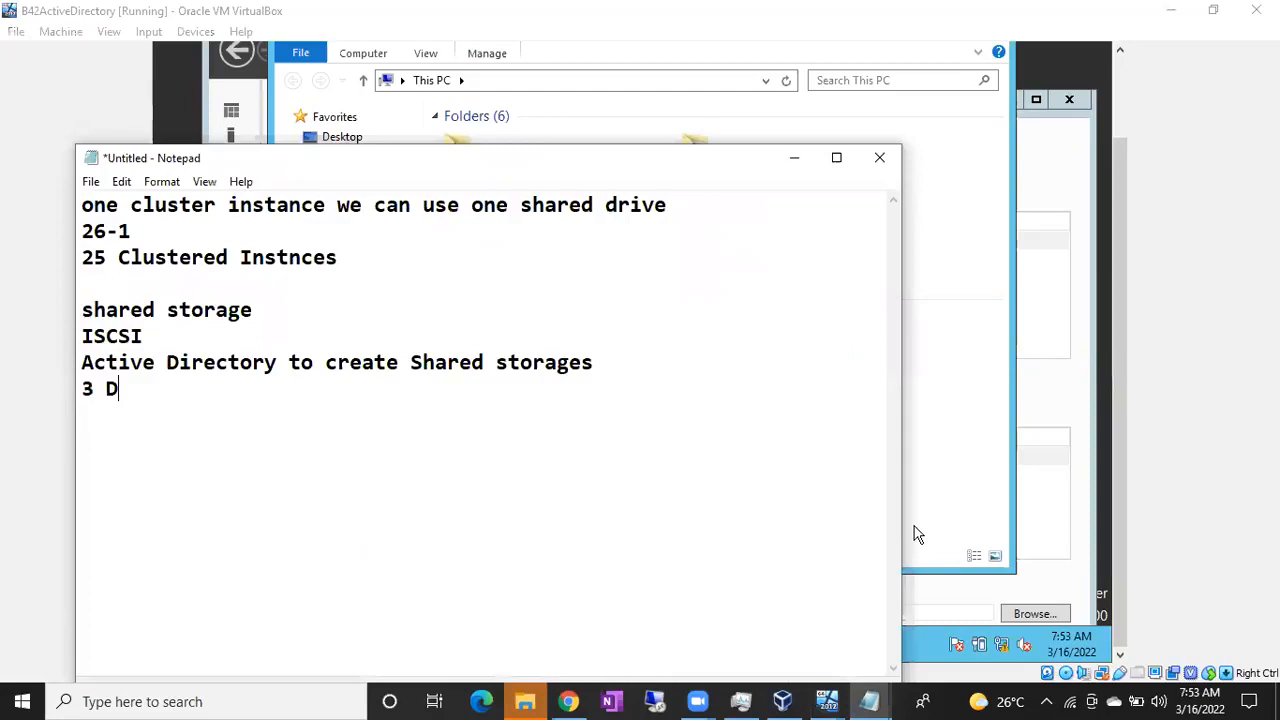
text(rives)
key(Return)
text(1 )
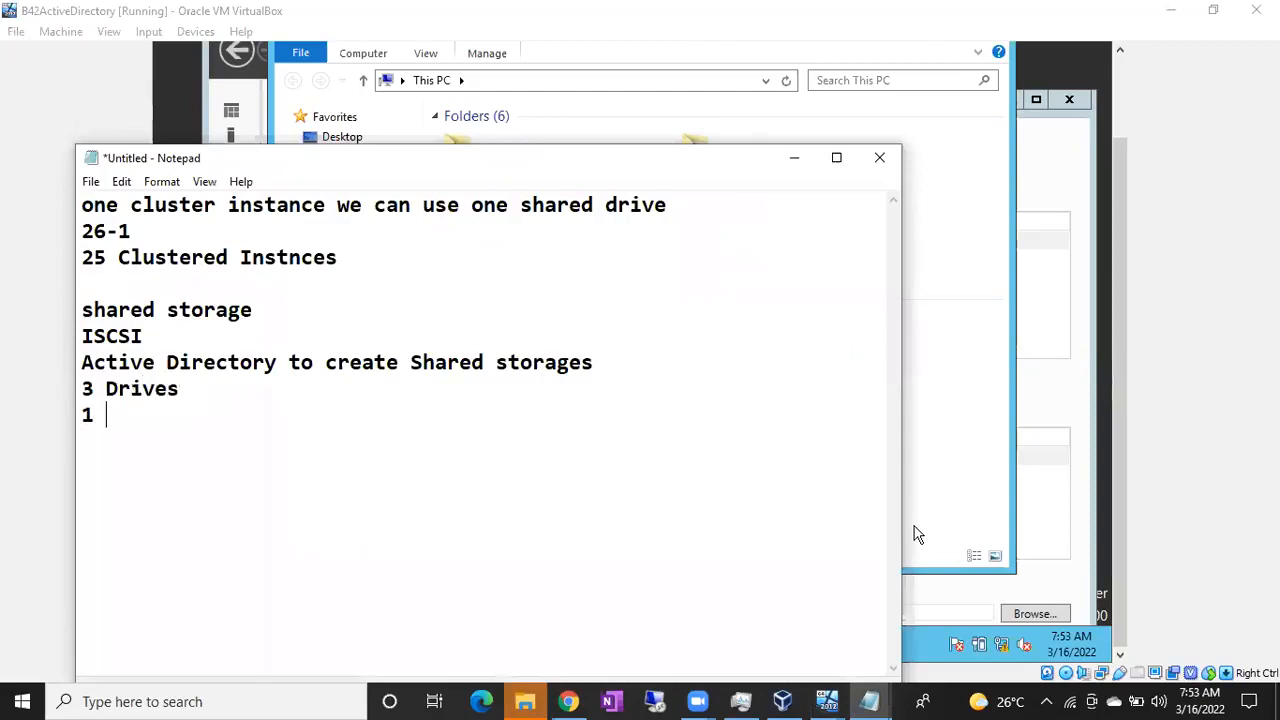
text(Data)
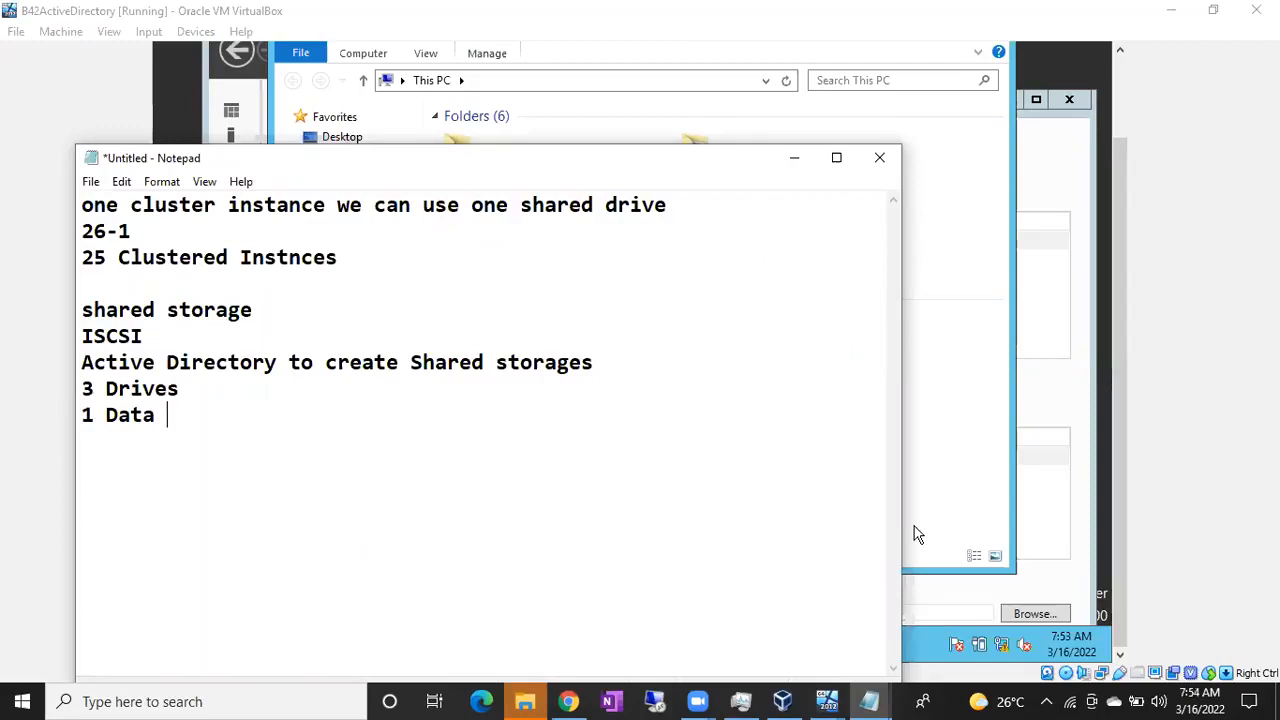
text(Drive)
key(Return)
text(1 Log Dirve)
key(Return)
text(1 Quorum)
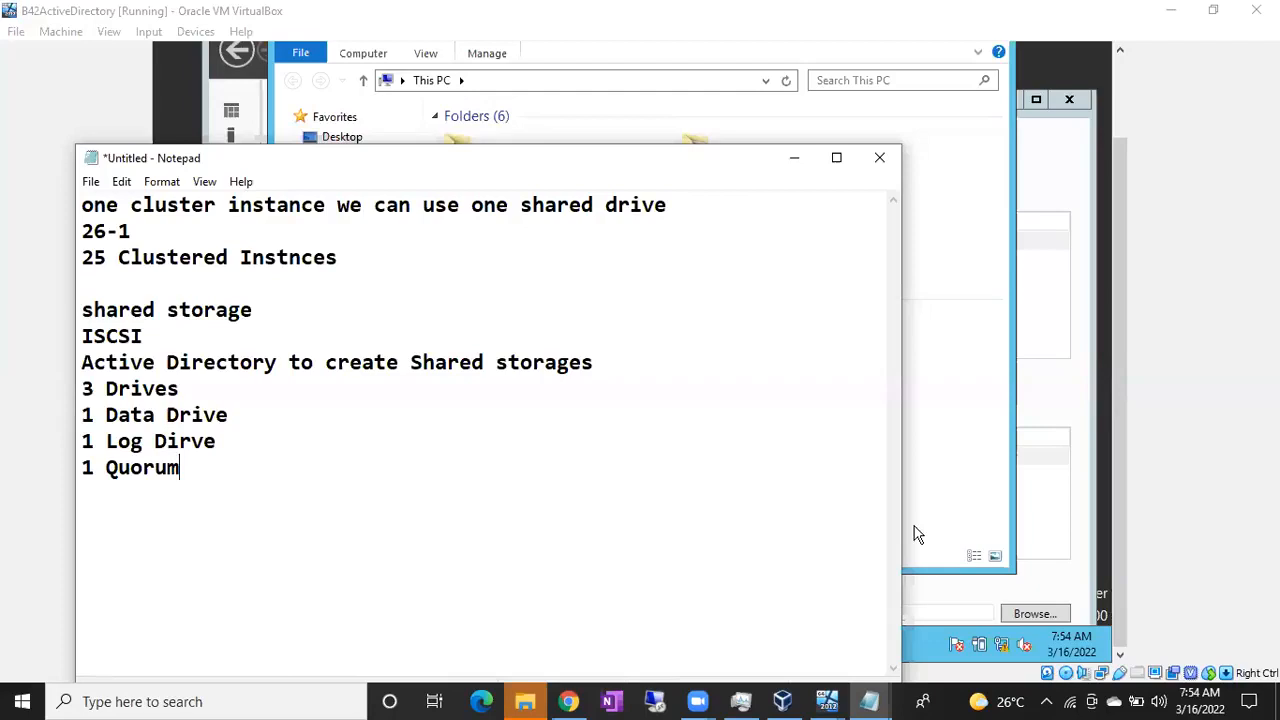
Append sizes to the notes: Data Drive 3GB, Log Dirve 3GB, Quorum 1GB
click(262, 418)
text(-)
text(3GB)
click(238, 440)
text(- 3GB)
click(206, 474)
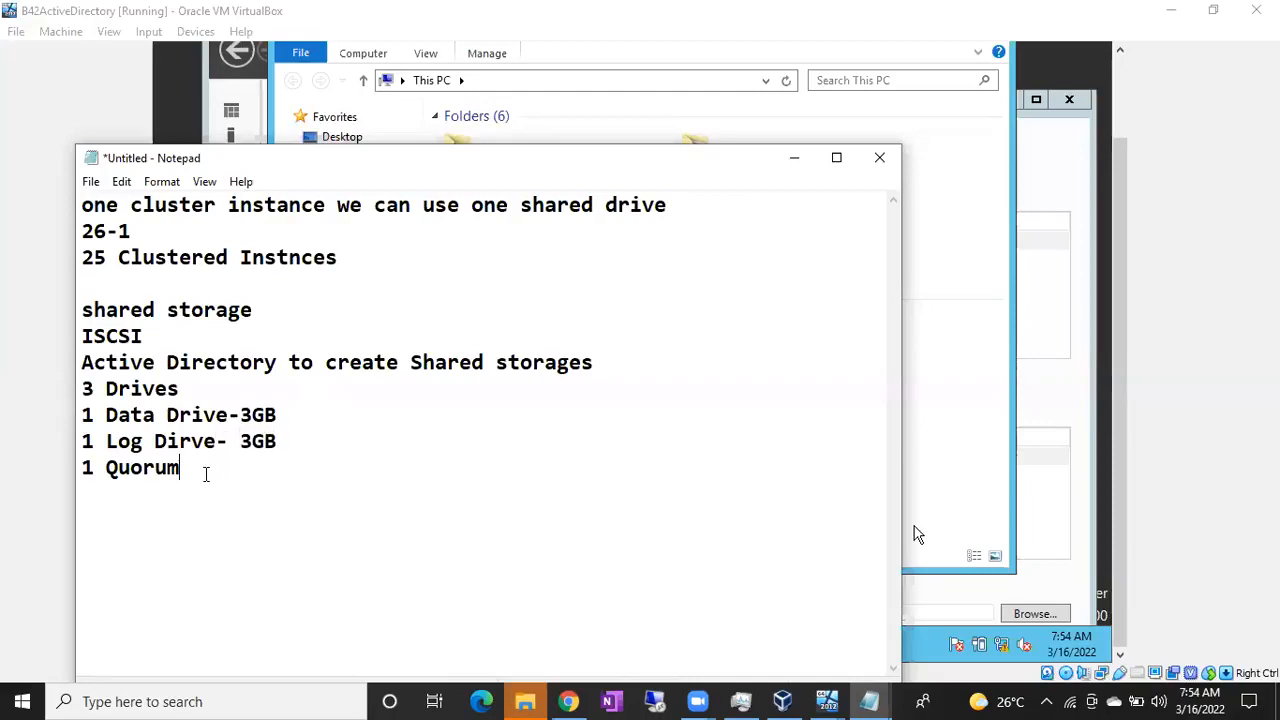
text(- 1GB)
Highlight the Quorum 1GB and Data 3GB sizes, then minimize Notepad to reveal This PC
drag(179, 414, 192, 468)
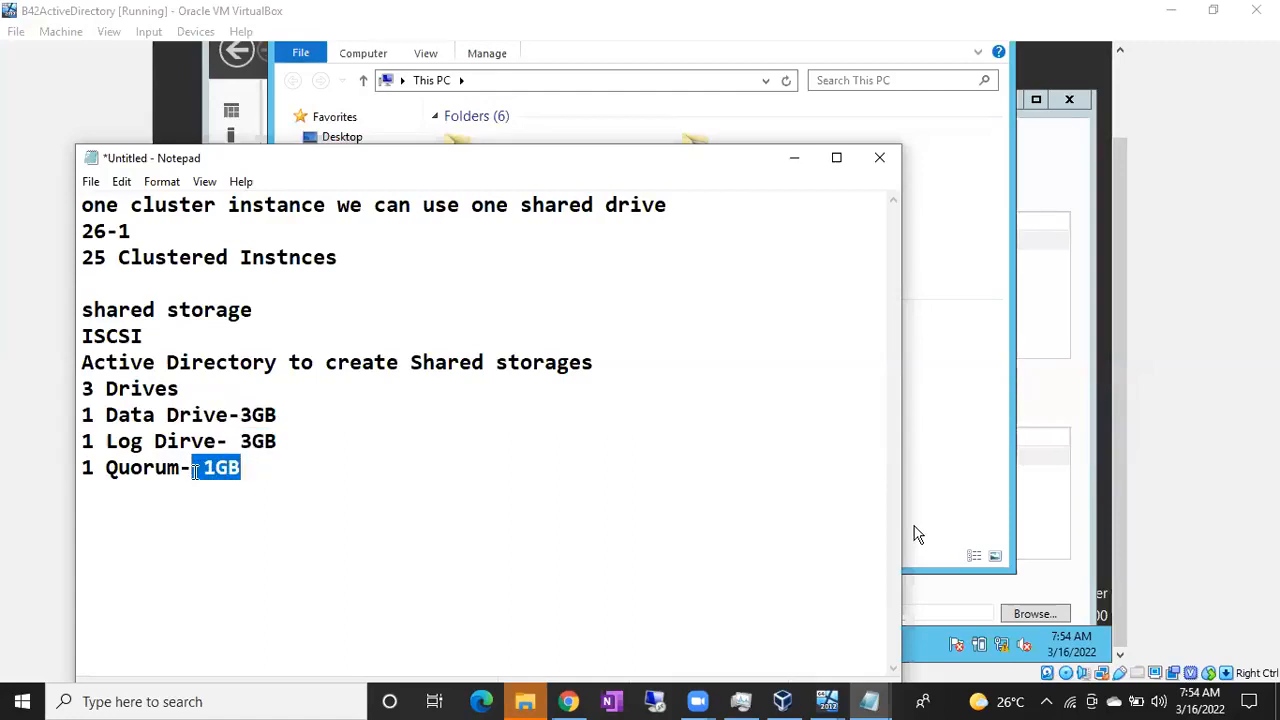
click(192, 467)
drag(142, 467, 240, 467)
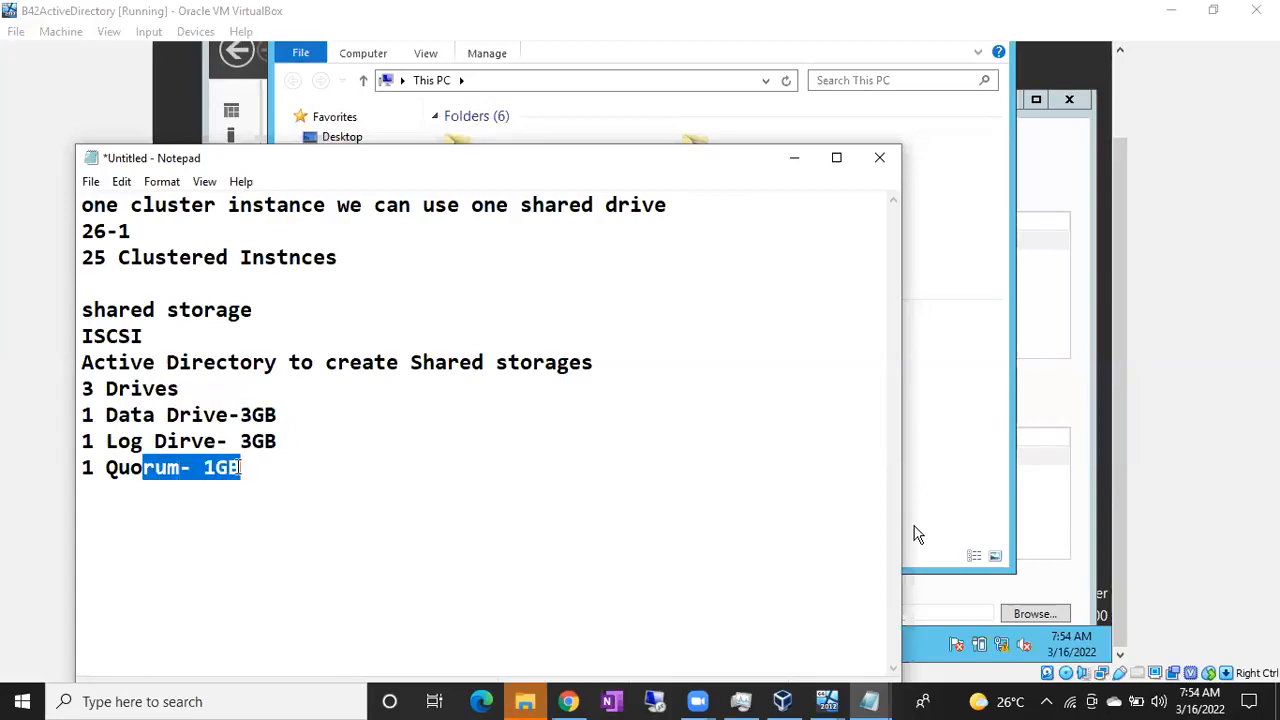
click(240, 467)
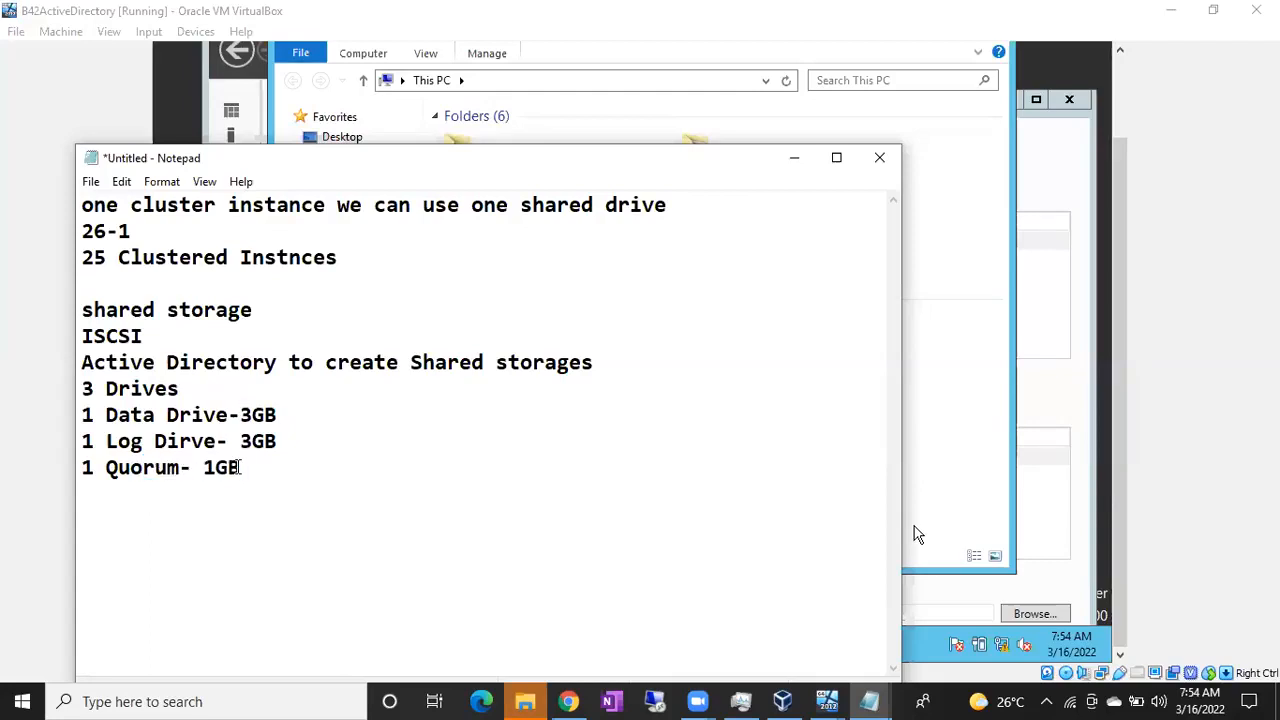
drag(229, 414, 282, 412)
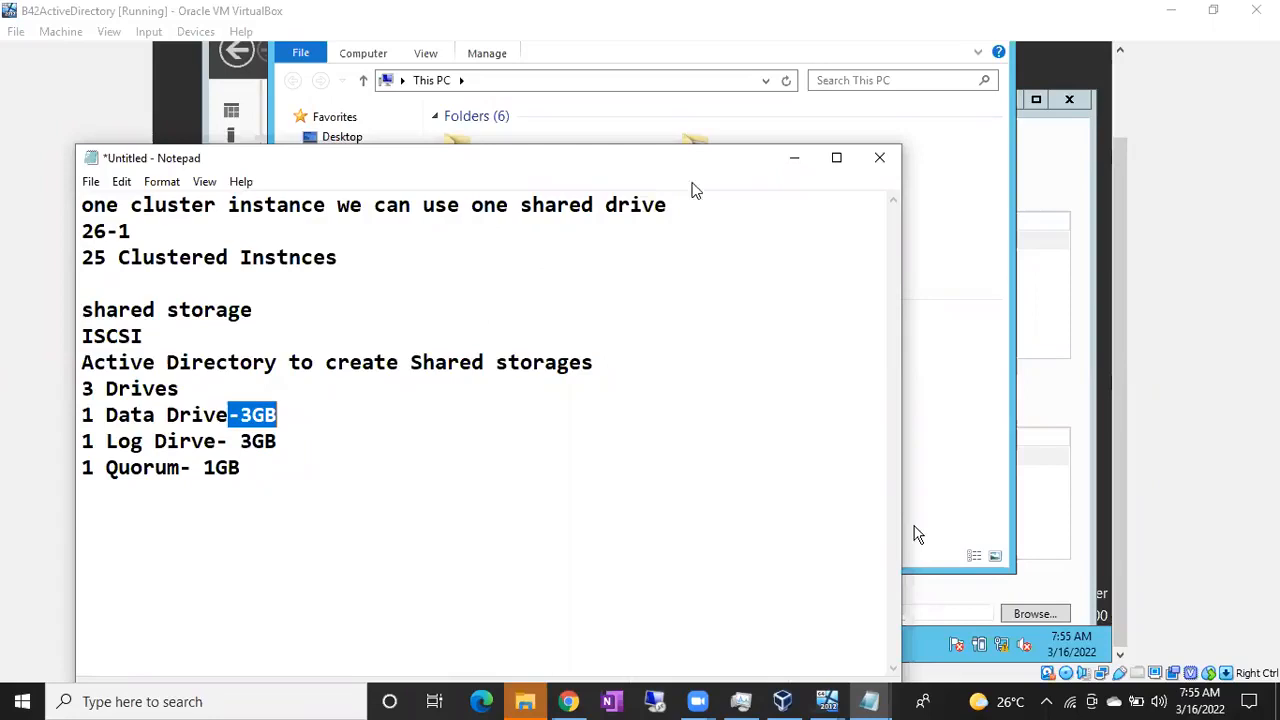
click(786, 163)
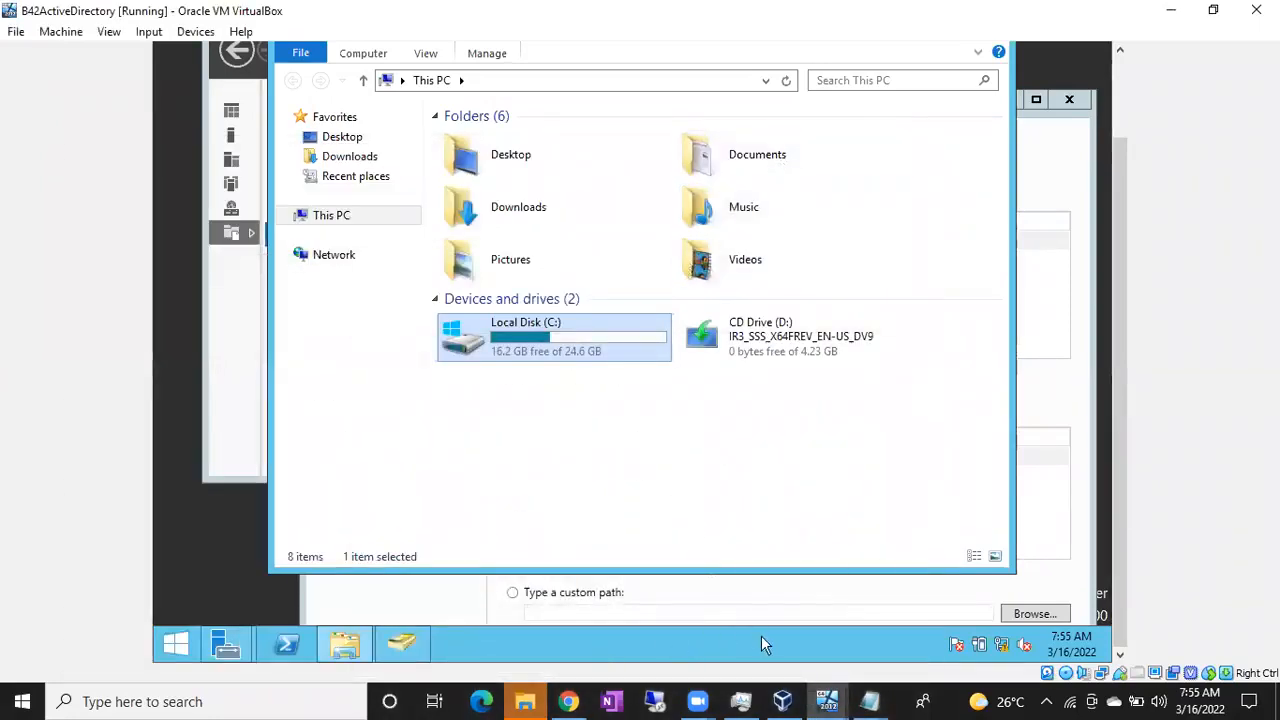
Return to the B42ActiveDirectory VM and maximize the New iSCSI Virtual Disk Wizard
click(828, 702)
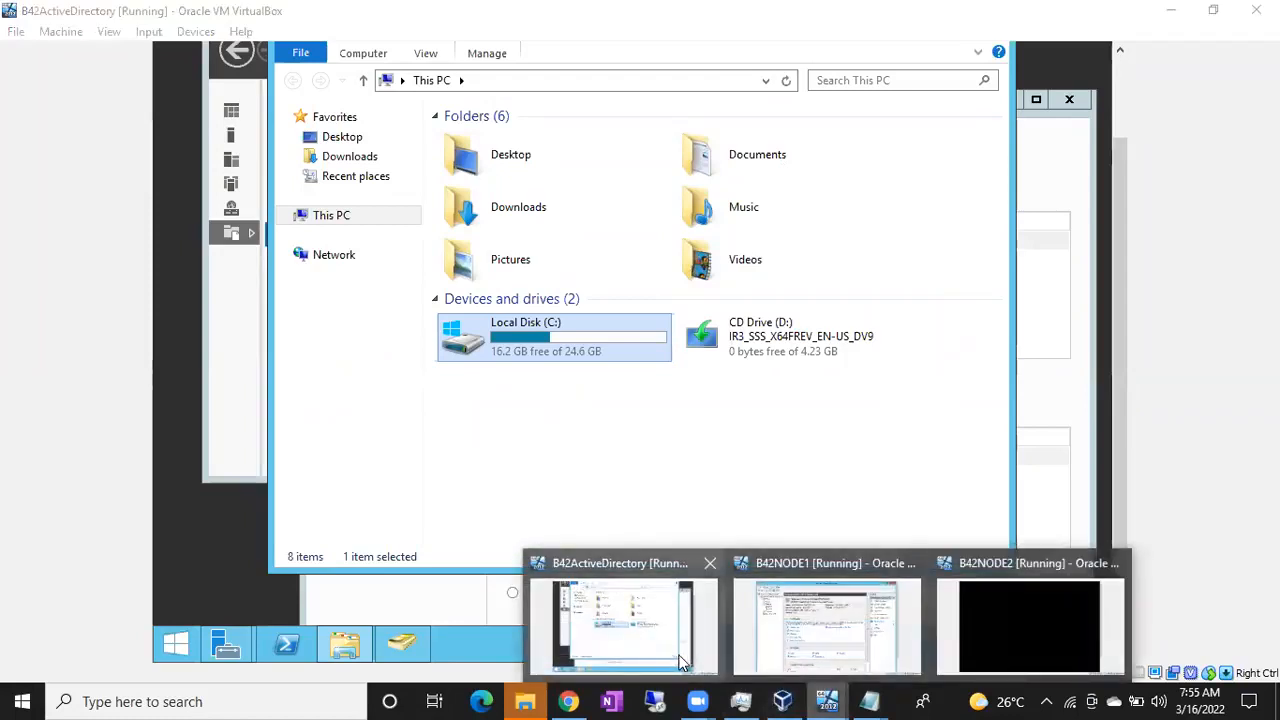
click(659, 657)
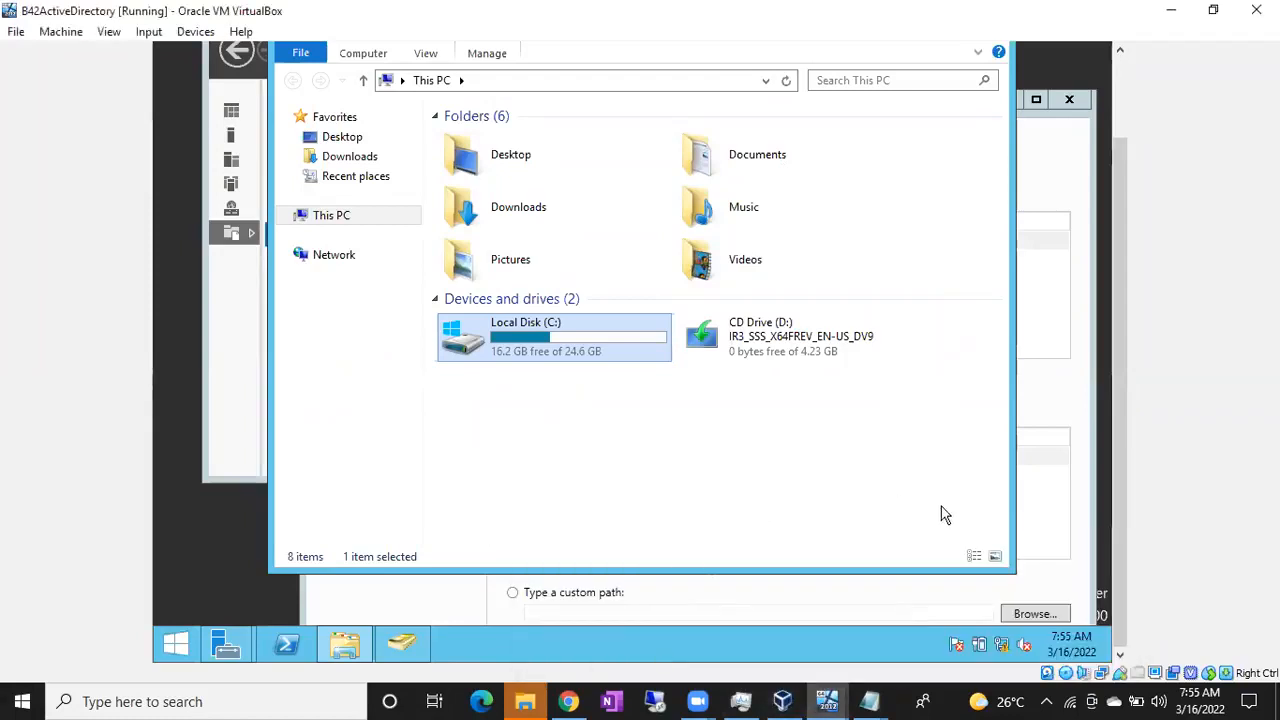
click(1050, 395)
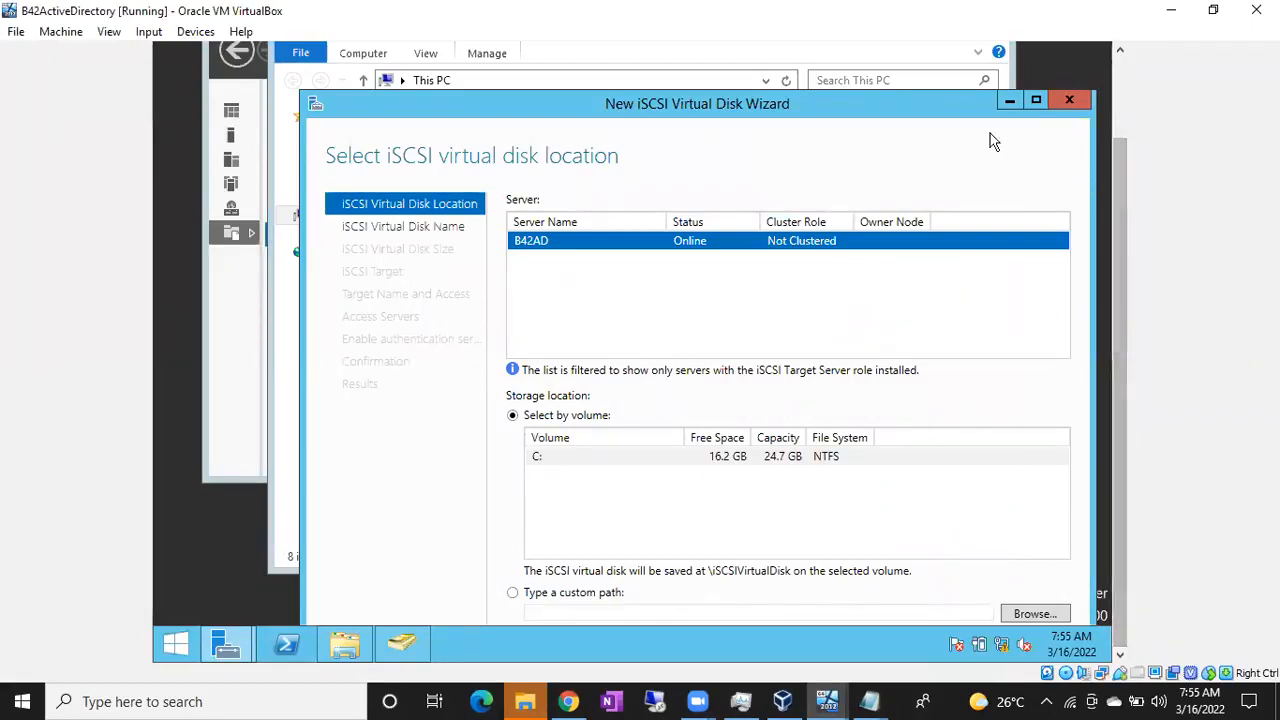
drag(934, 103, 862, 68)
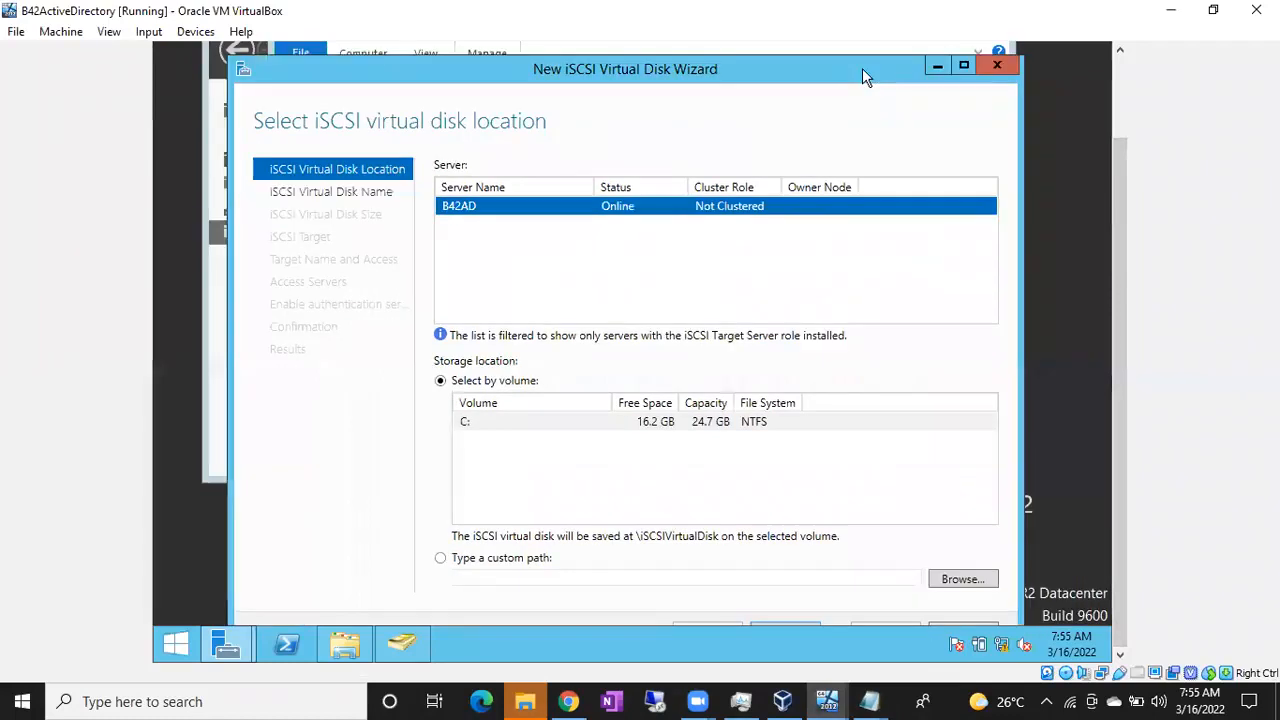
click(963, 65)
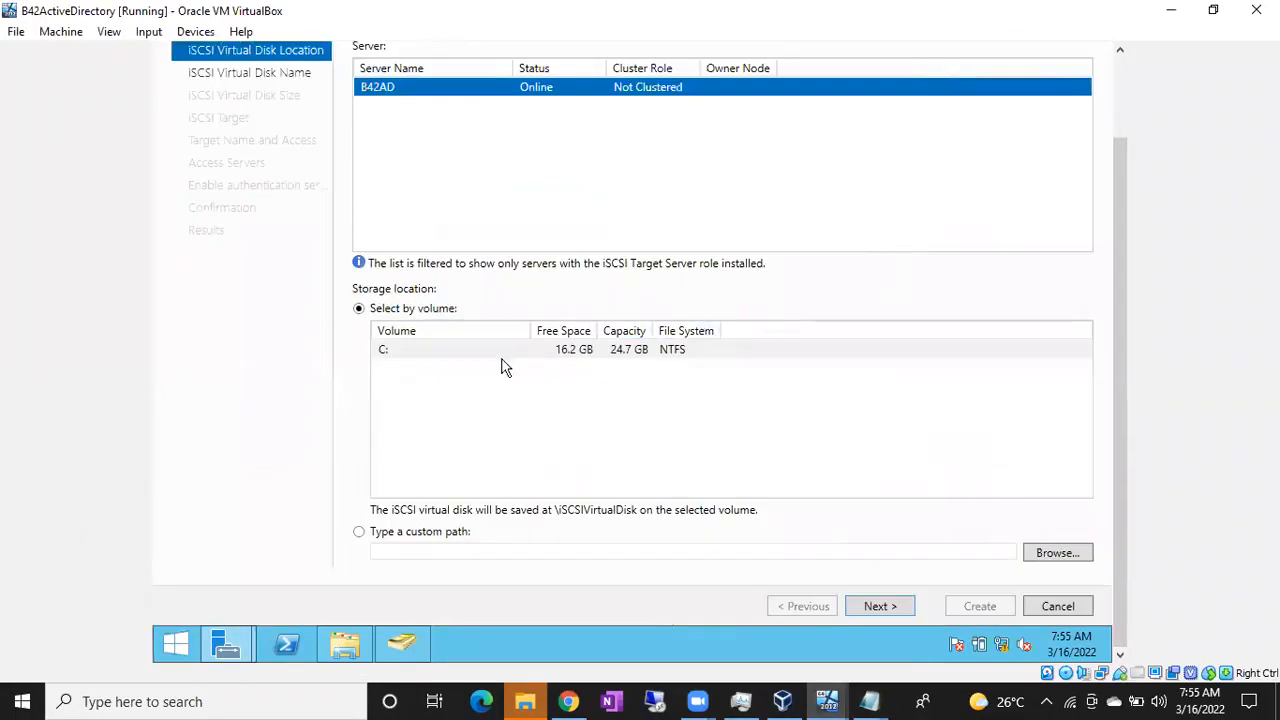
Keep C: as the disk location and name the virtual disk VirtualDisks
click(877, 609)
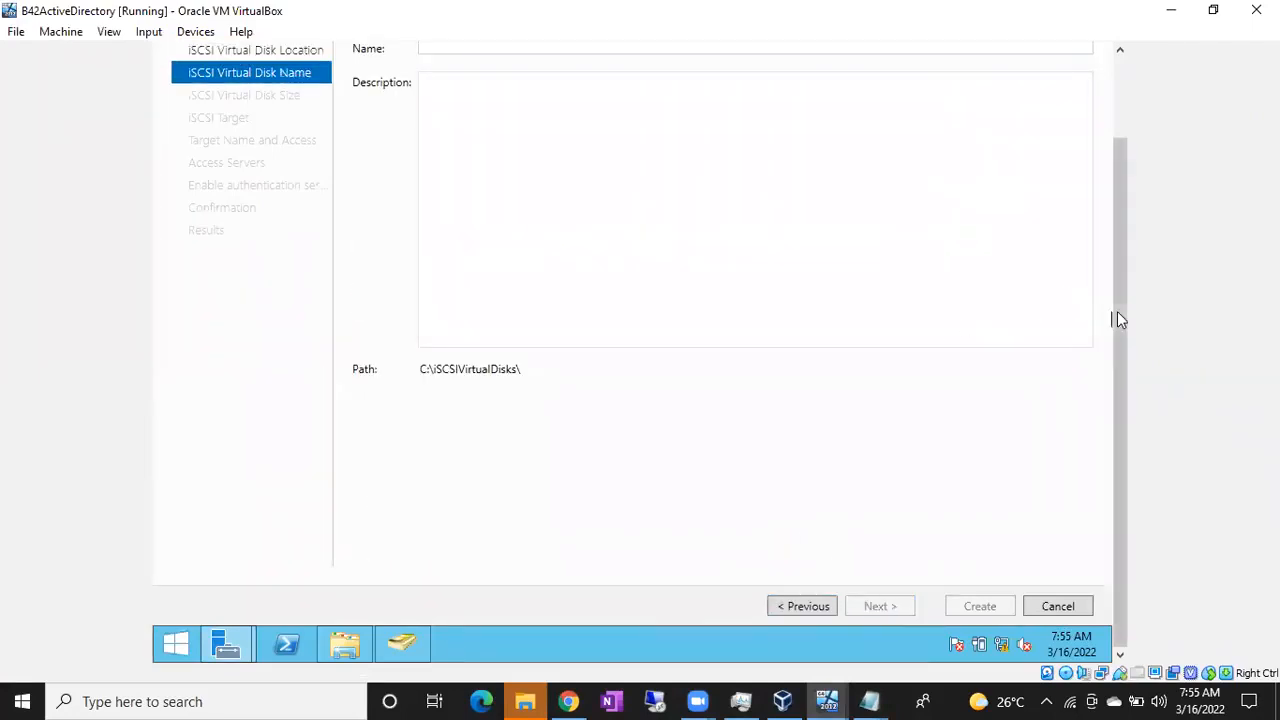
scroll(1120, 317, up, 2)
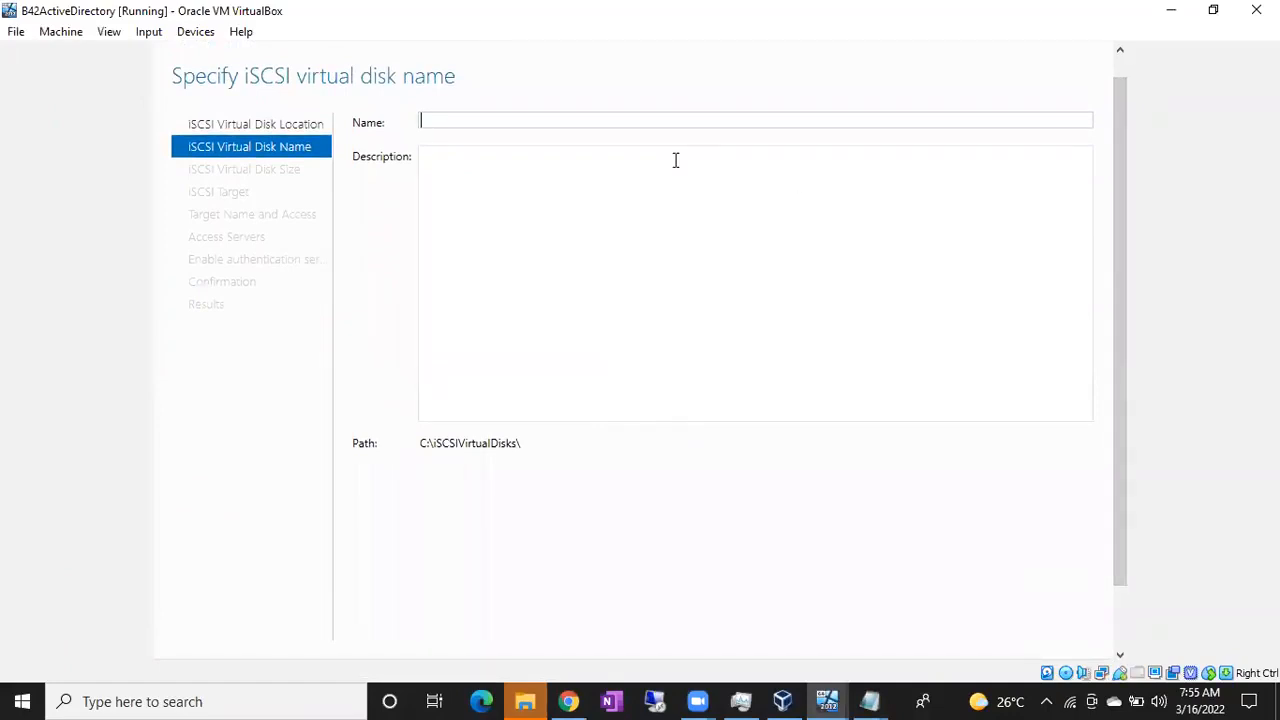
text(Vi)
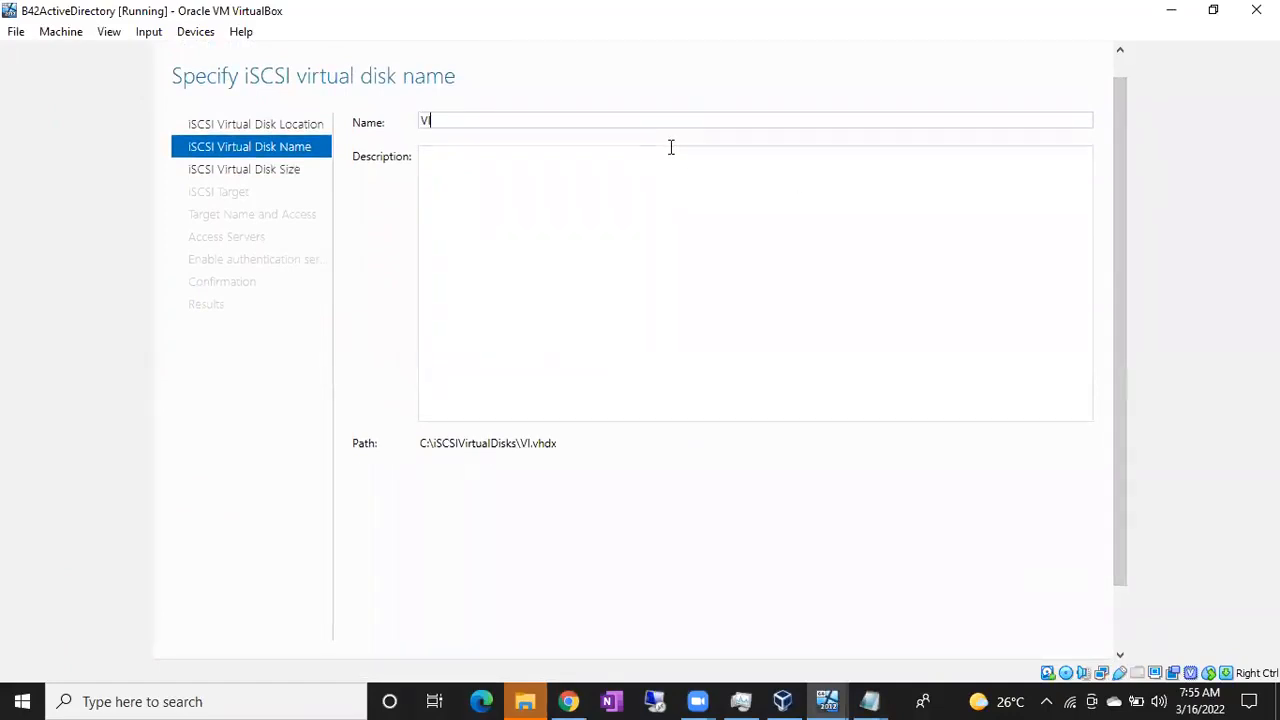
text(rt)
key(BackSpace)
key(BackSpace)
key(BackSpace)
text(irtualDisks)
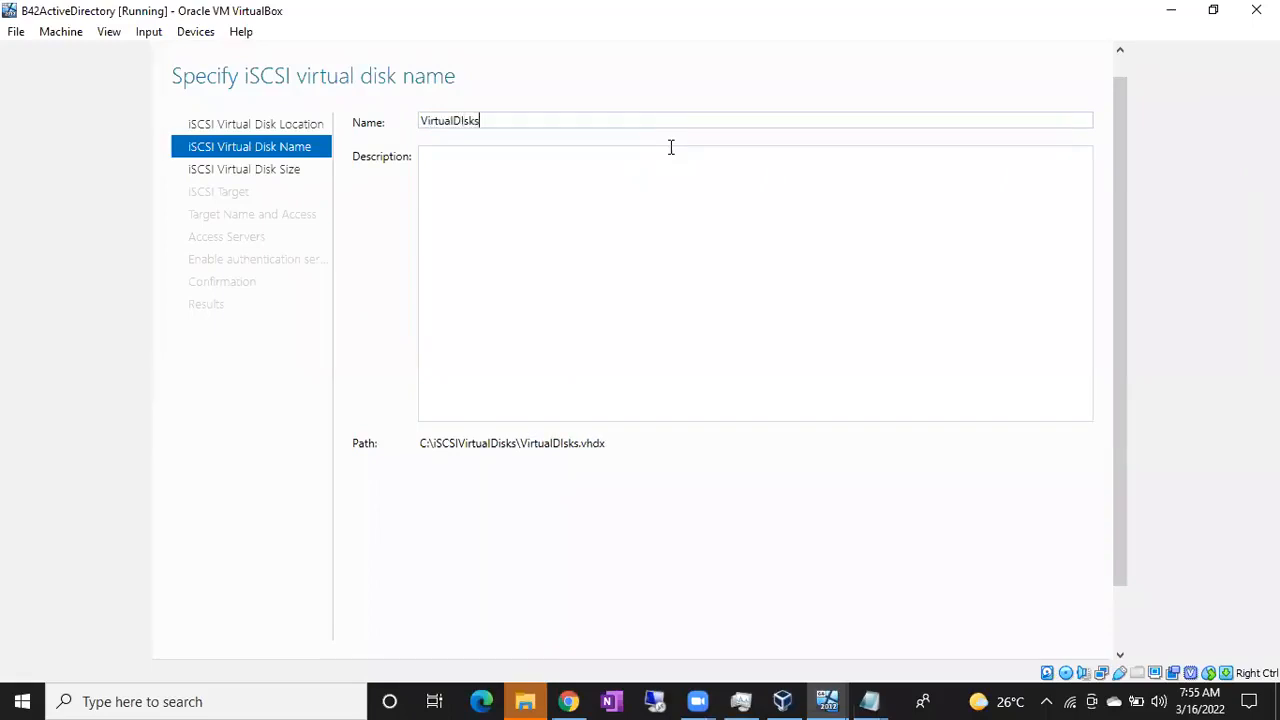
scroll(1120, 183, down, 2)
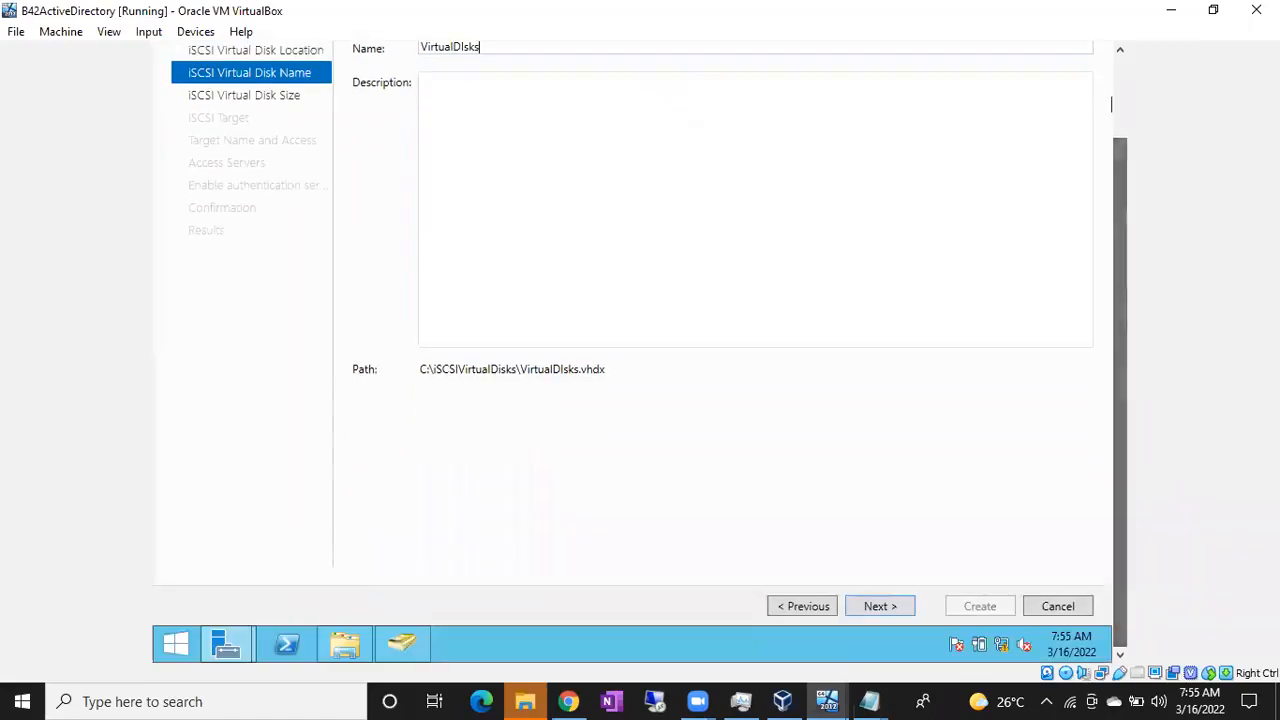
click(870, 605)
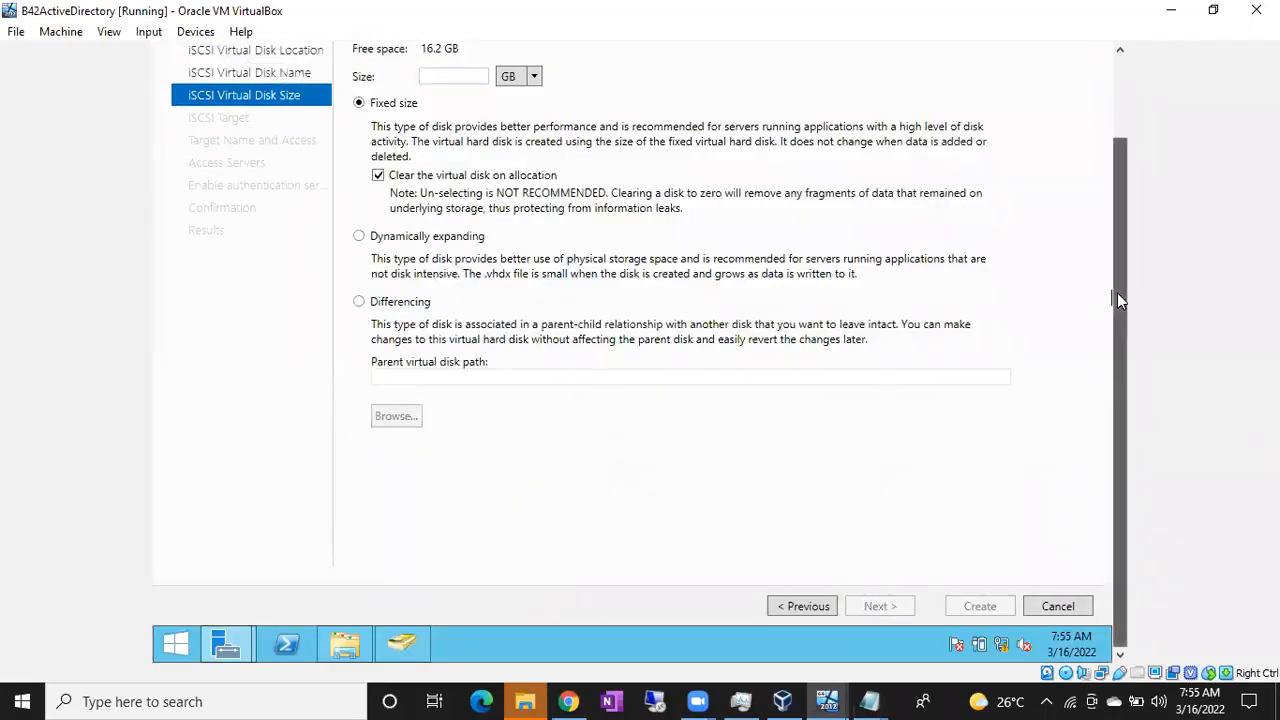
Set the virtual disk to a fixed size of 3 GB, noting 16.2 GB free
scroll(1117, 292, up, 3)
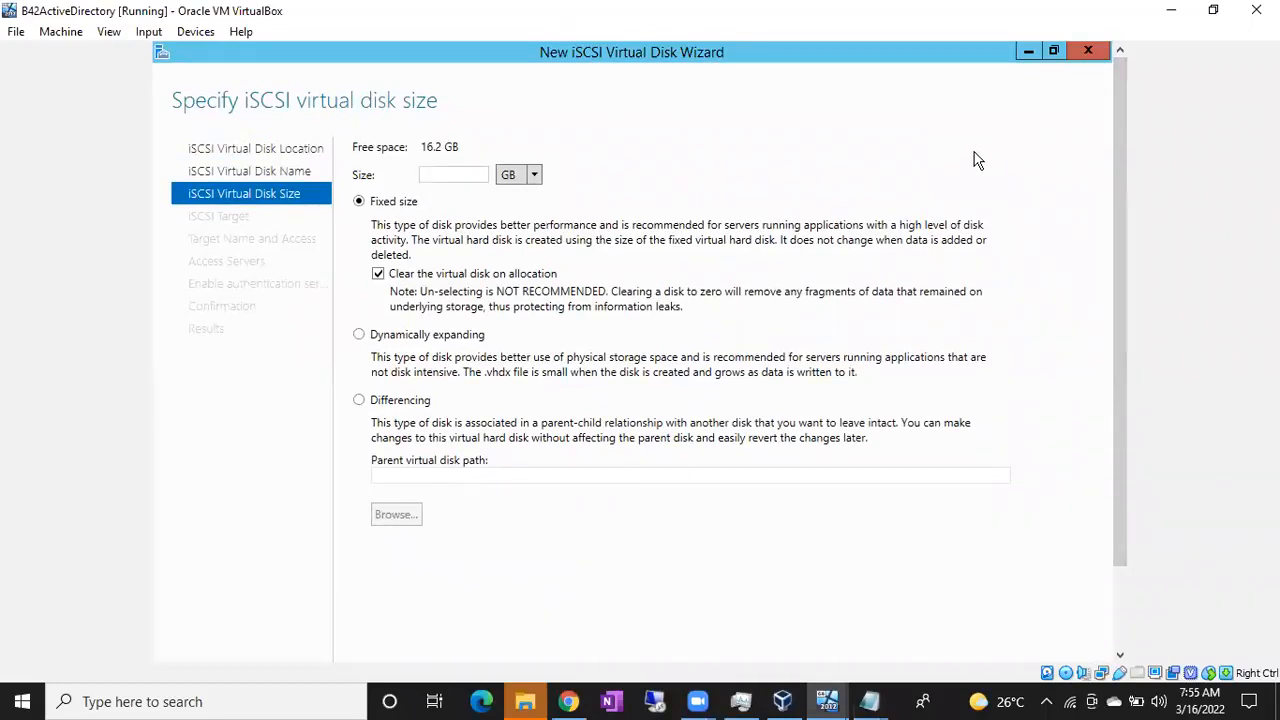
text(3)
drag(426, 146, 460, 147)
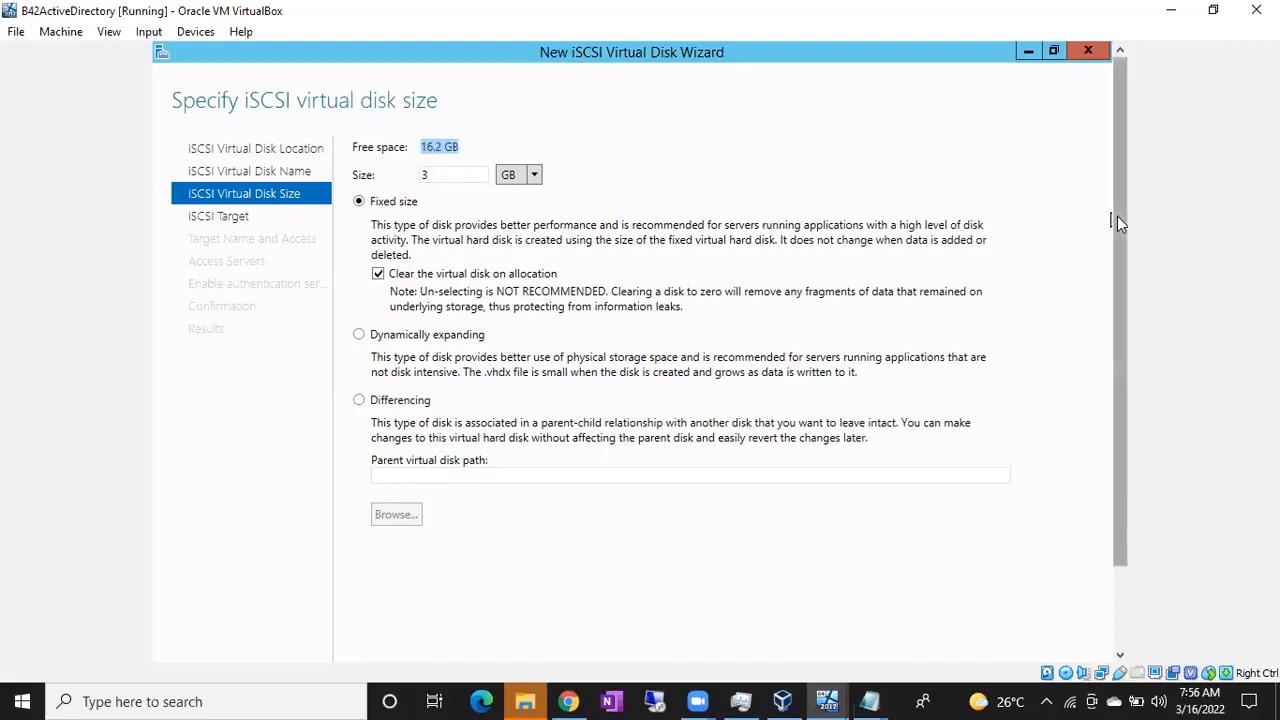
scroll(1117, 216, down, 3)
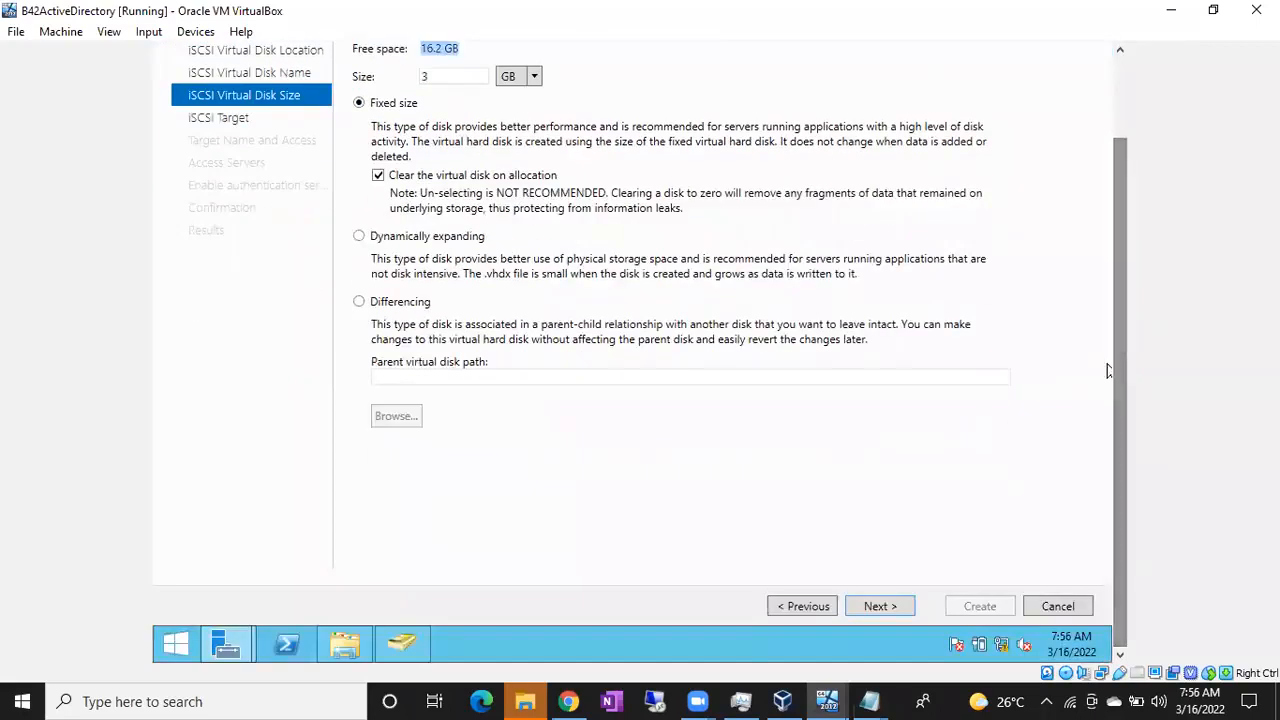
click(877, 607)
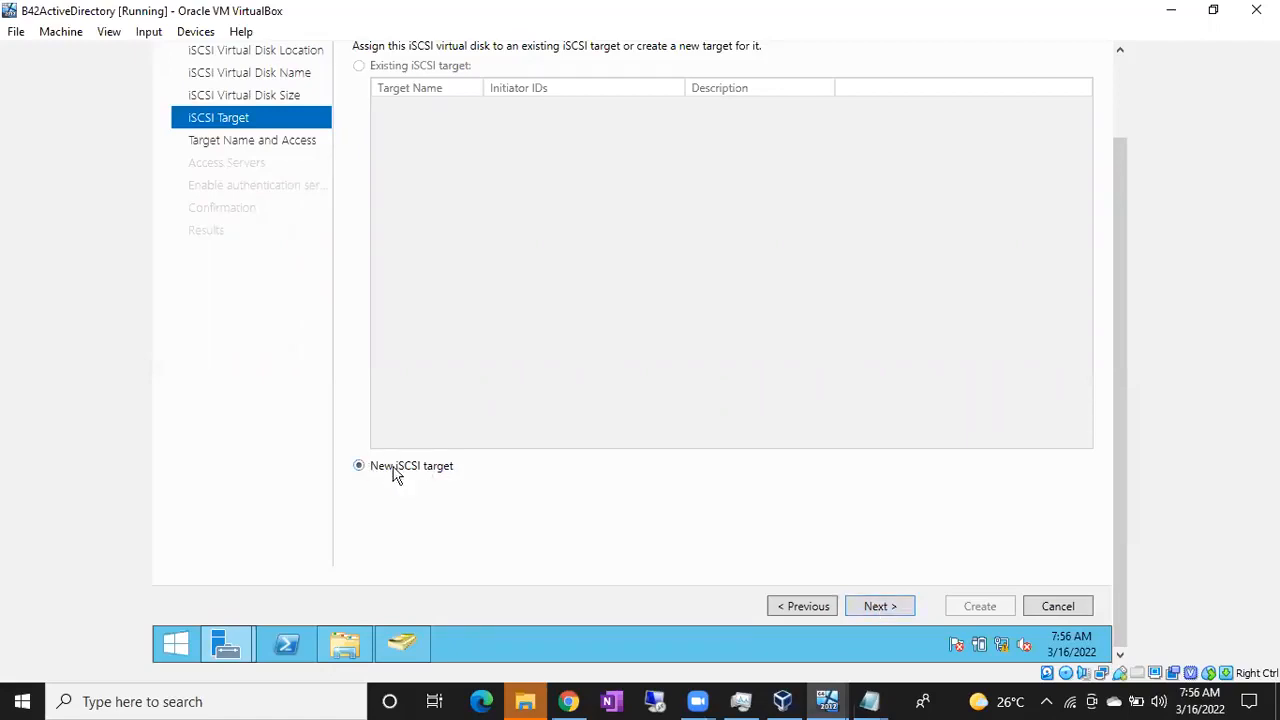
Create a new iSCSI target named DATA
click(873, 608)
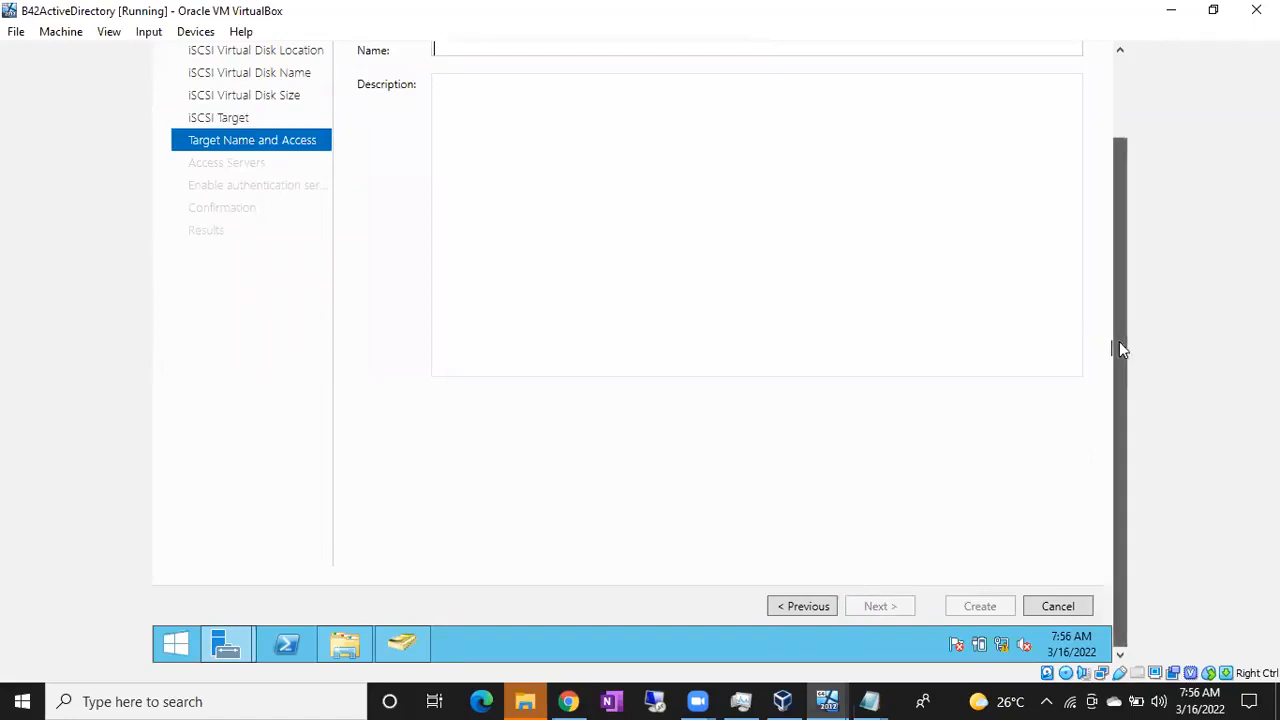
scroll(1119, 349, up, 2)
text(DATA)
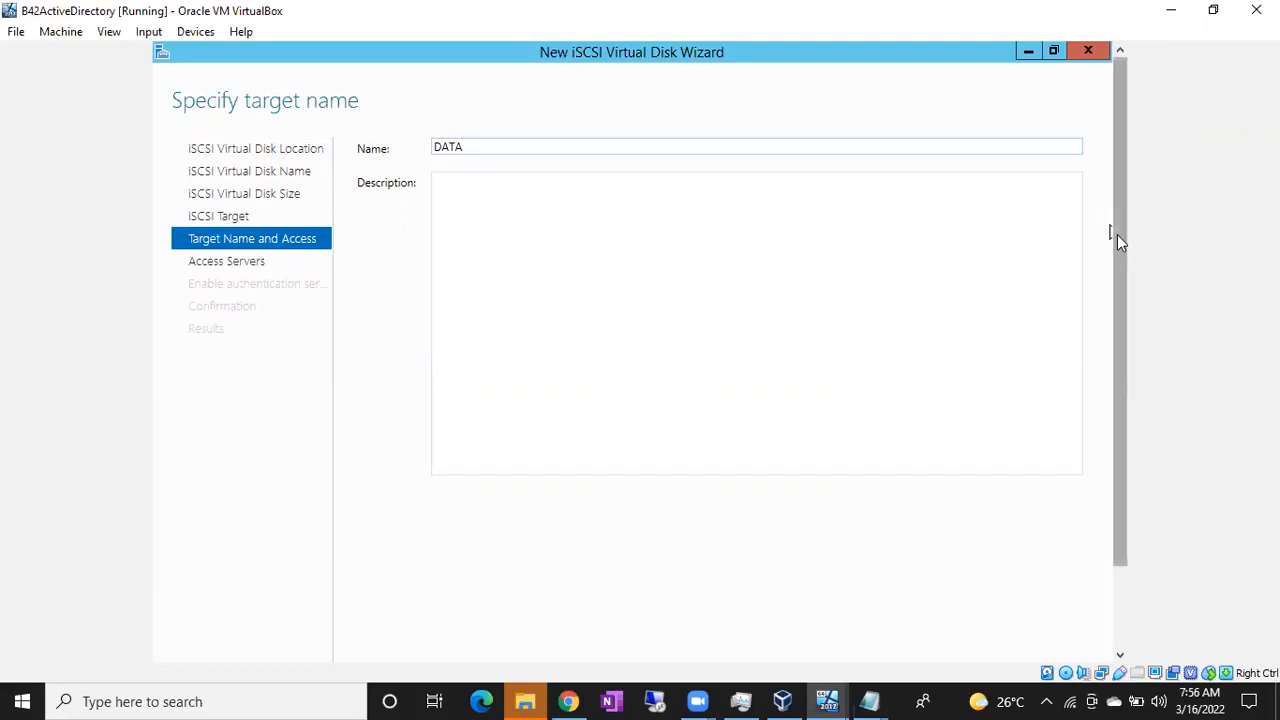
scroll(1117, 234, down, 2)
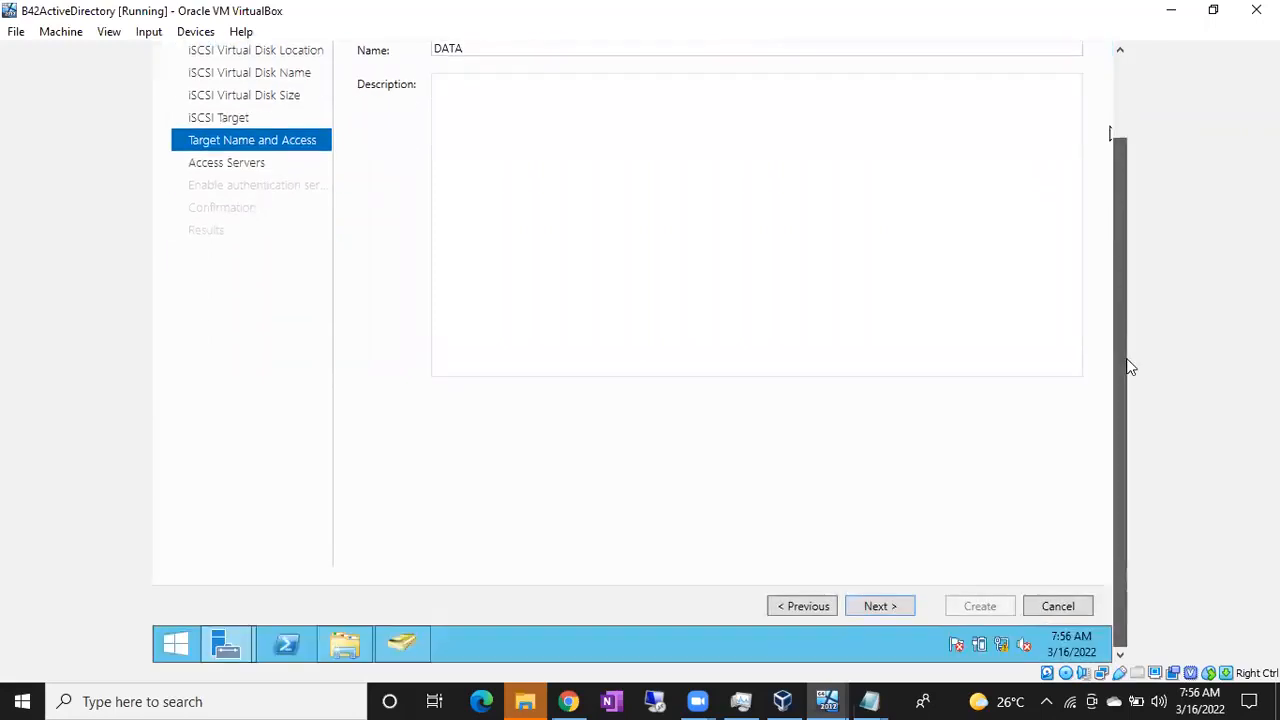
click(880, 606)
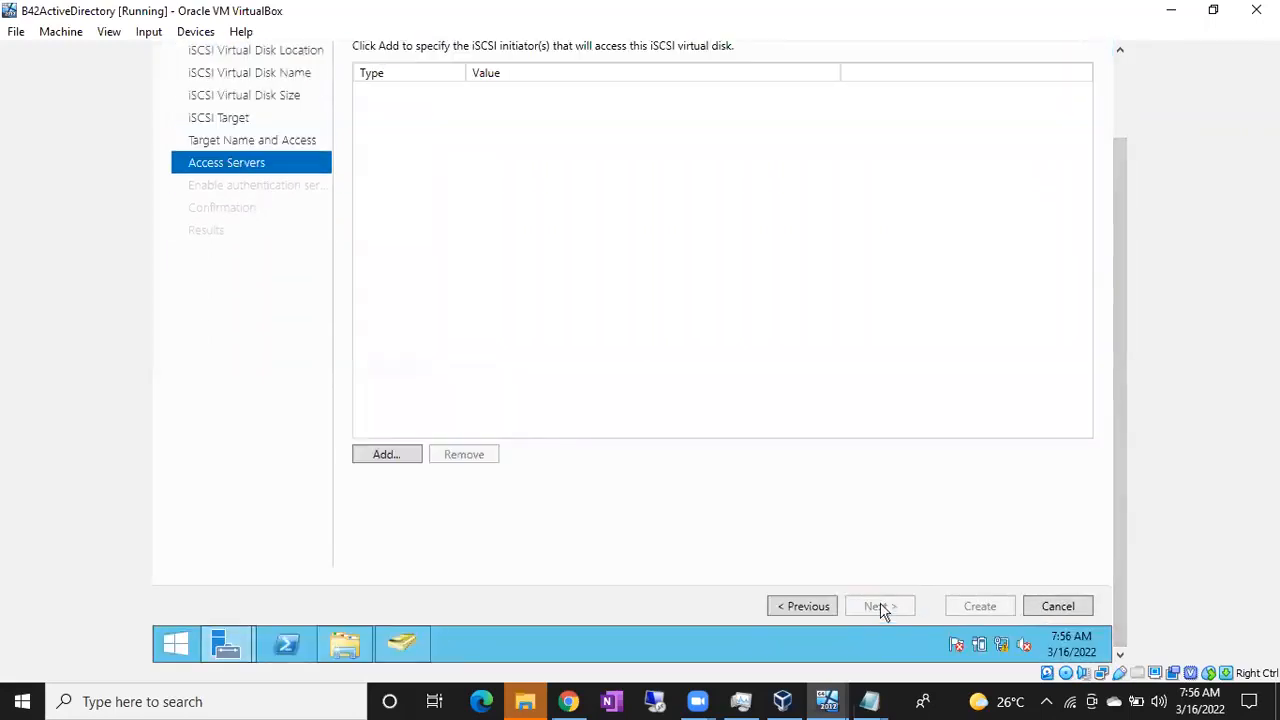
Grant access to initiators by IP address 10.10.10.1 and 10.10.10.2
click(385, 455)
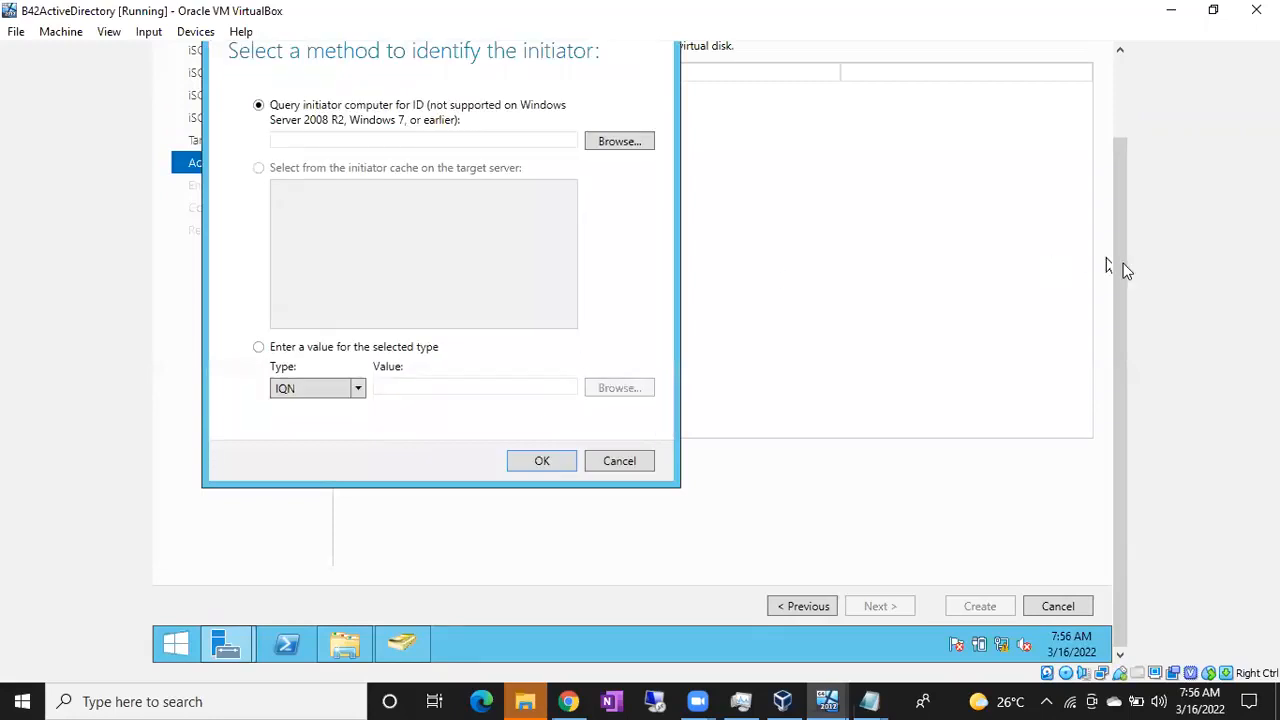
drag(1128, 268, 1115, 198)
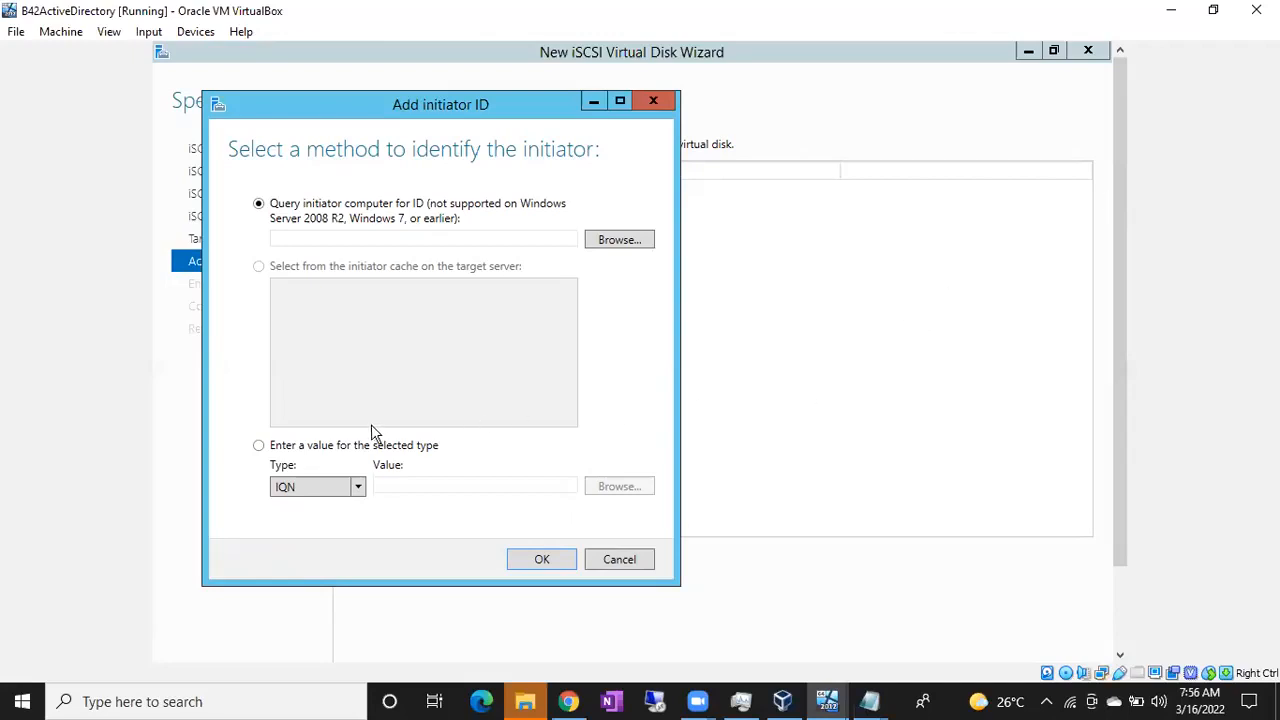
click(259, 446)
click(358, 488)
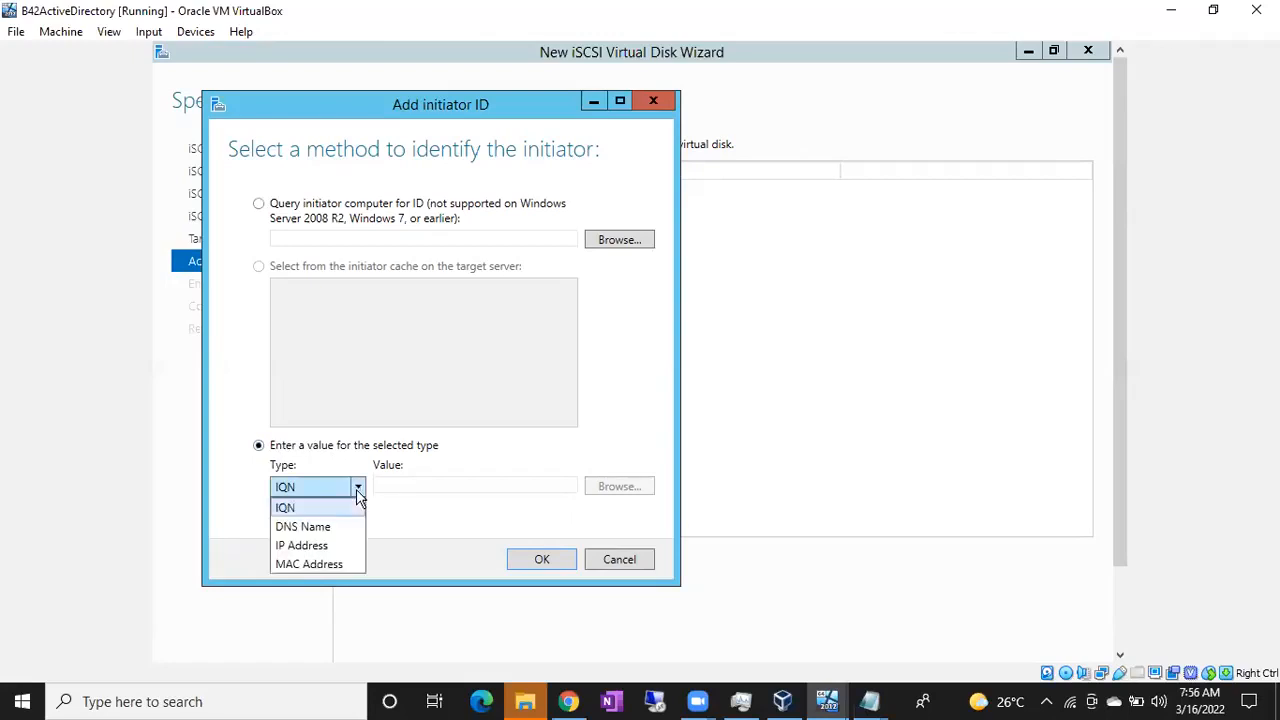
click(318, 548)
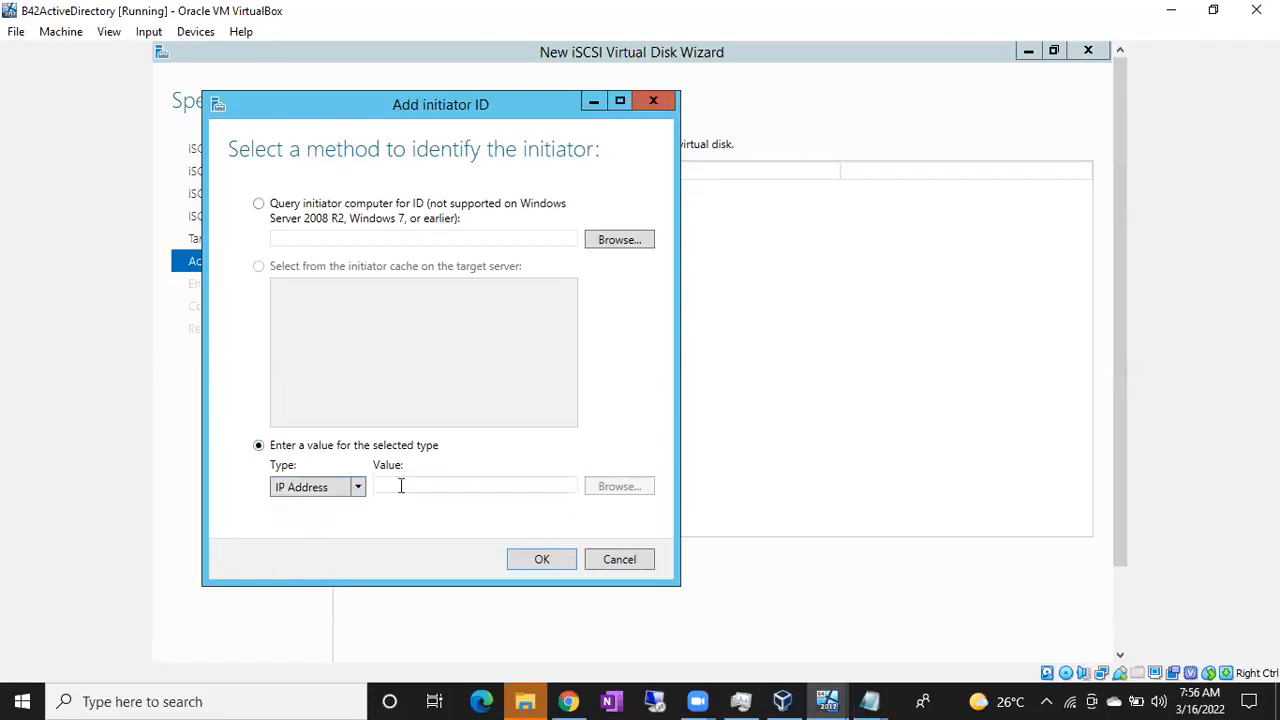
text(10.10)
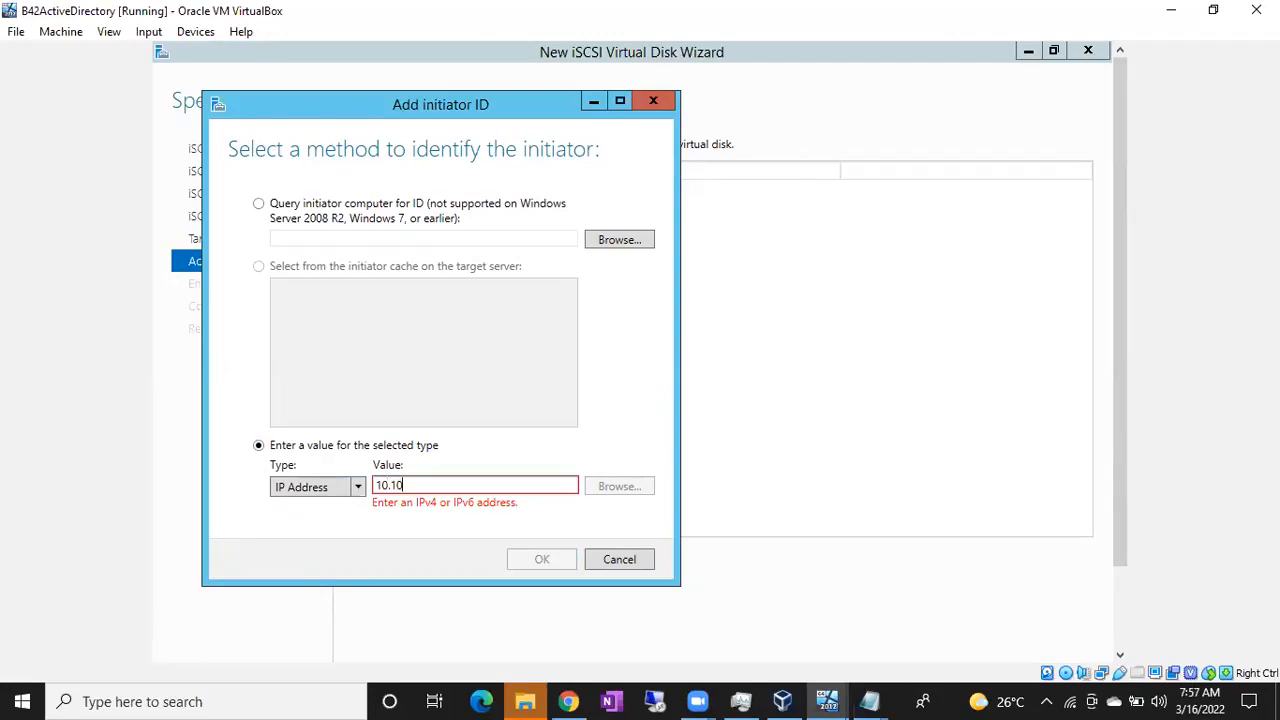
text(.10.1)
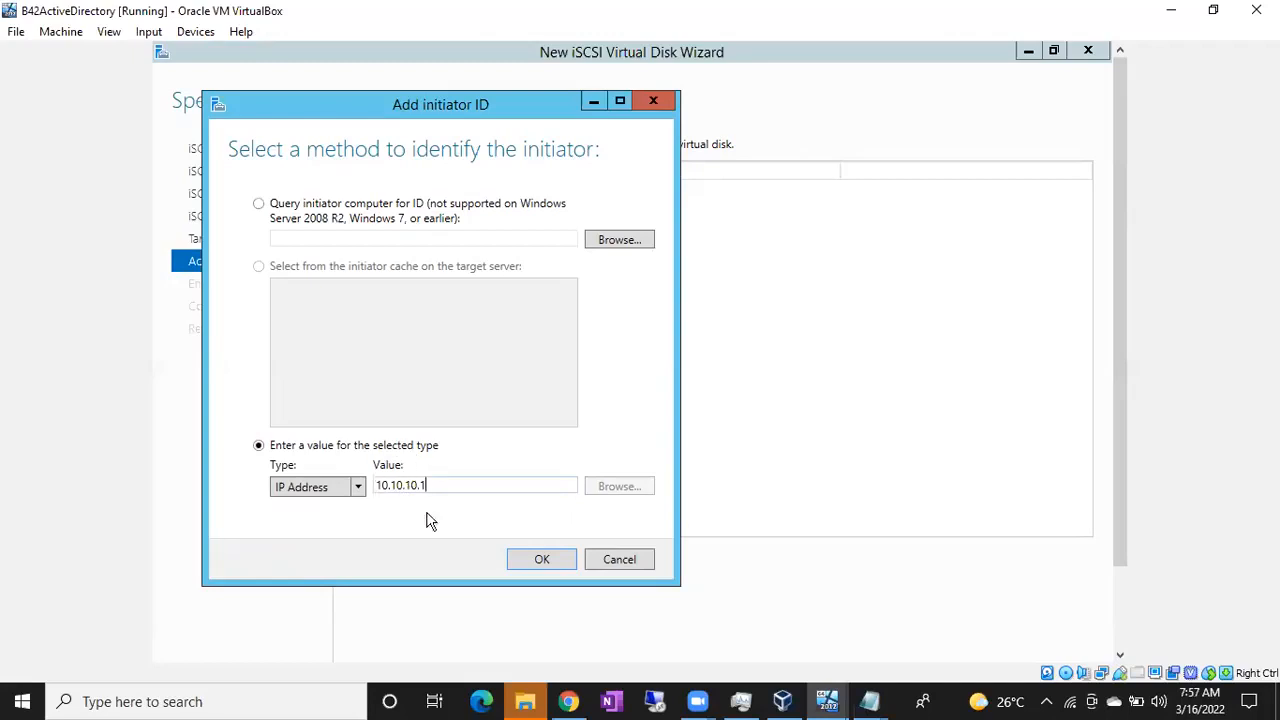
click(521, 558)
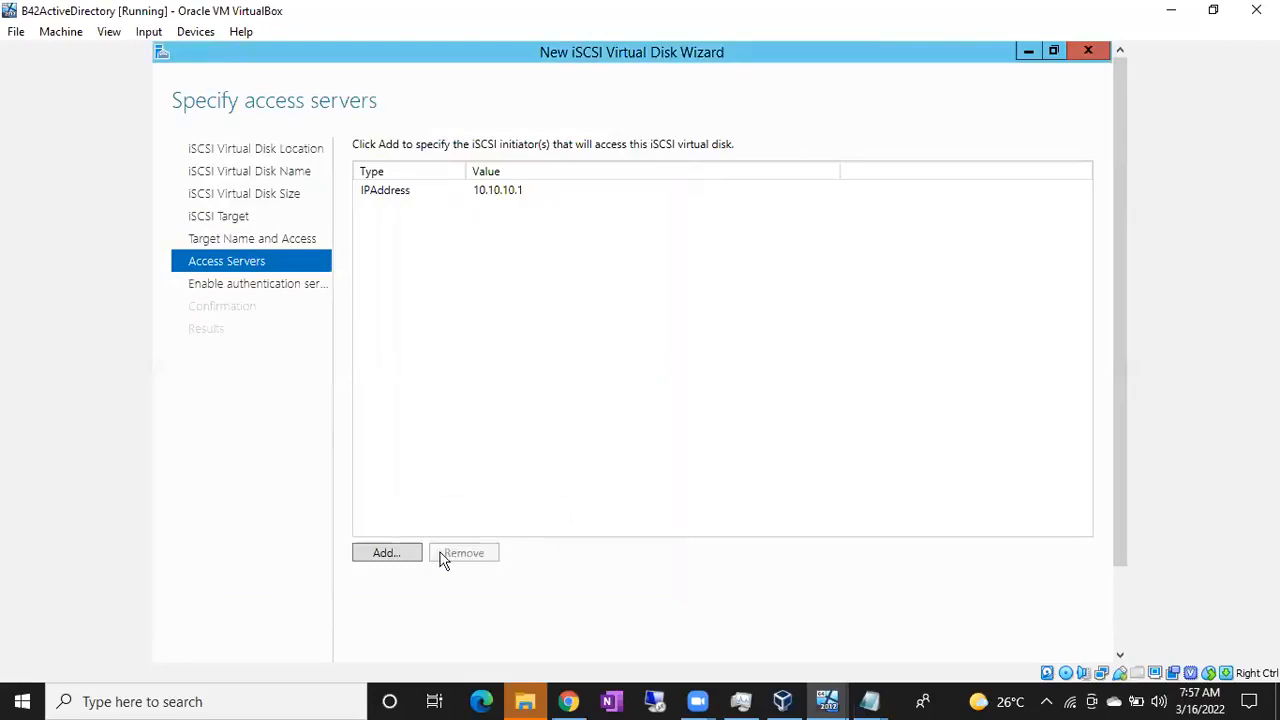
click(399, 556)
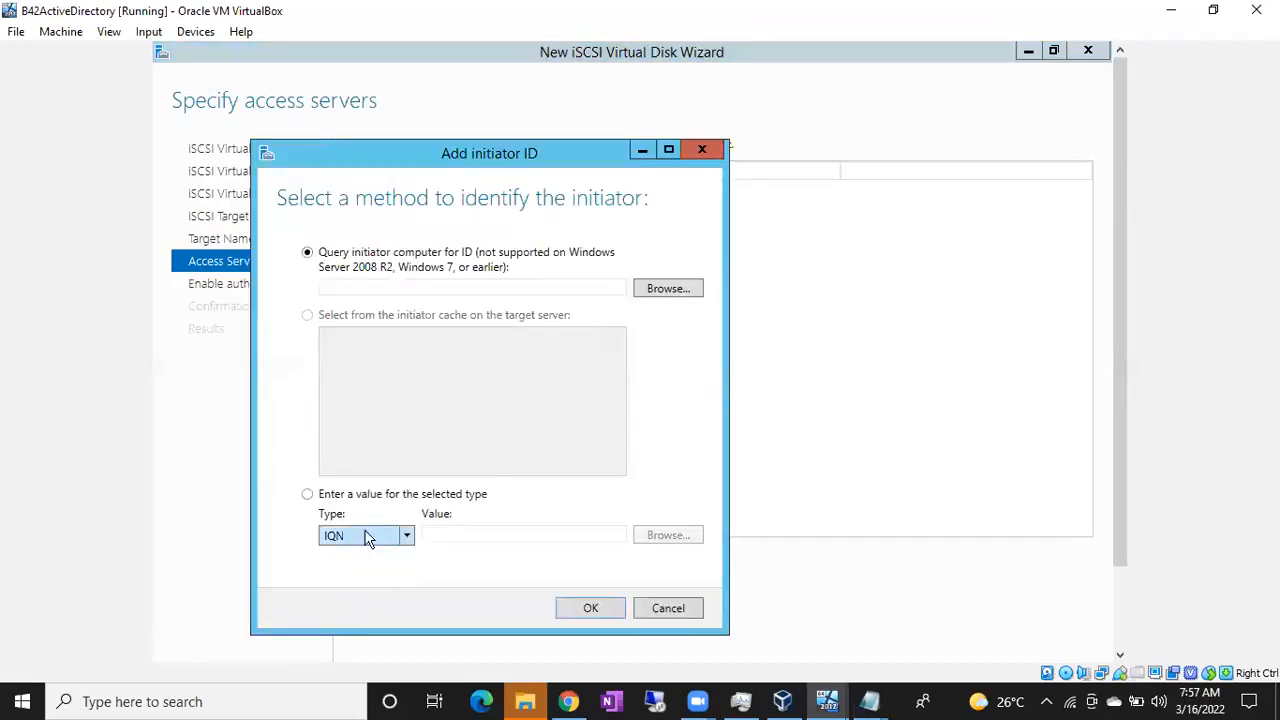
click(310, 495)
click(408, 537)
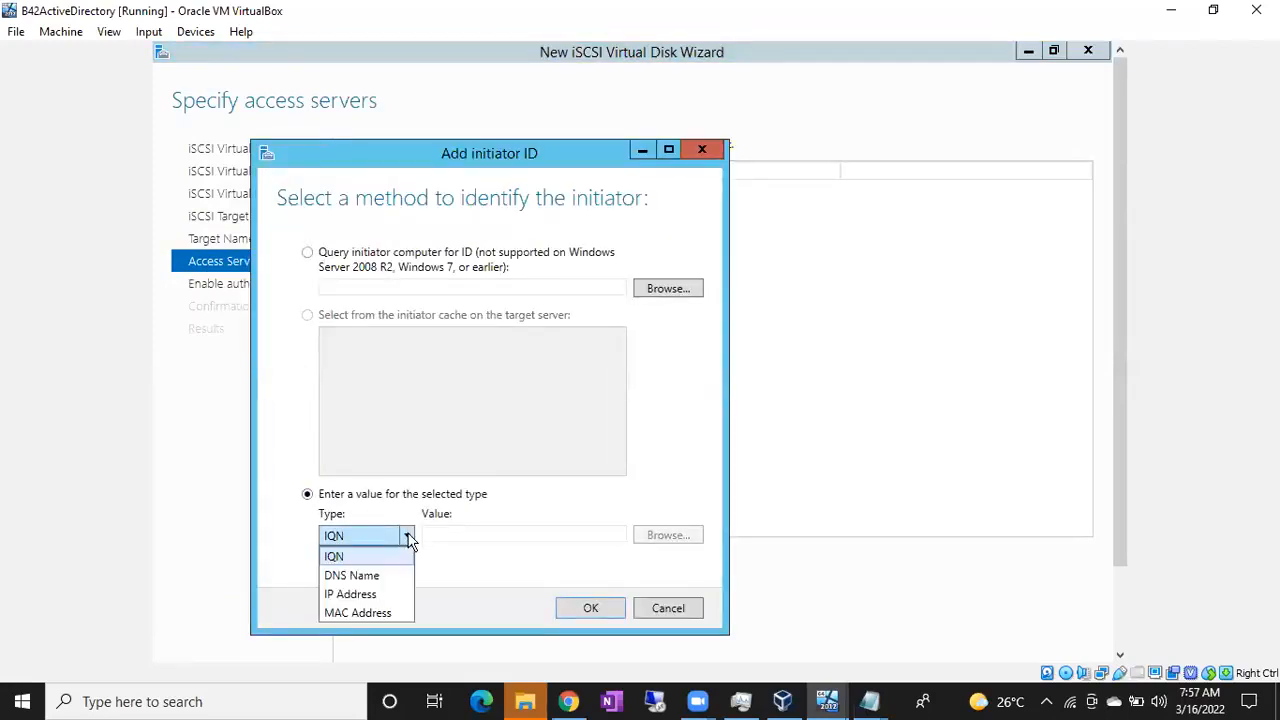
click(372, 596)
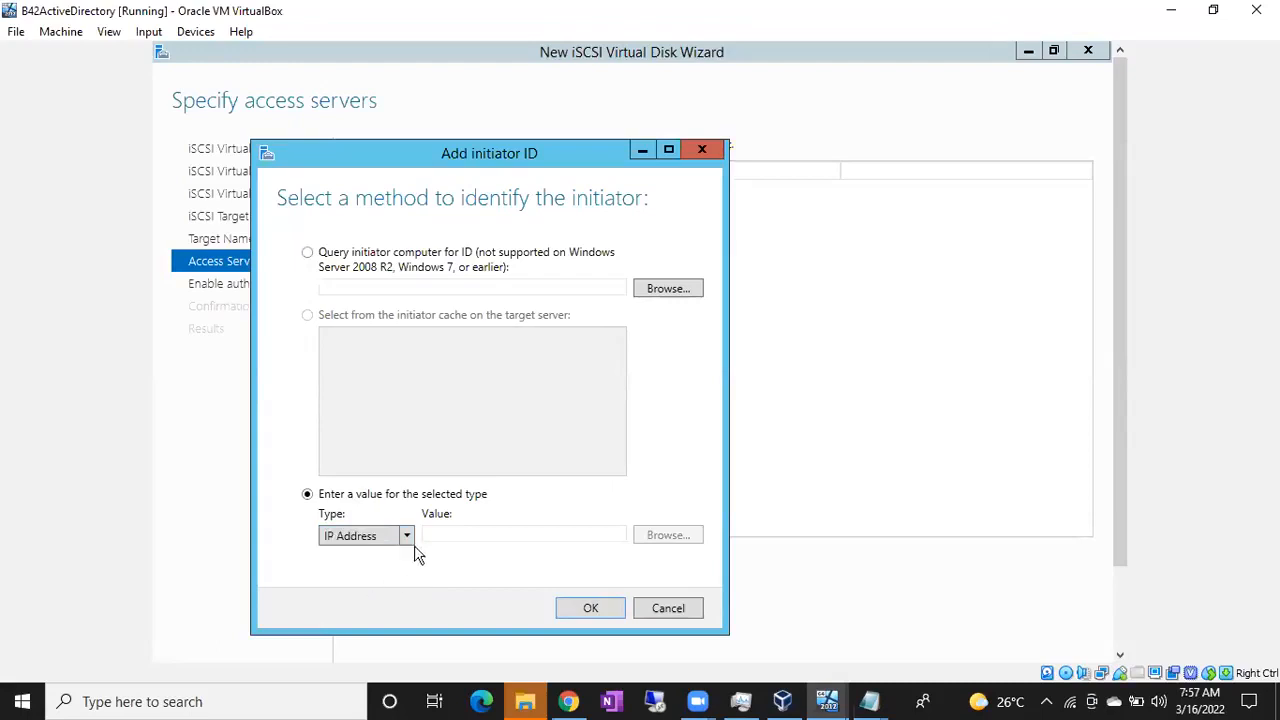
text(1)
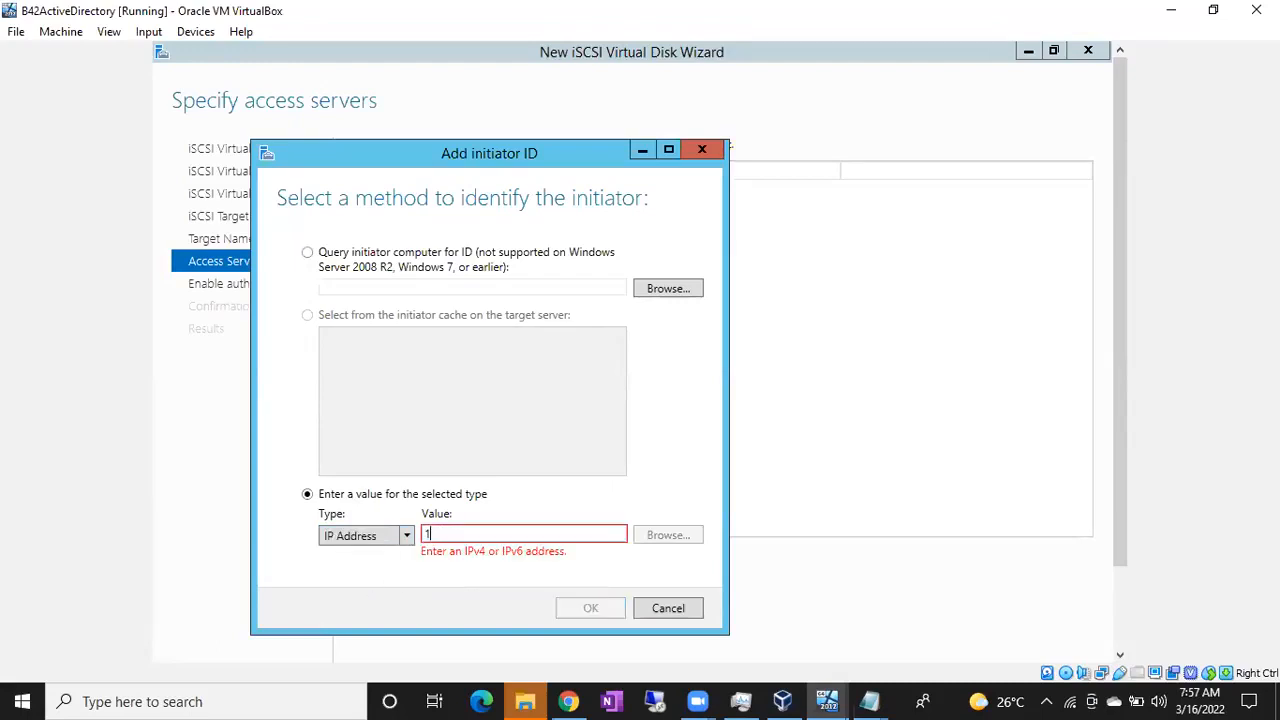
text(0.10.10.2)
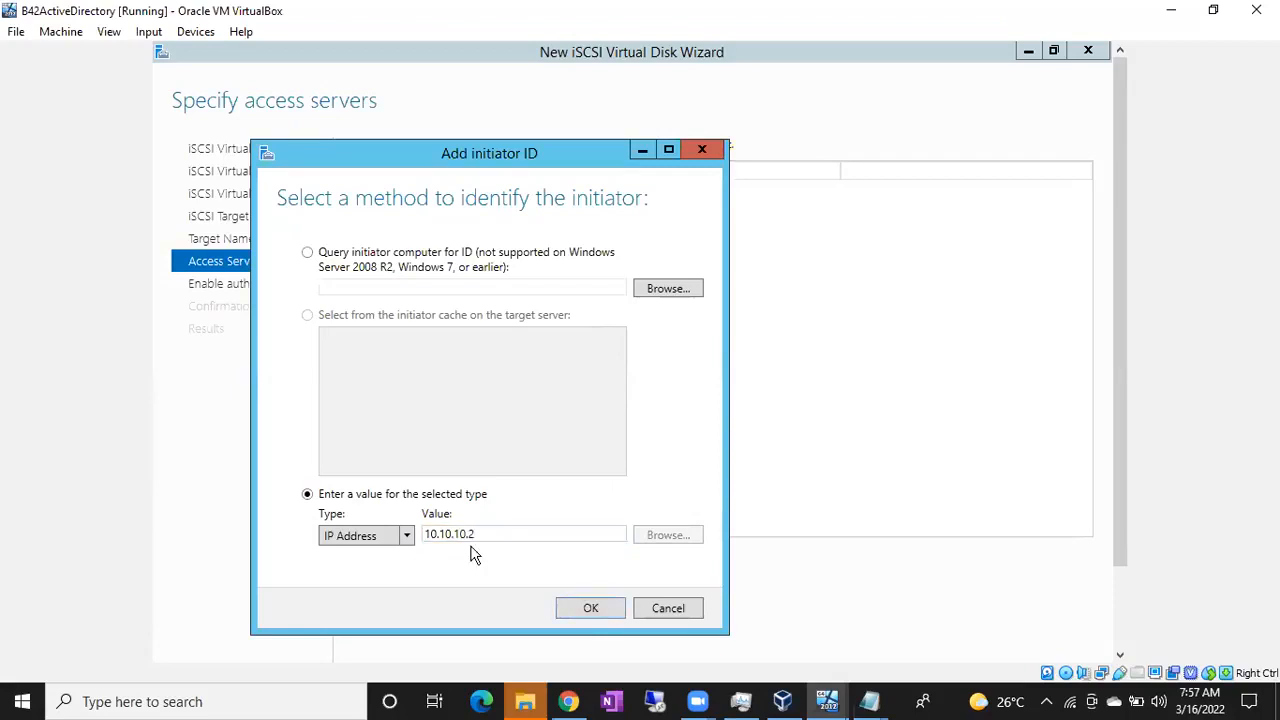
click(593, 609)
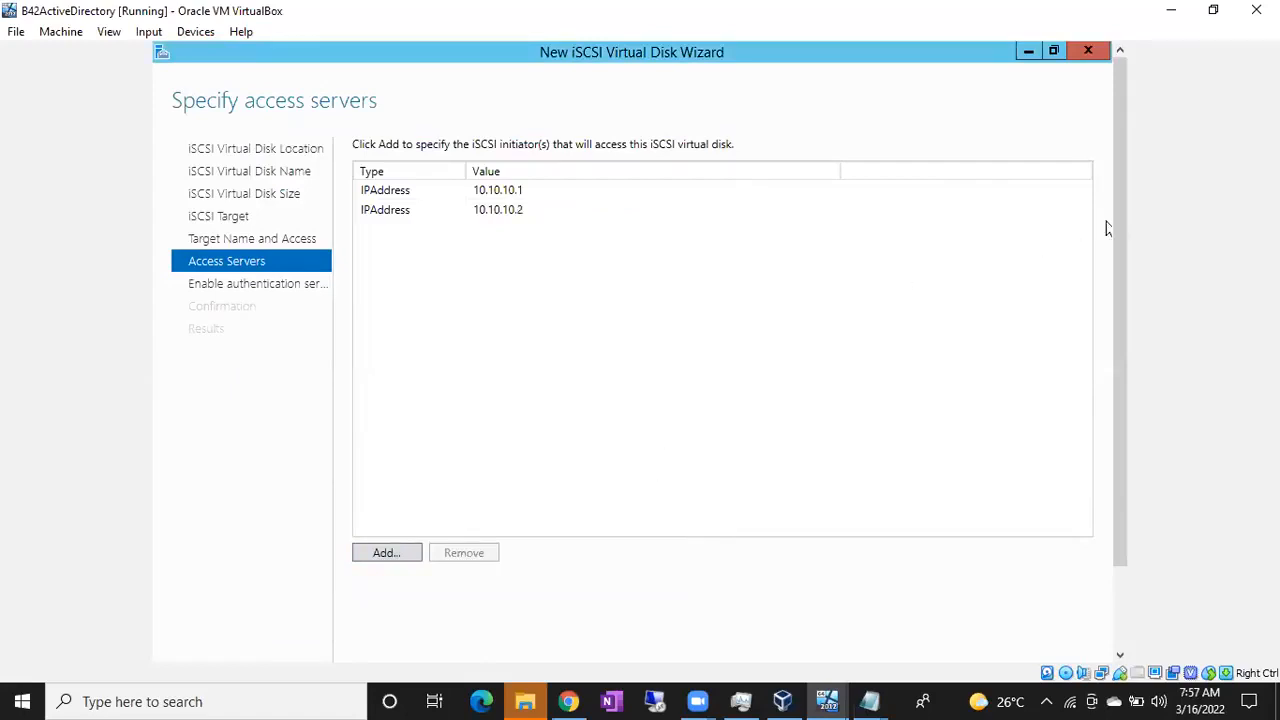
Skip CHAP authentication, create the iSCSI virtual disk and target, and close the wizard
drag(1126, 238, 1128, 291)
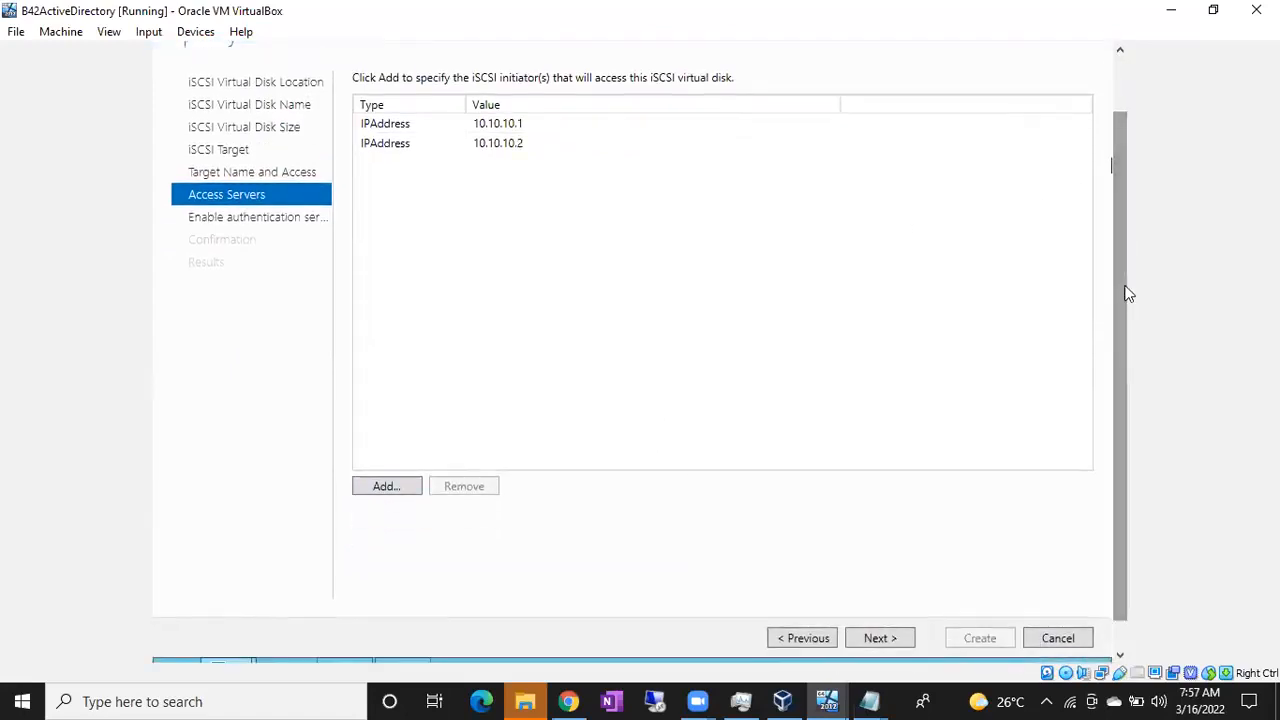
click(890, 634)
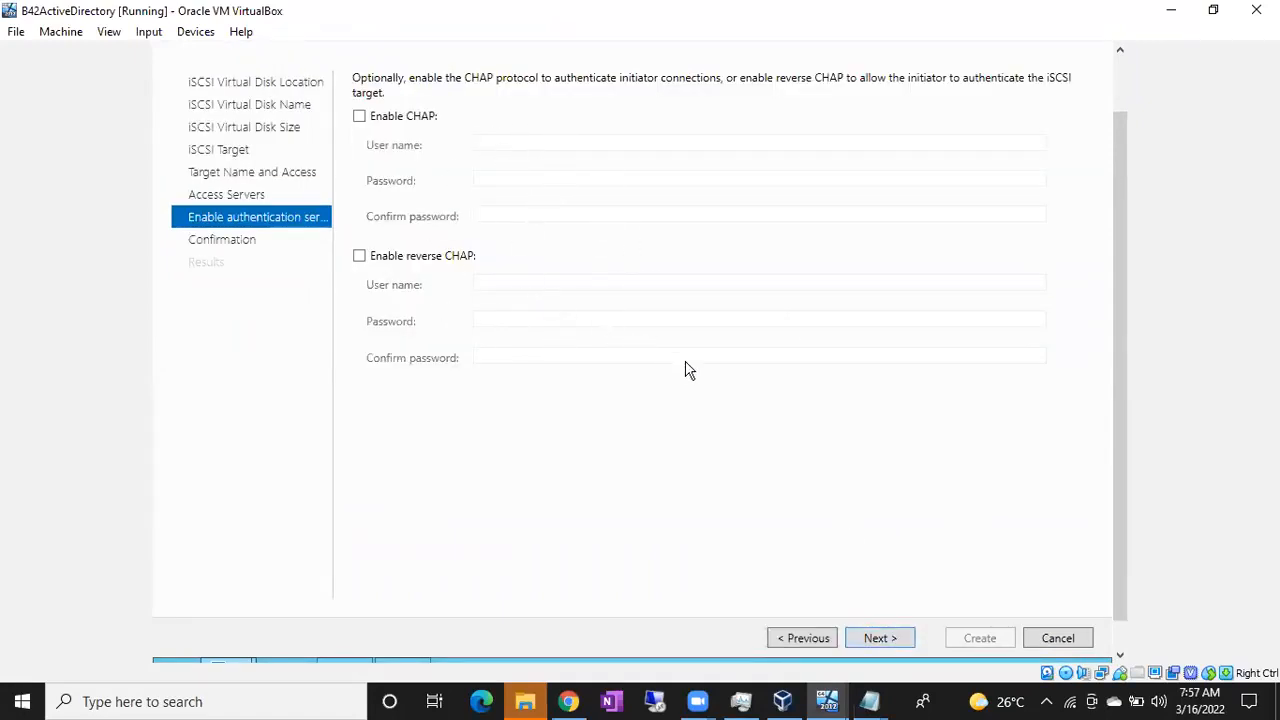
click(890, 640)
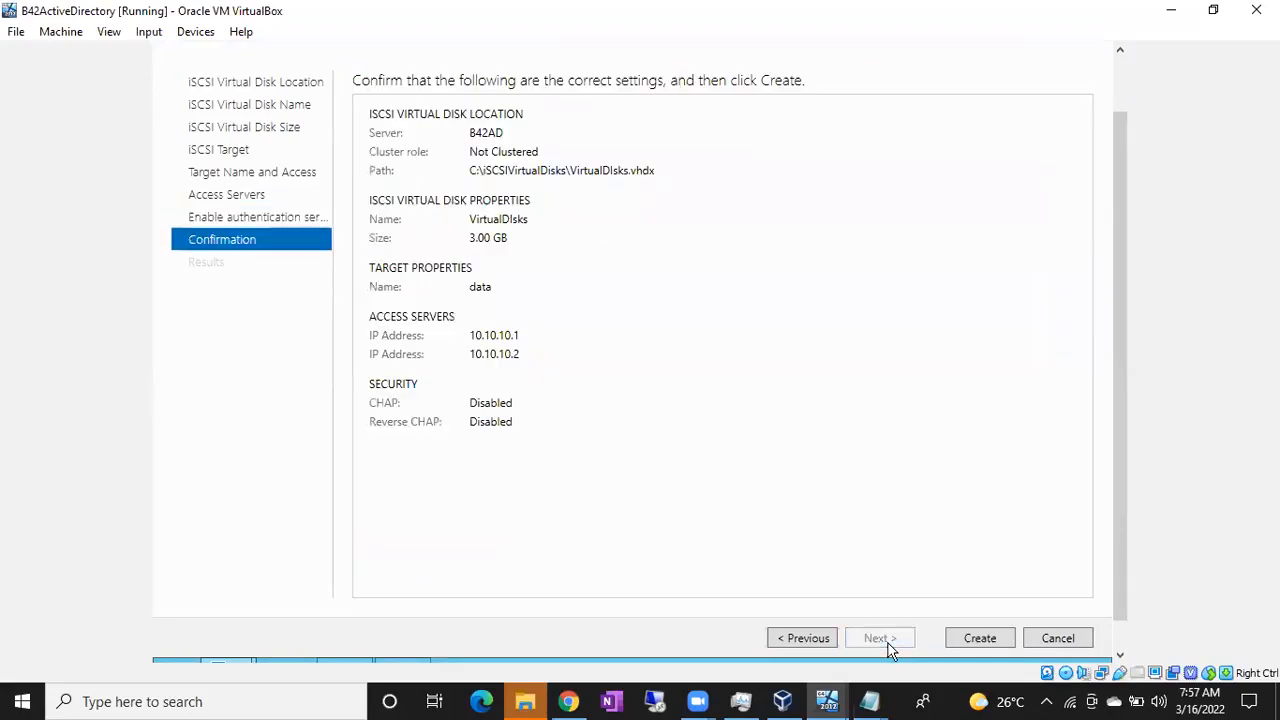
click(990, 642)
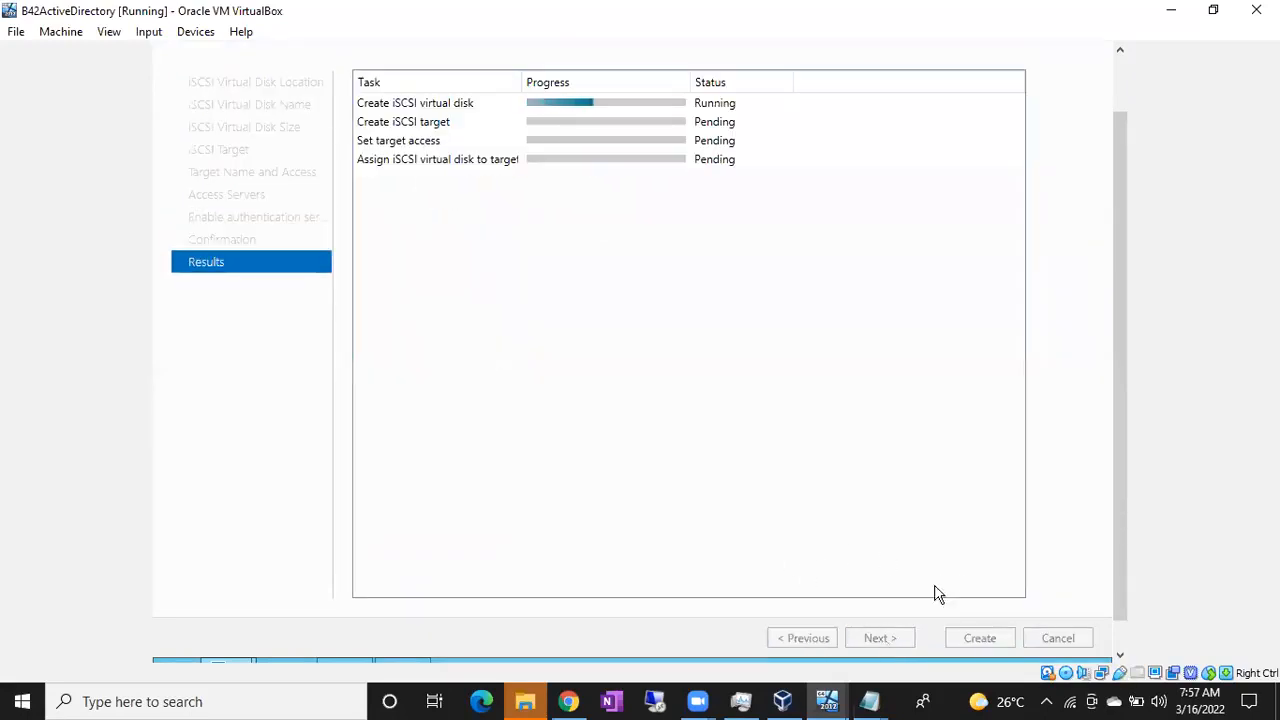
drag(1119, 300, 1119, 221)
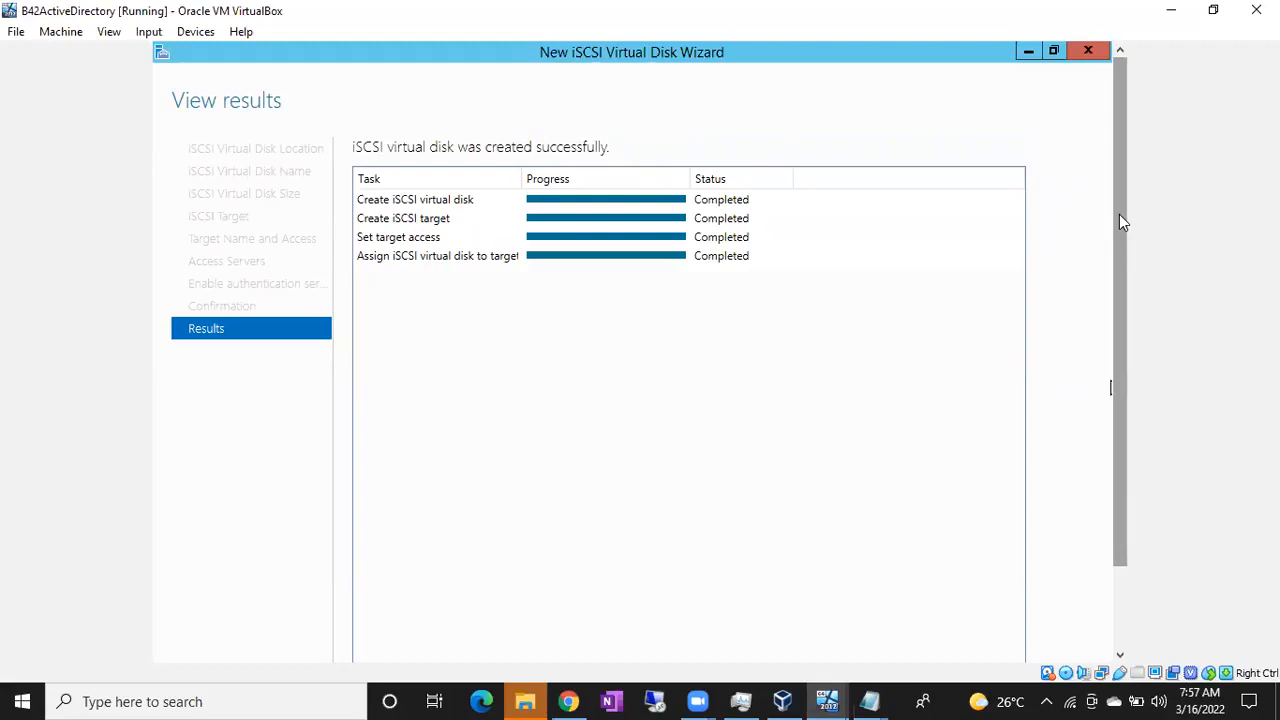
drag(1120, 221, 1115, 301)
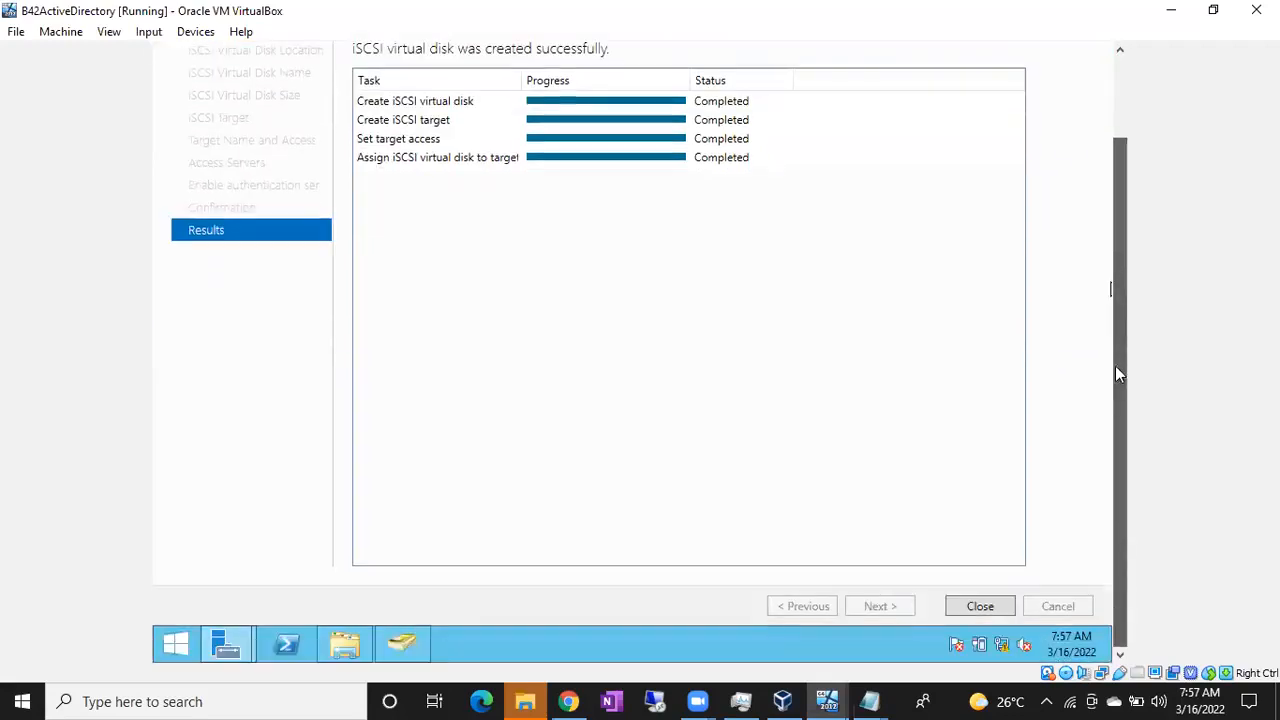
click(978, 606)
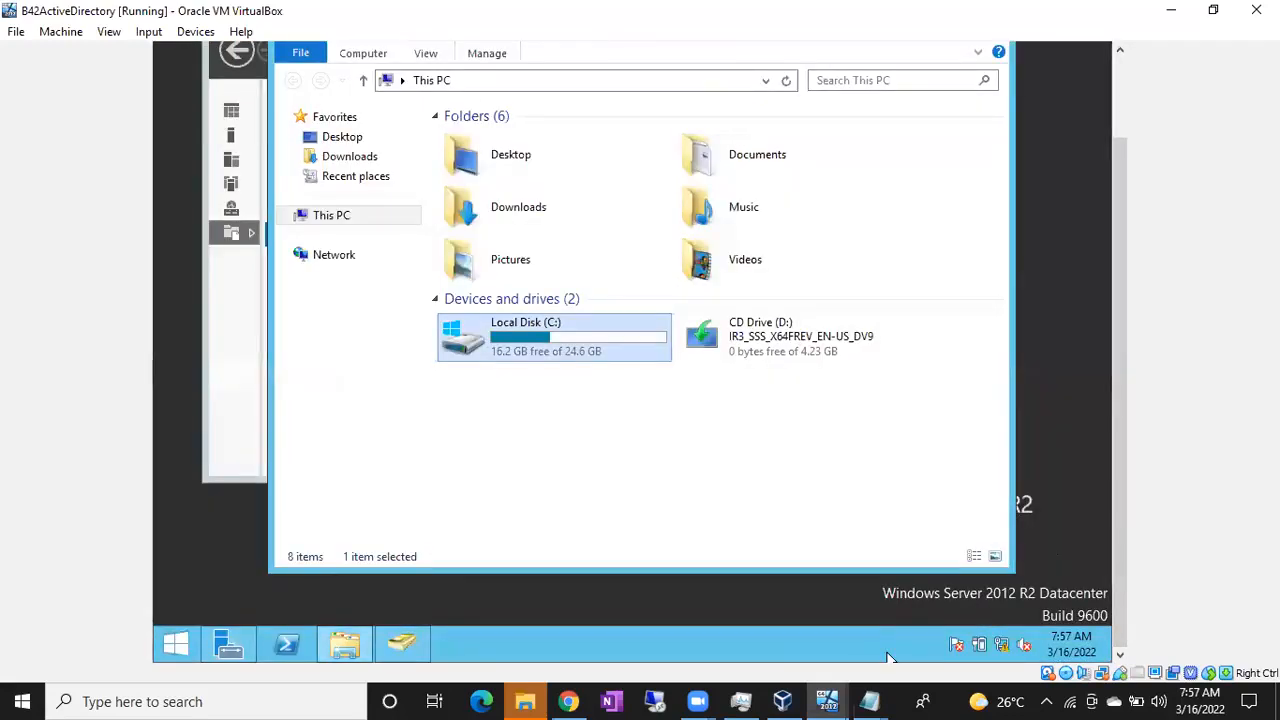
On B42NODE1, check that This PC shows only Local Disk (C:) and CD Drive (D:)
click(826, 701)
click(845, 660)
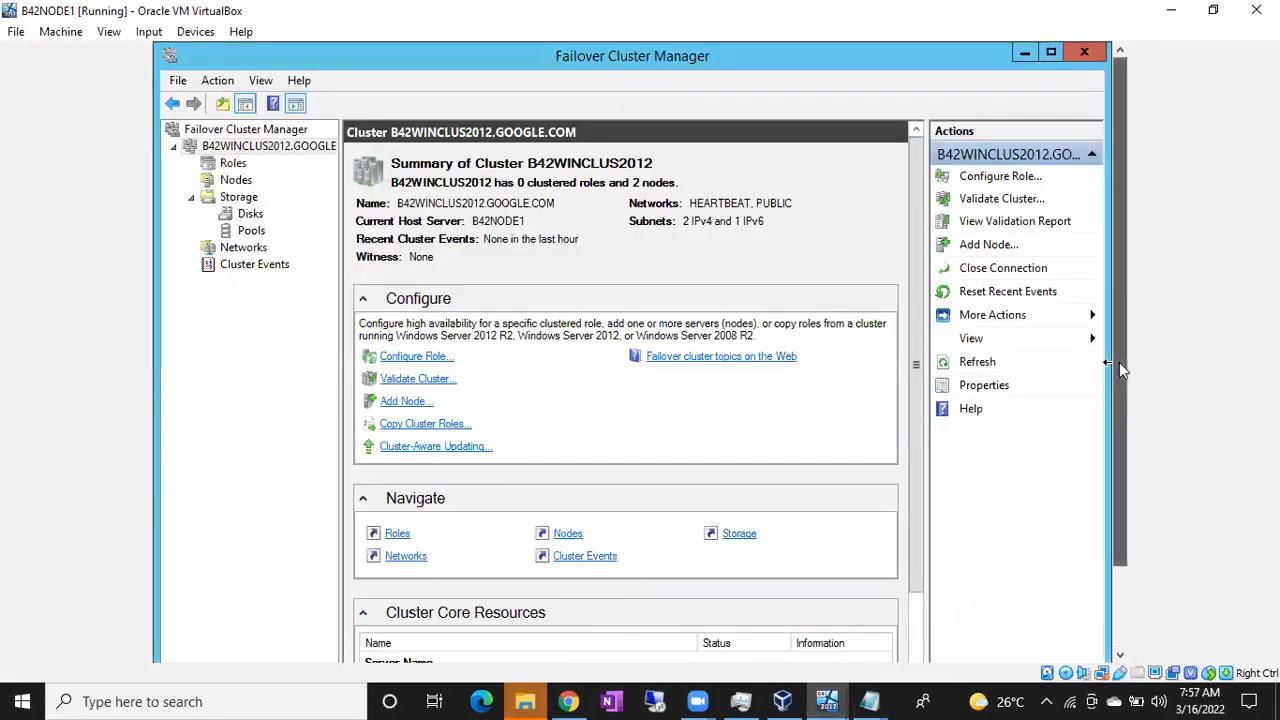
scroll(1115, 362, down, 2)
click(342, 652)
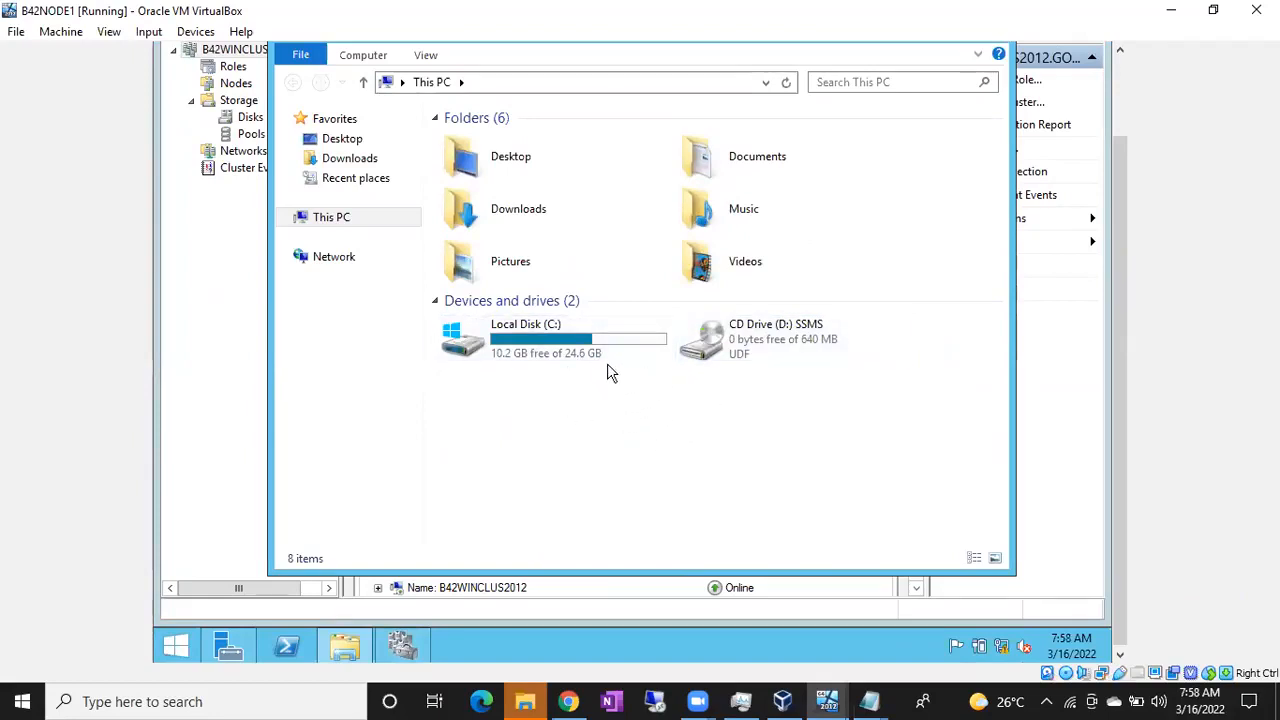
click(575, 360)
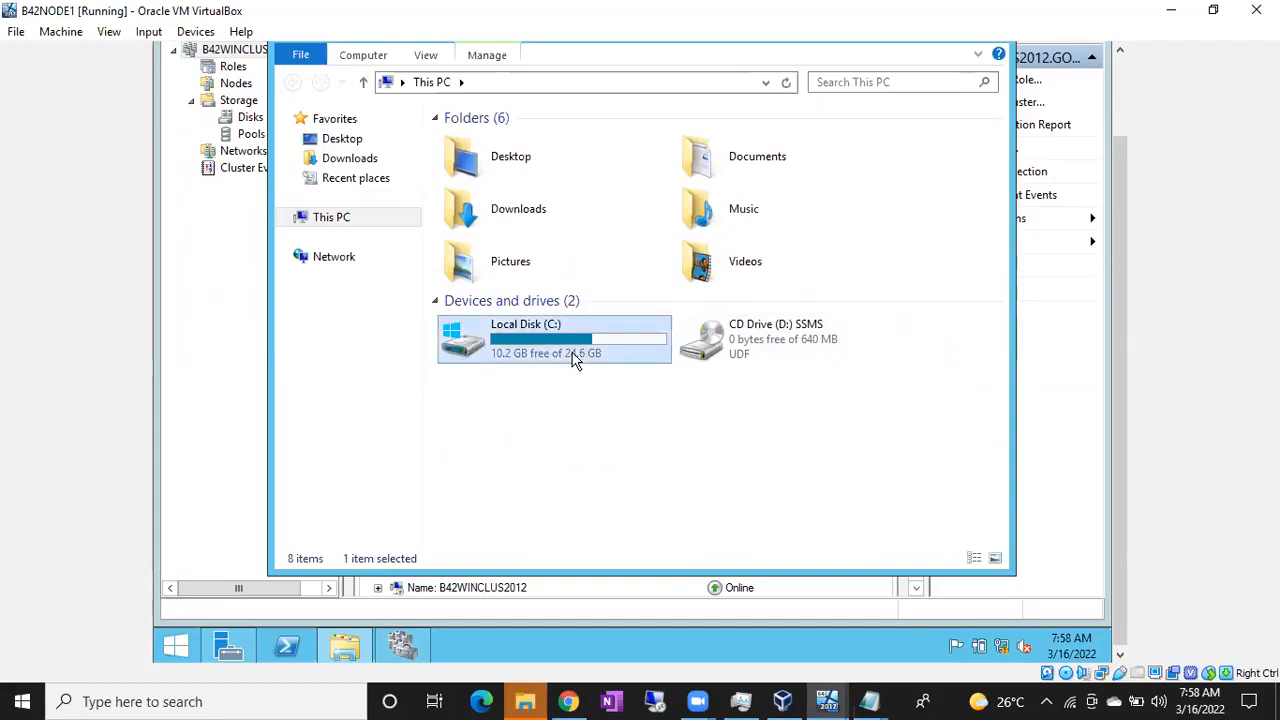
click(706, 355)
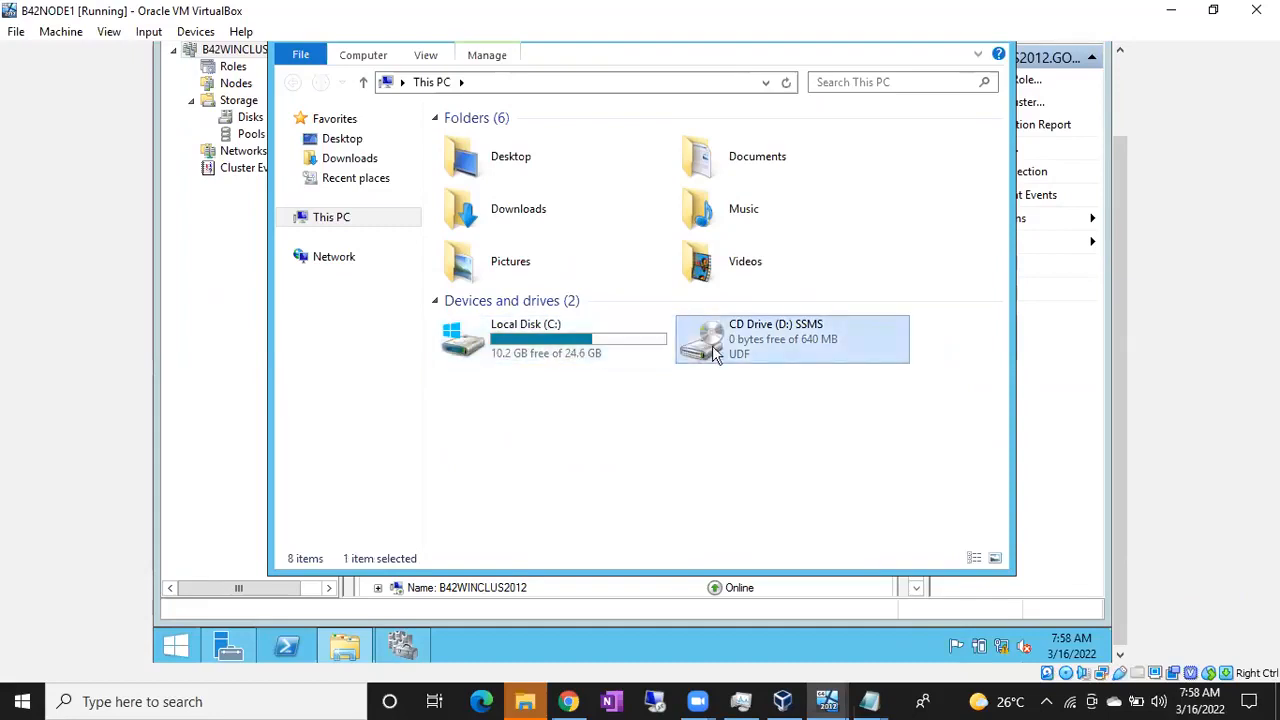
Minimize File Explorer and Failover Cluster Manager to reveal the node's desktop
drag(1116, 370, 1091, 244)
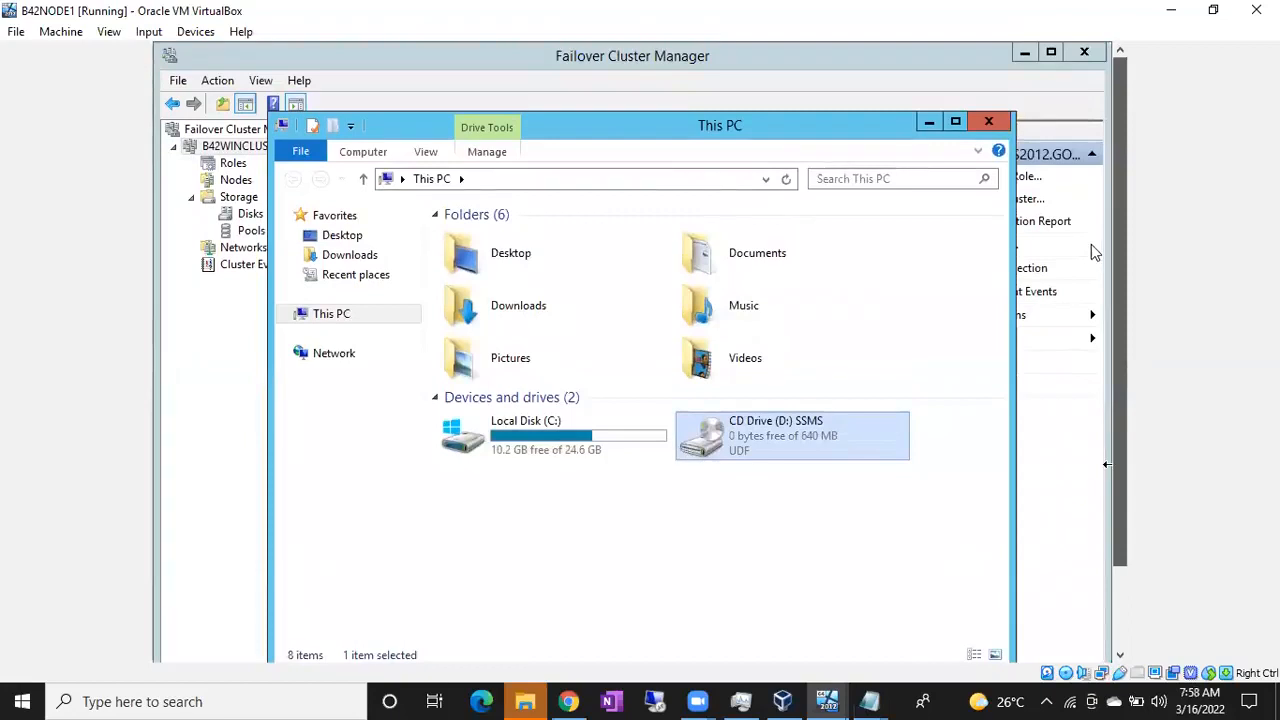
click(929, 123)
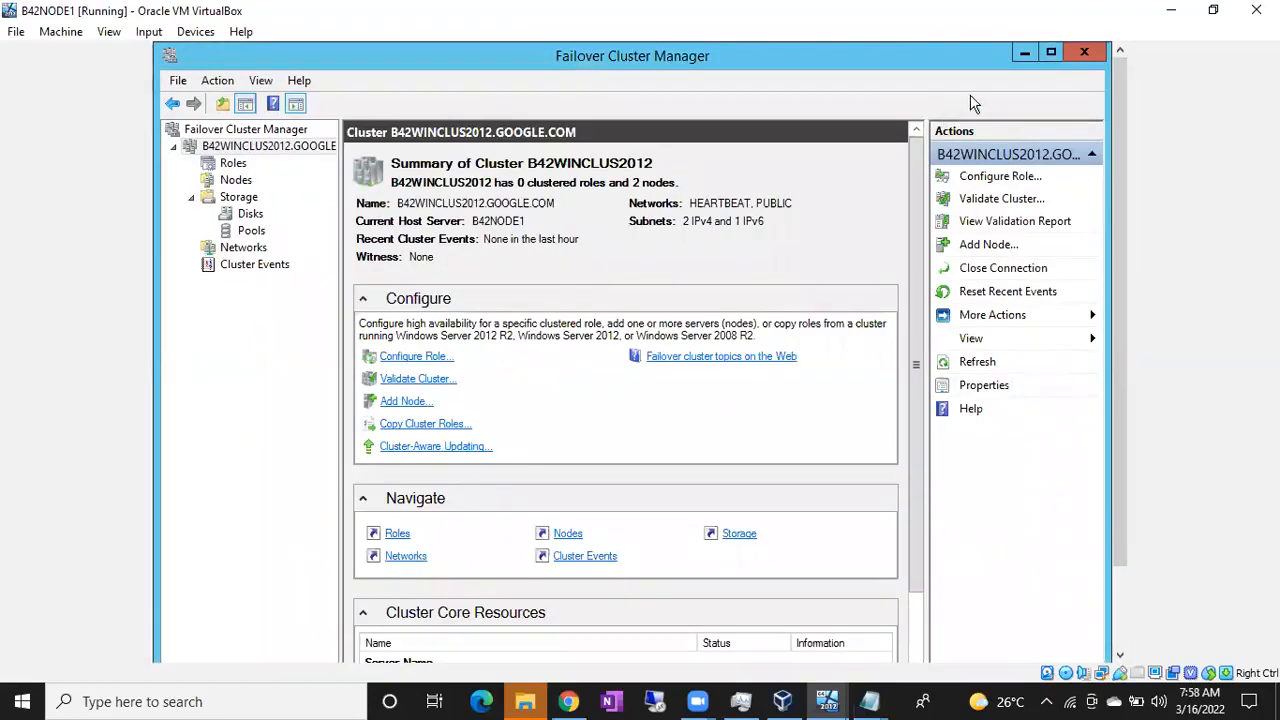
click(1025, 55)
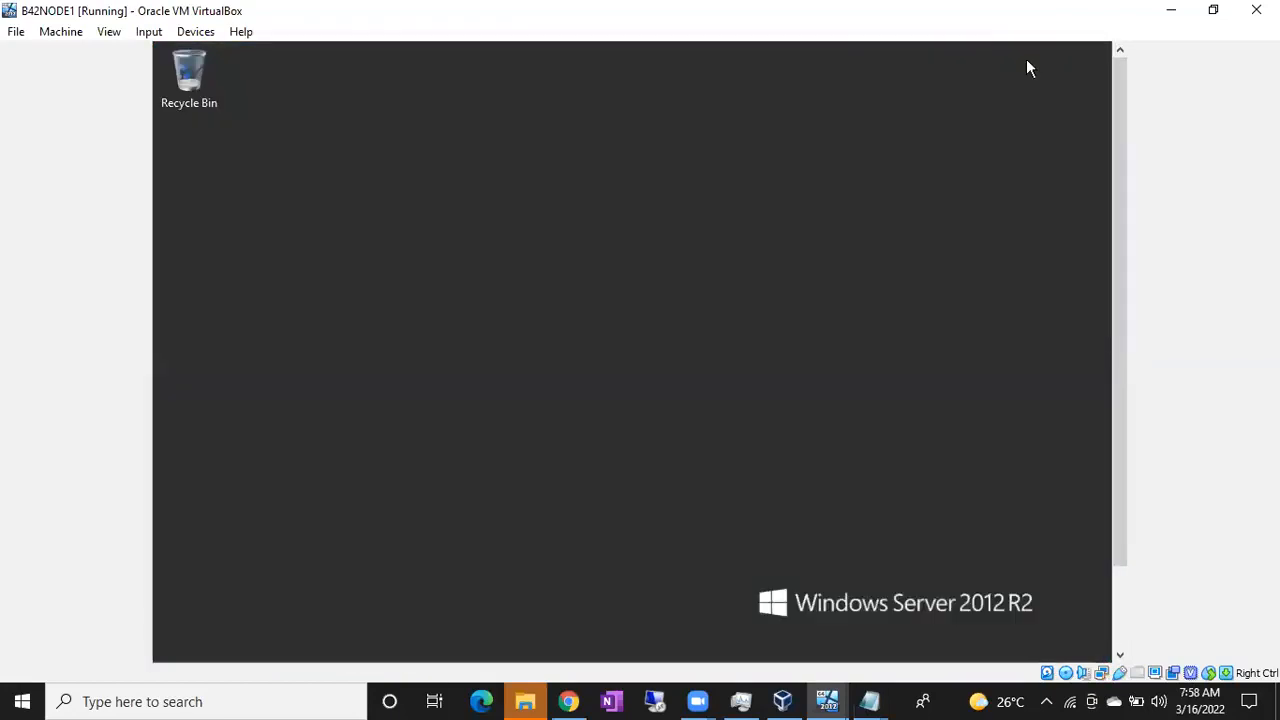
drag(1117, 109, 1117, 244)
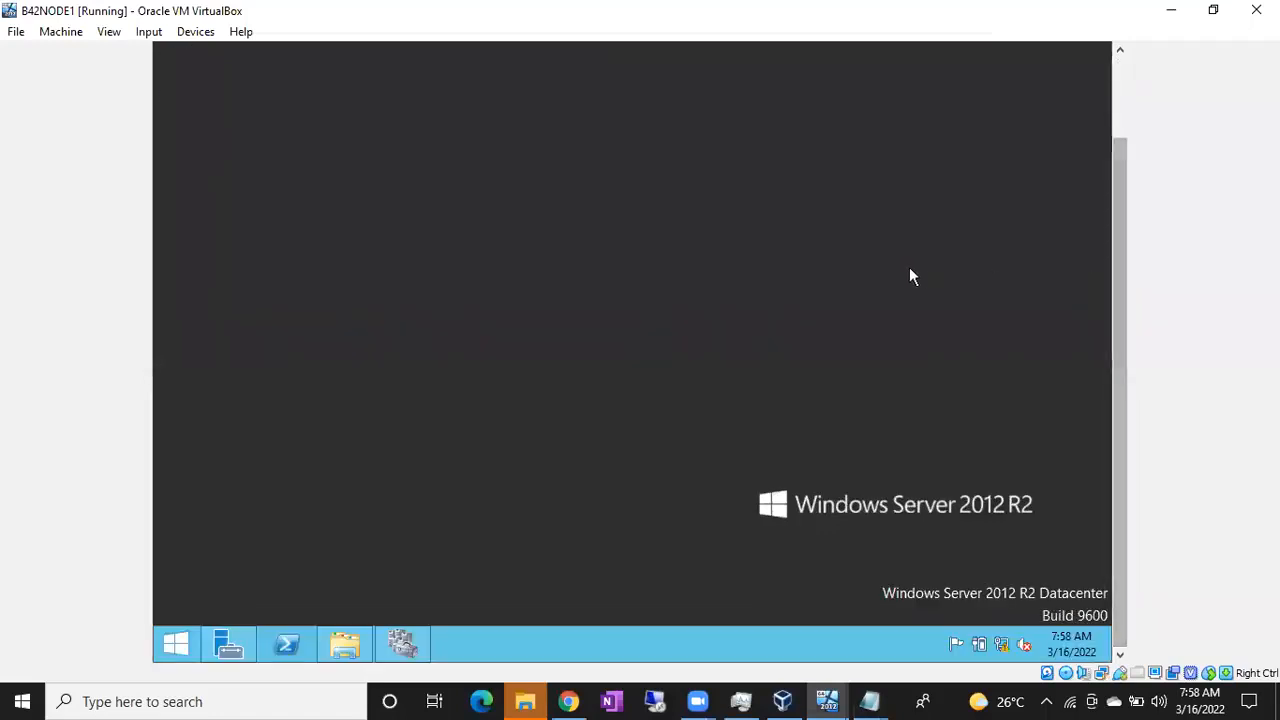
Launch iSCSI Initiator from the Start search and start the iSCSI service automatically
key(super)
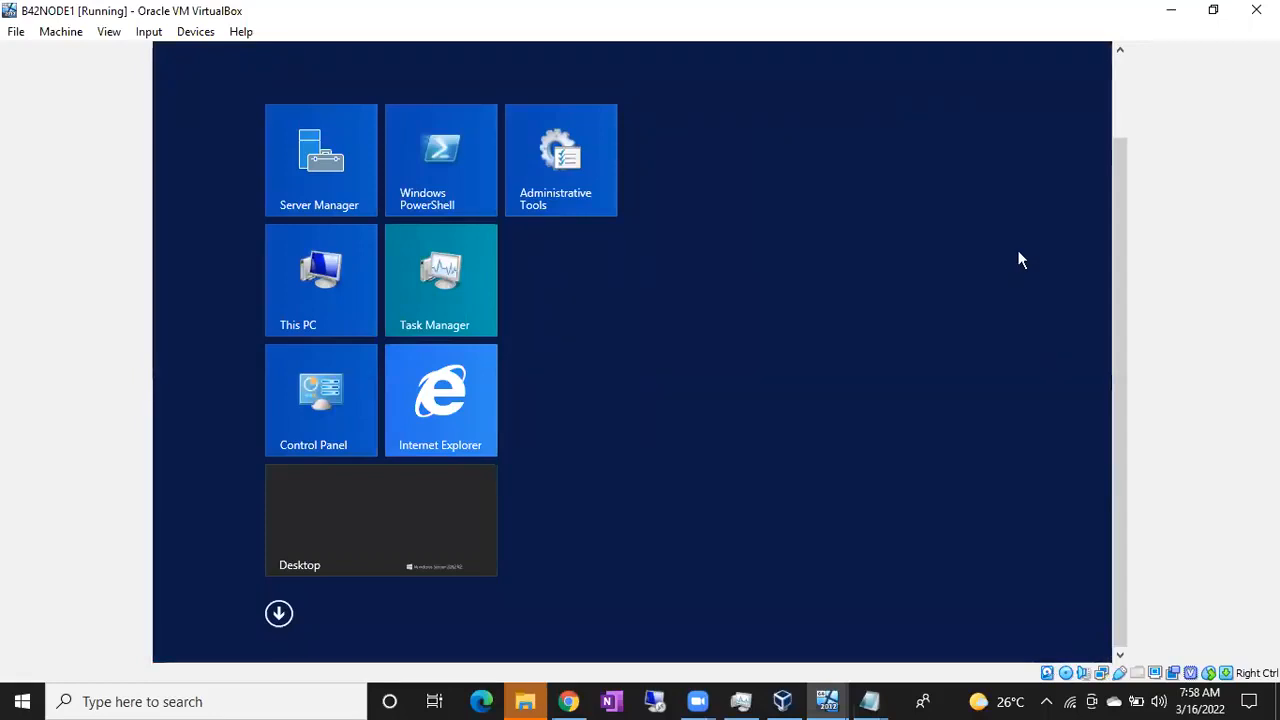
text(ISC)
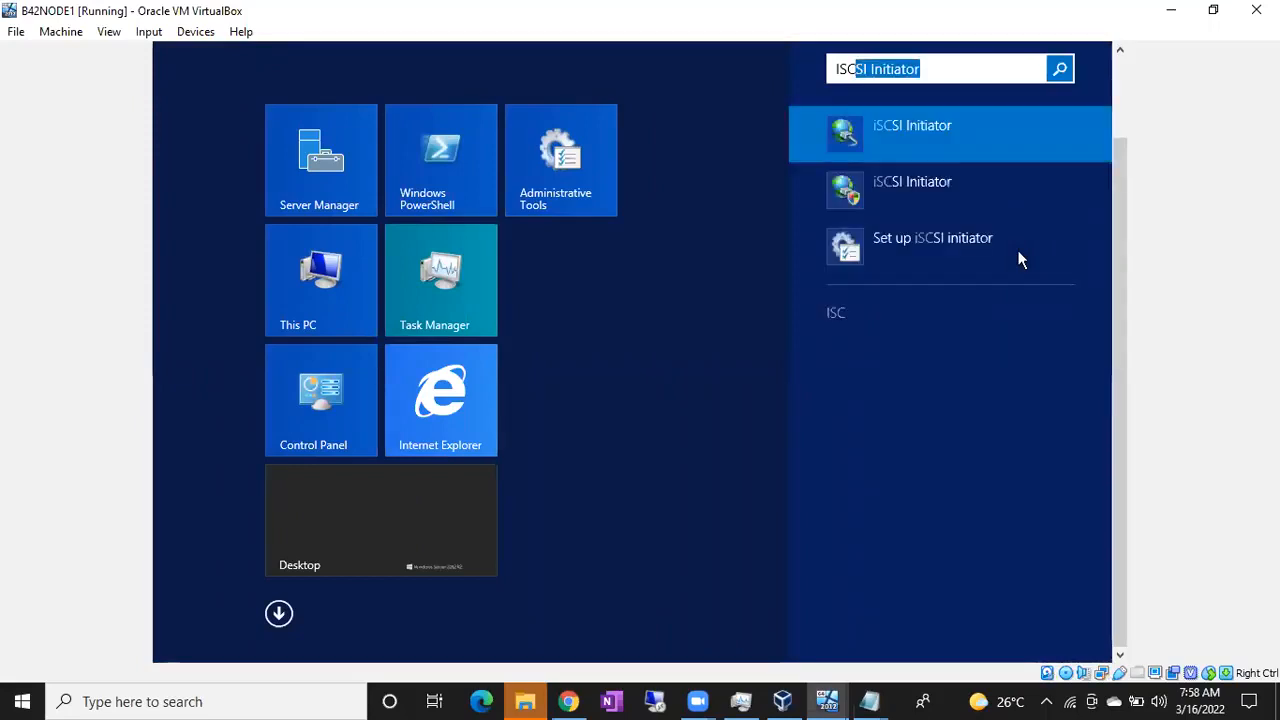
click(921, 127)
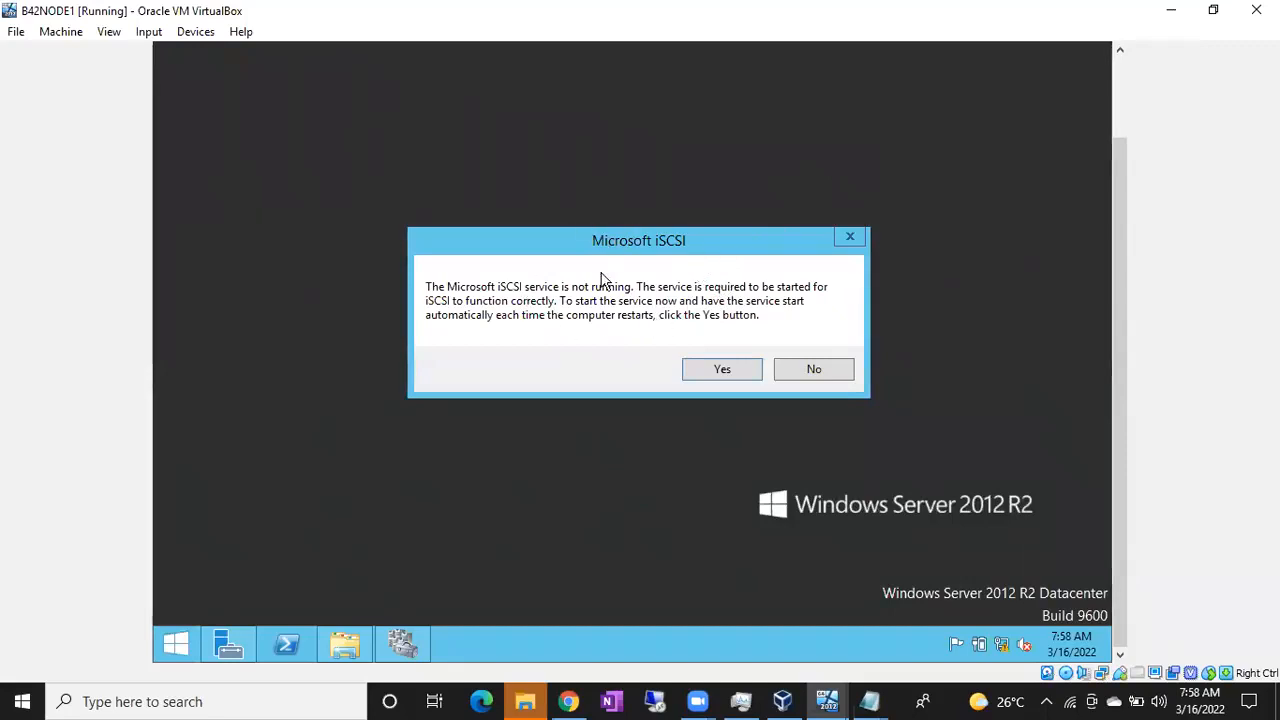
click(739, 372)
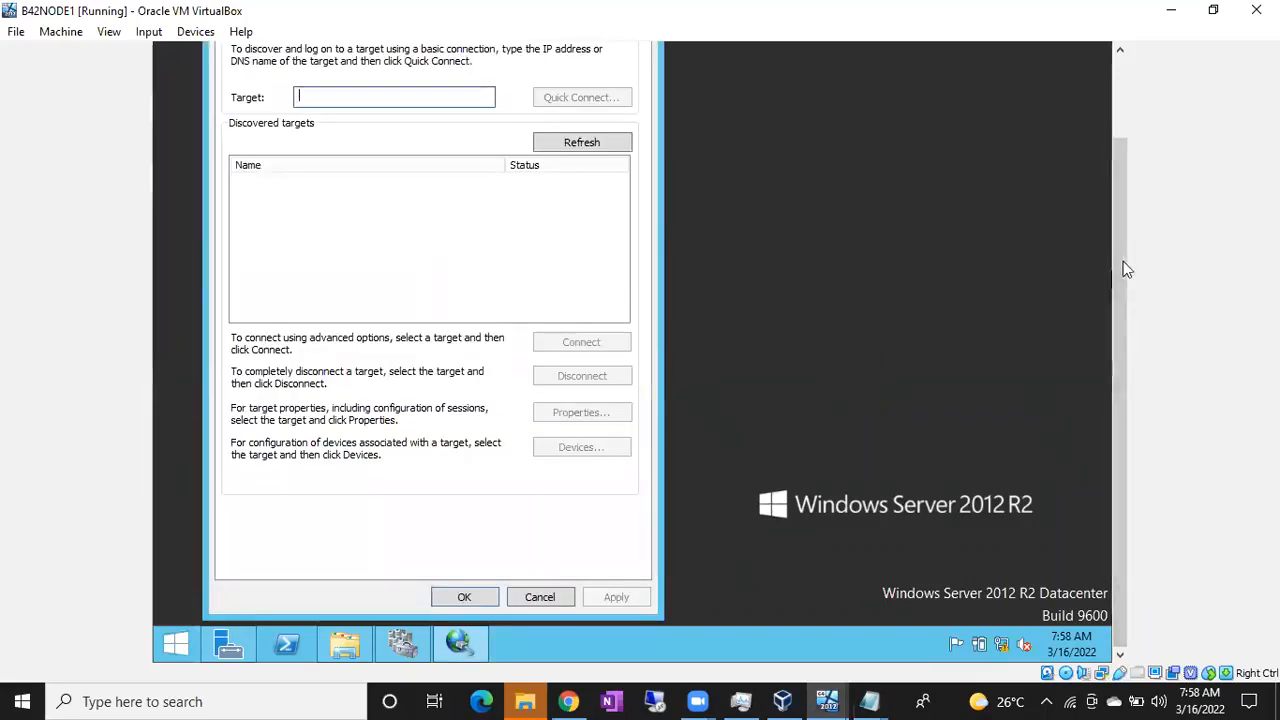
Quick Connect to the target at 10.10.10.10, then close the initiator properties
drag(1117, 223, 1109, 142)
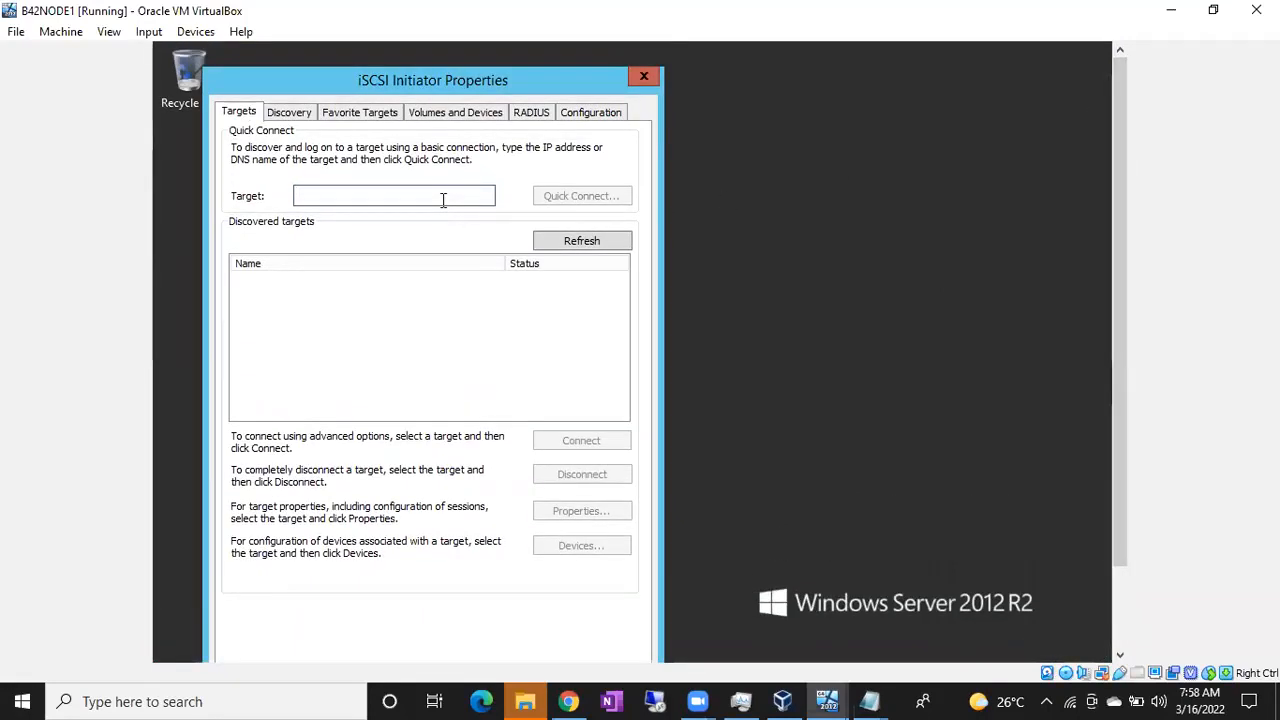
text(10.10.10.100)
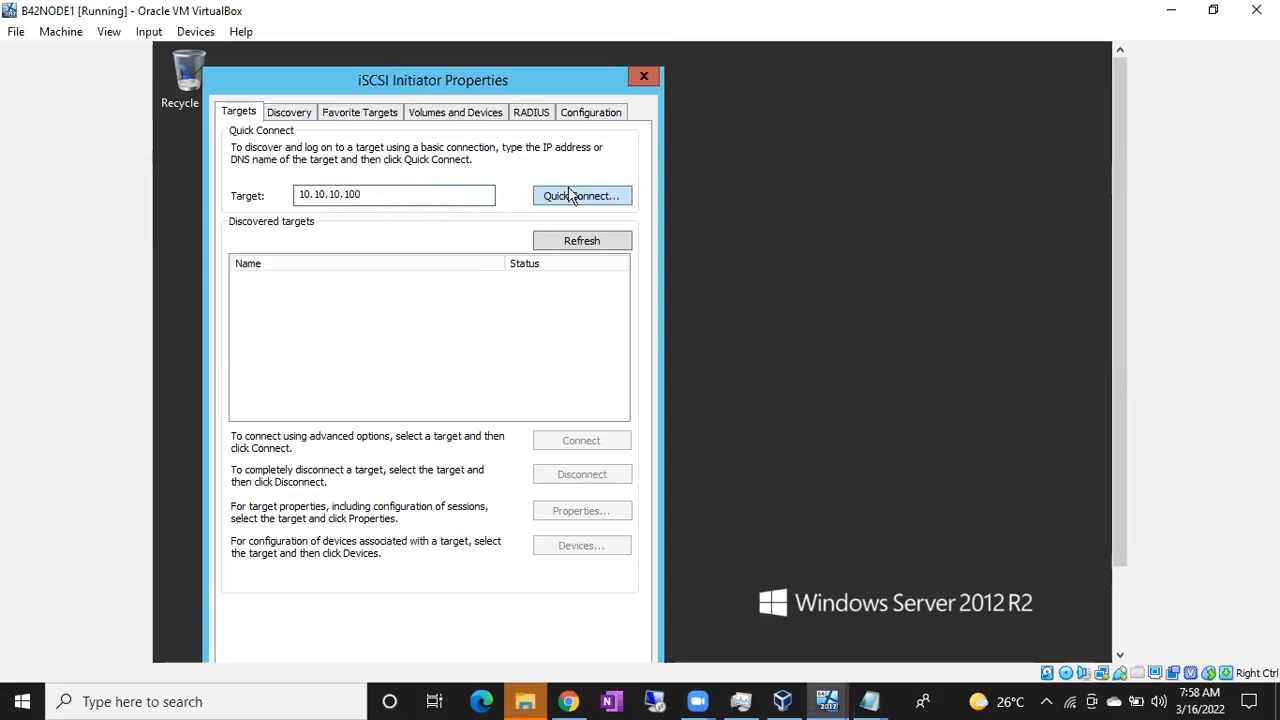
click(570, 197)
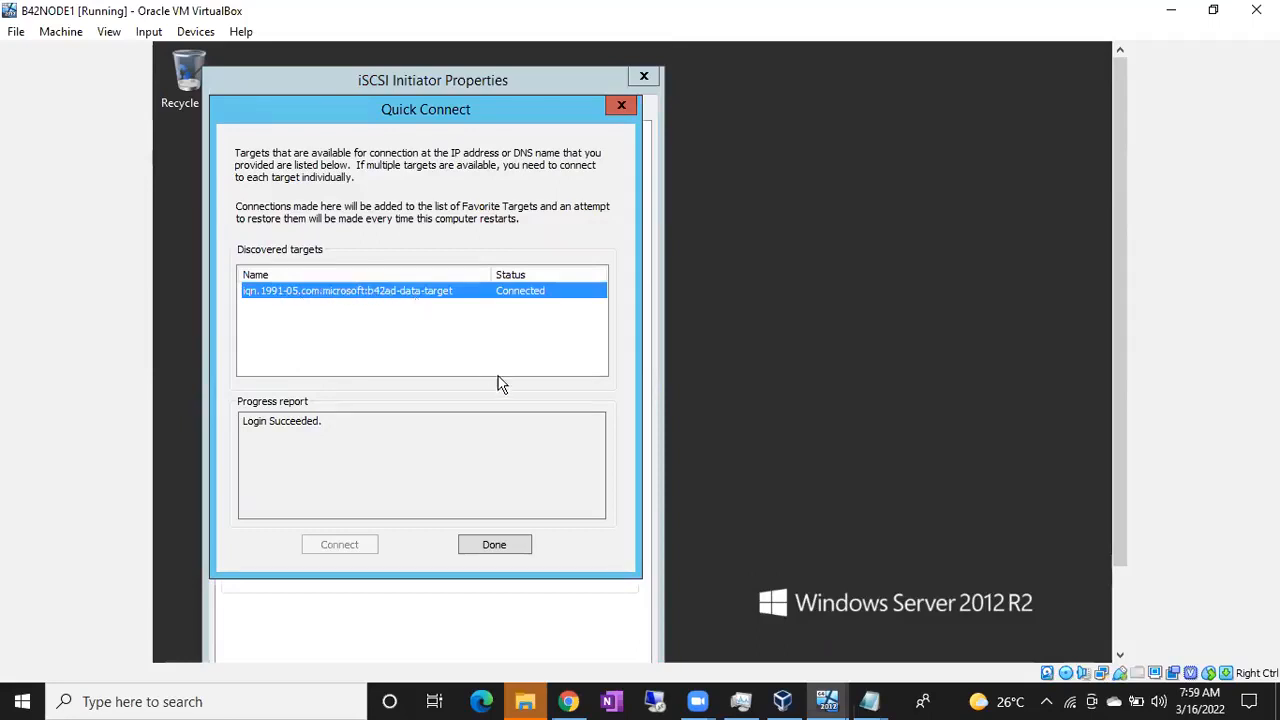
click(495, 544)
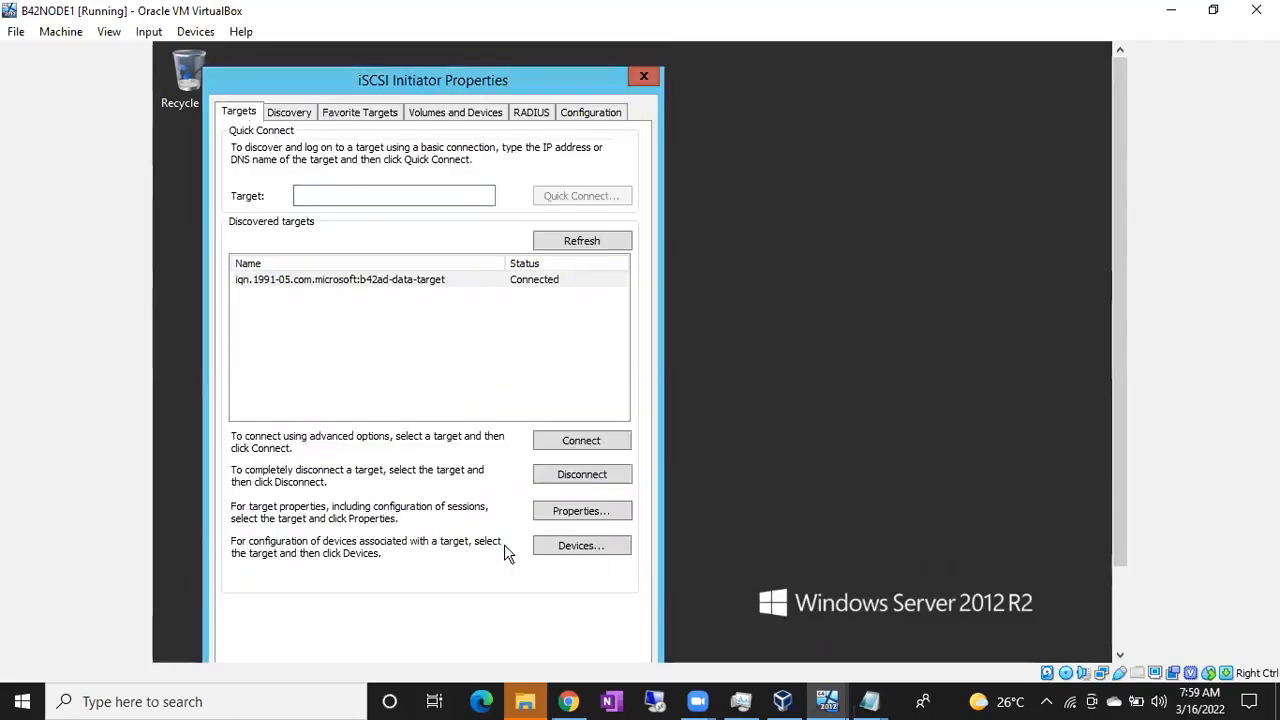
drag(1119, 199, 1117, 280)
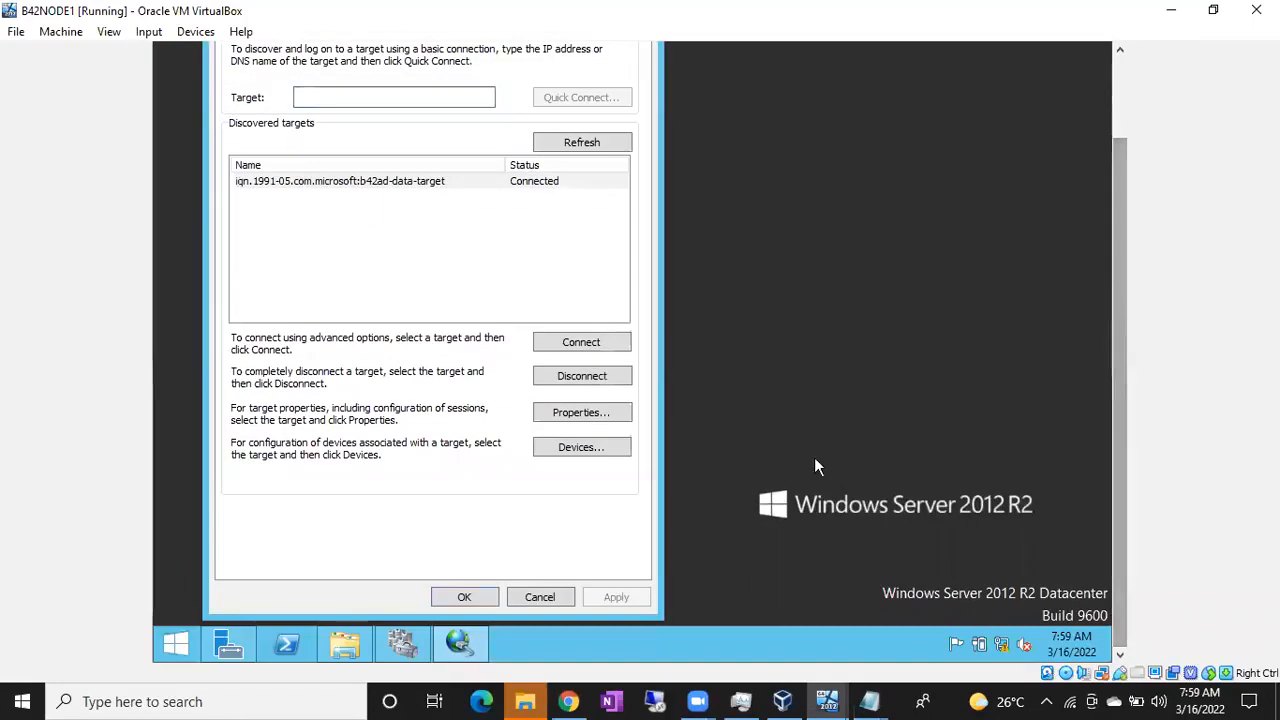
click(475, 597)
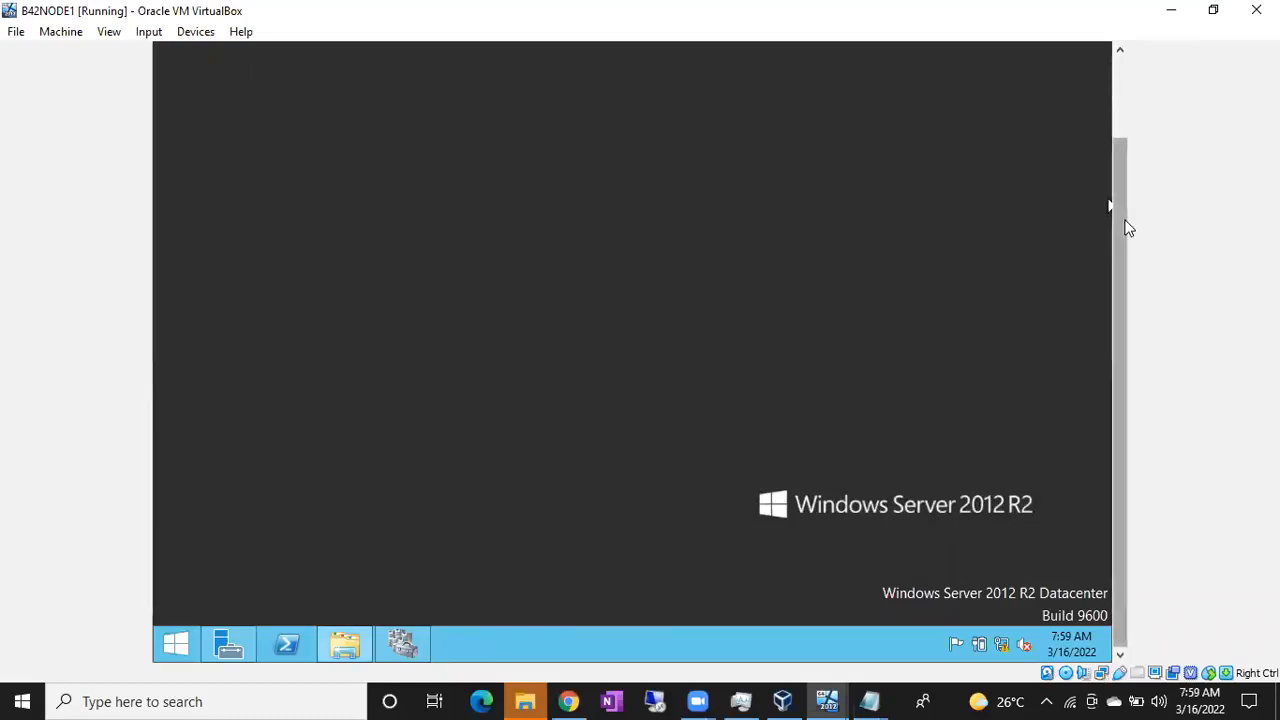
Minimize the This PC window and launch Disk Management with diskmgmt.msc
click(344, 650)
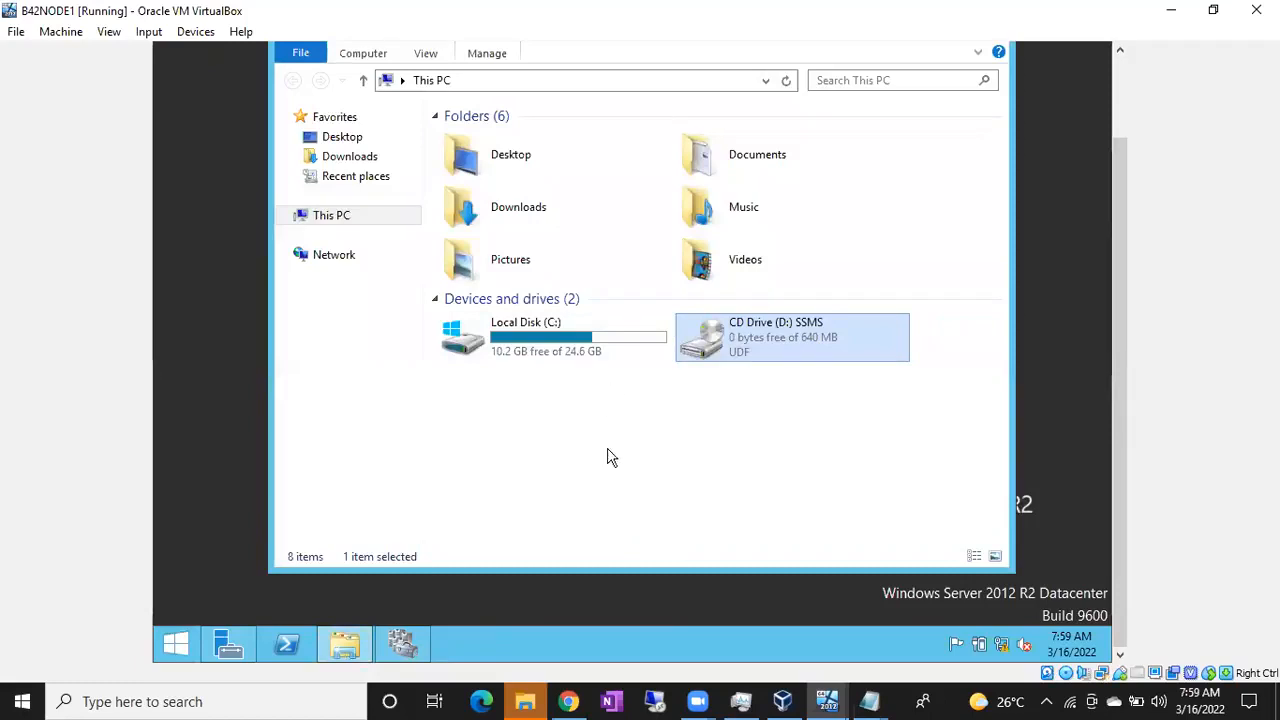
scroll(1127, 347, up, 2)
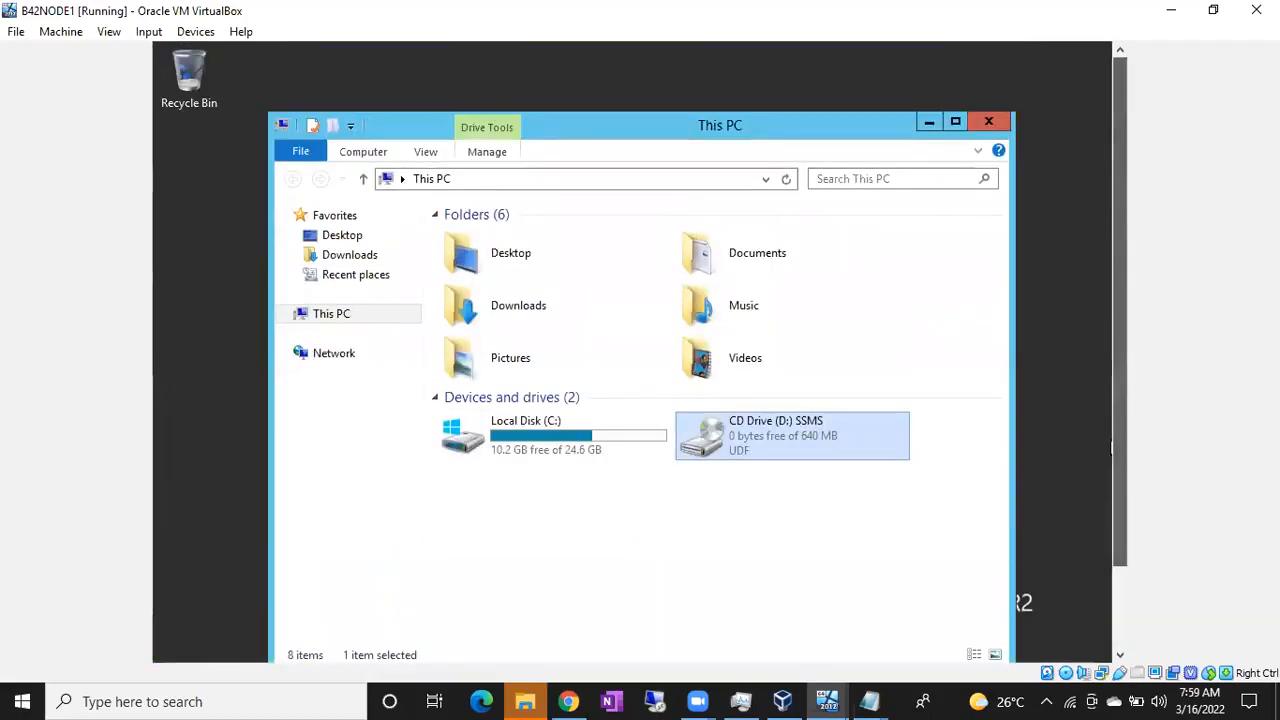
click(927, 124)
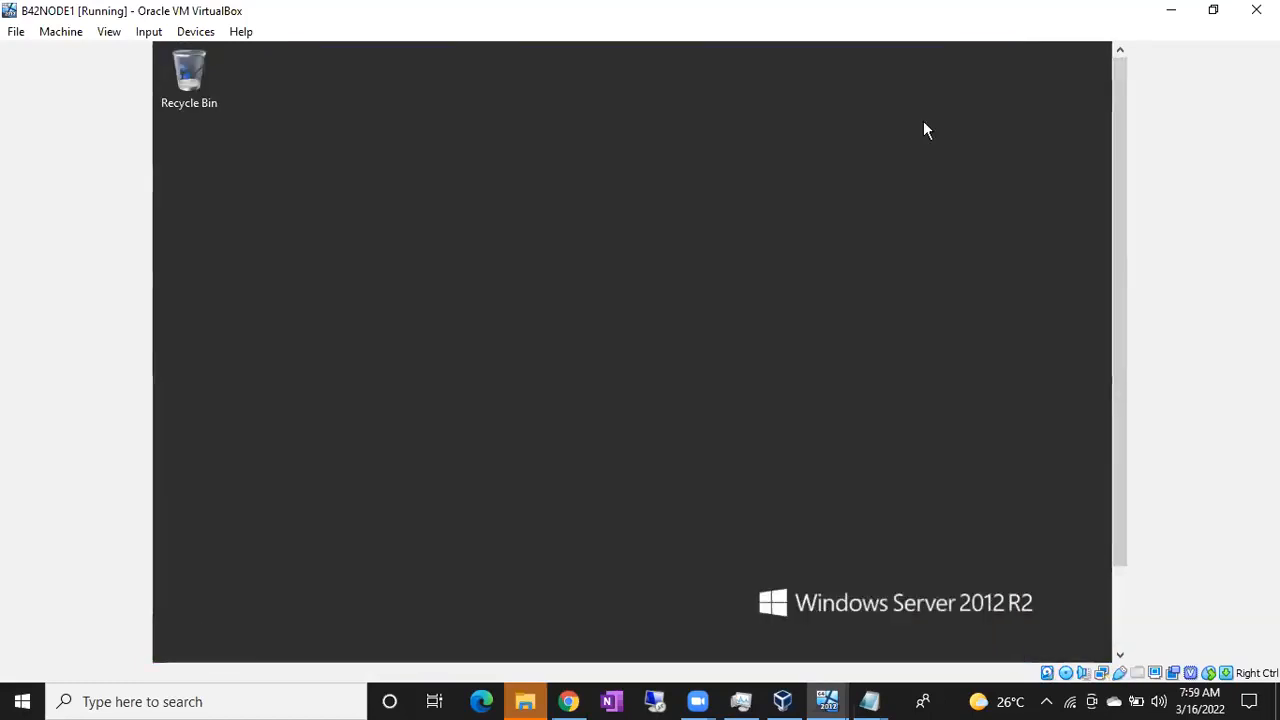
key(super+r)
text(d)
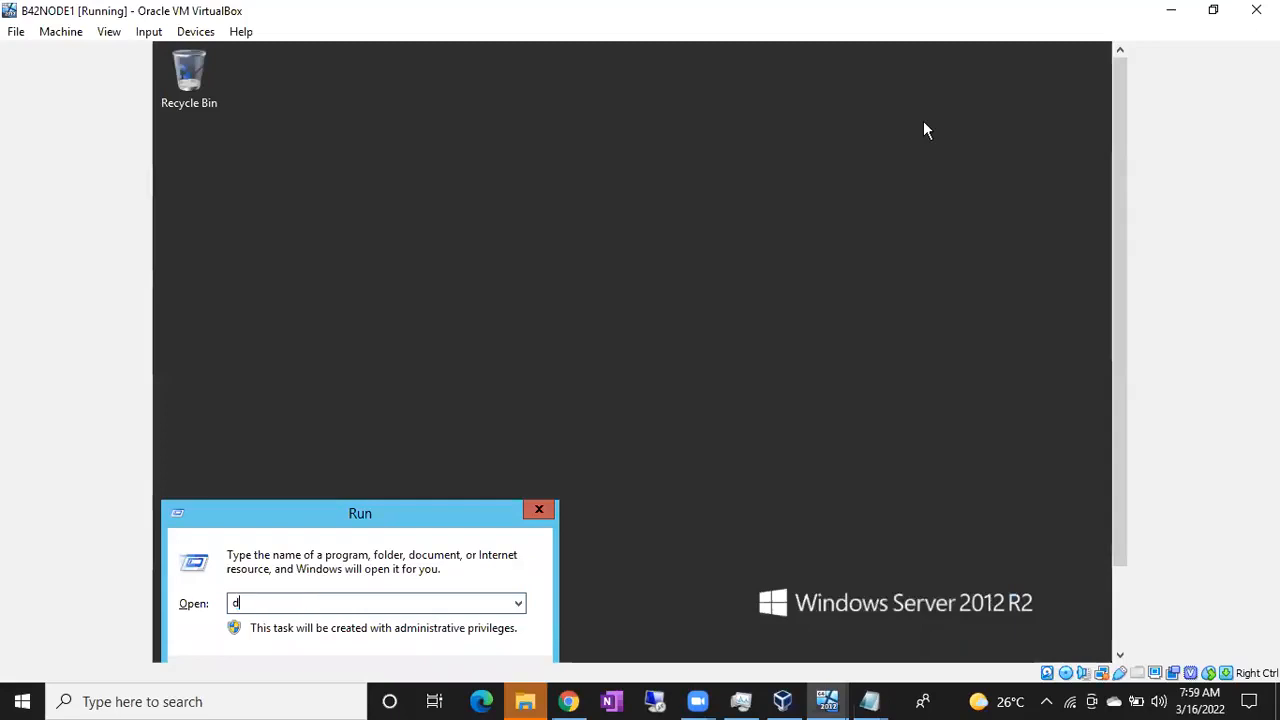
text(iskmgmt.msc)
key(Return)
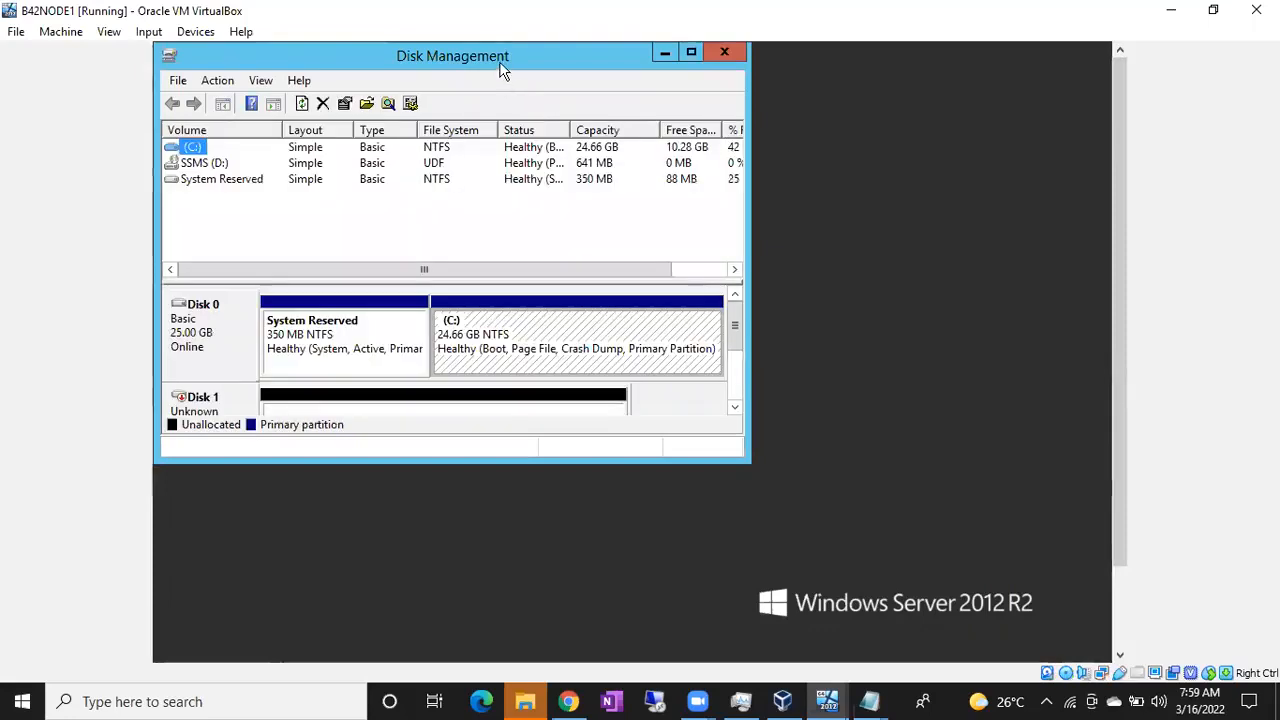
Maximize Disk Management and bring the offline 3 GB Disk 1 online
double_click(503, 70)
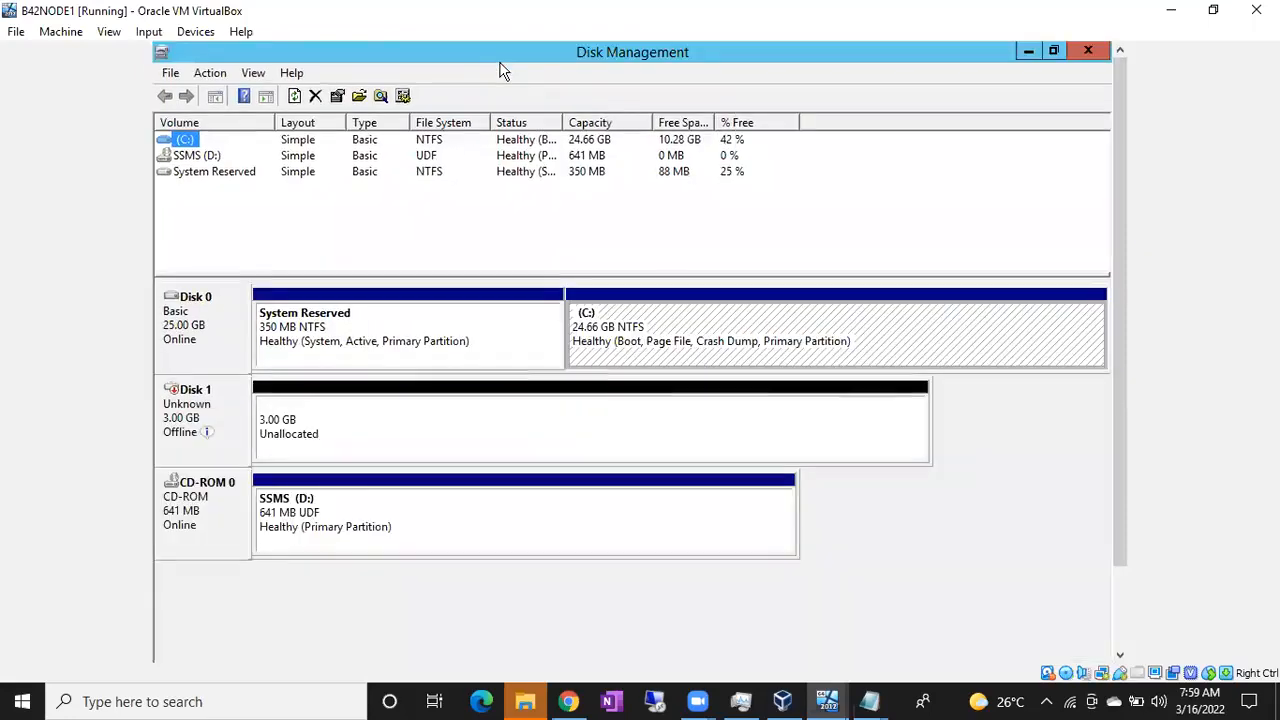
click(215, 428)
click(323, 424)
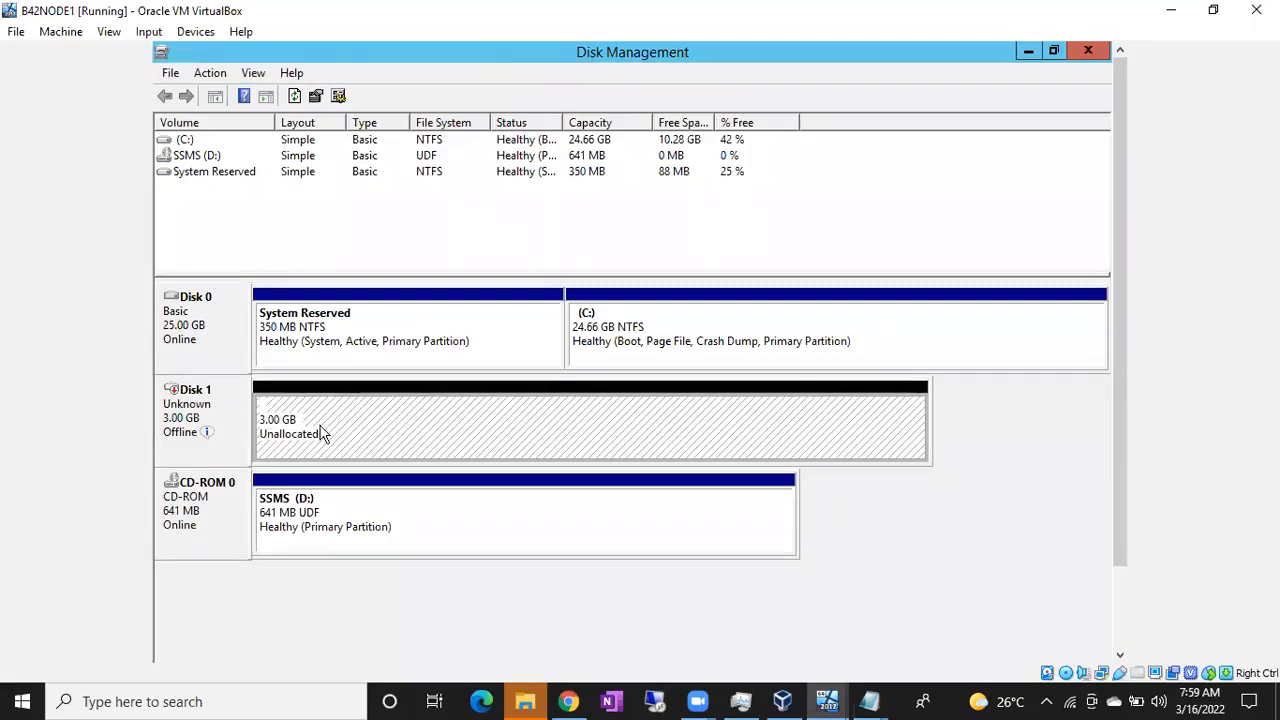
right_click(188, 420)
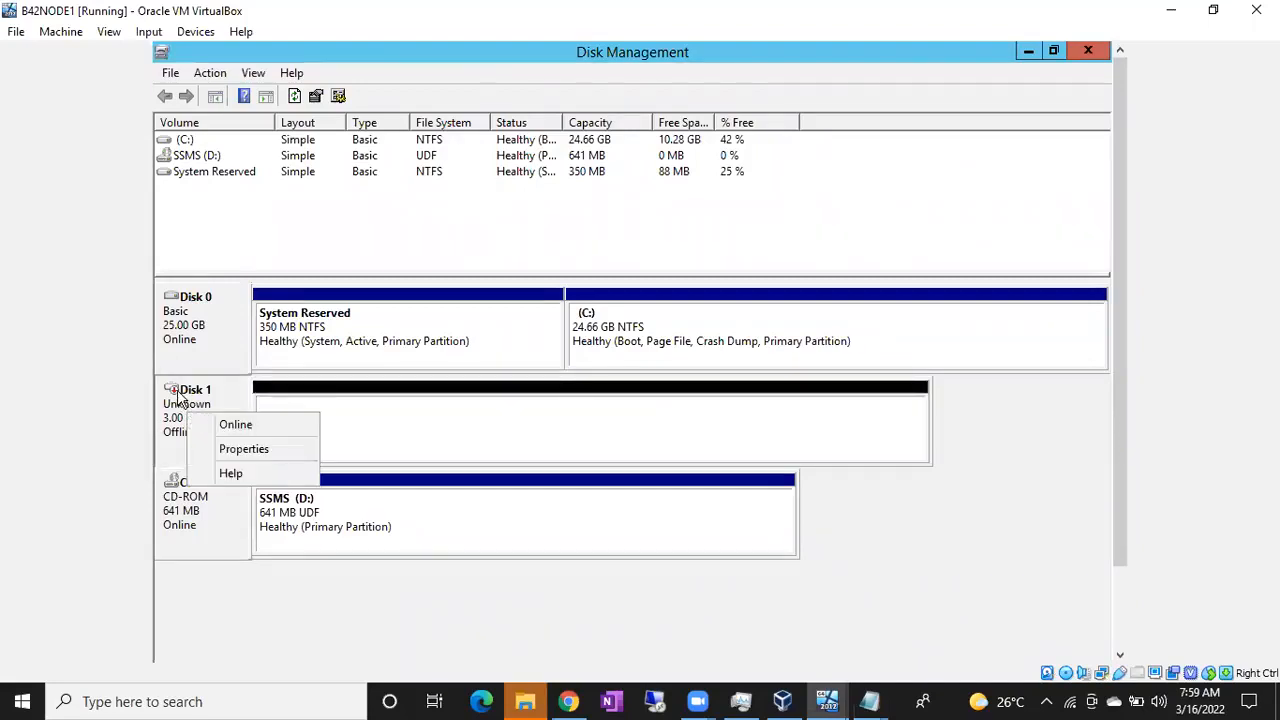
click(262, 400)
right_click(305, 421)
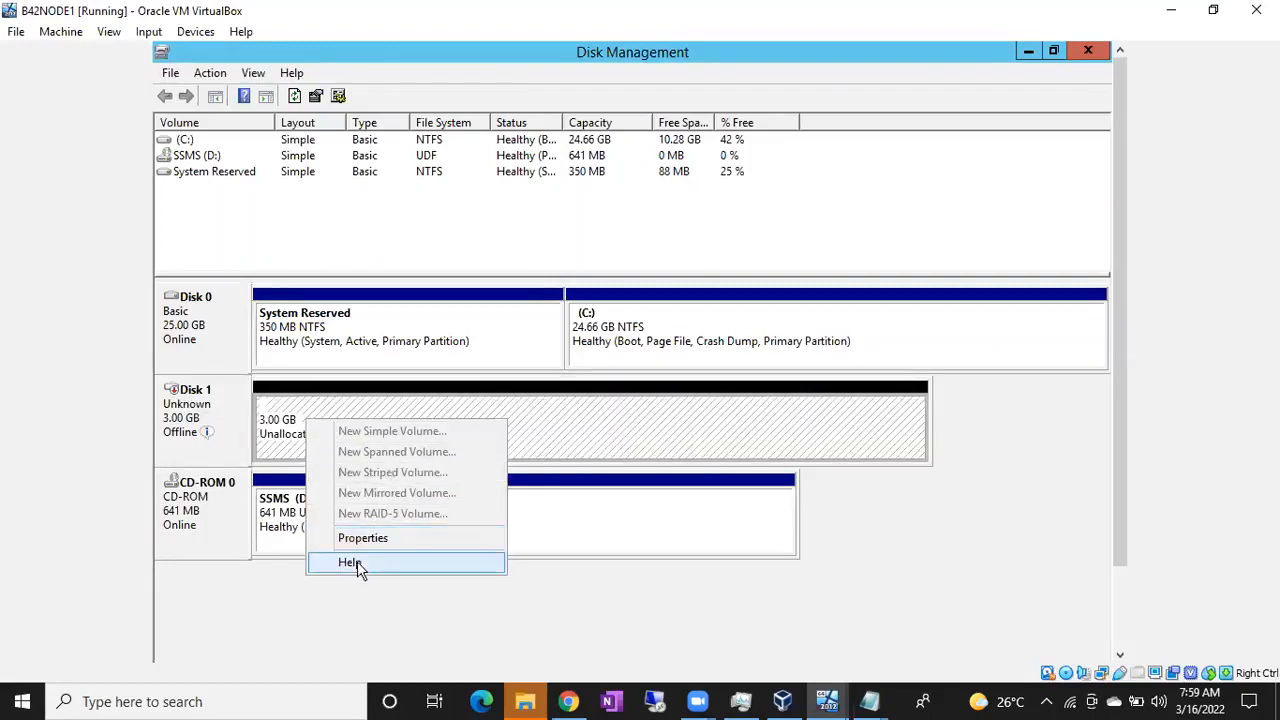
right_click(190, 420)
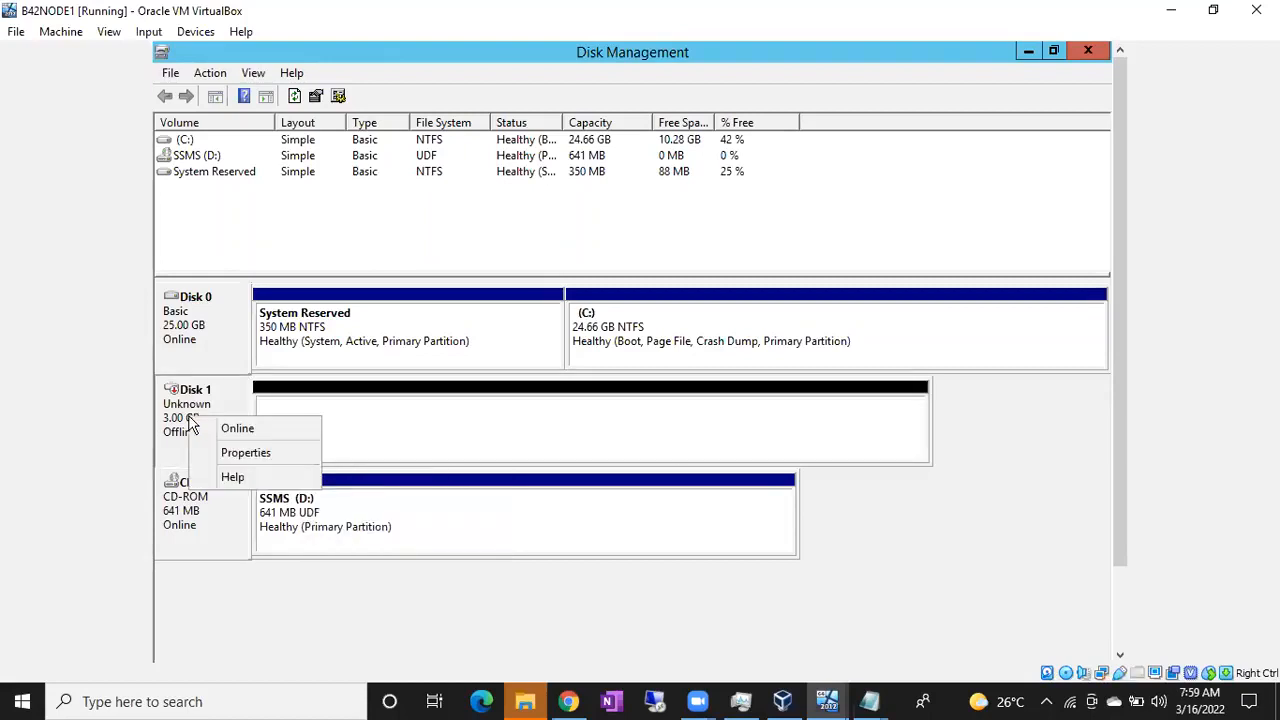
click(212, 434)
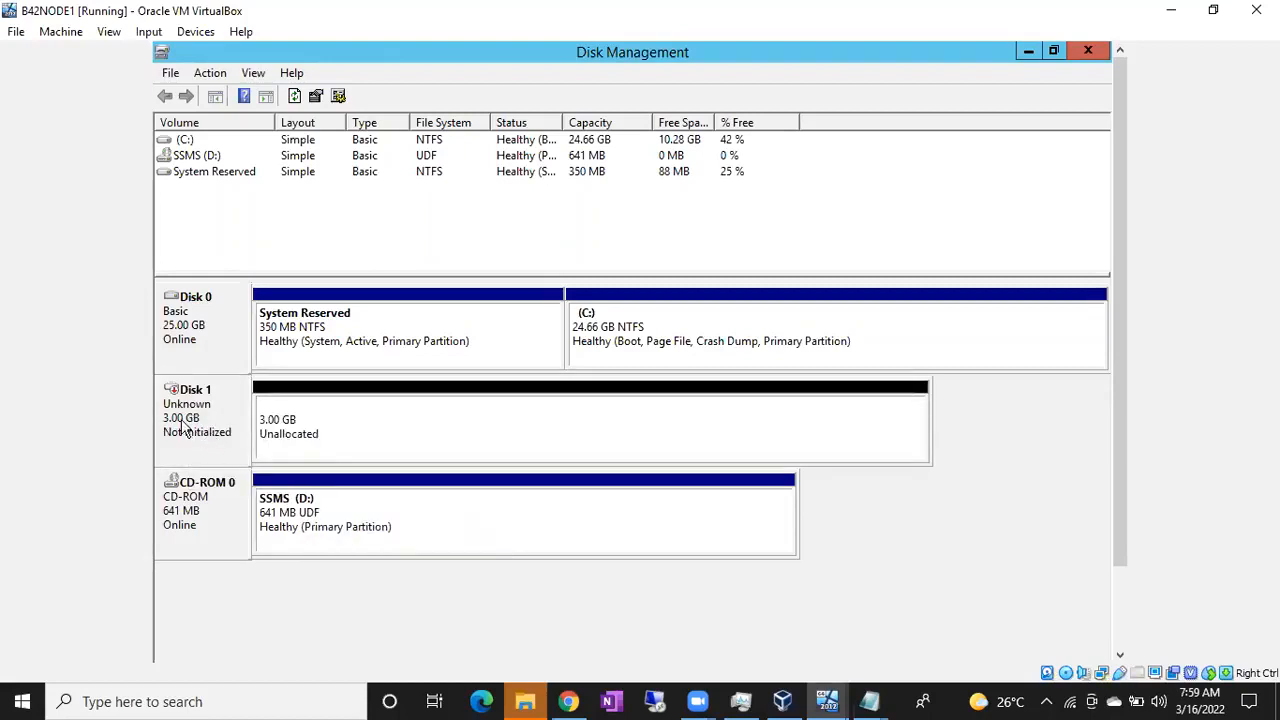
Initialize Disk 1 as an MBR basic disk
right_click(198, 409)
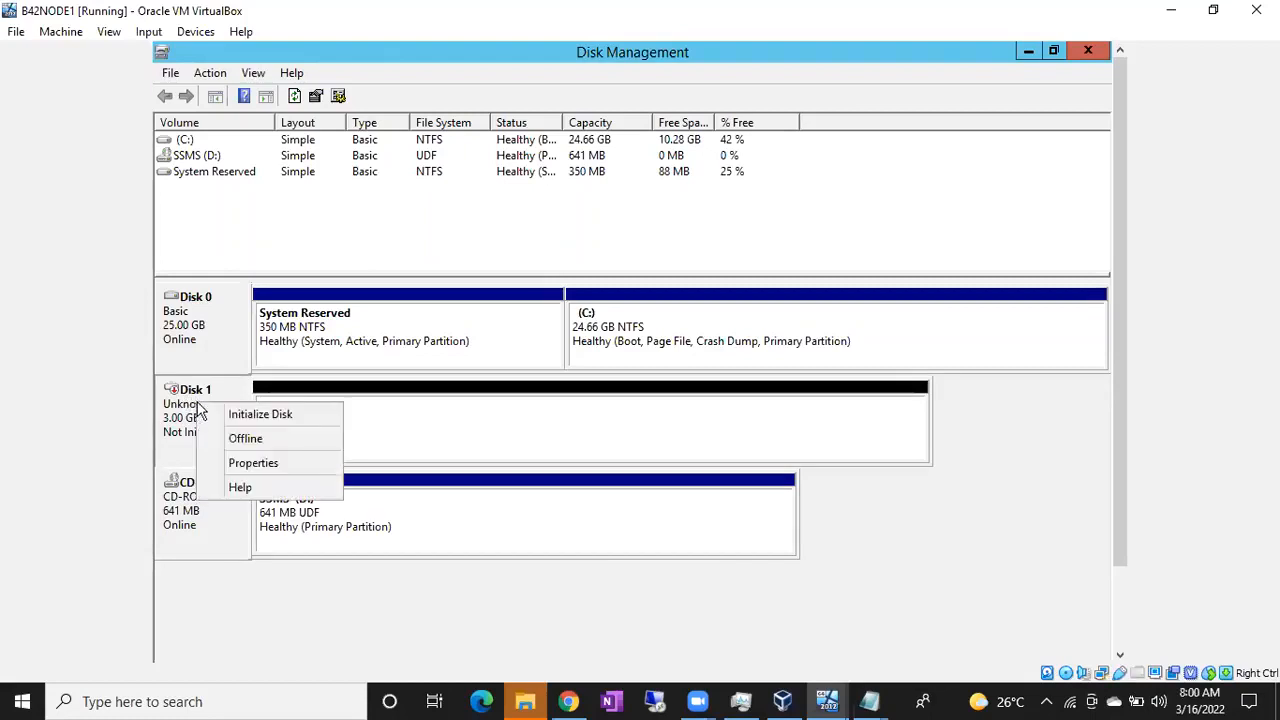
click(222, 417)
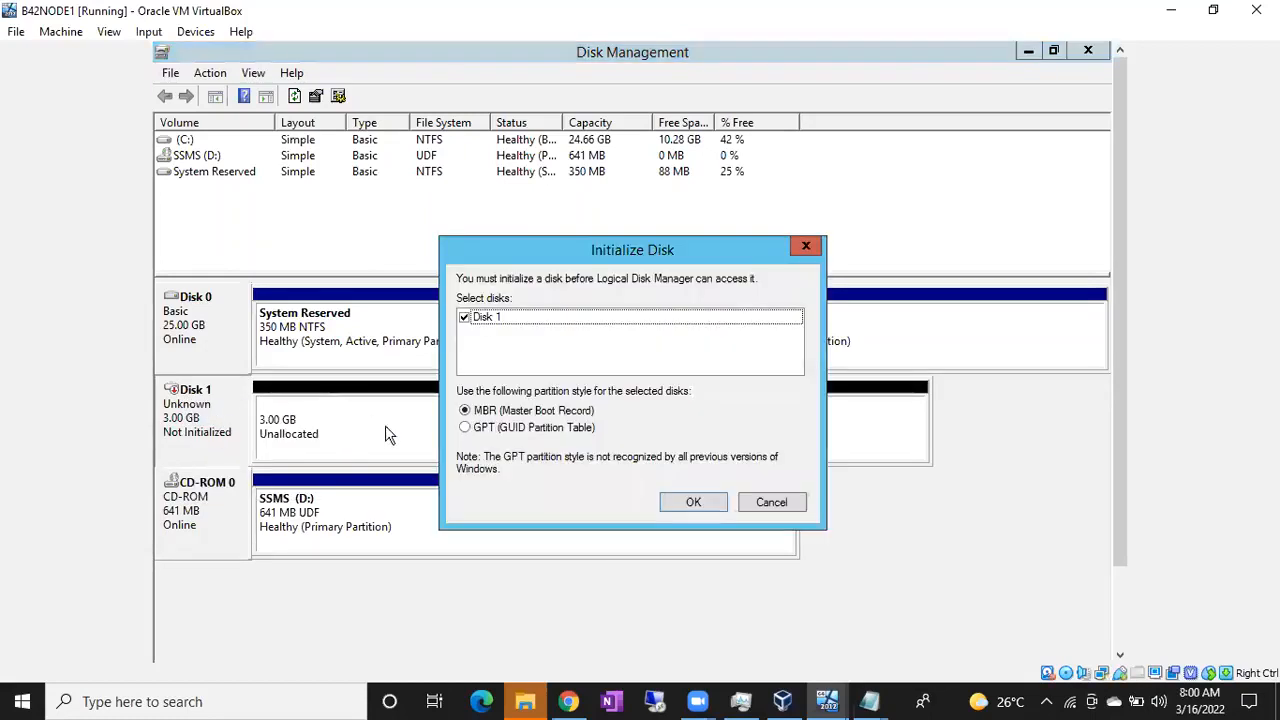
click(690, 505)
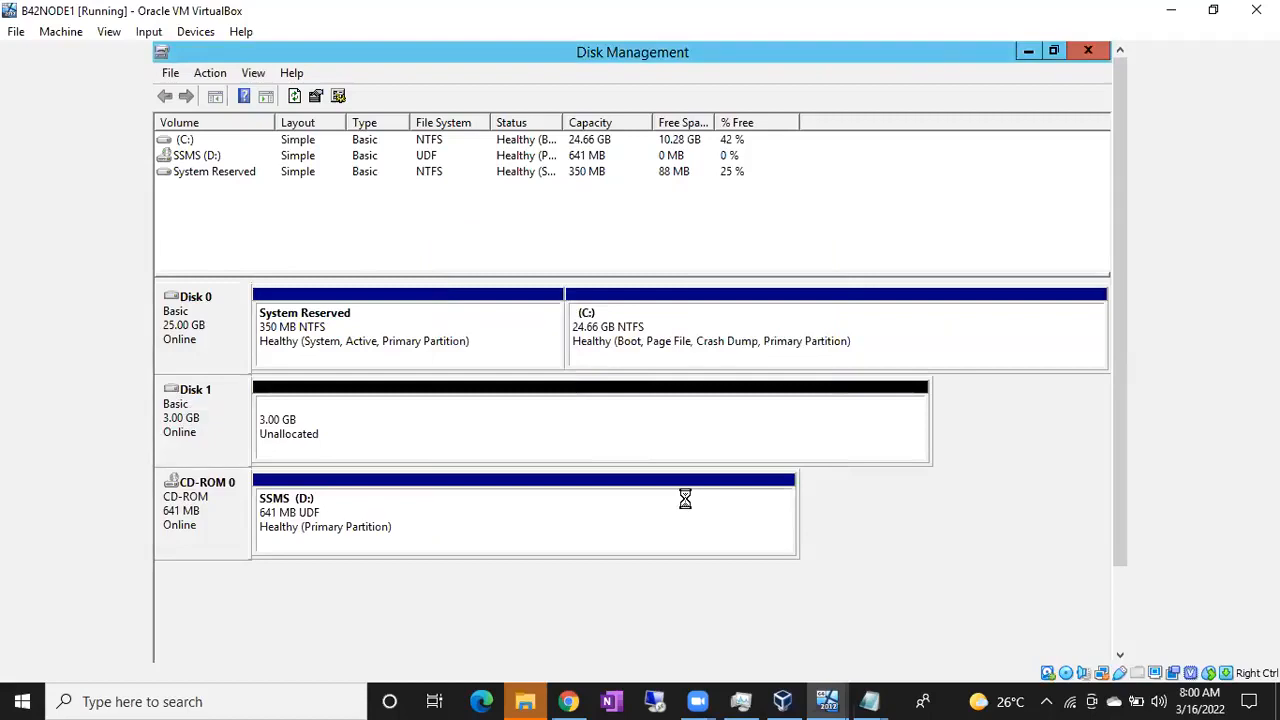
click(390, 482)
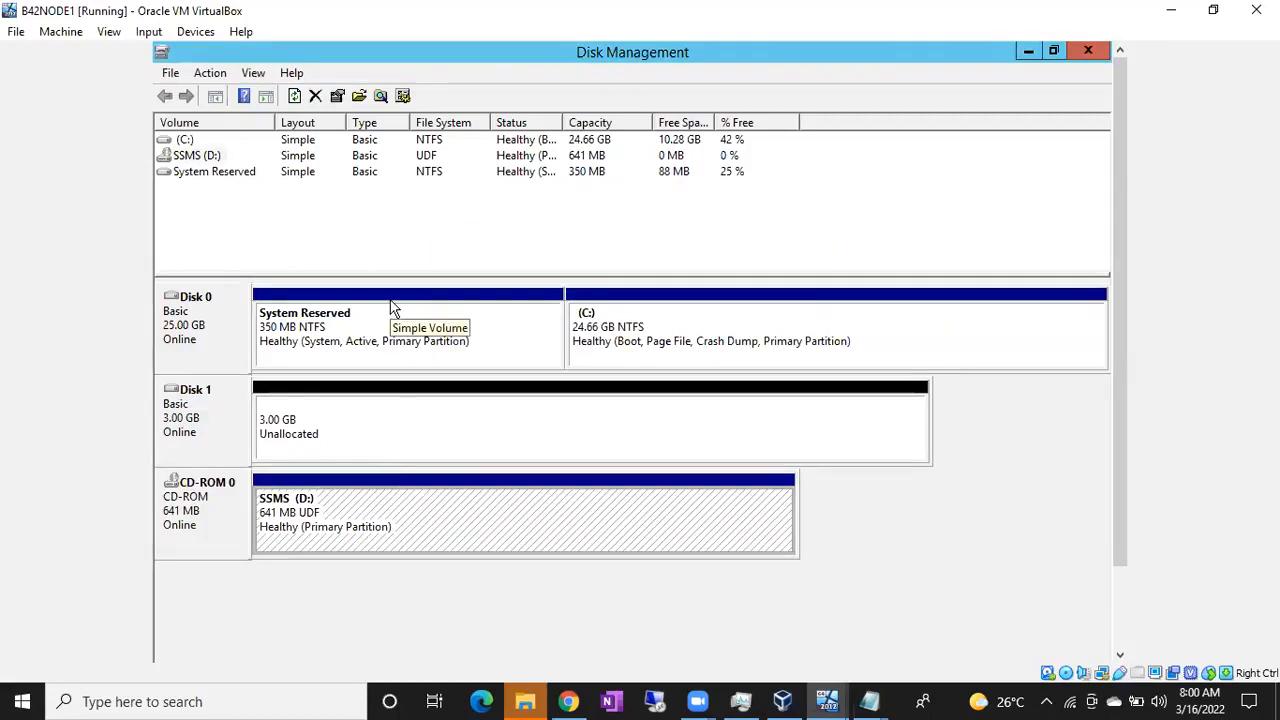
click(378, 392)
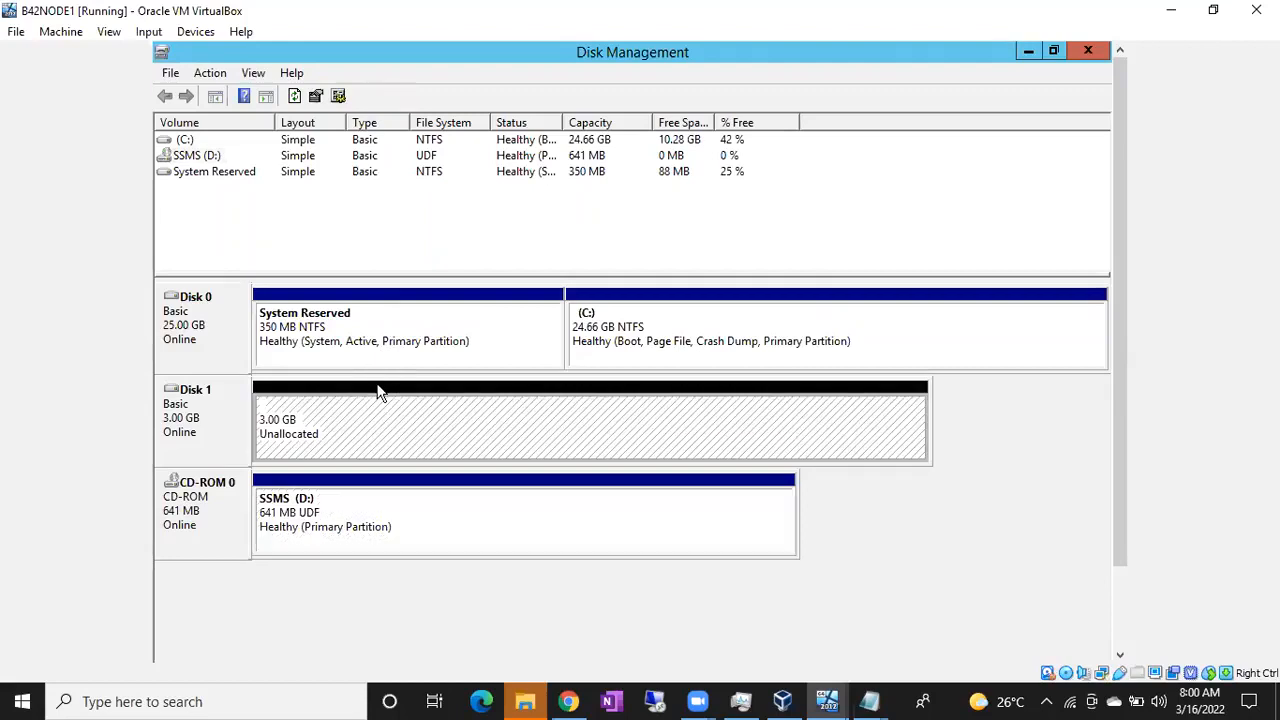
right_click(378, 392)
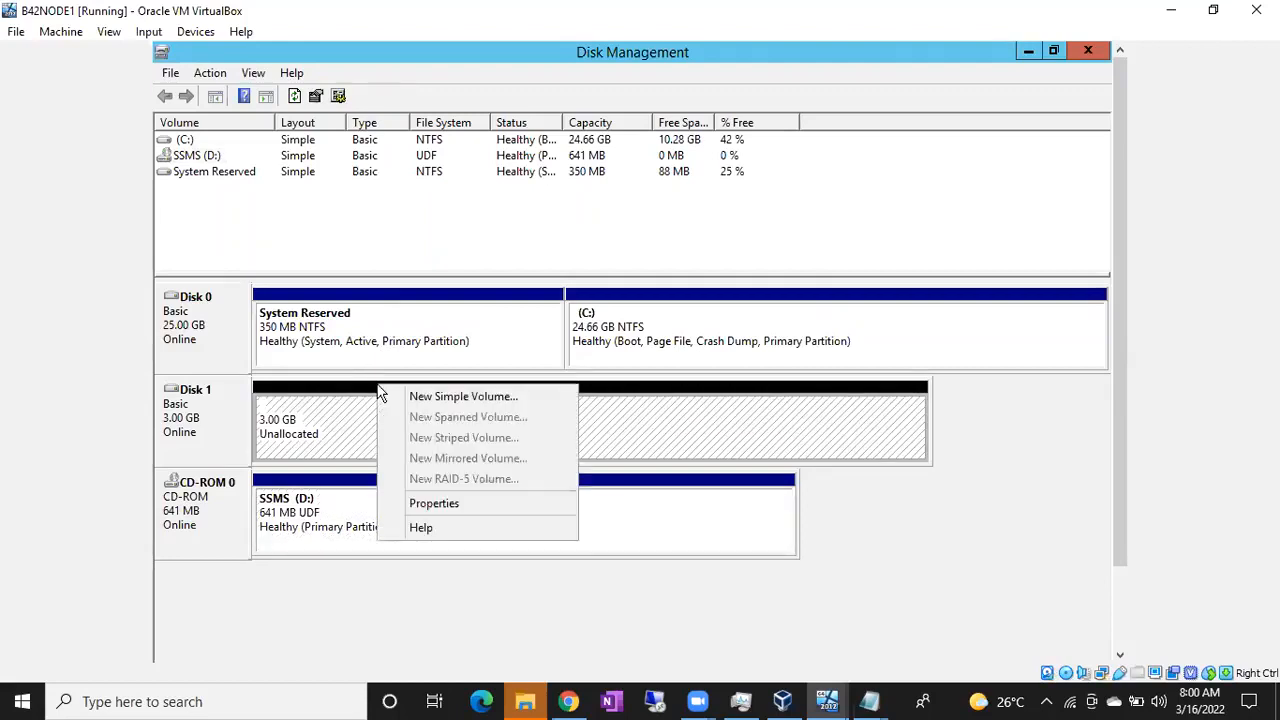
Create a 3069 MB simple volume on Disk 1: letter E, NTFS quick format, label DATA
click(390, 399)
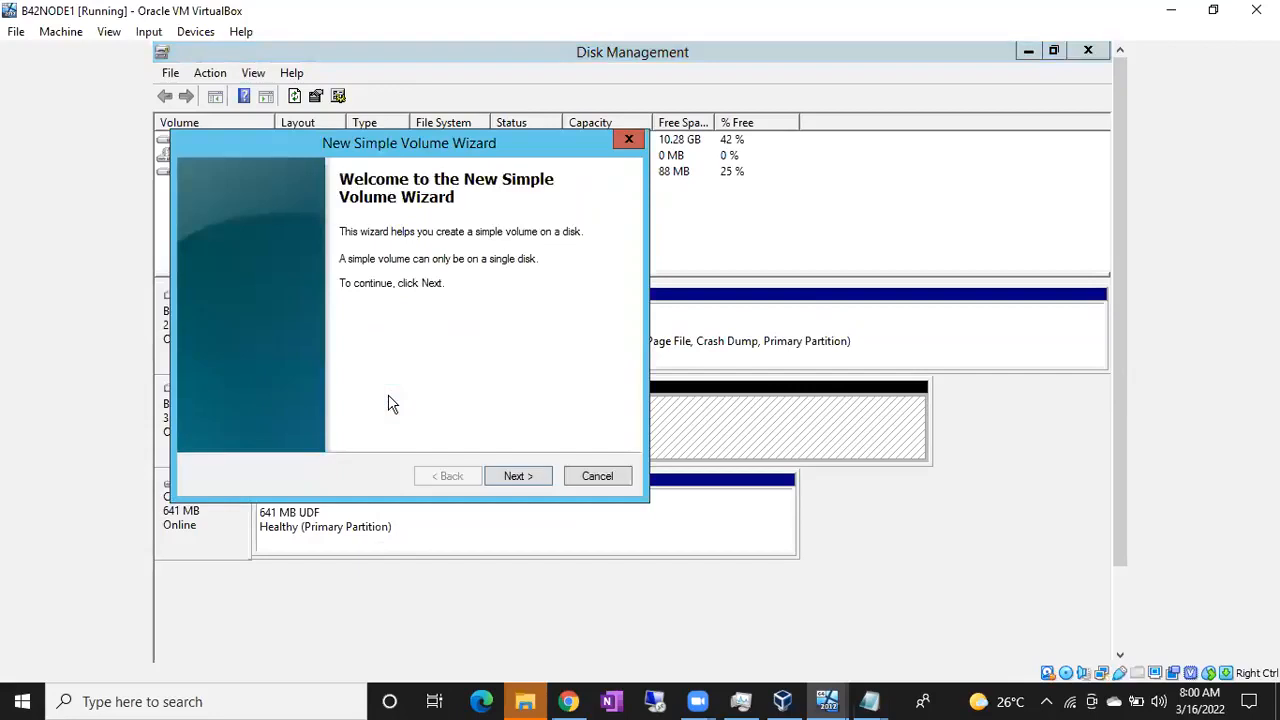
click(490, 481)
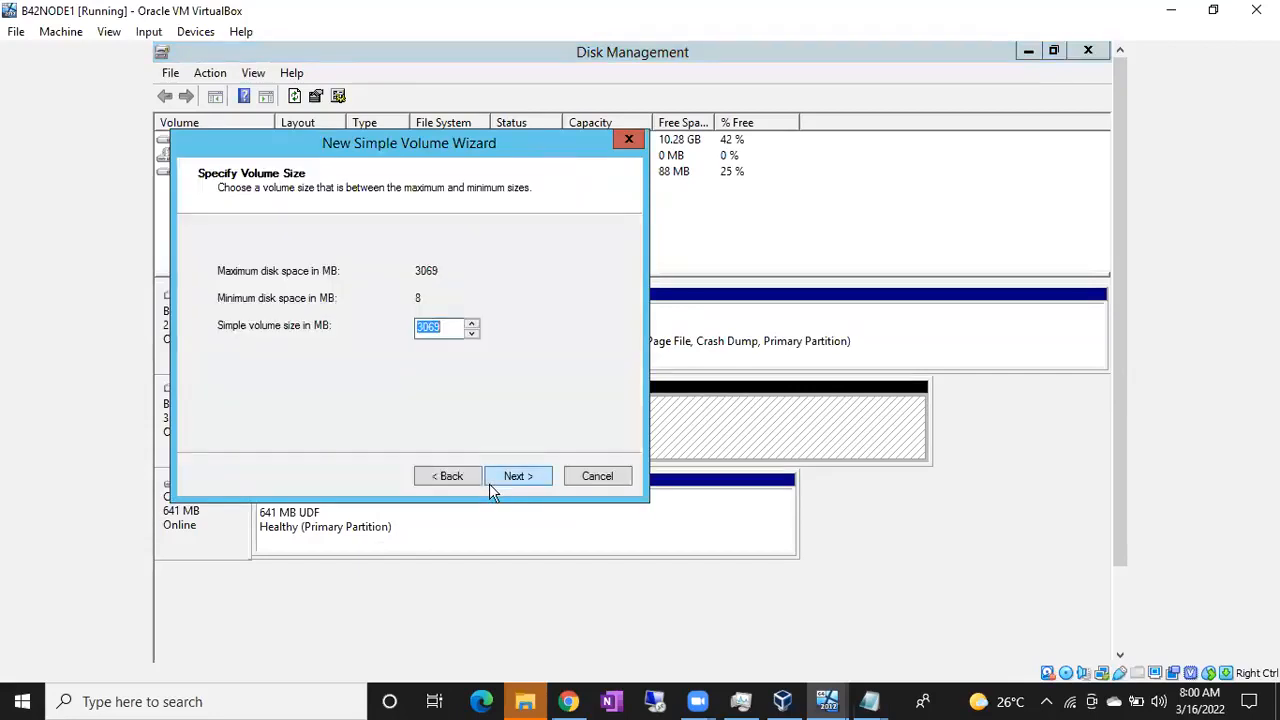
click(513, 478)
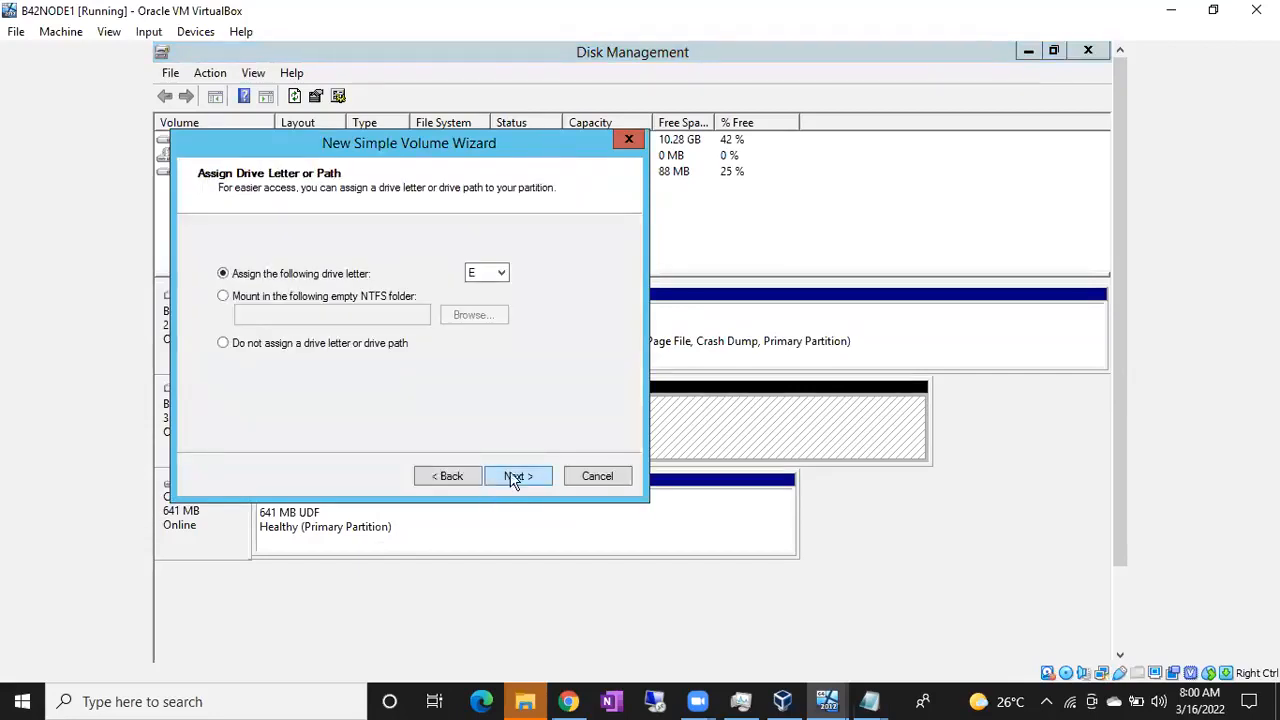
click(500, 275)
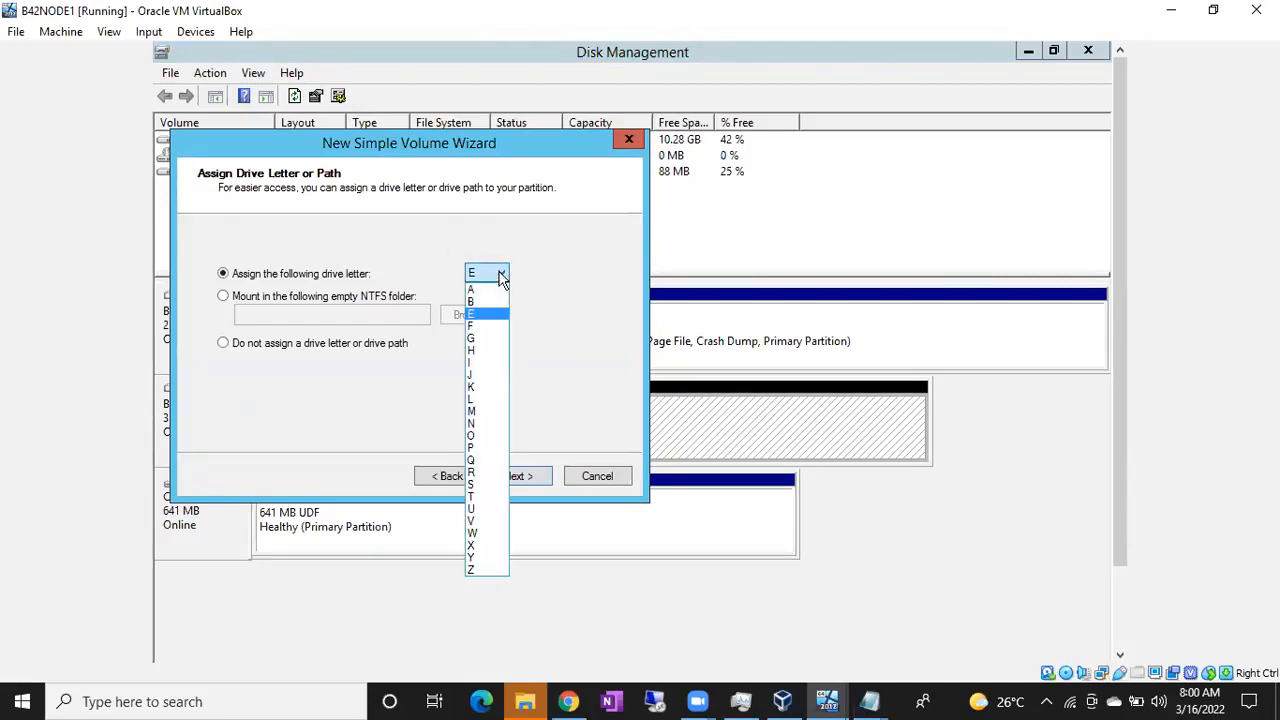
click(500, 276)
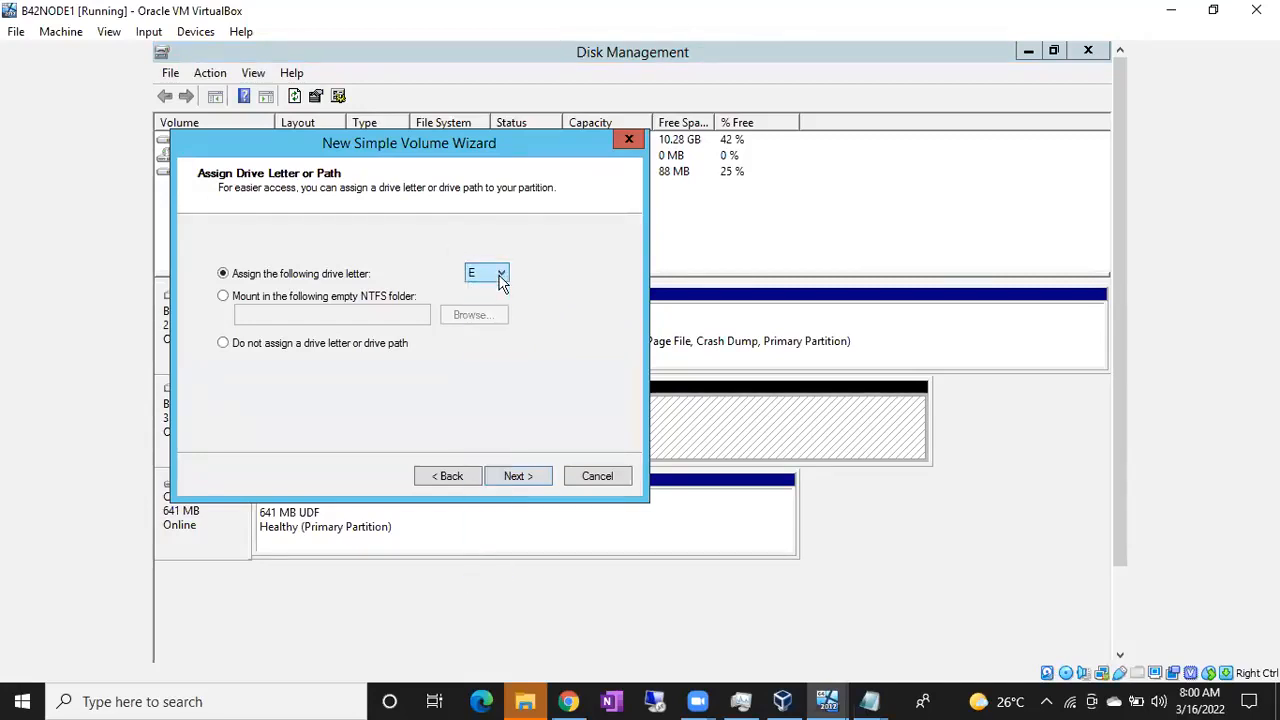
click(517, 476)
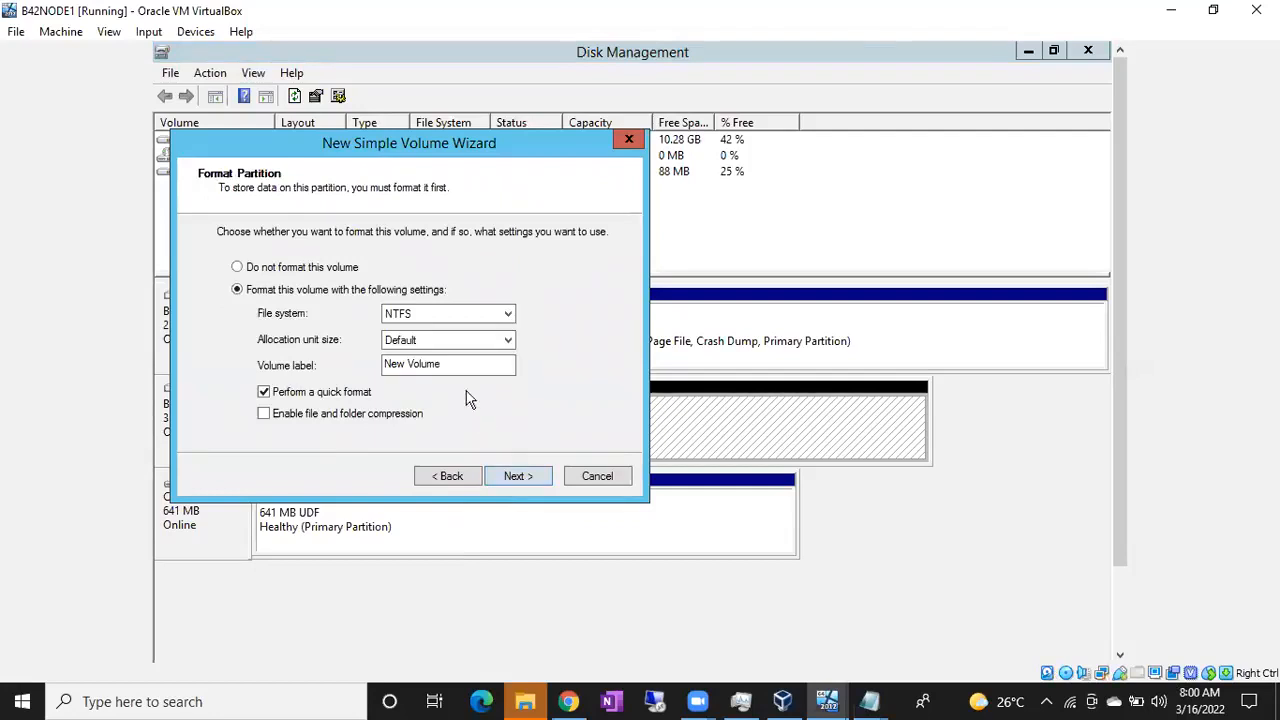
drag(449, 363, 351, 363)
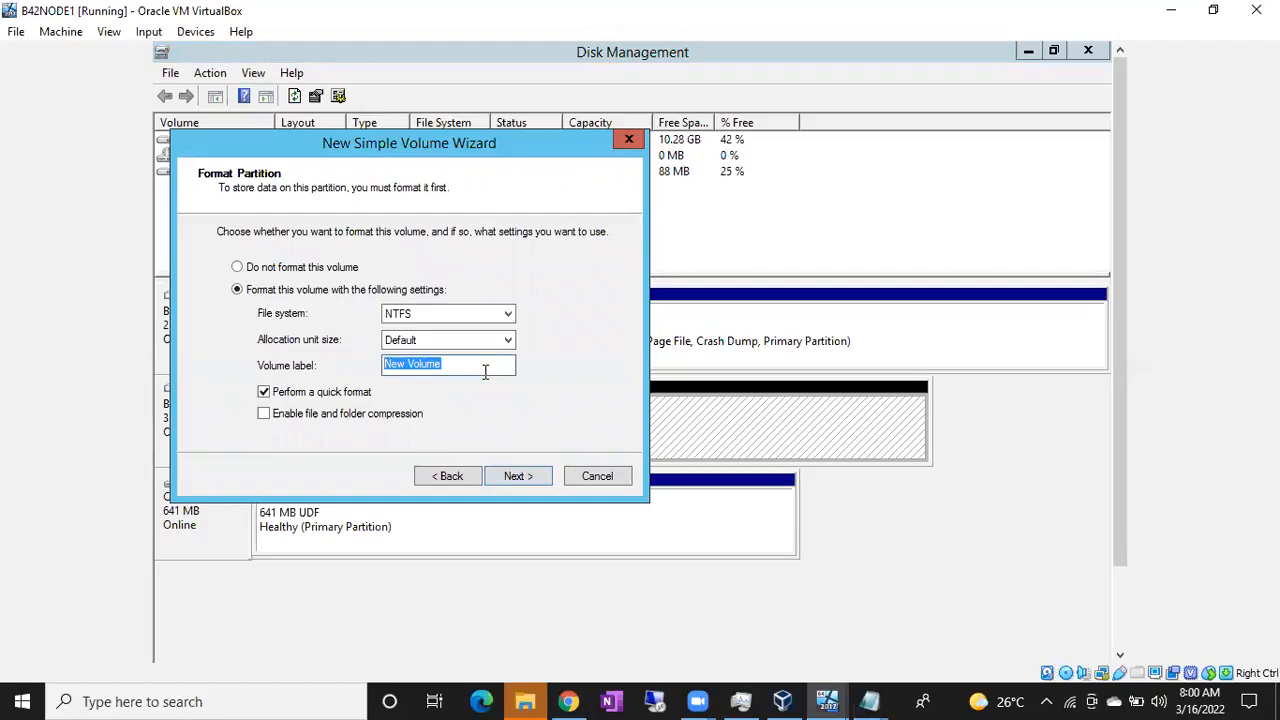
text(DATA)
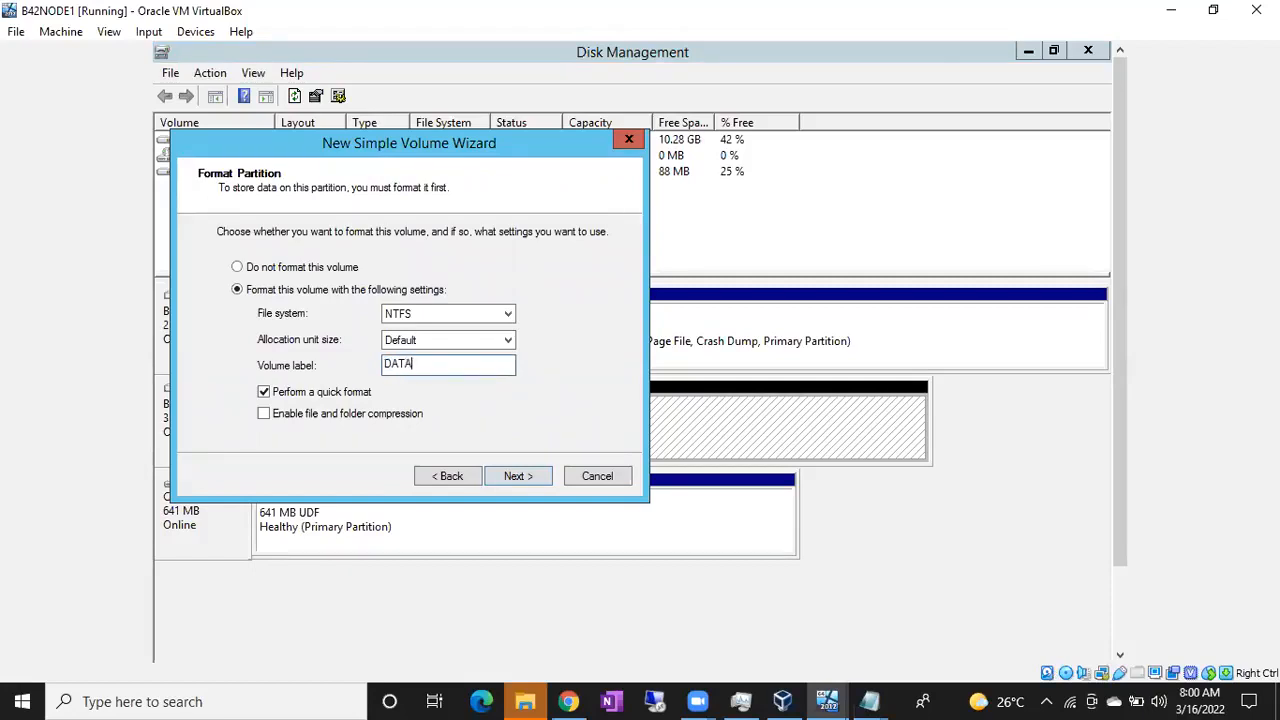
click(521, 476)
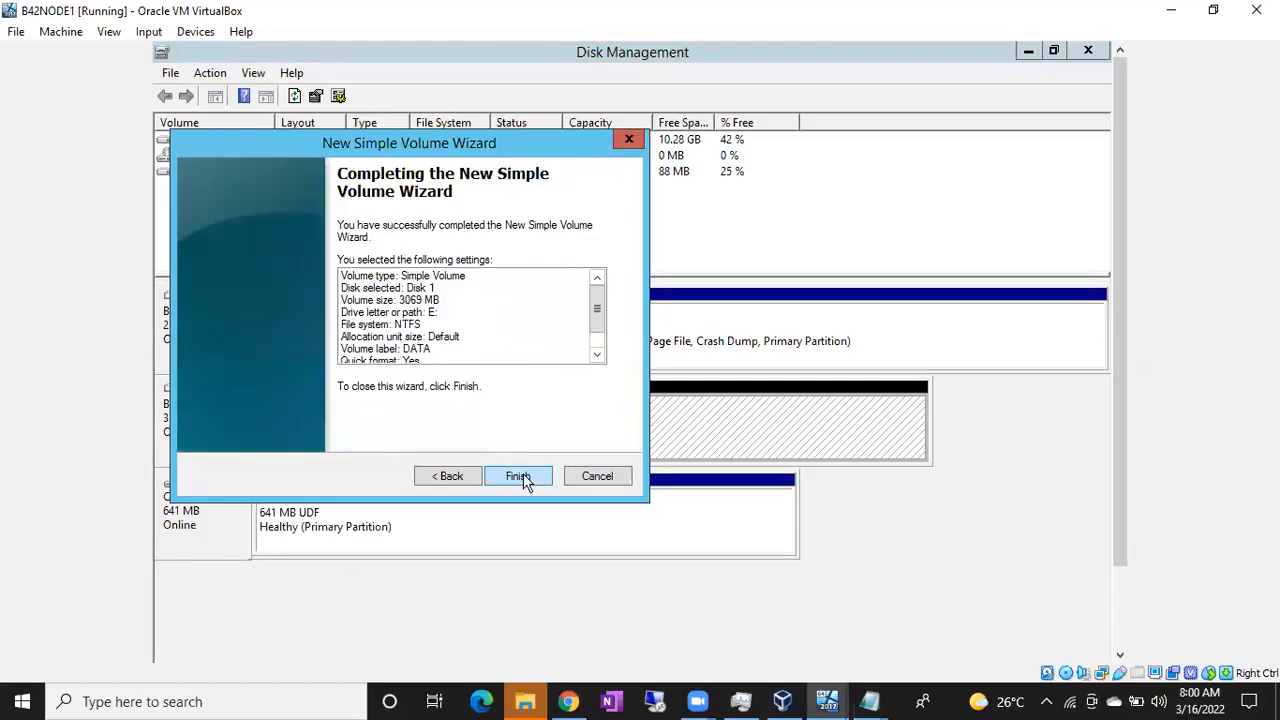
click(520, 476)
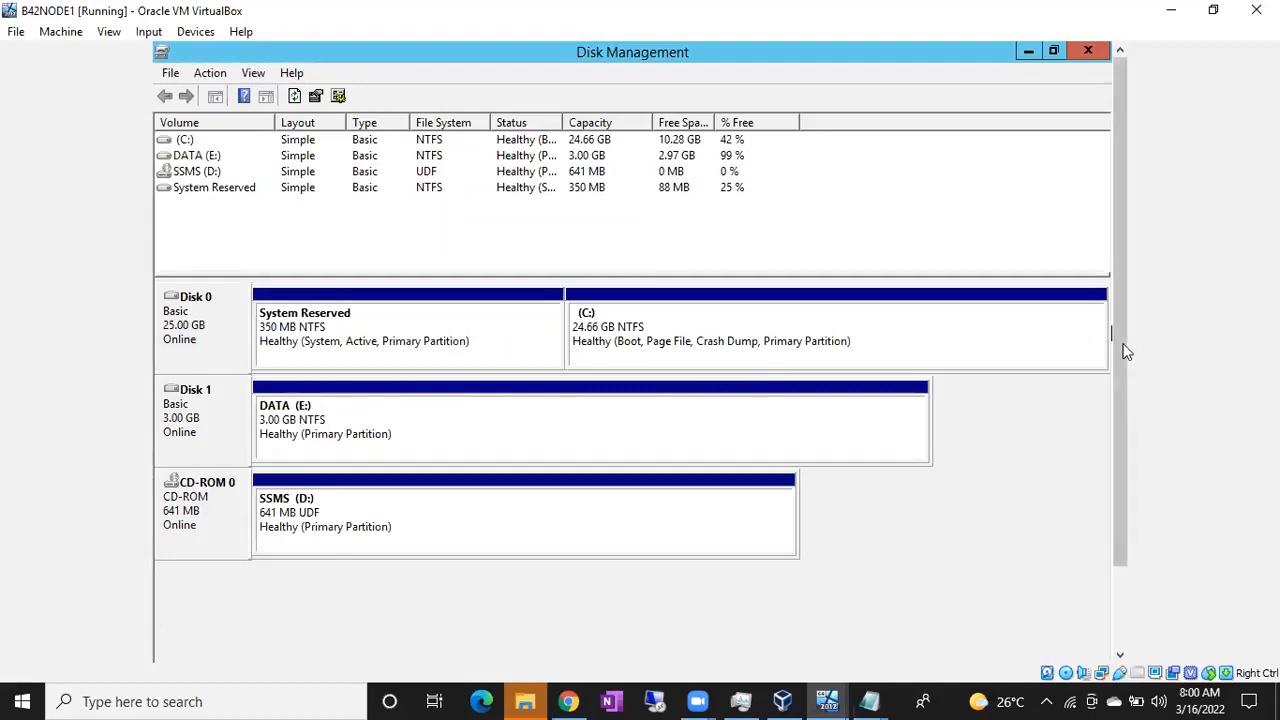
Open This PC and select DATA (E:), showing 2.97 GB free of 2.99 GB
scroll(1123, 352, down, 2)
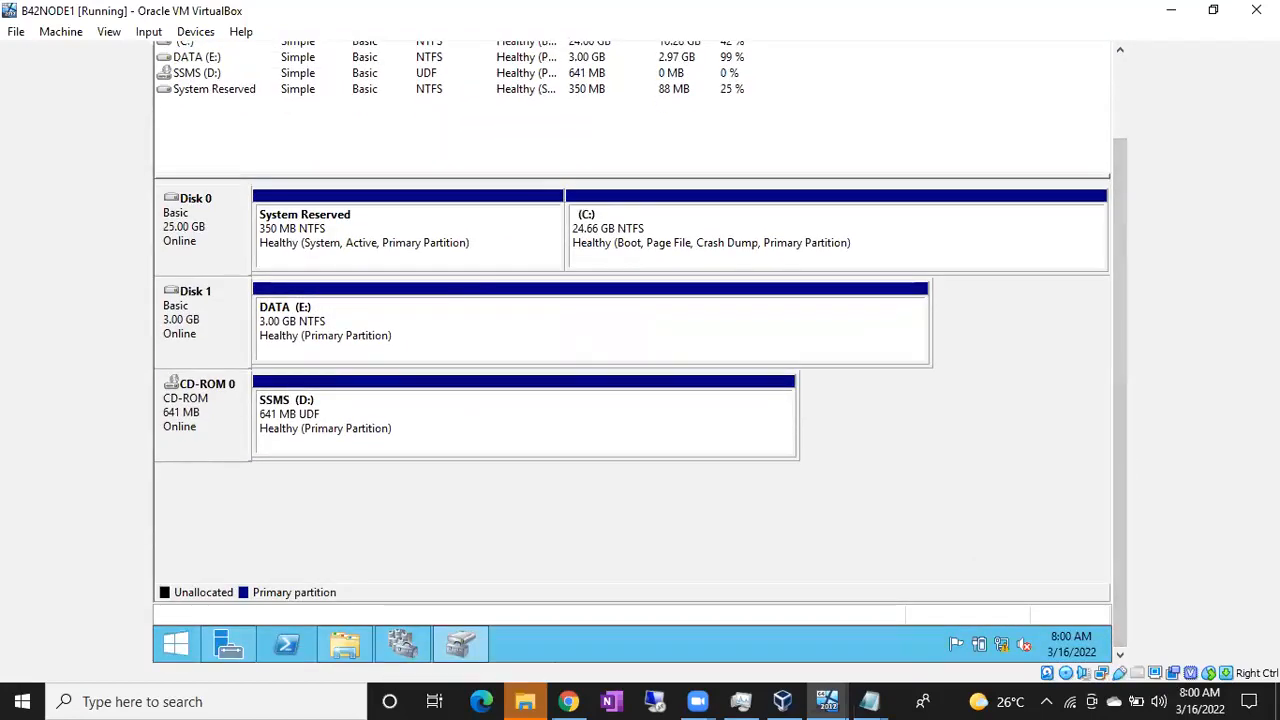
click(340, 645)
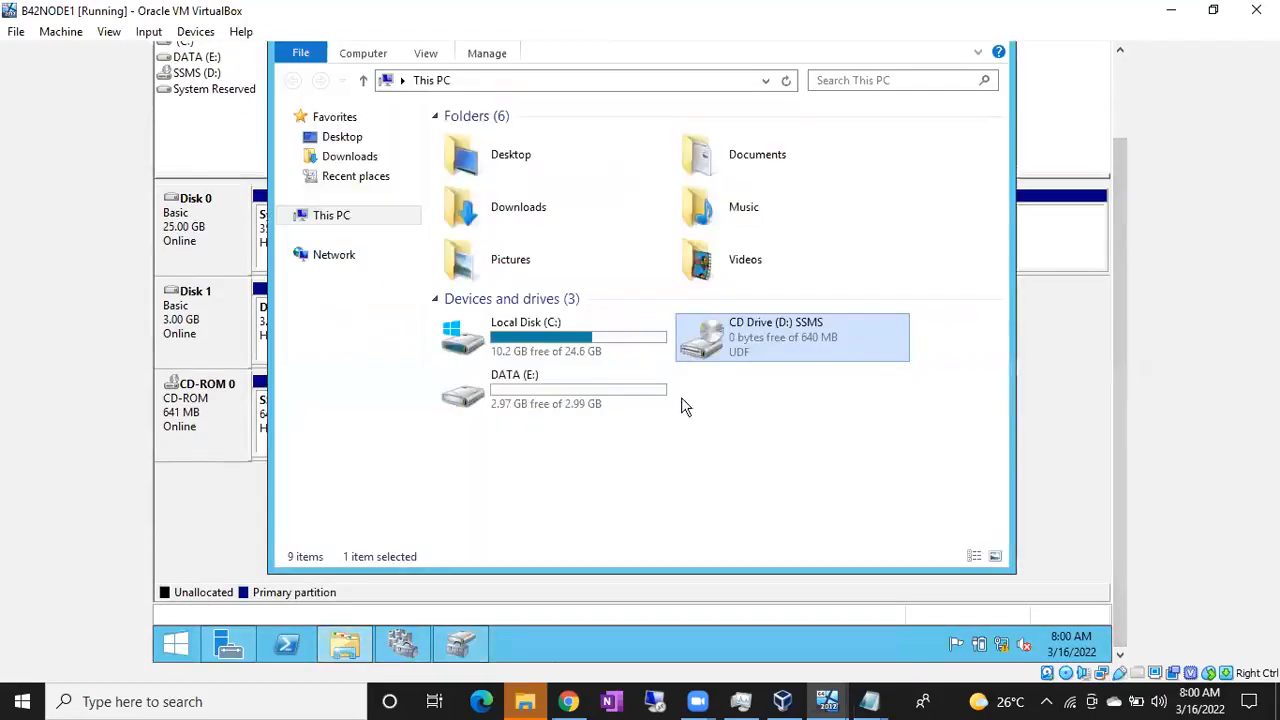
click(605, 396)
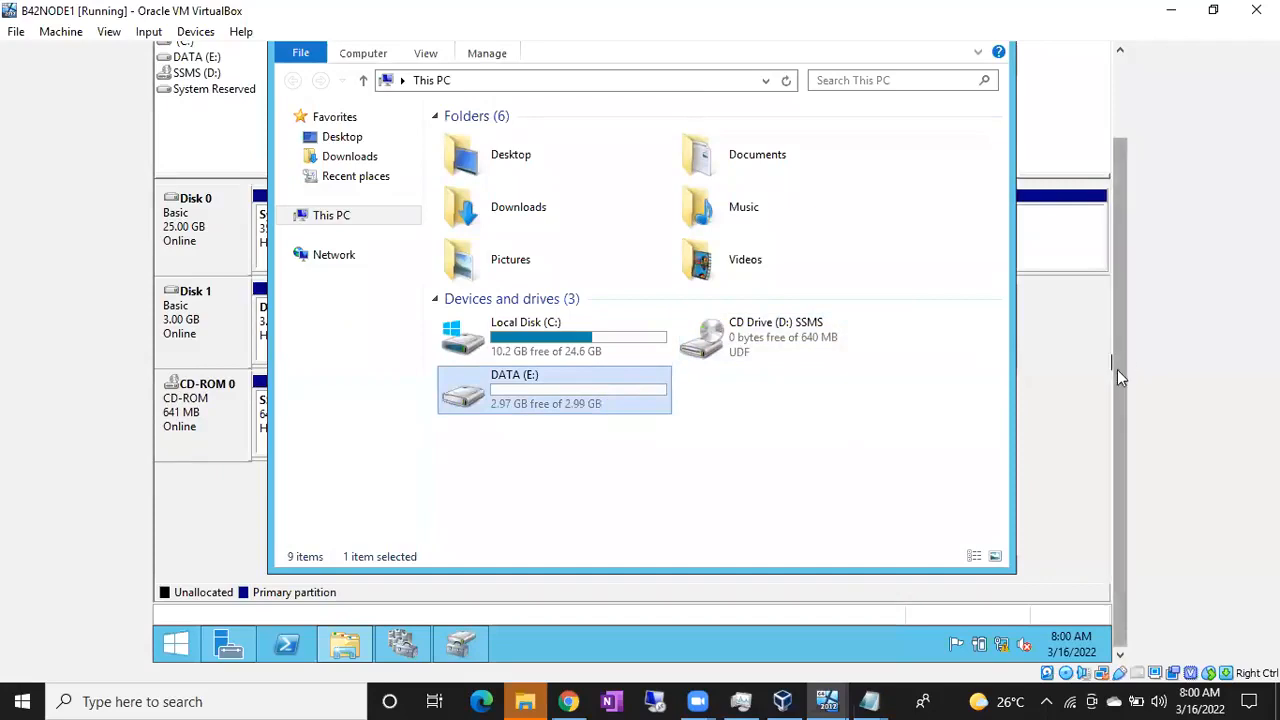
scroll(1120, 369, up, 2)
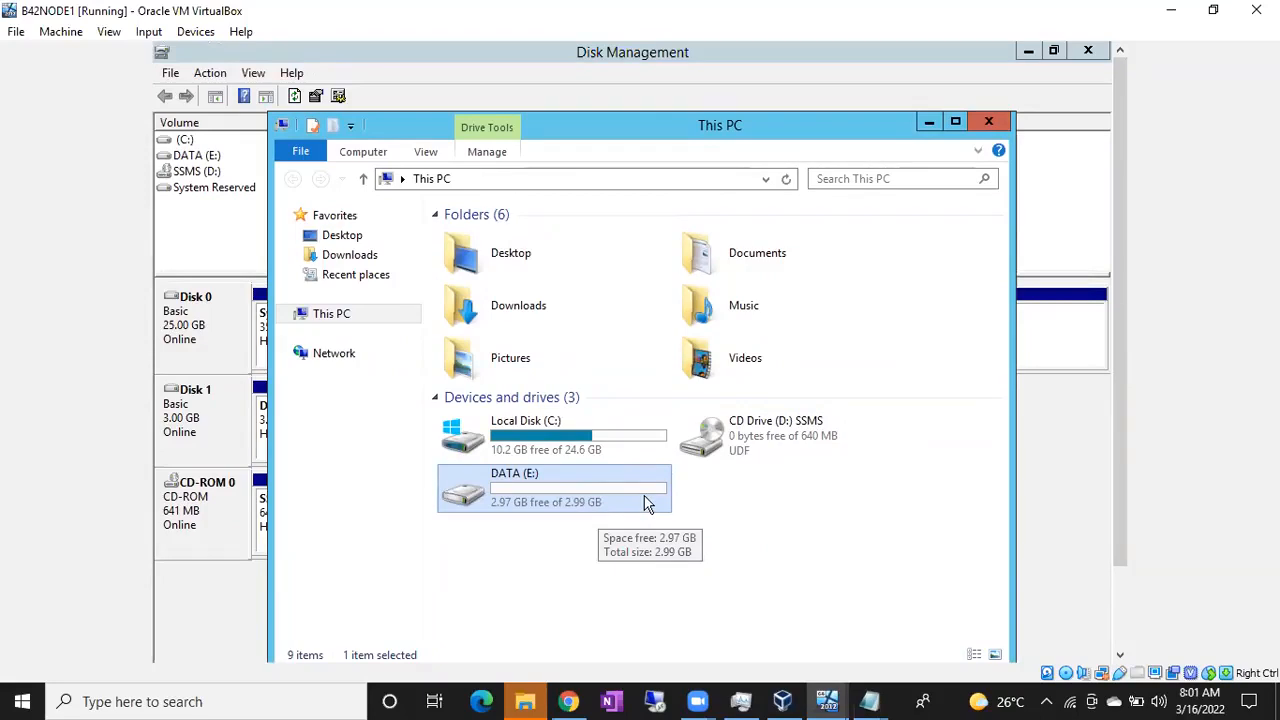
drag(1121, 291, 1119, 354)
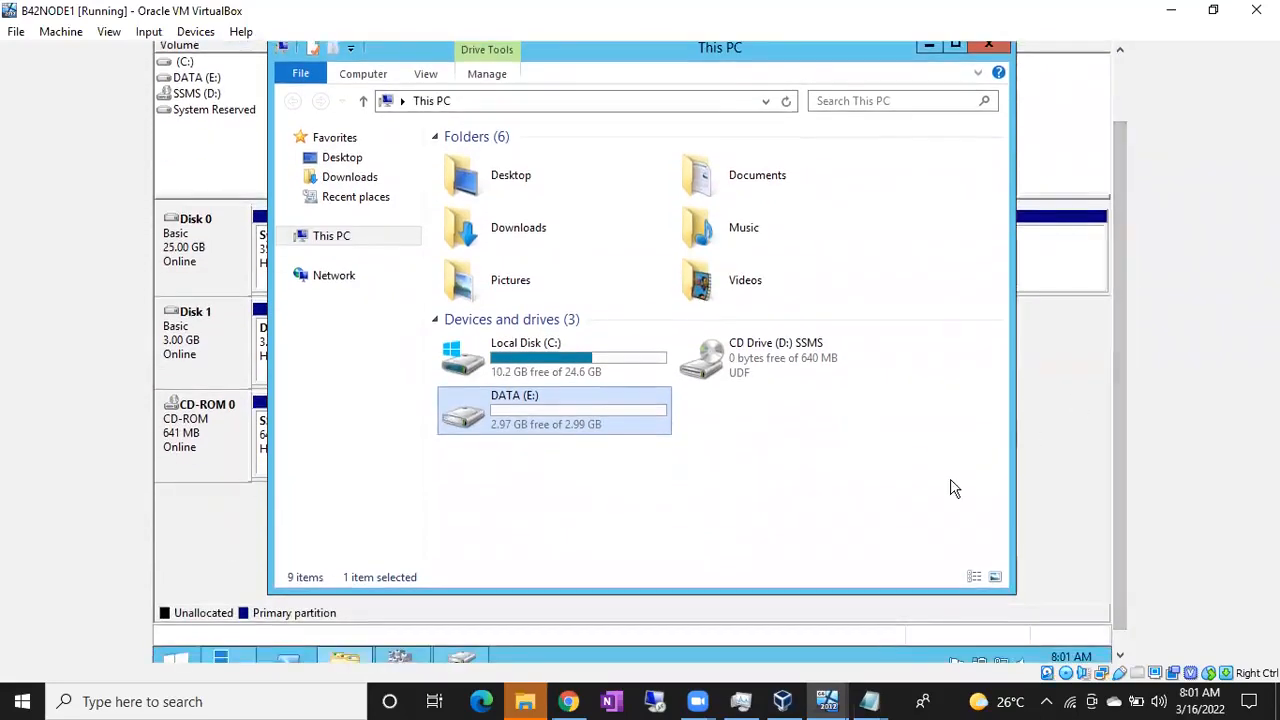
Switch to the B42NODE2 VM and sign in with the account password
click(835, 699)
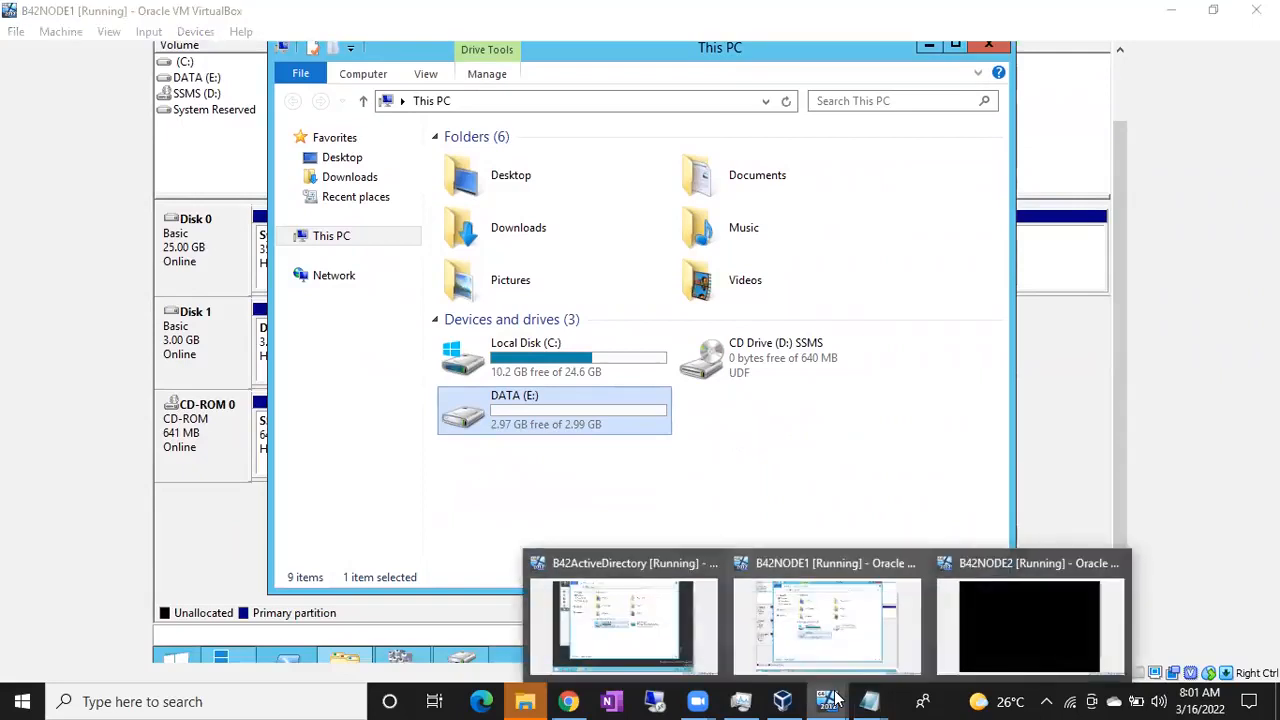
click(988, 615)
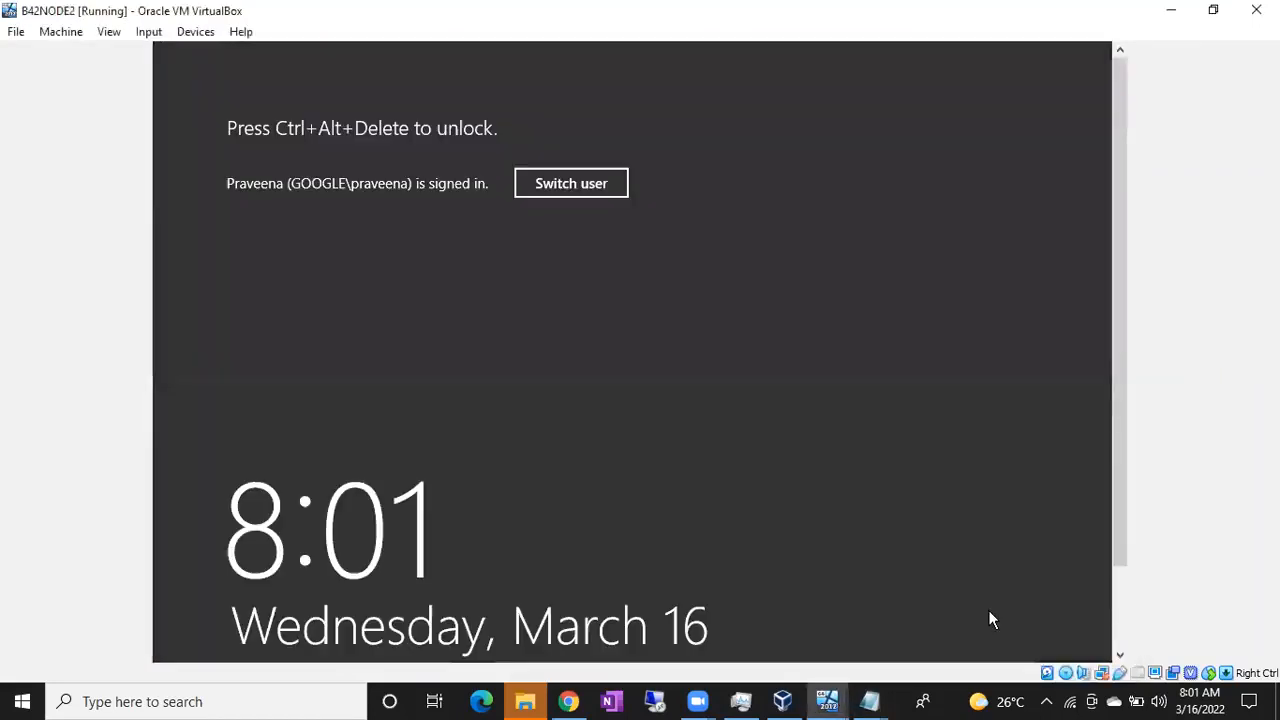
key(ctrl+alt+Delete)
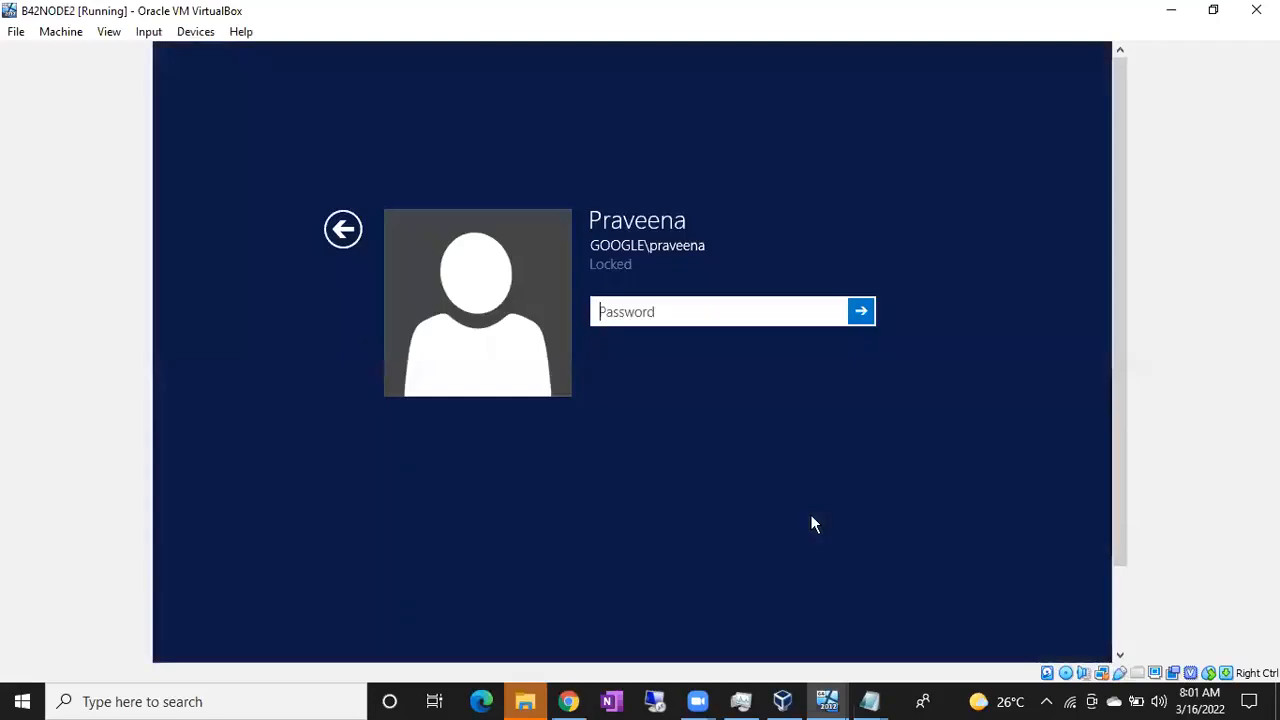
text(•••••••••••)
key(Return)
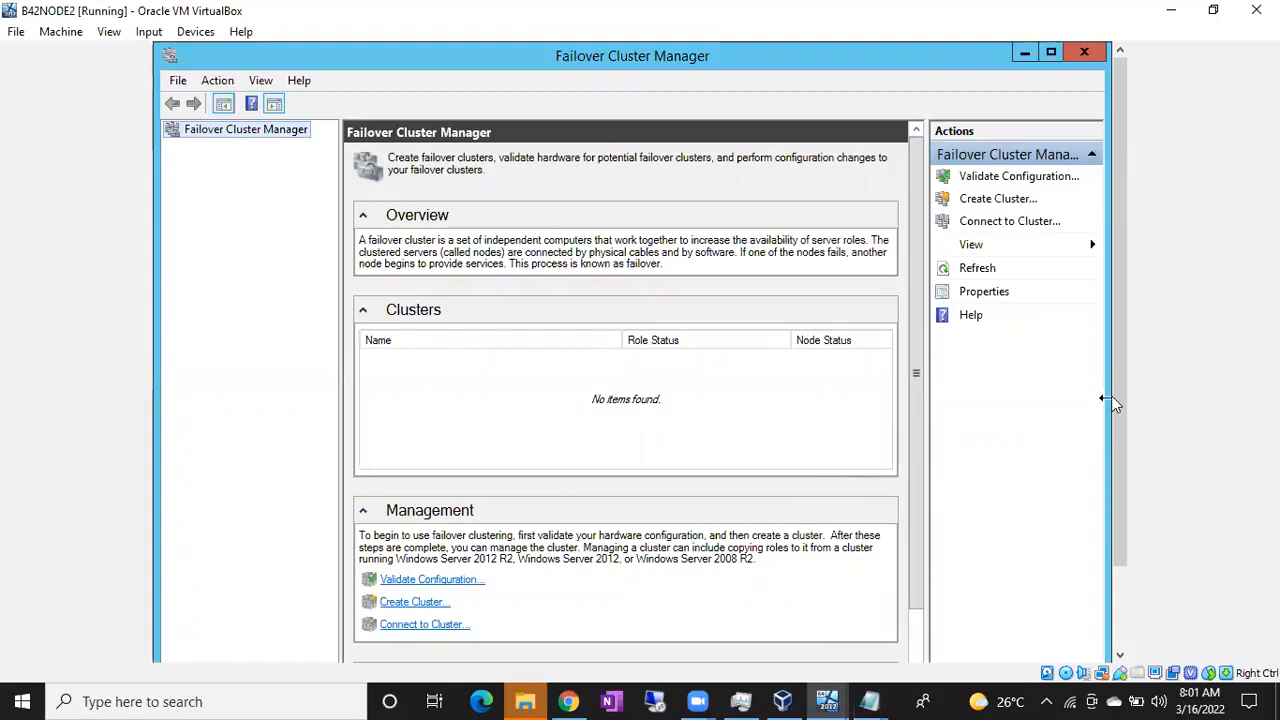
Minimize Failover Cluster Manager, Services and Server Manager, and launch iSCSI Initiator from Start search
mouse_move(1117, 396)
mouse_down()
mouse_move(1117, 469)
mouse_move(1117, 390)
mouse_up()
click(1030, 56)
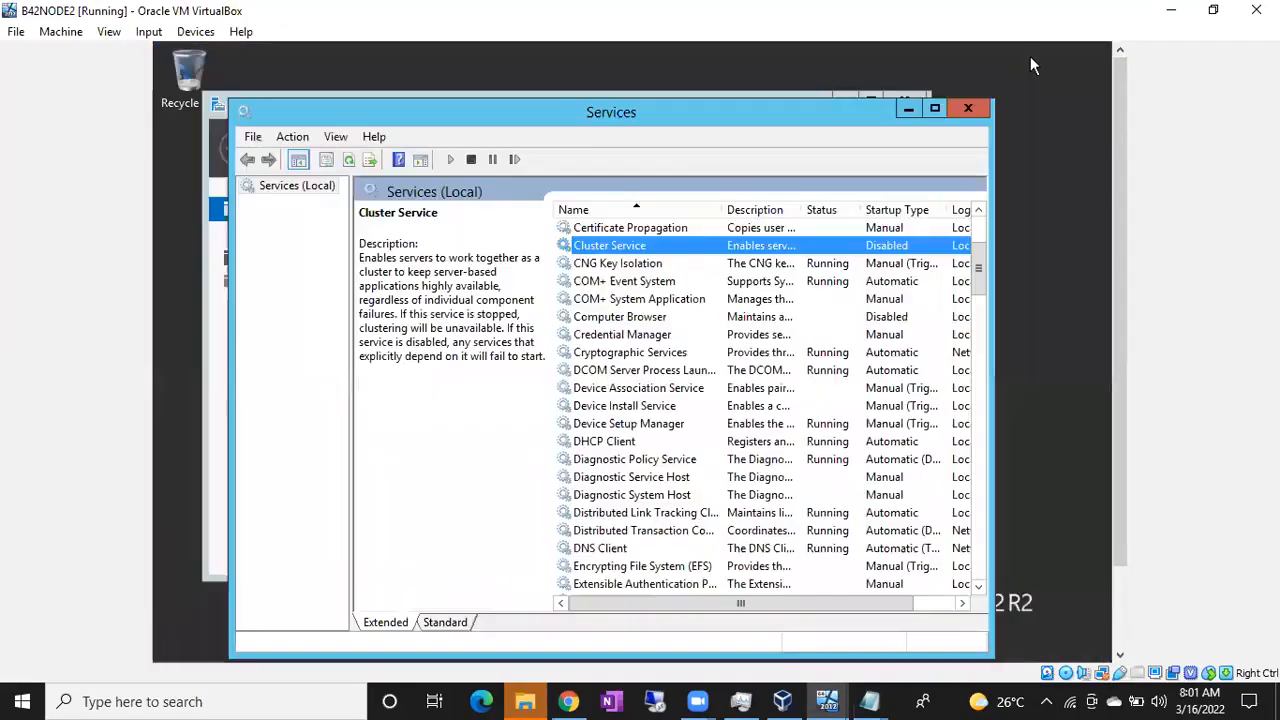
click(905, 110)
click(843, 105)
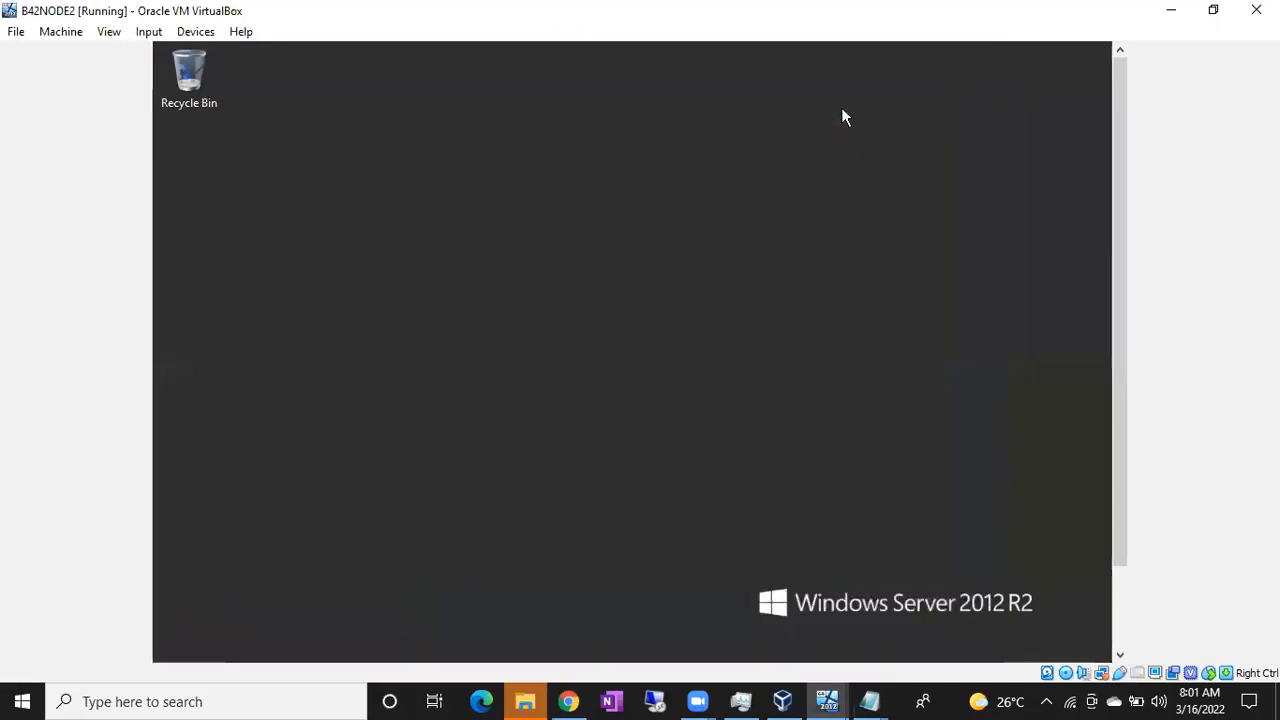
key(super)
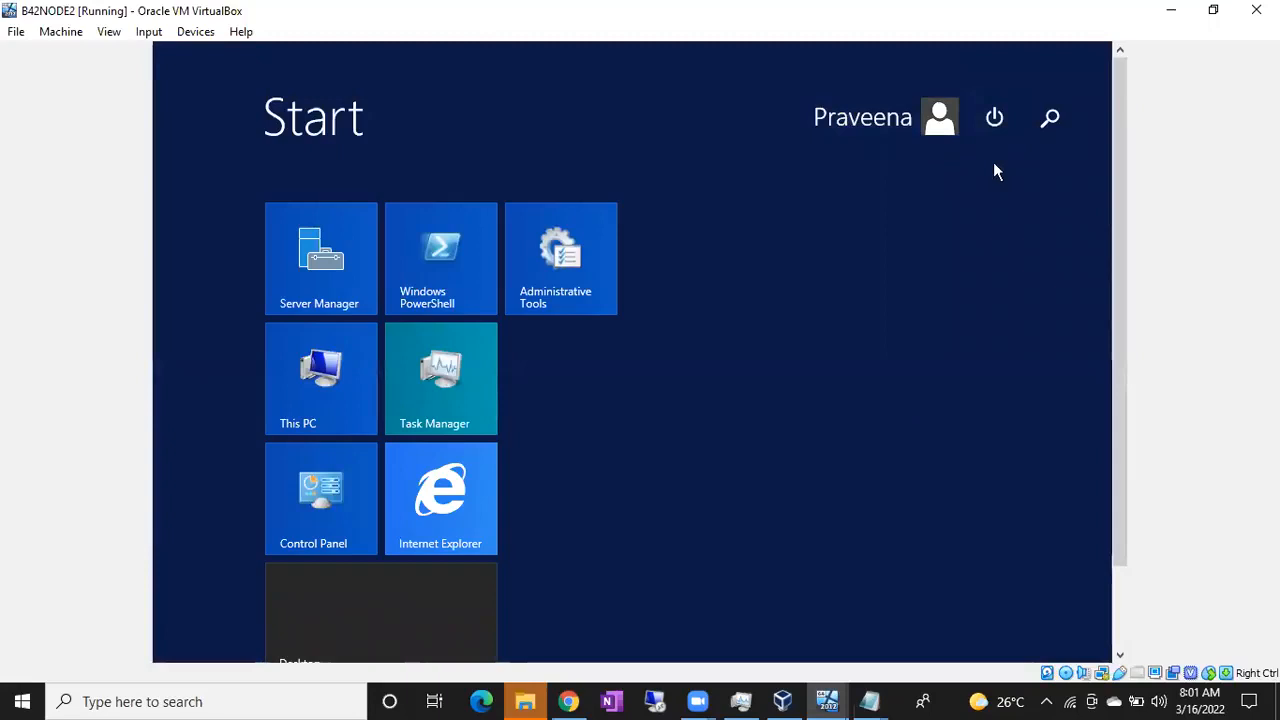
text(iscSI Initiator)
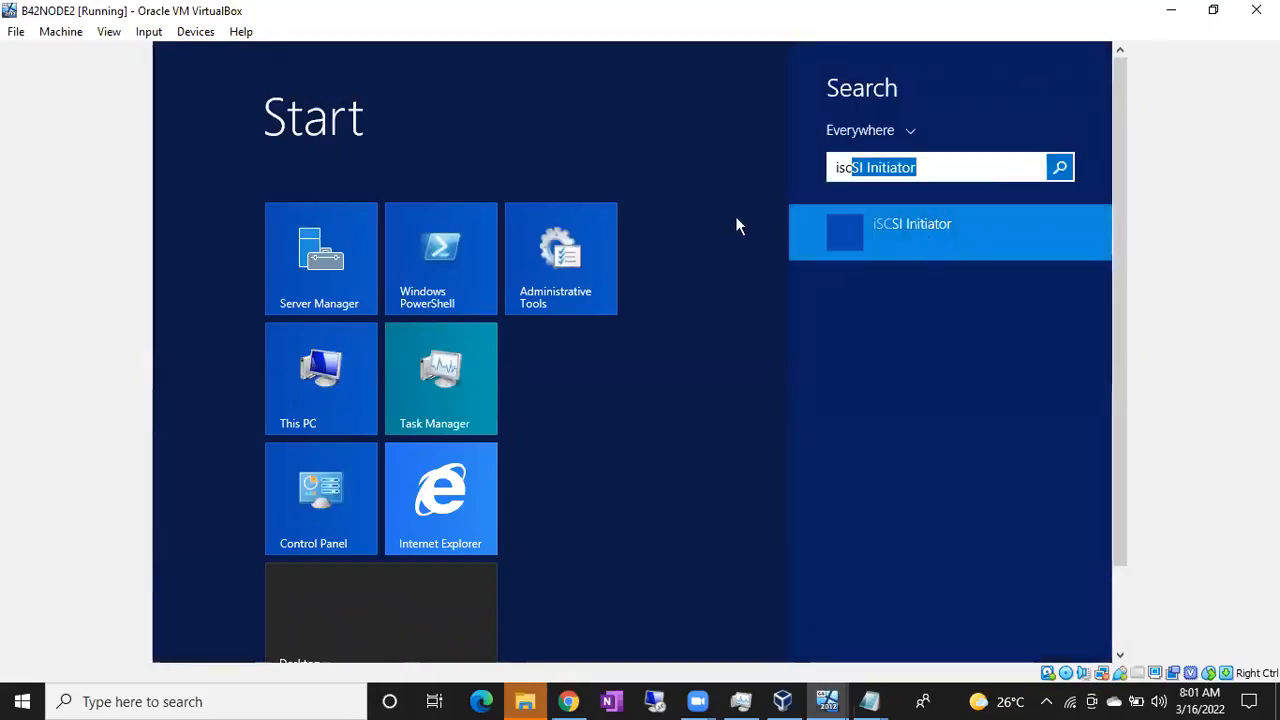
key(Return)
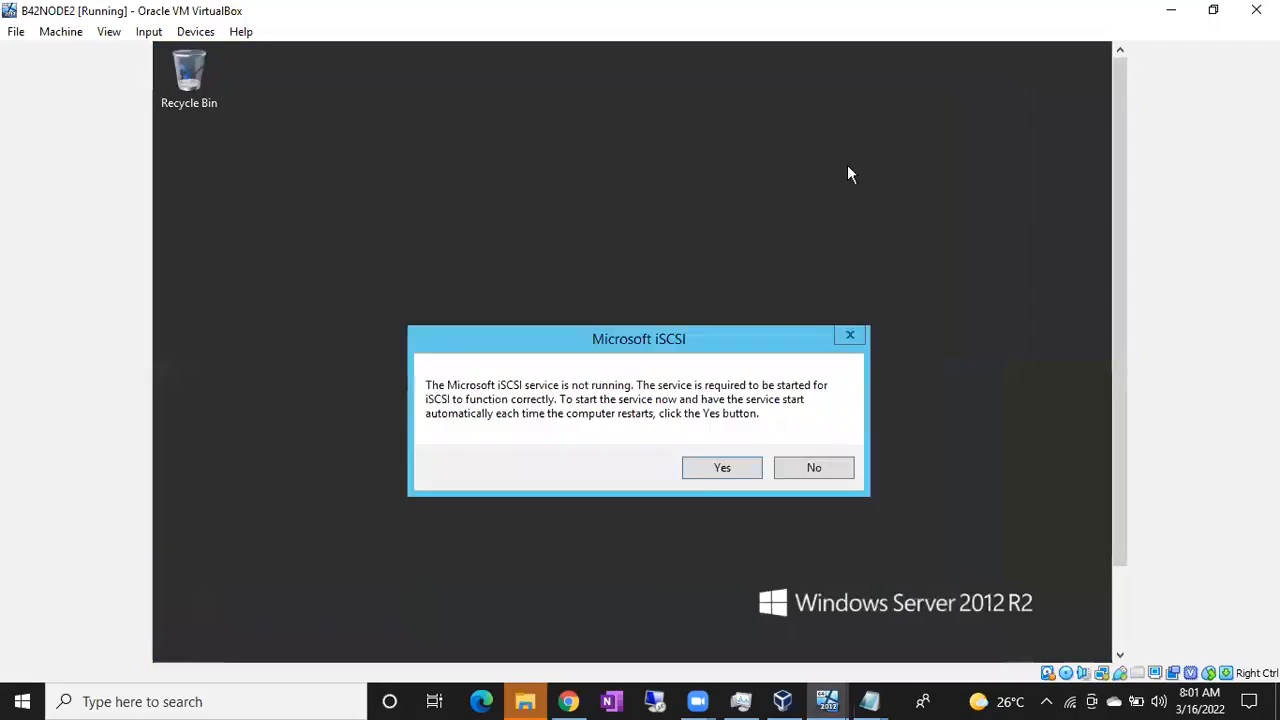
Start the iSCSI service, Quick Connect to 10.10.10.100, and close the initiator properties
click(724, 470)
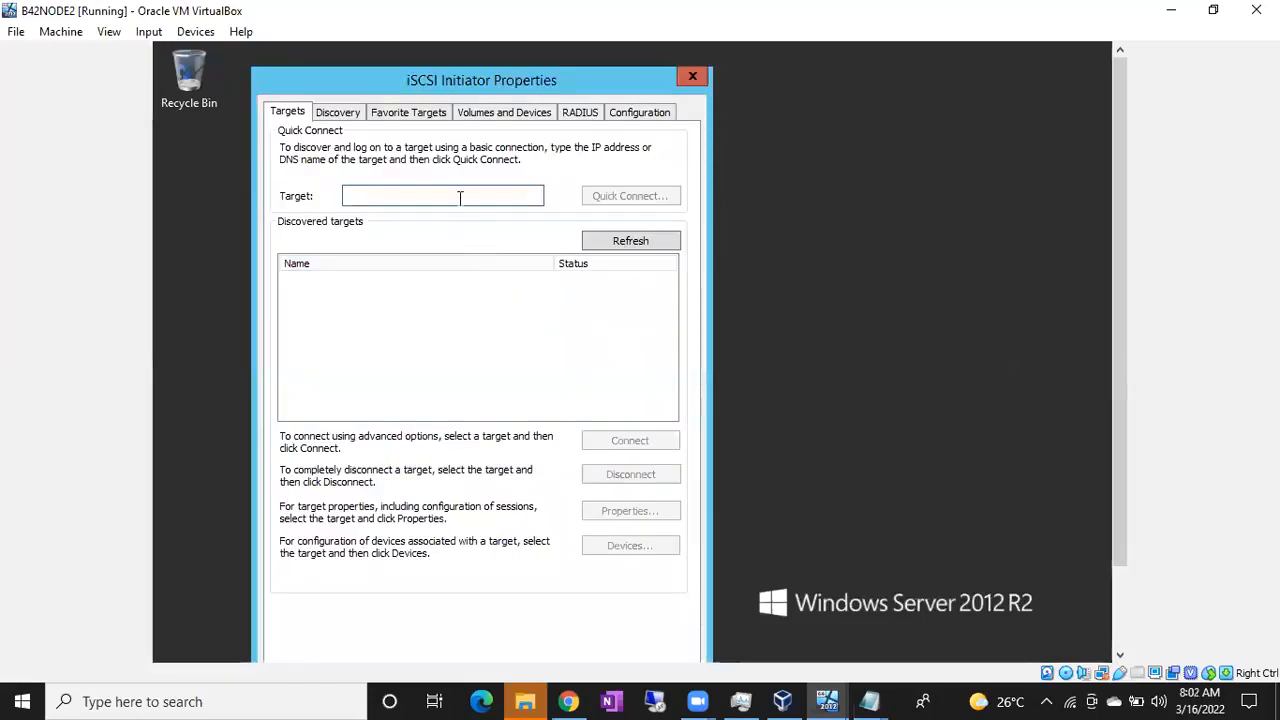
text(10.10)
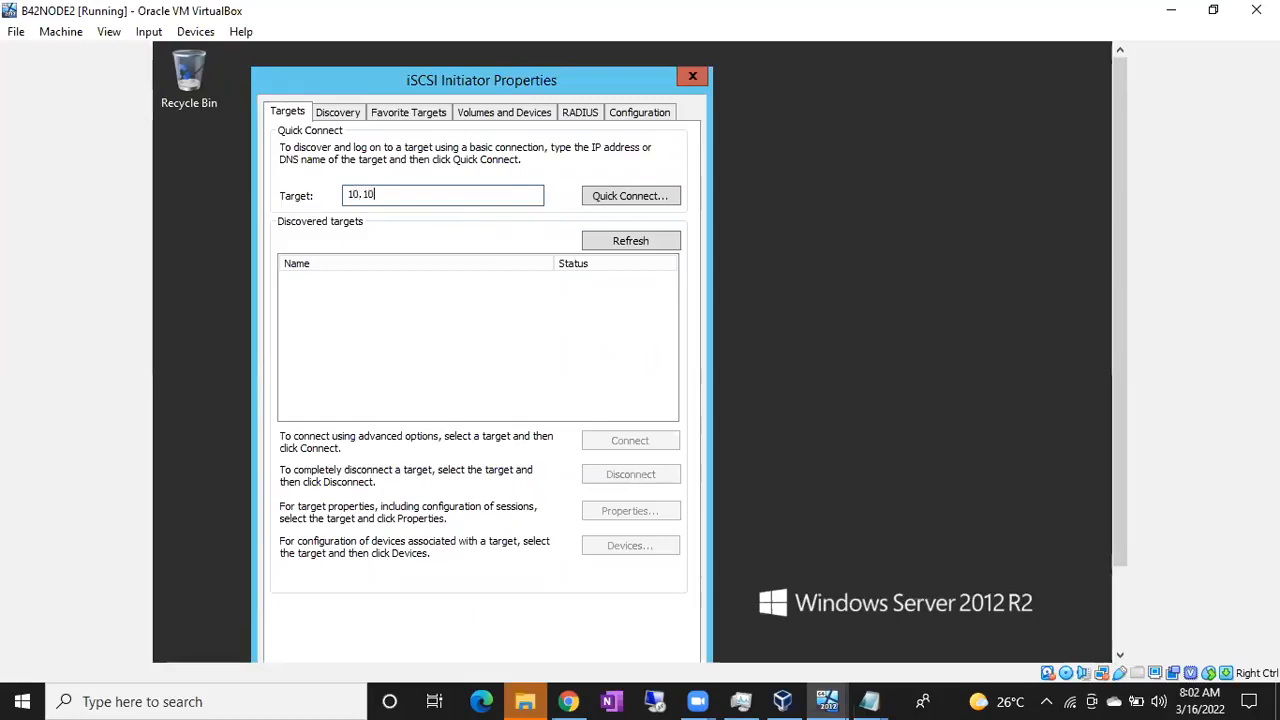
text(.10.100)
click(642, 196)
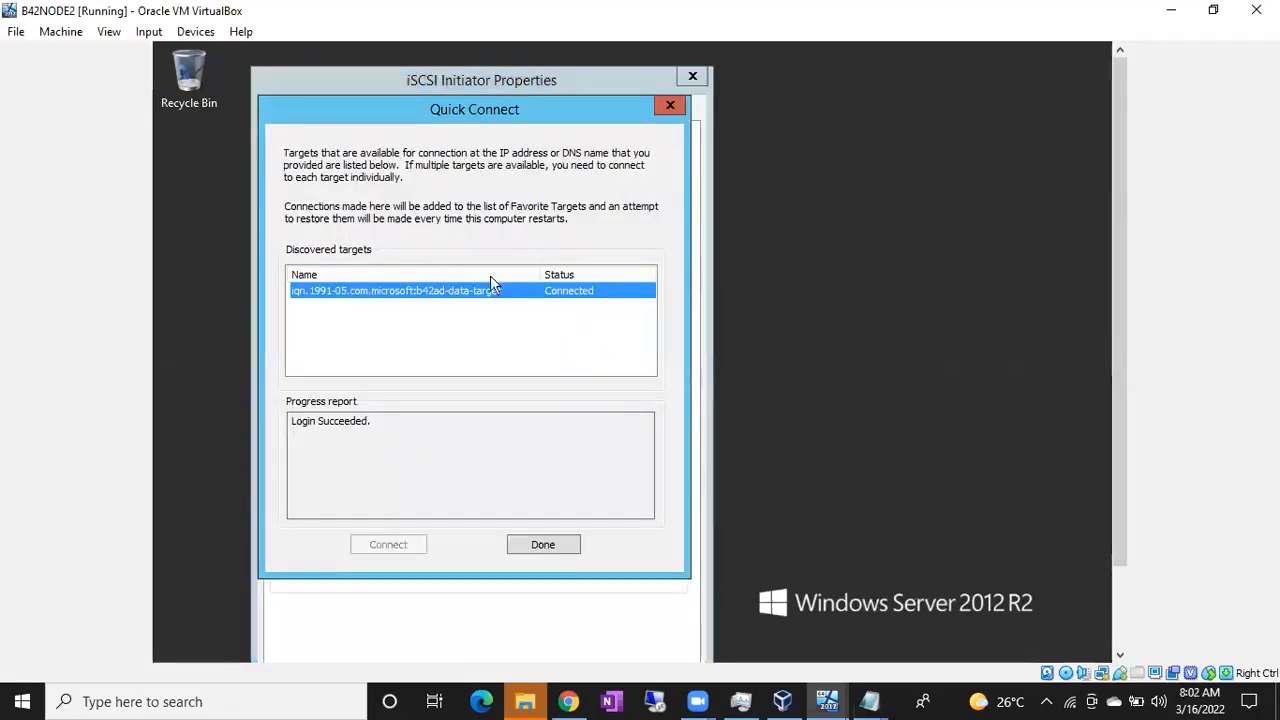
click(536, 545)
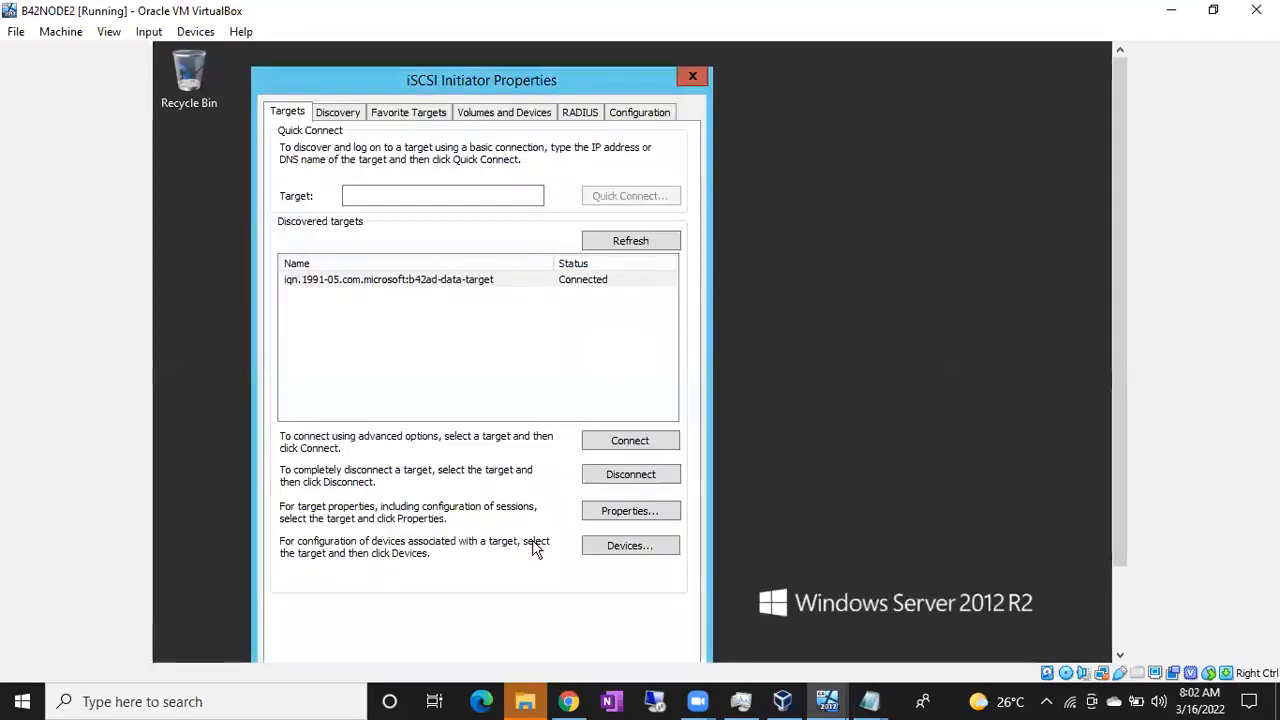
drag(1117, 309, 1080, 508)
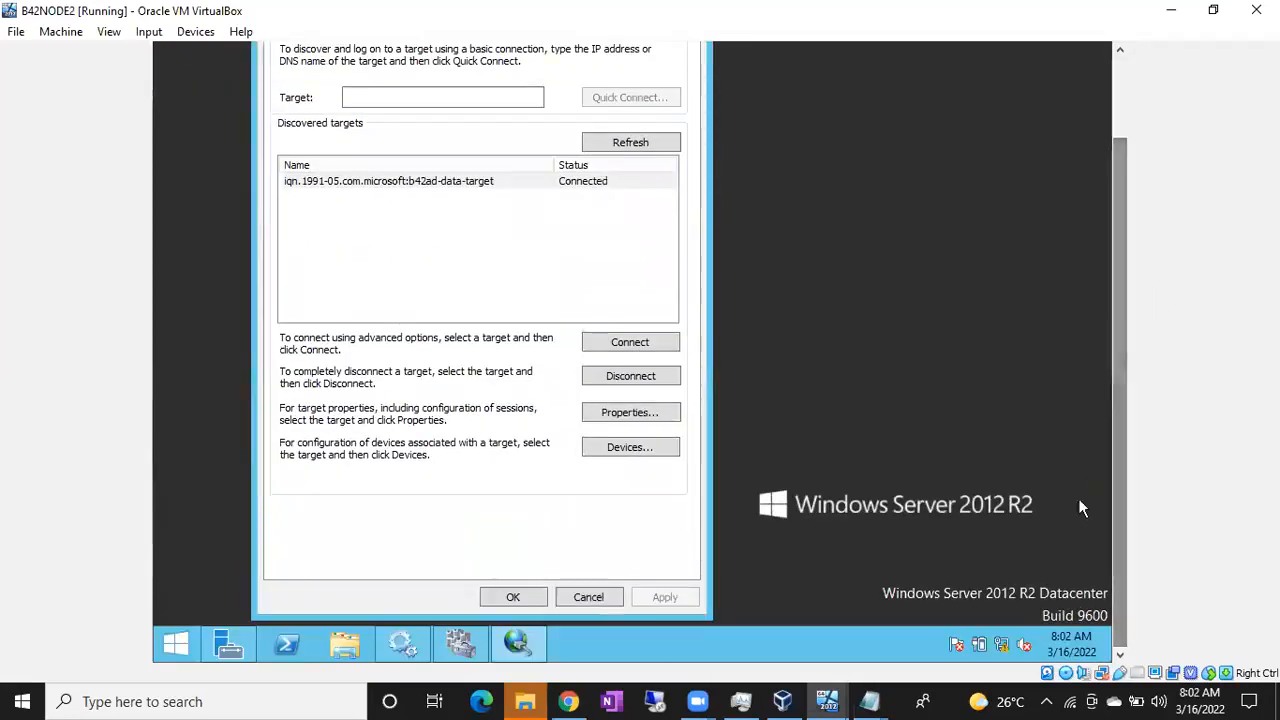
click(530, 599)
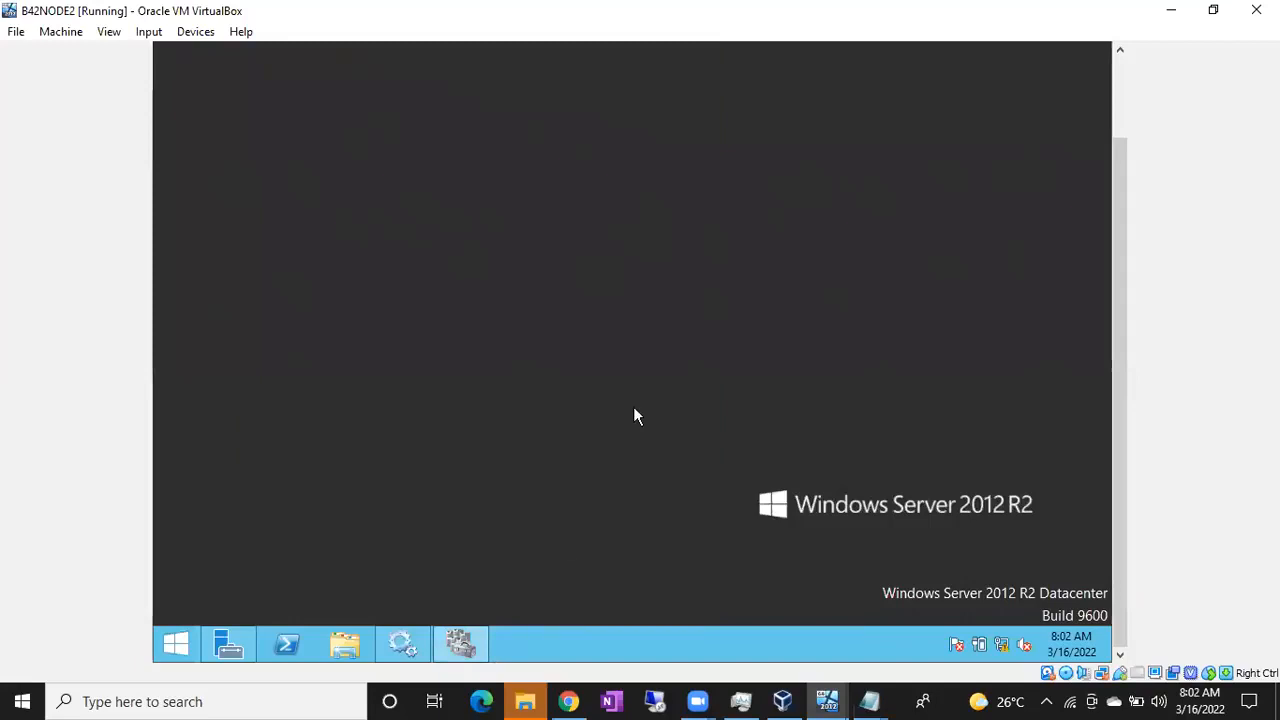
drag(1127, 341, 1100, 280)
Run diskmgmt.msc on B42NODE2 and maximize Disk Management, showing Disk 1 offline
key(super+r)
text(dis)
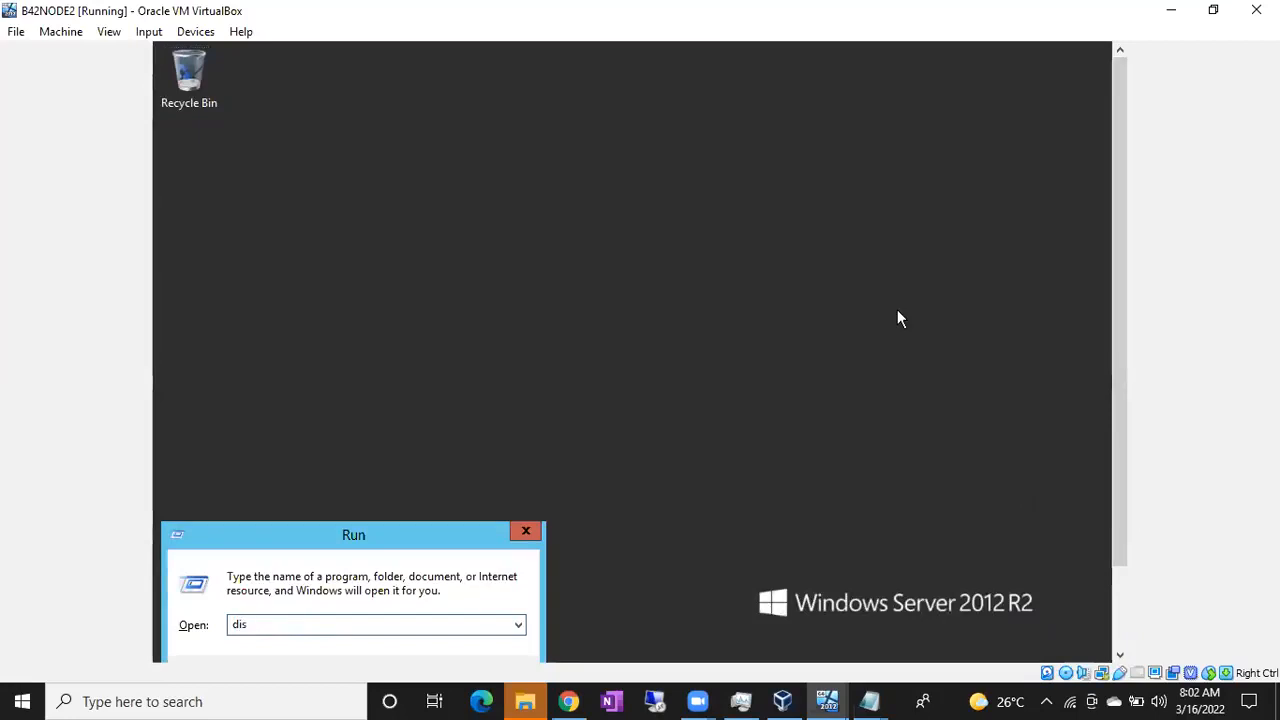
text(kmgmt.msc)
key(Return)
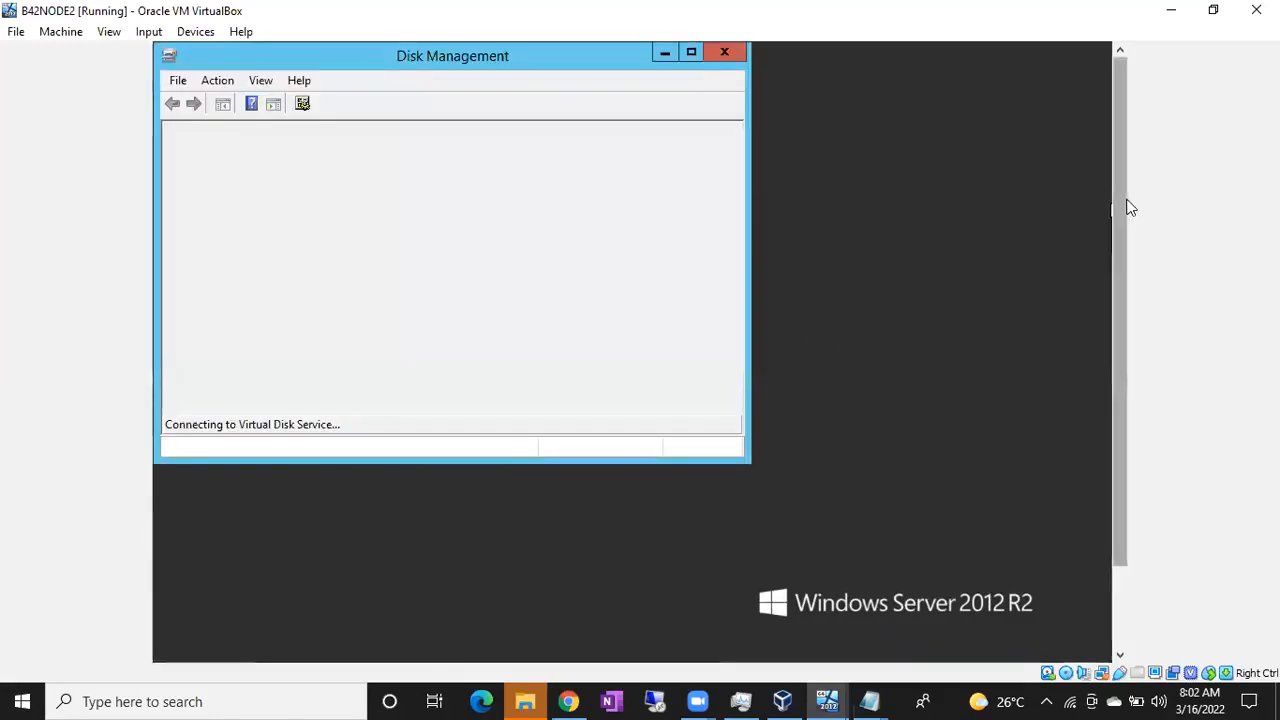
click(689, 52)
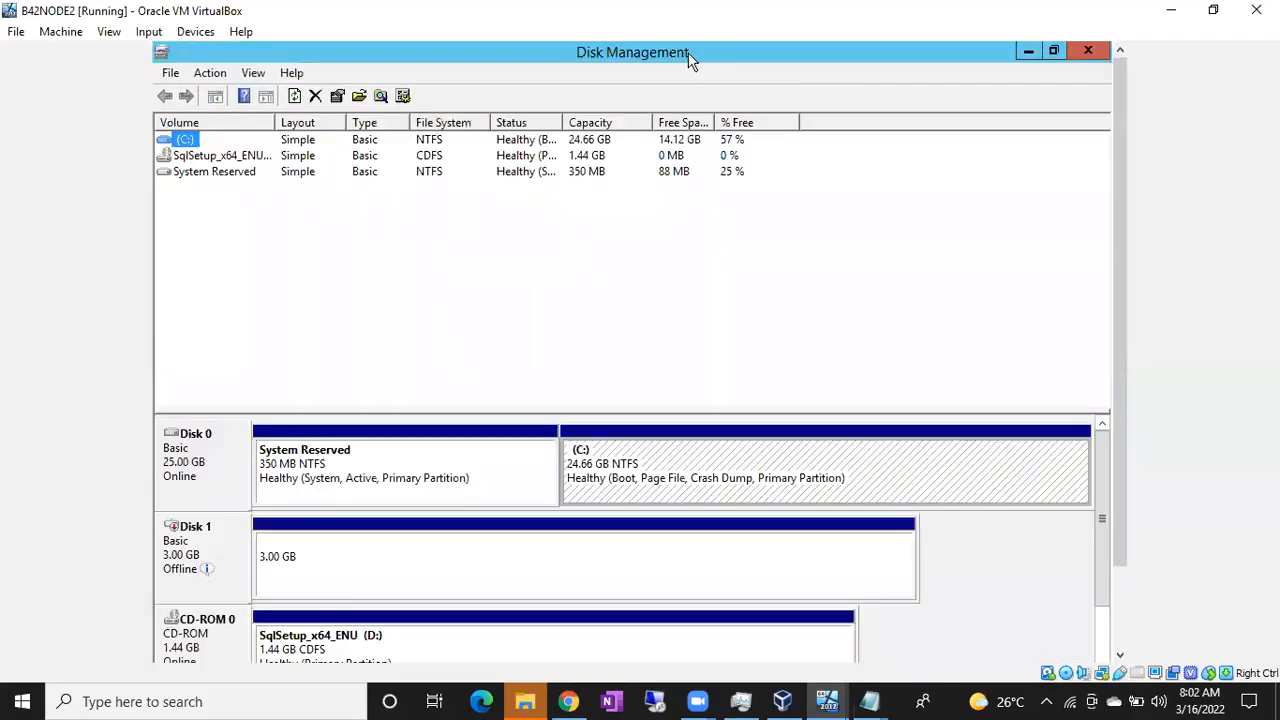
drag(1121, 183, 1140, 377)
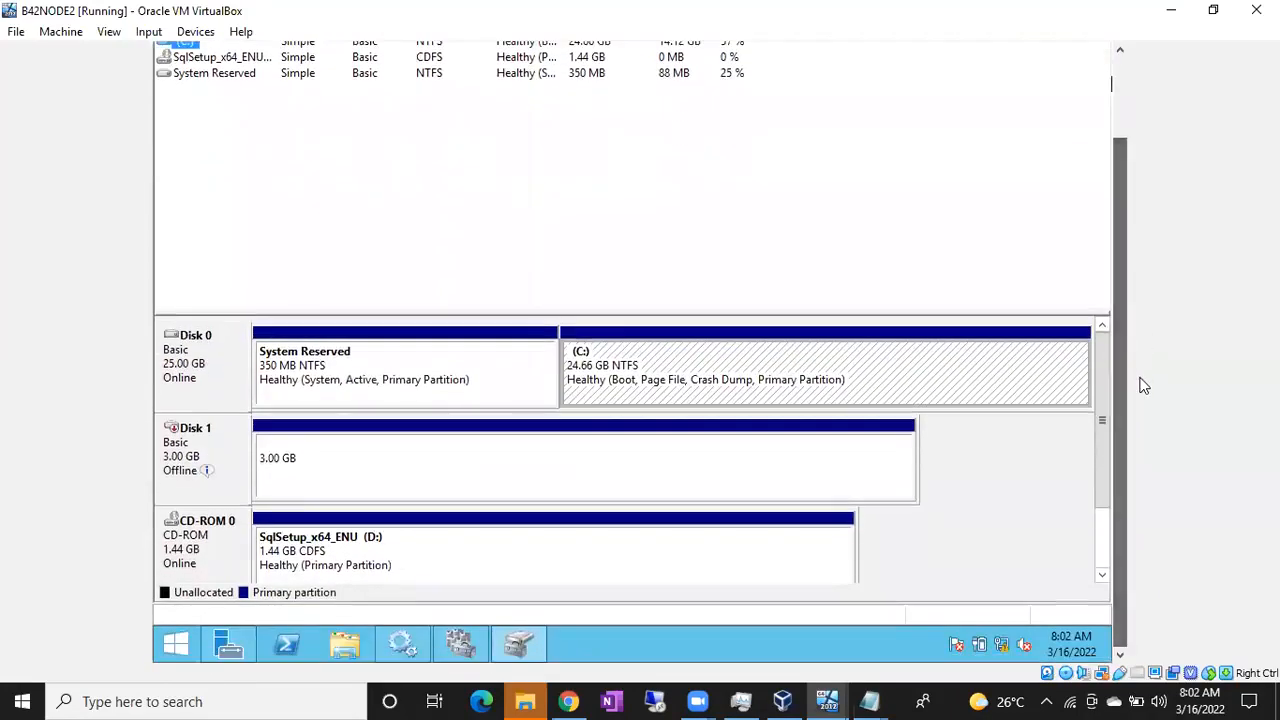
Check the node's drives in This PC, then minimize File Explorer
click(359, 651)
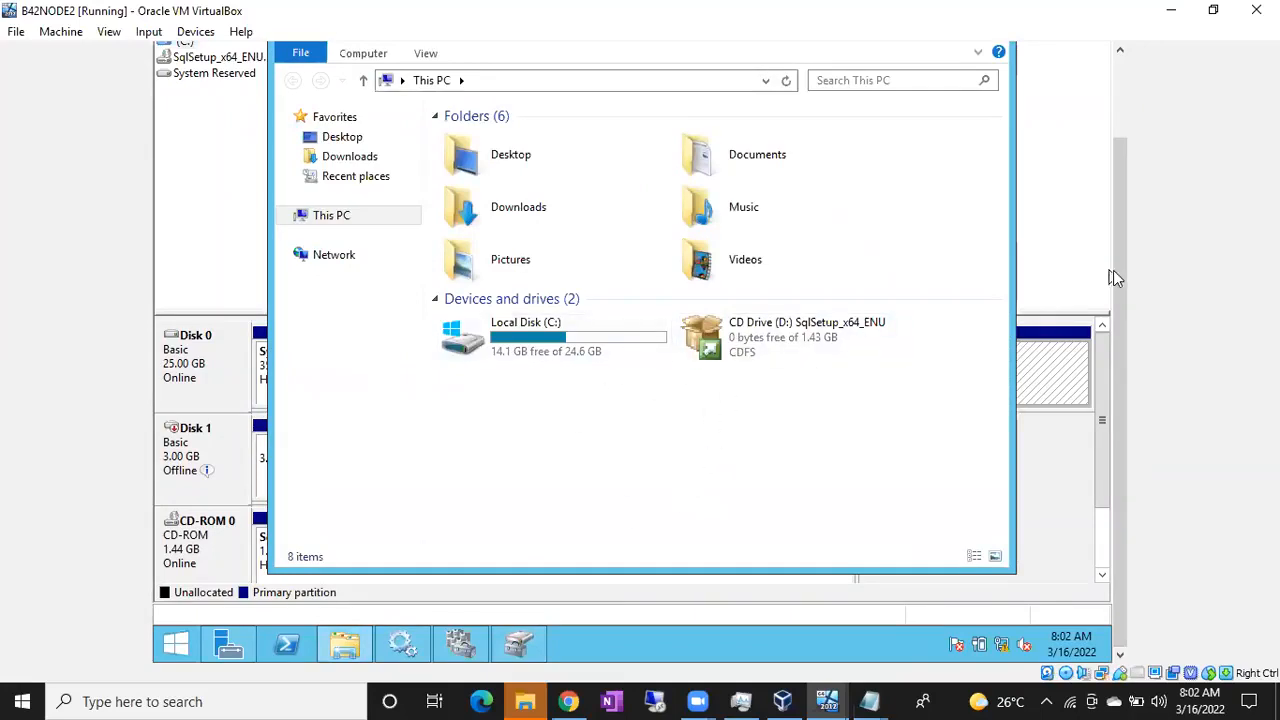
scroll(1118, 277, up, 2)
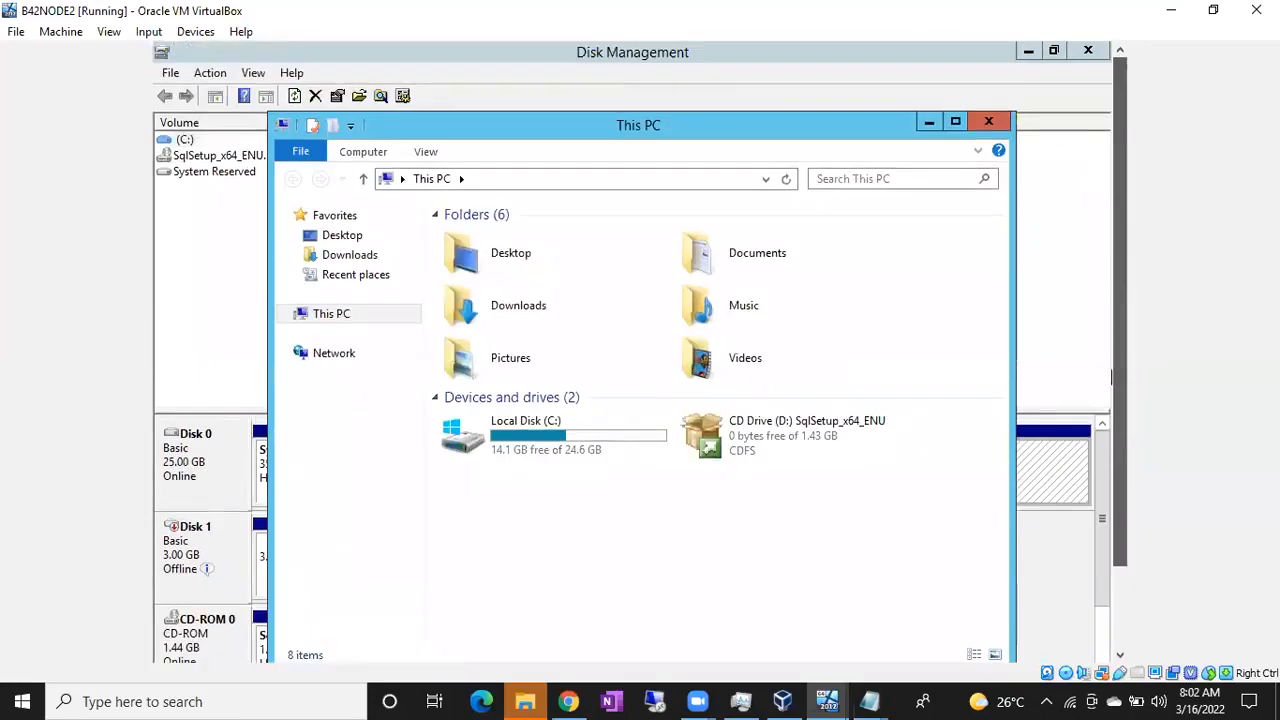
click(925, 121)
drag(1121, 177, 1130, 244)
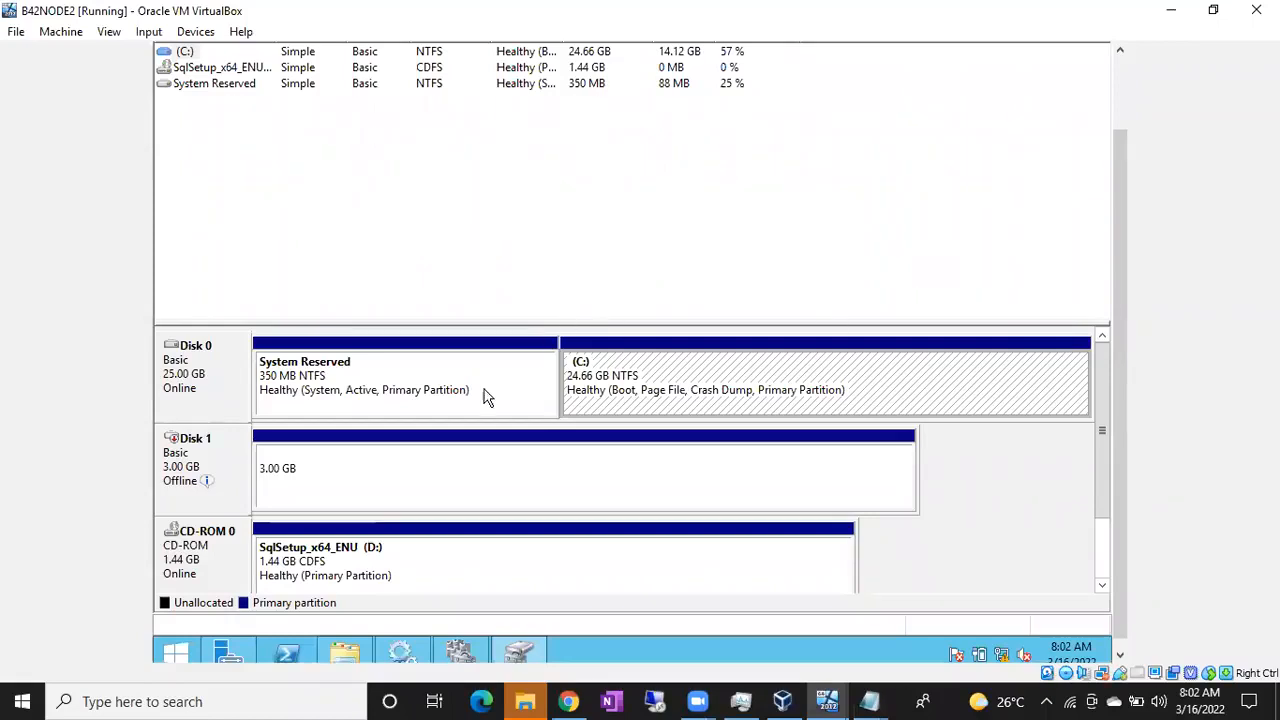
Bring Disk 1 online on B42NODE2 and confirm DATA (E:) appears in This PC with 2.97 GB free
click(228, 468)
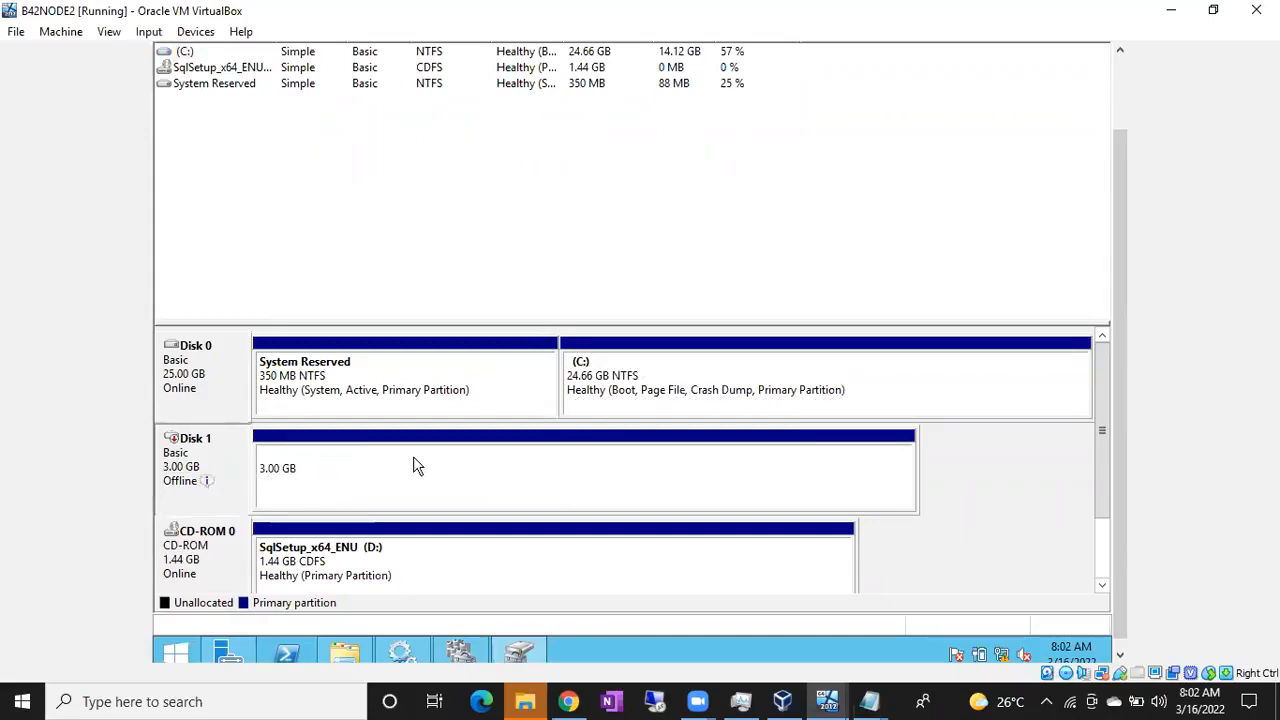
right_click(214, 481)
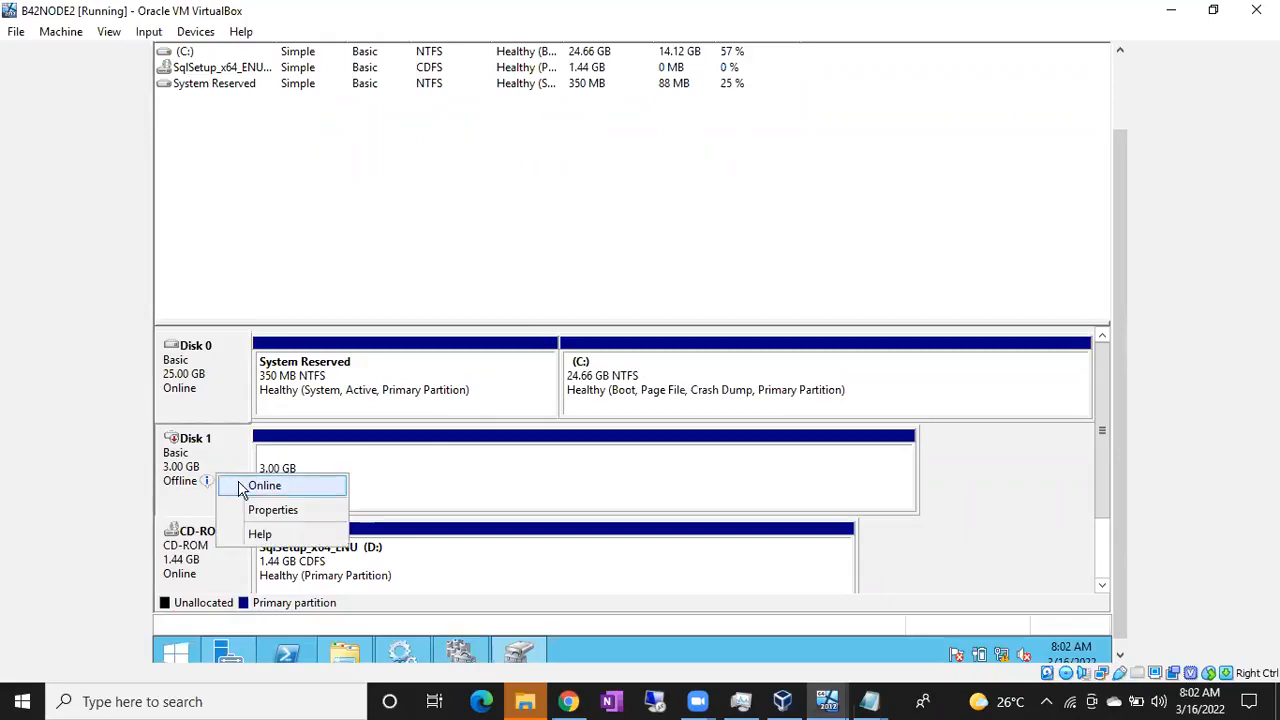
click(240, 486)
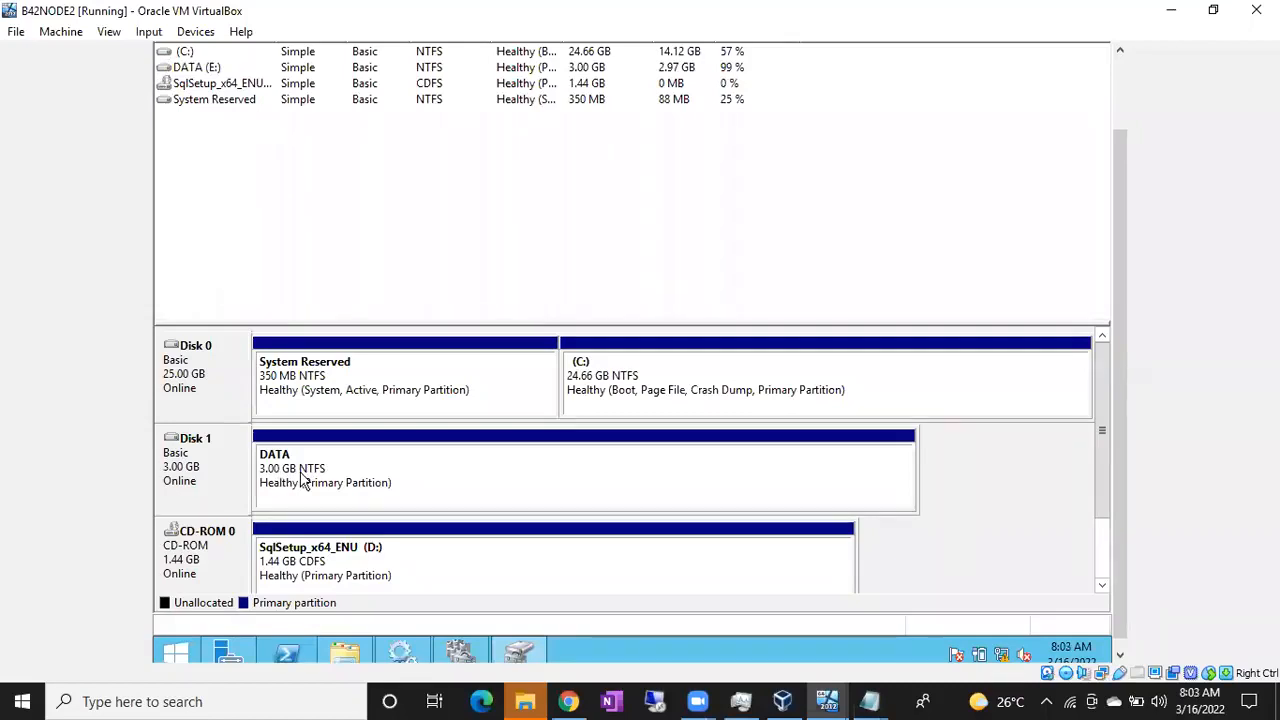
click(303, 478)
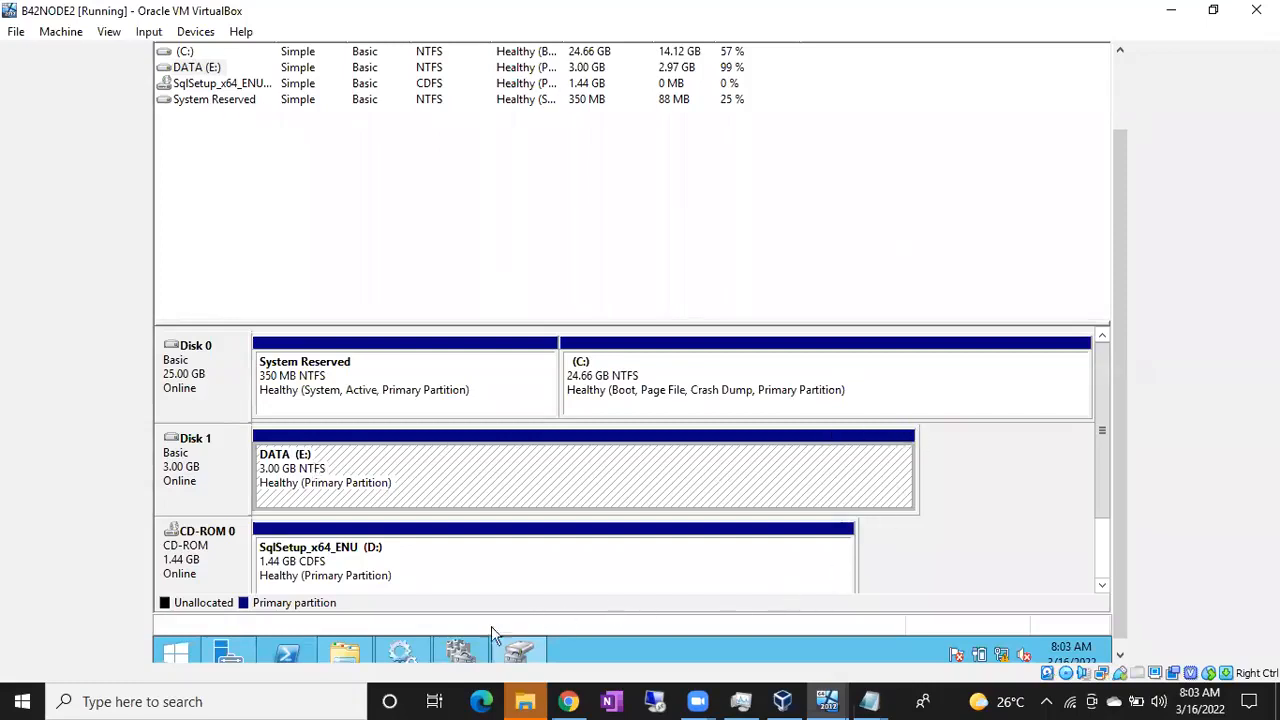
click(352, 652)
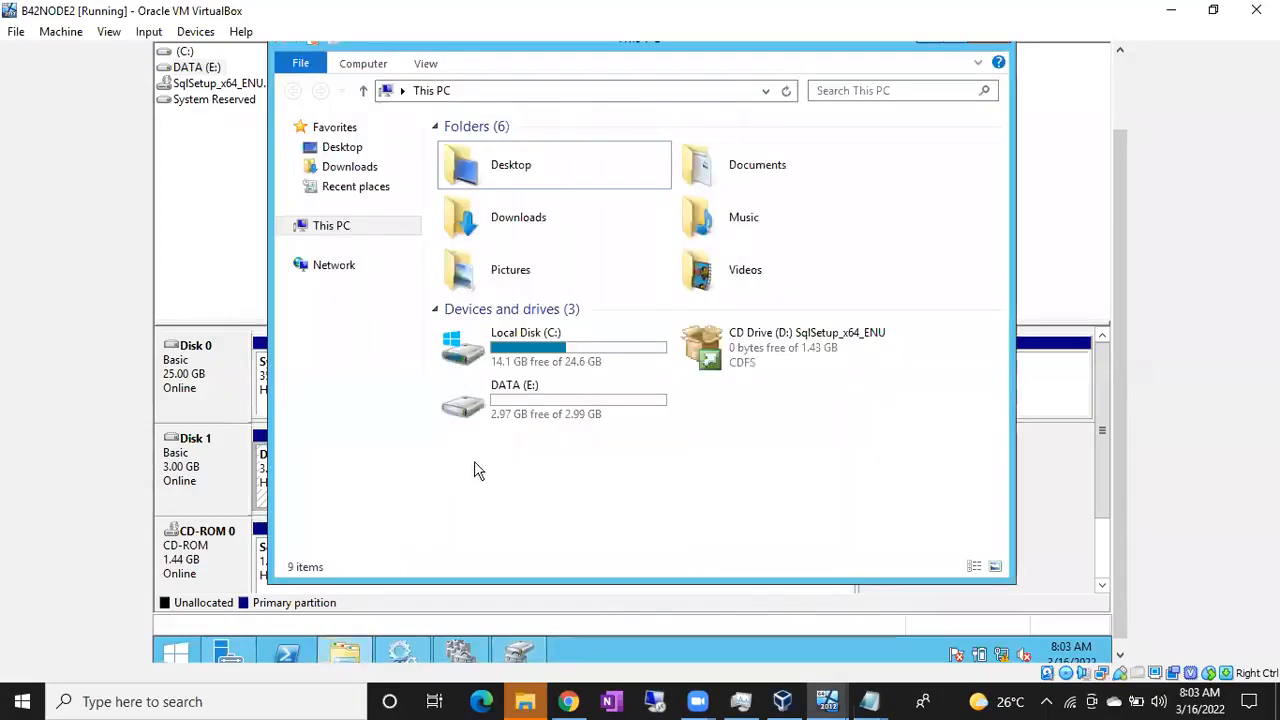
click(497, 397)
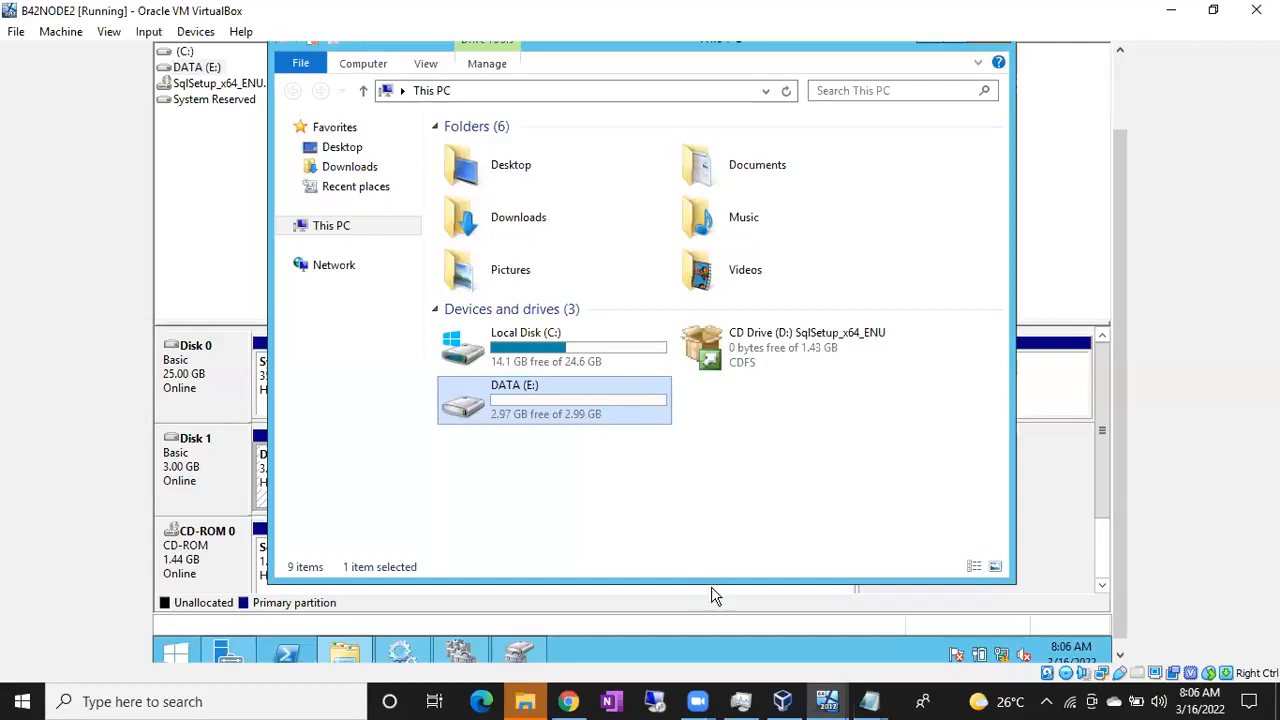
Cycle through the B42NODE1 and B42NODE2 VMs, ending on B42ActiveDirectory showing only C: and D:
click(827, 700)
click(782, 635)
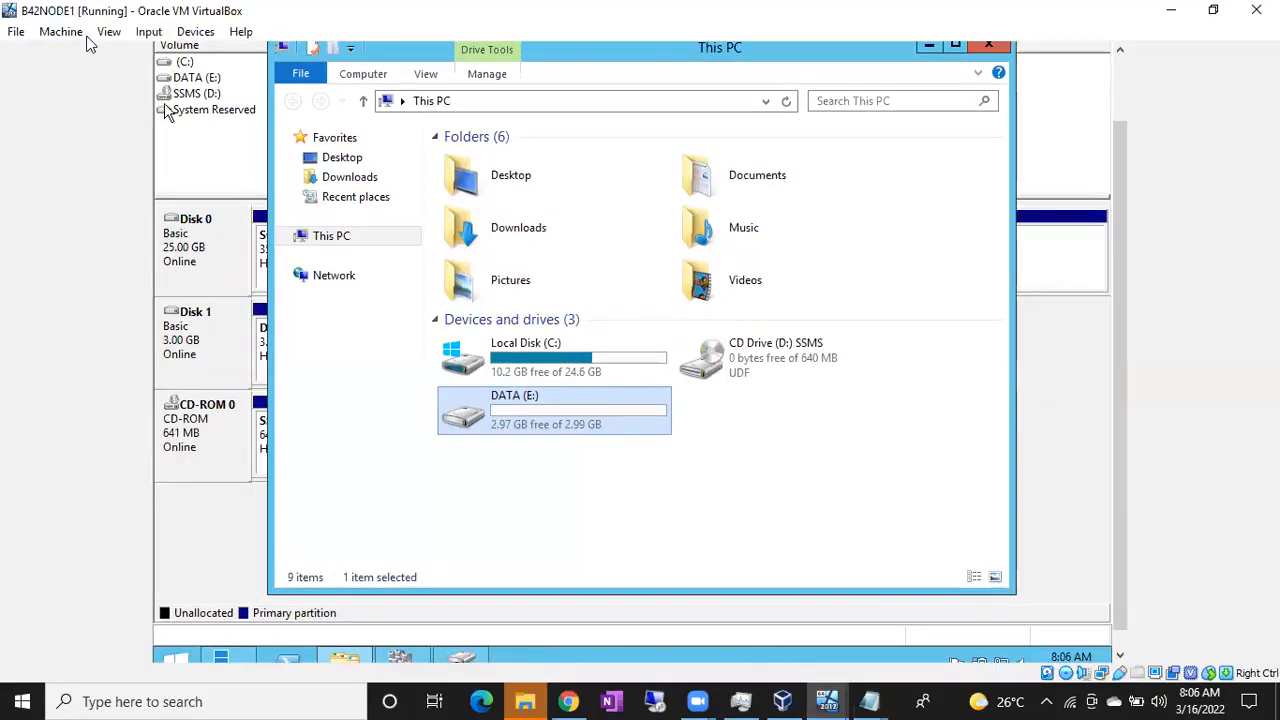
click(832, 697)
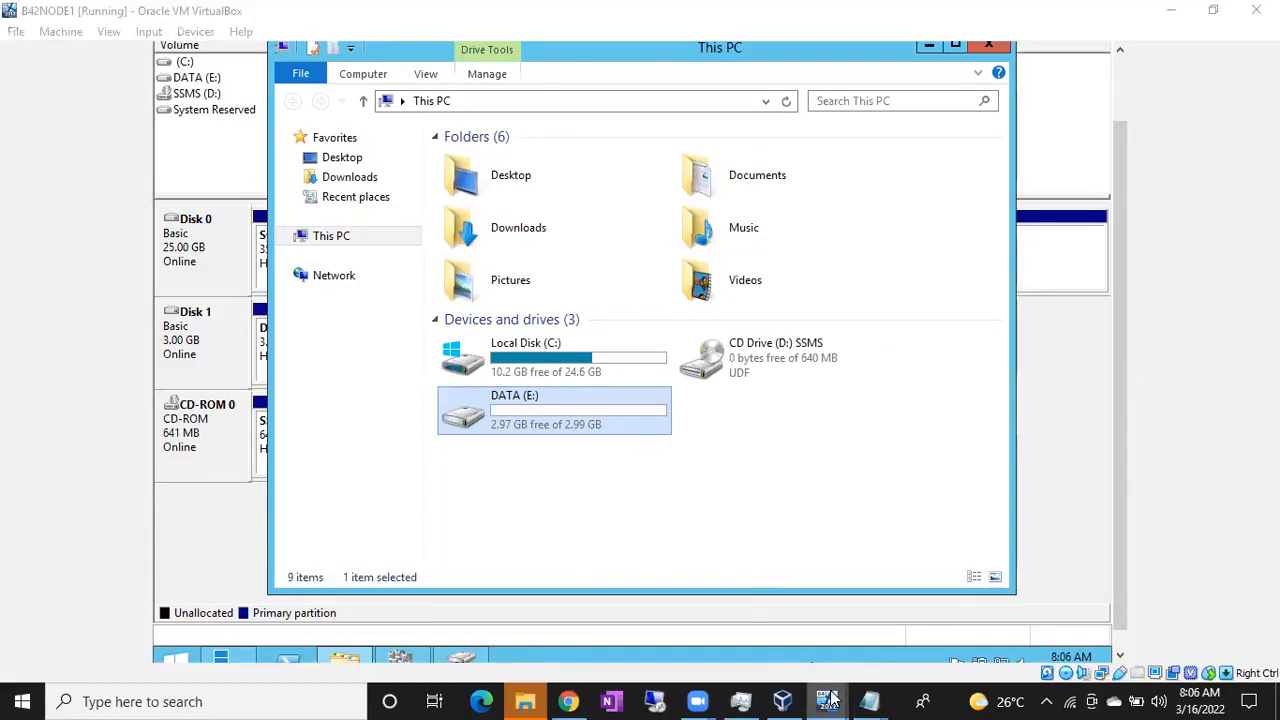
click(1006, 634)
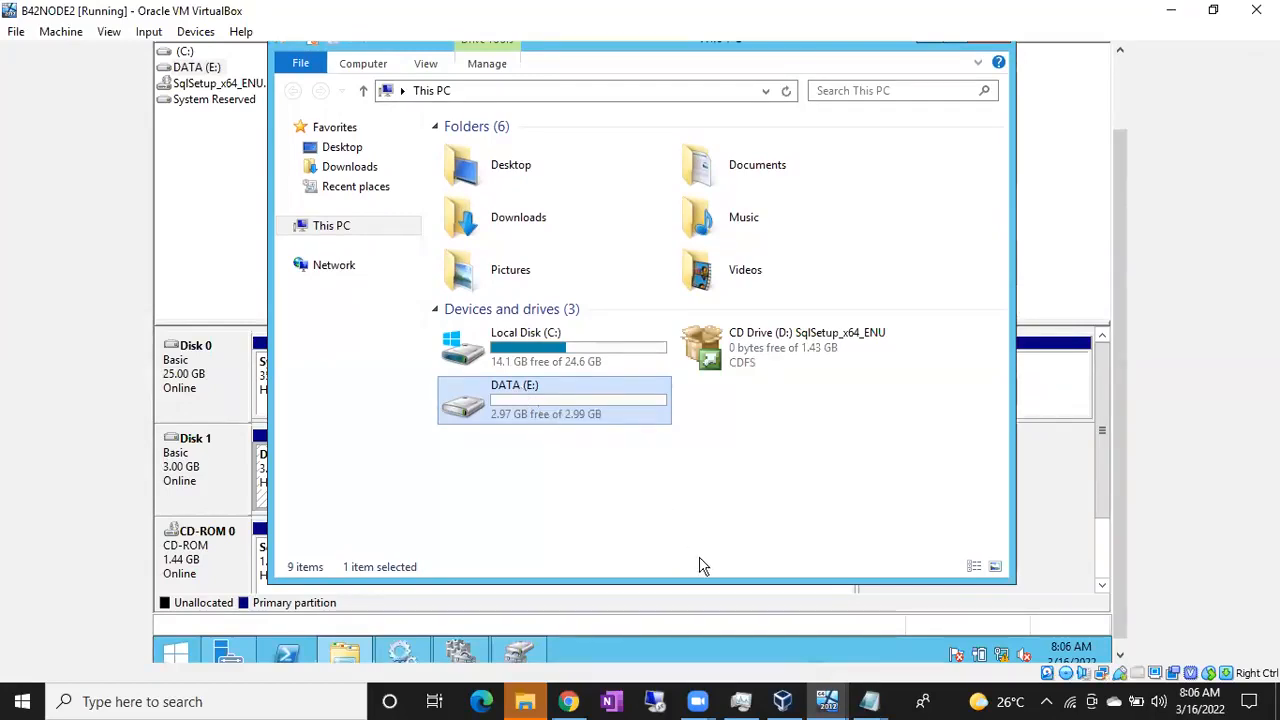
click(785, 701)
click(670, 651)
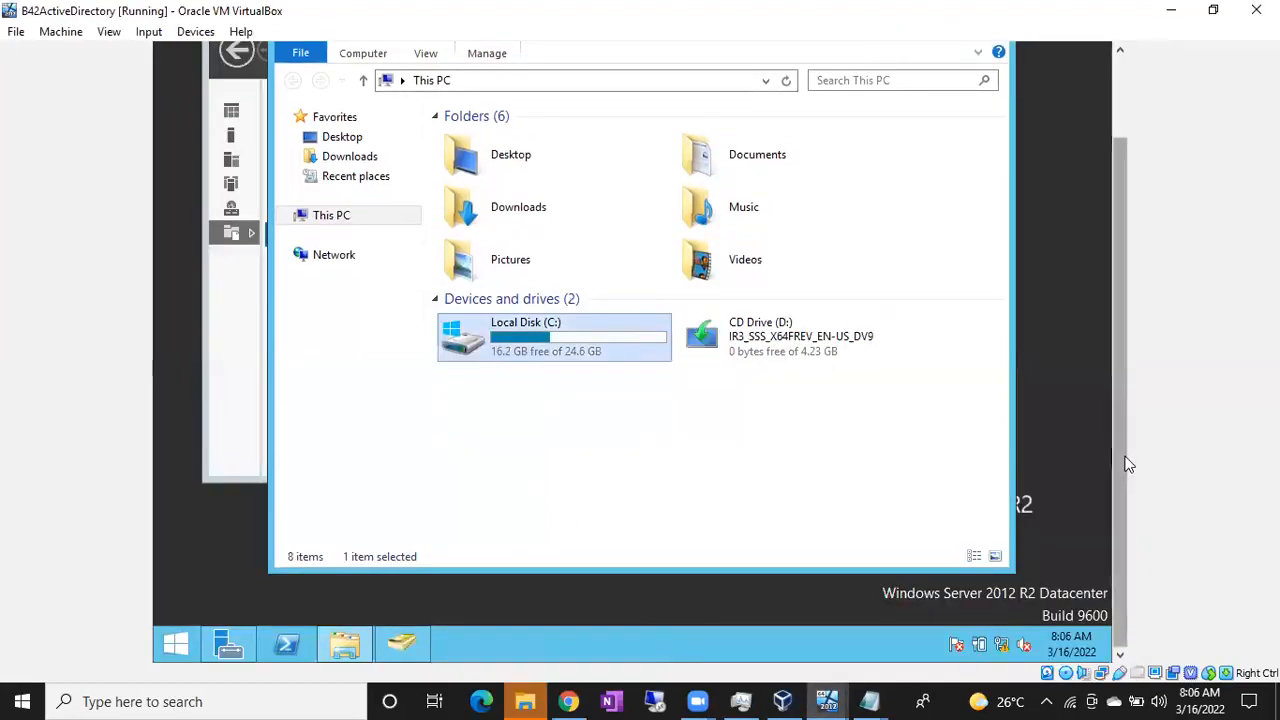
Minimize This PC to reveal Server Manager's iSCSI page listing VirtualDisks.vhdx on B42AD
scroll(1122, 457, up, 2)
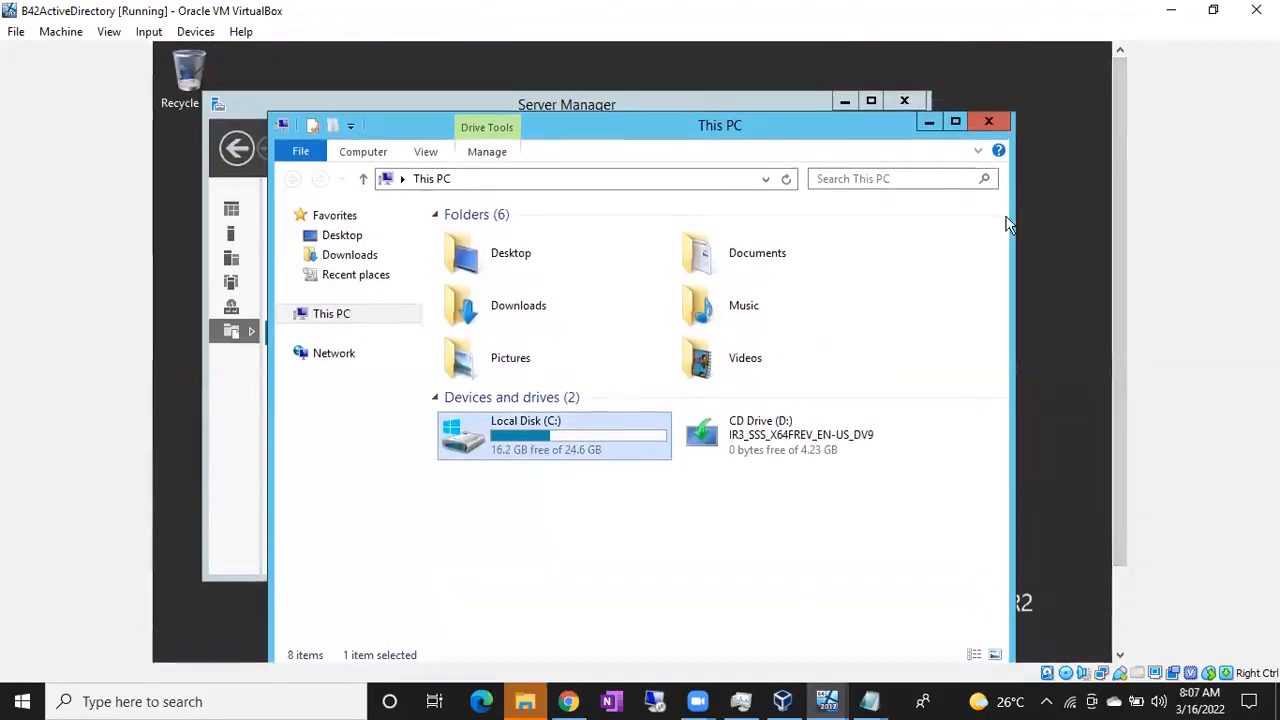
click(929, 121)
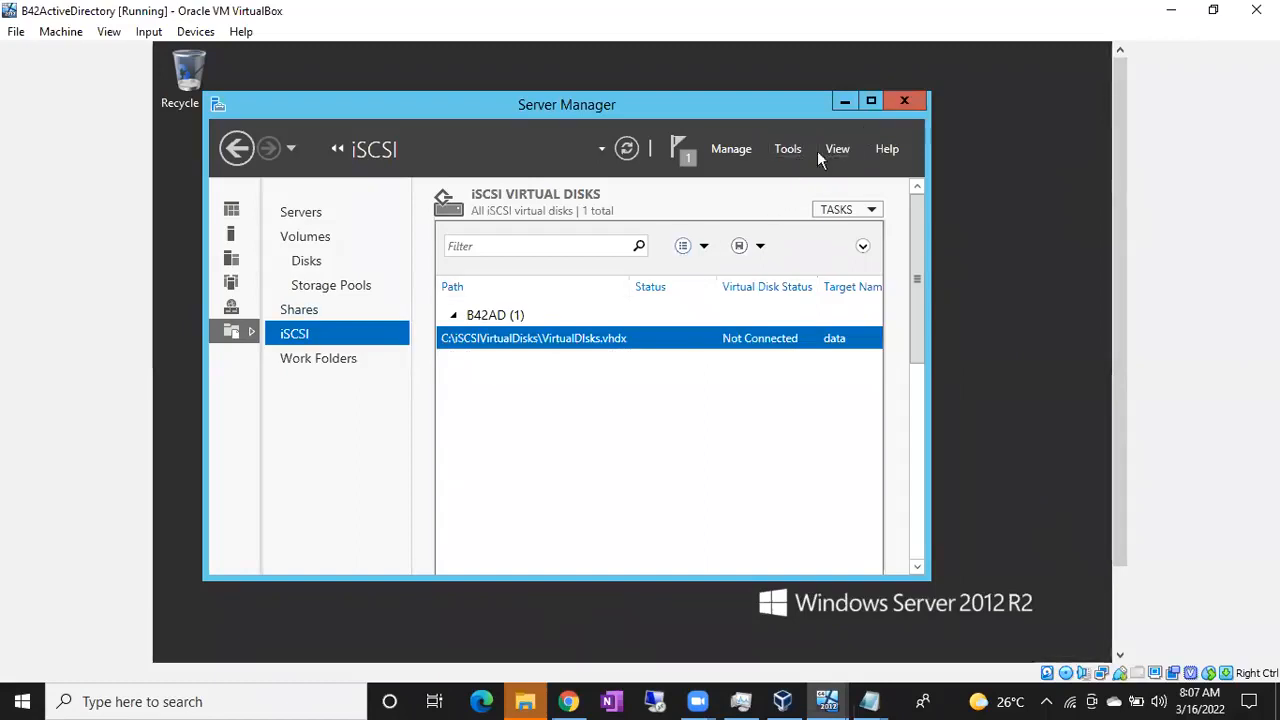
right_click(516, 404)
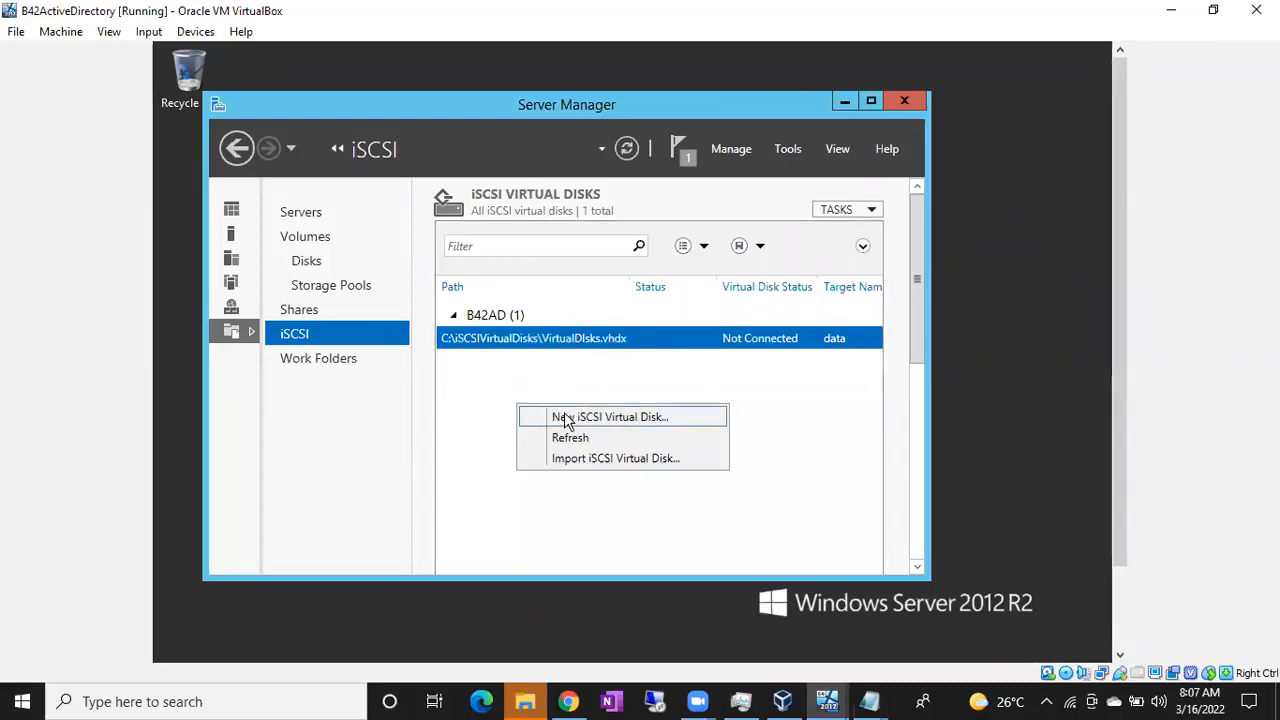
Start a new iSCSI virtual disk on C: and name it LOG
click(566, 416)
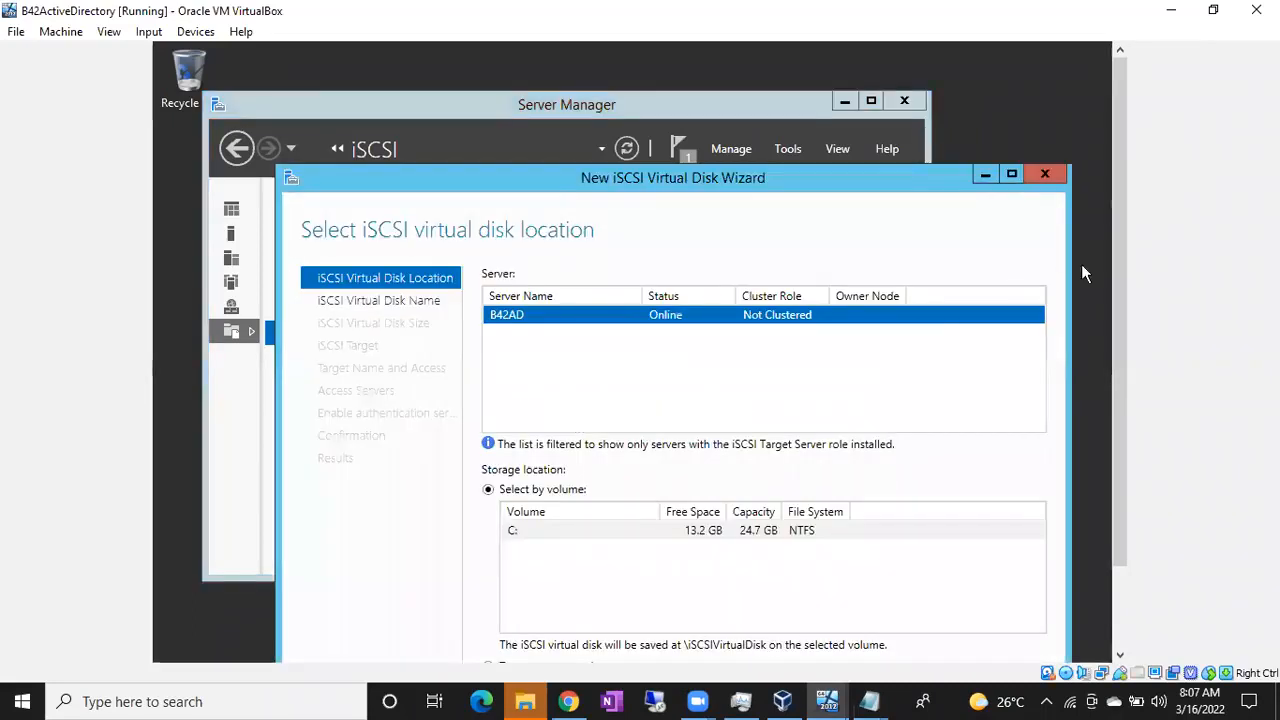
drag(1119, 282, 1119, 364)
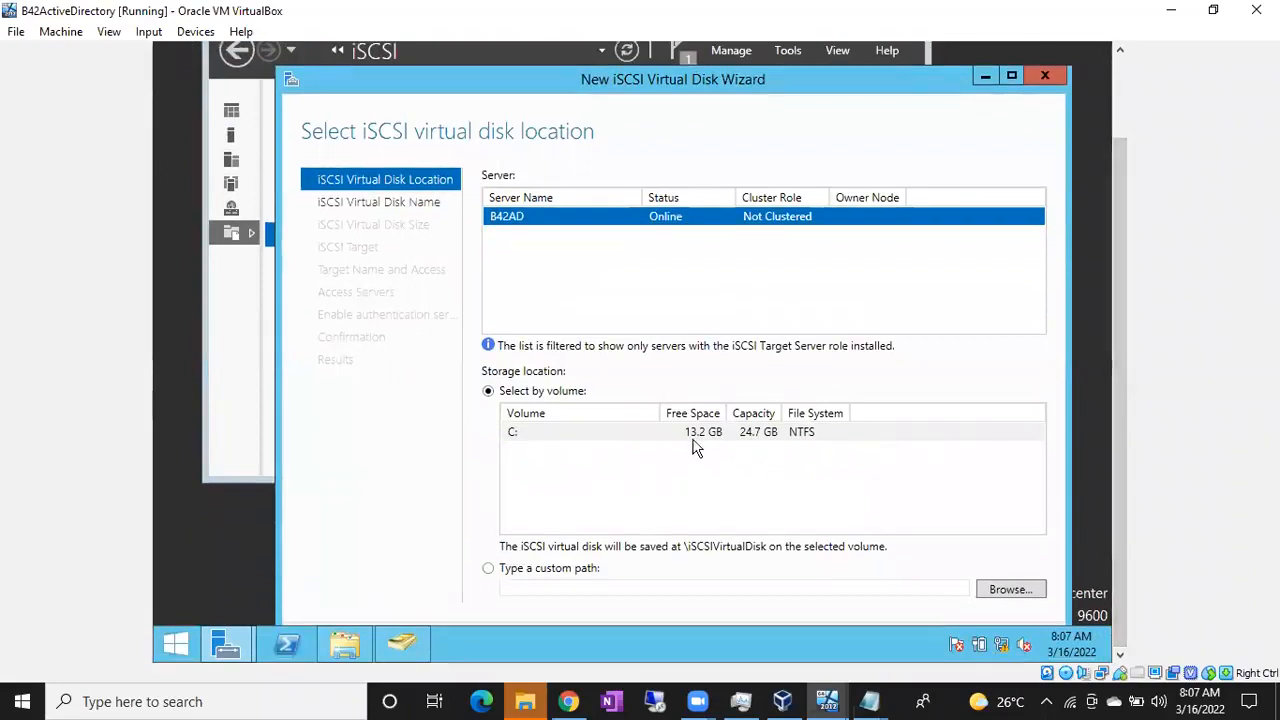
click(1013, 76)
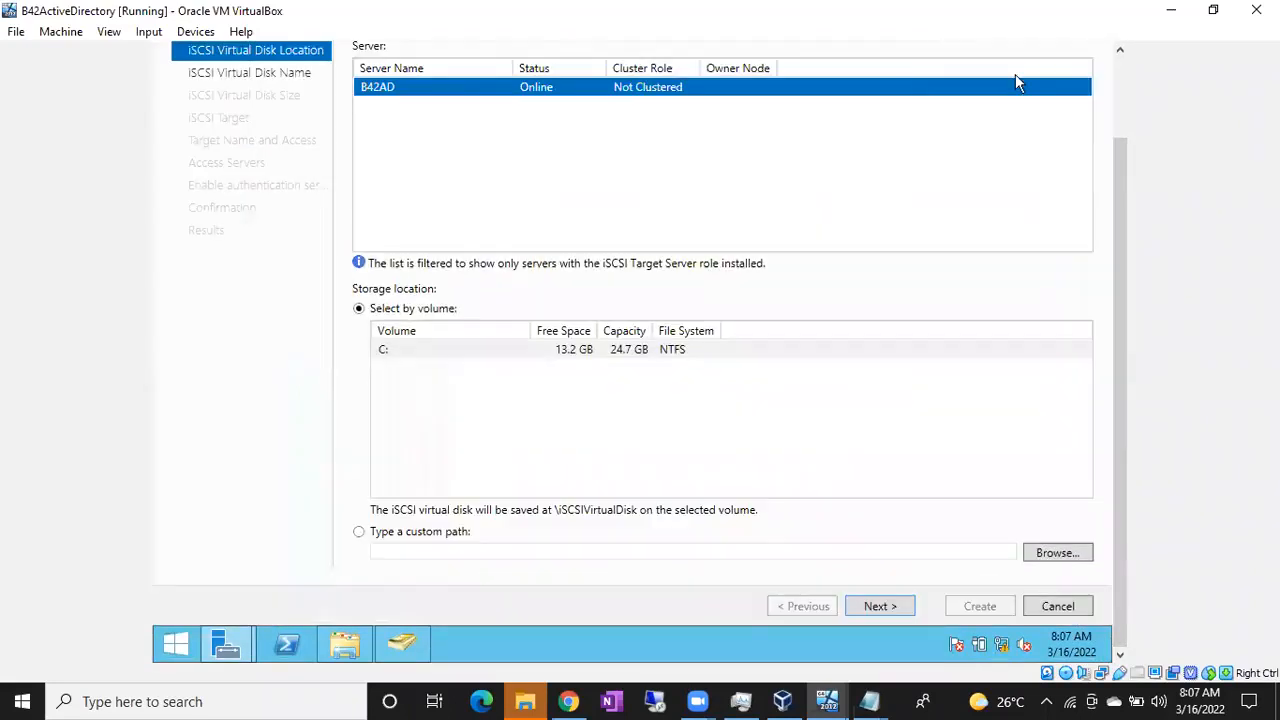
click(880, 606)
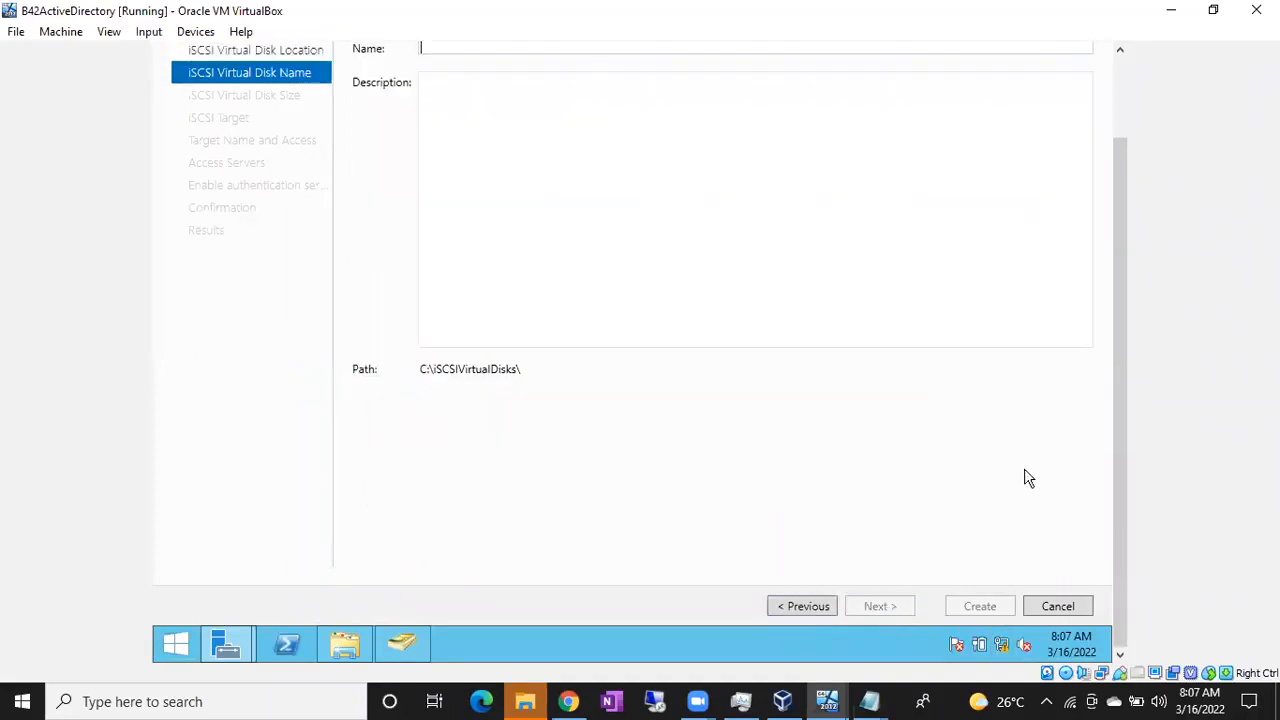
drag(1113, 476, 1115, 382)
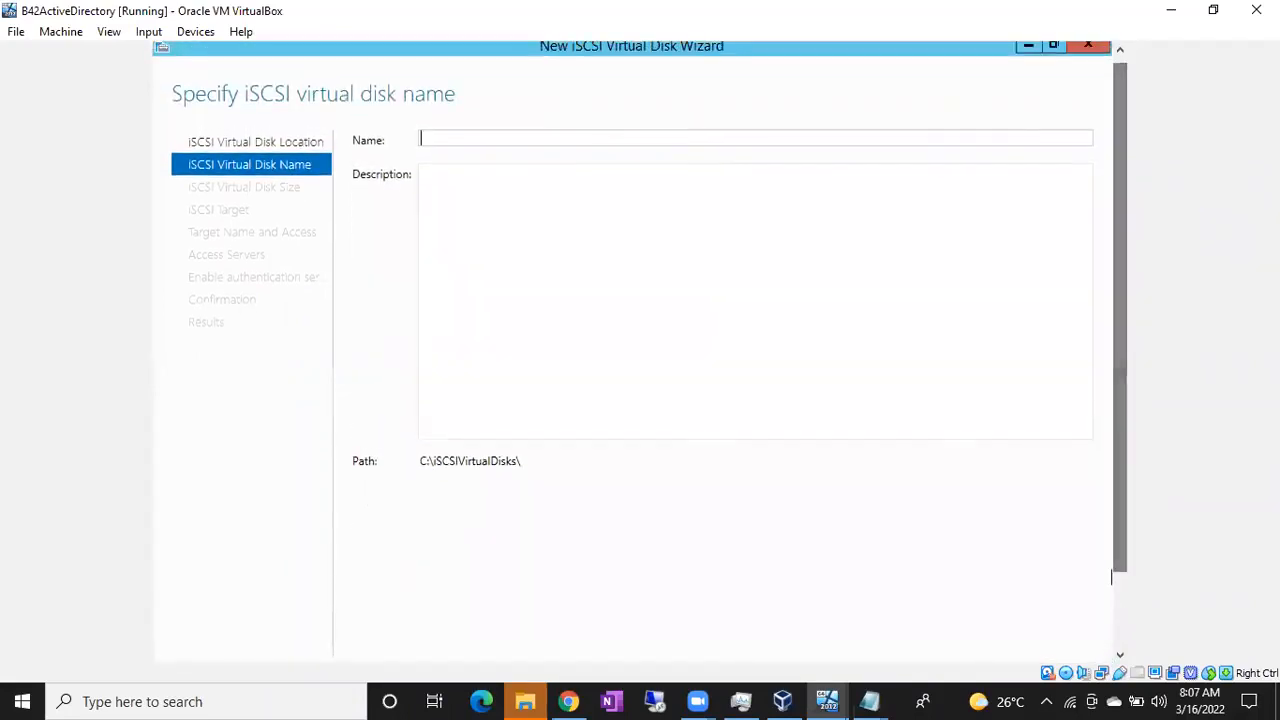
text(LOG)
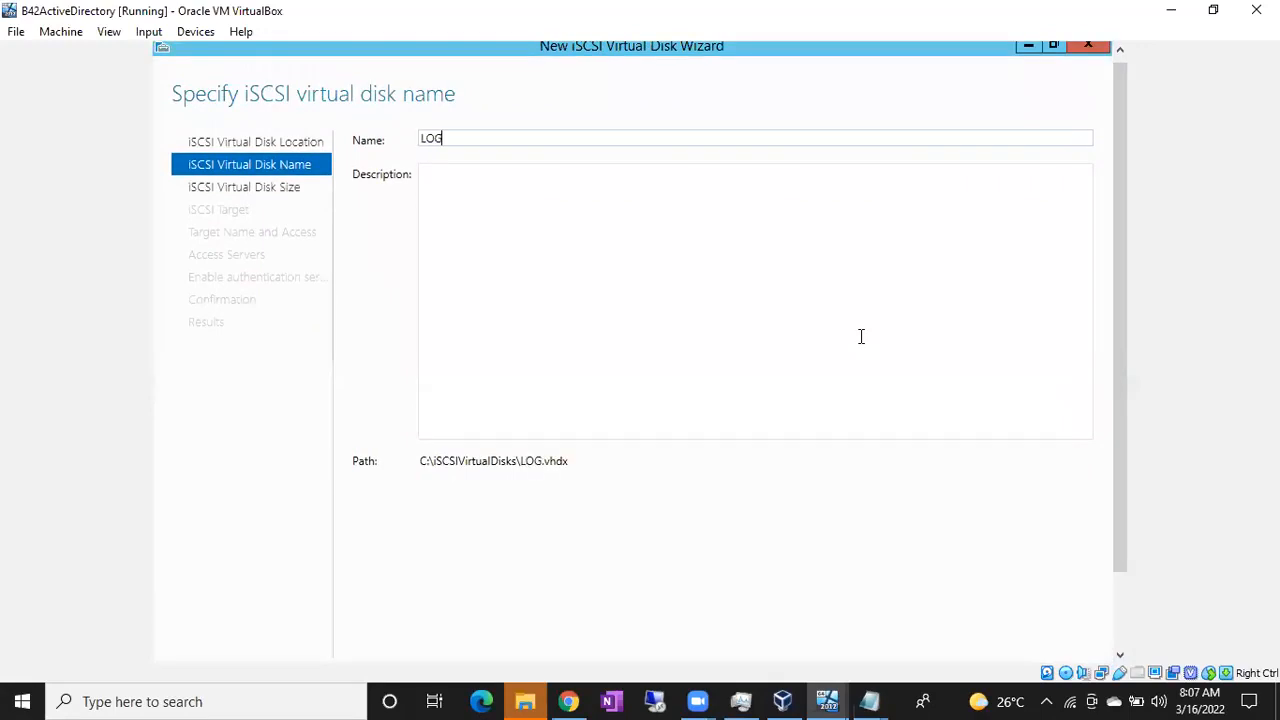
drag(1127, 363, 1127, 455)
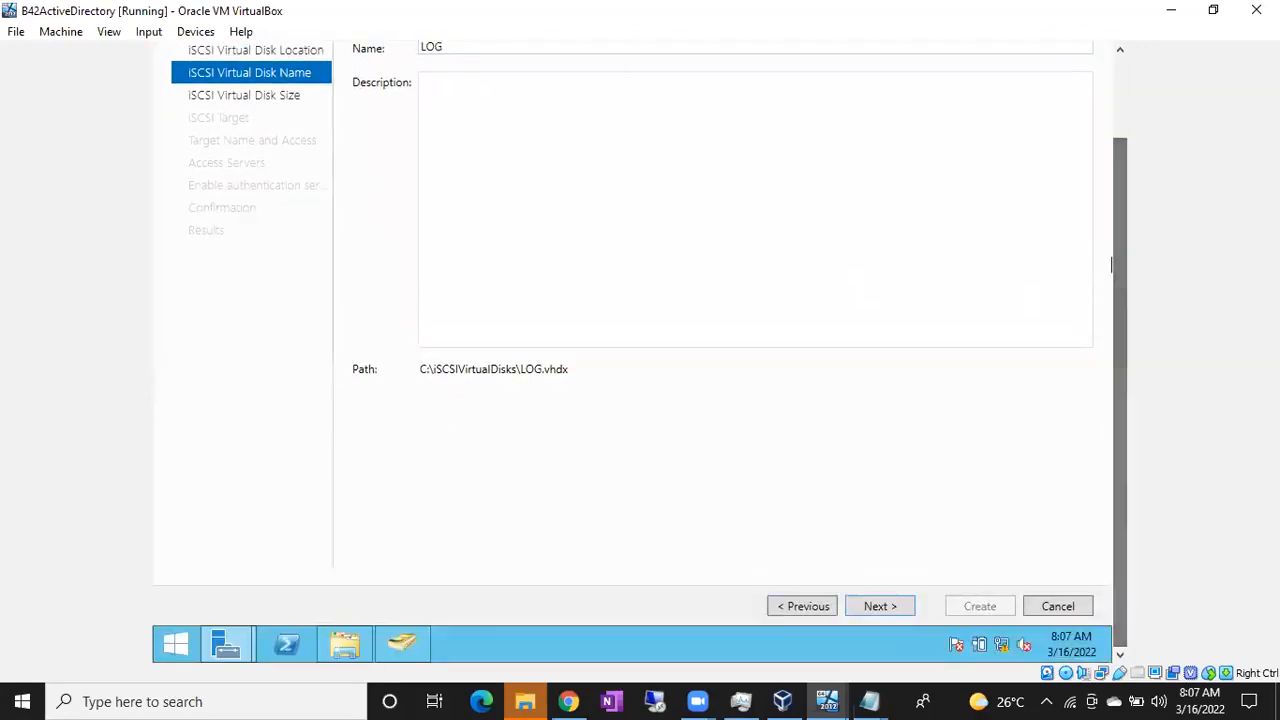
click(880, 606)
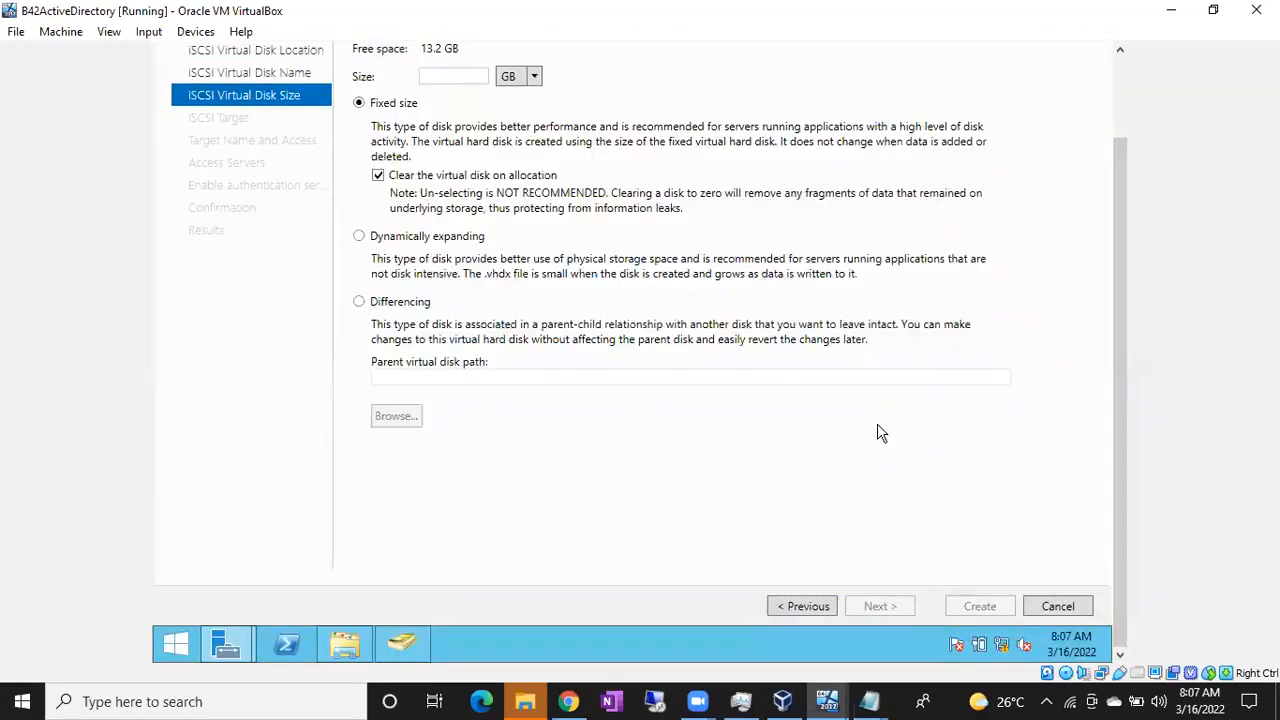
Size the LOG disk at 3 GB, assign it to the existing data target, and create it
text(3)
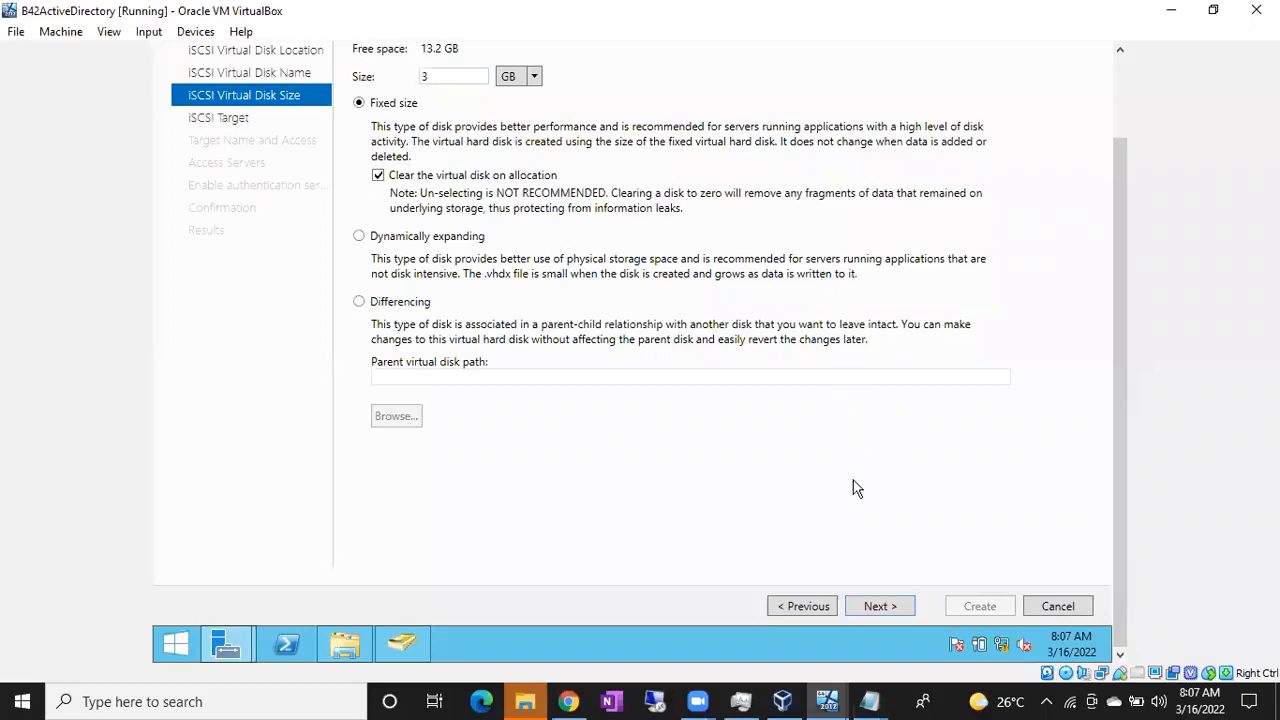
click(870, 611)
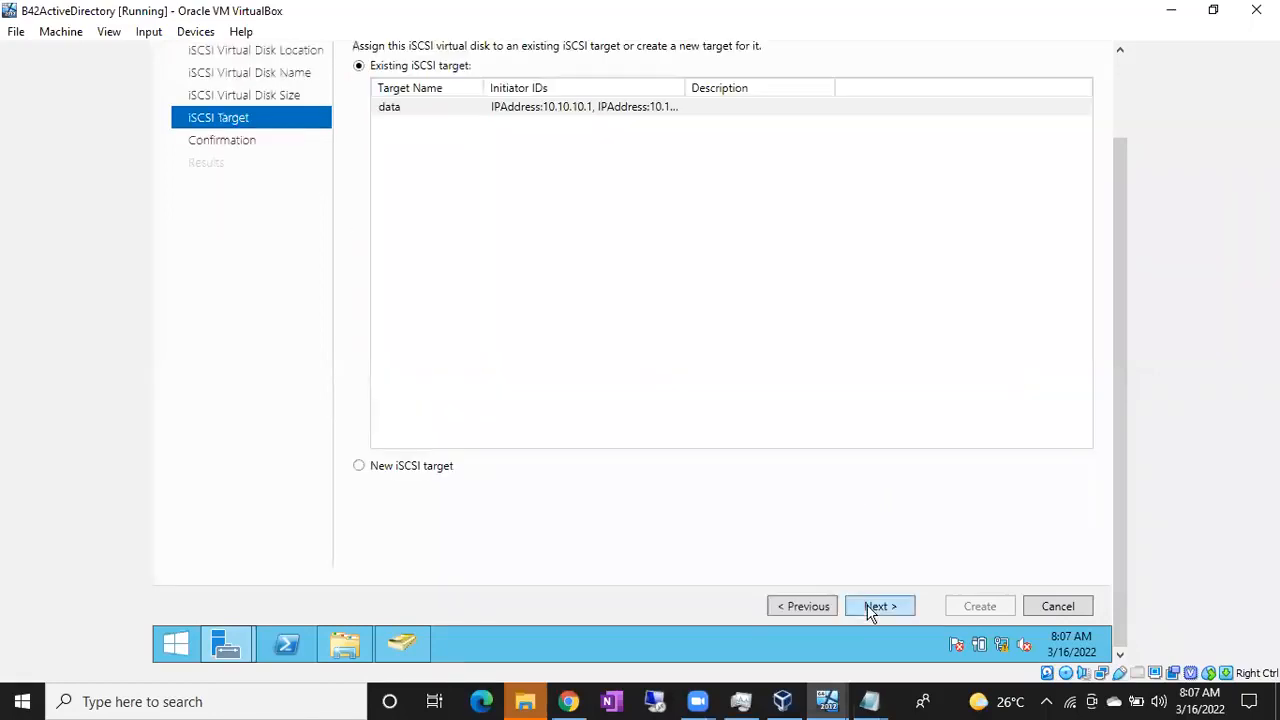
drag(1124, 322, 1108, 190)
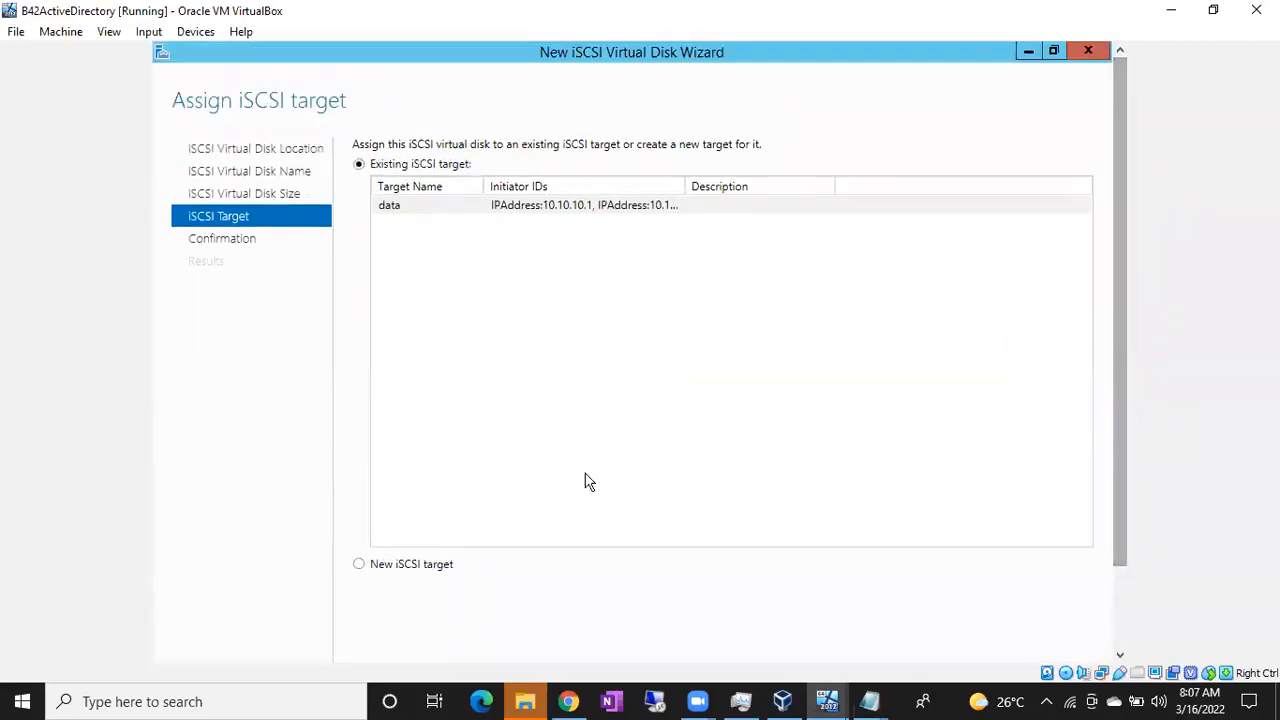
click(476, 206)
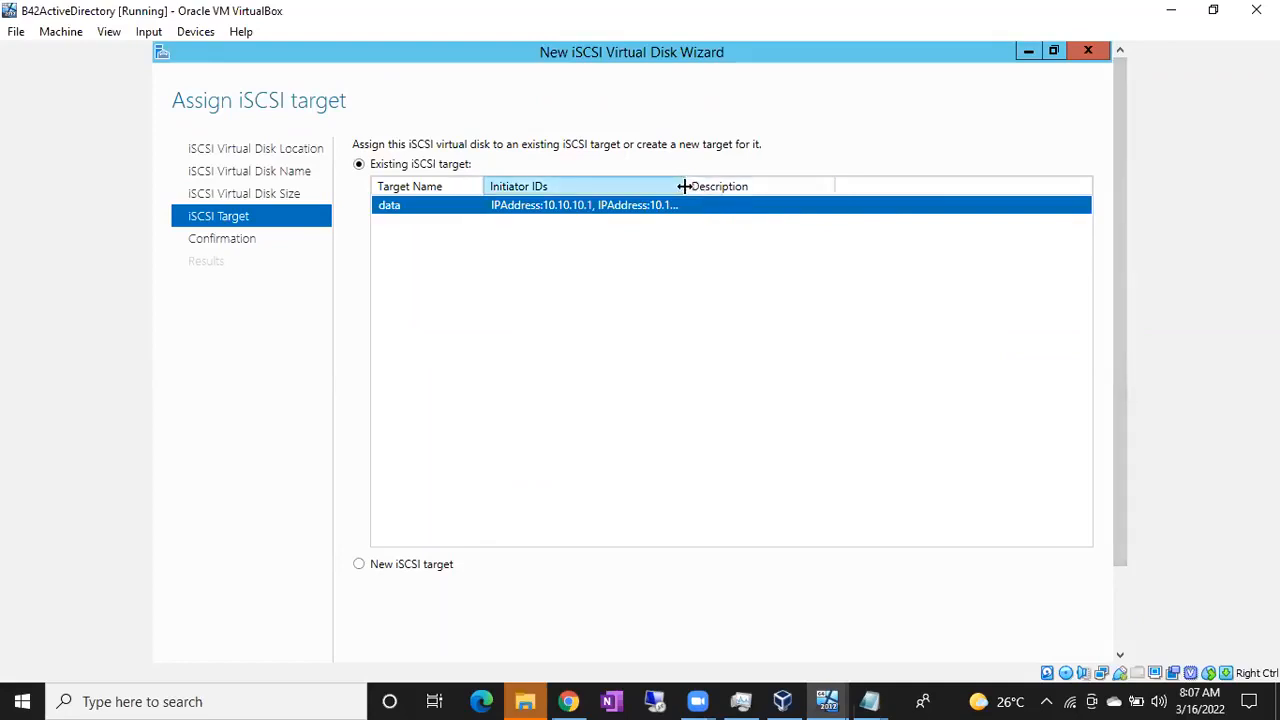
drag(684, 186, 773, 186)
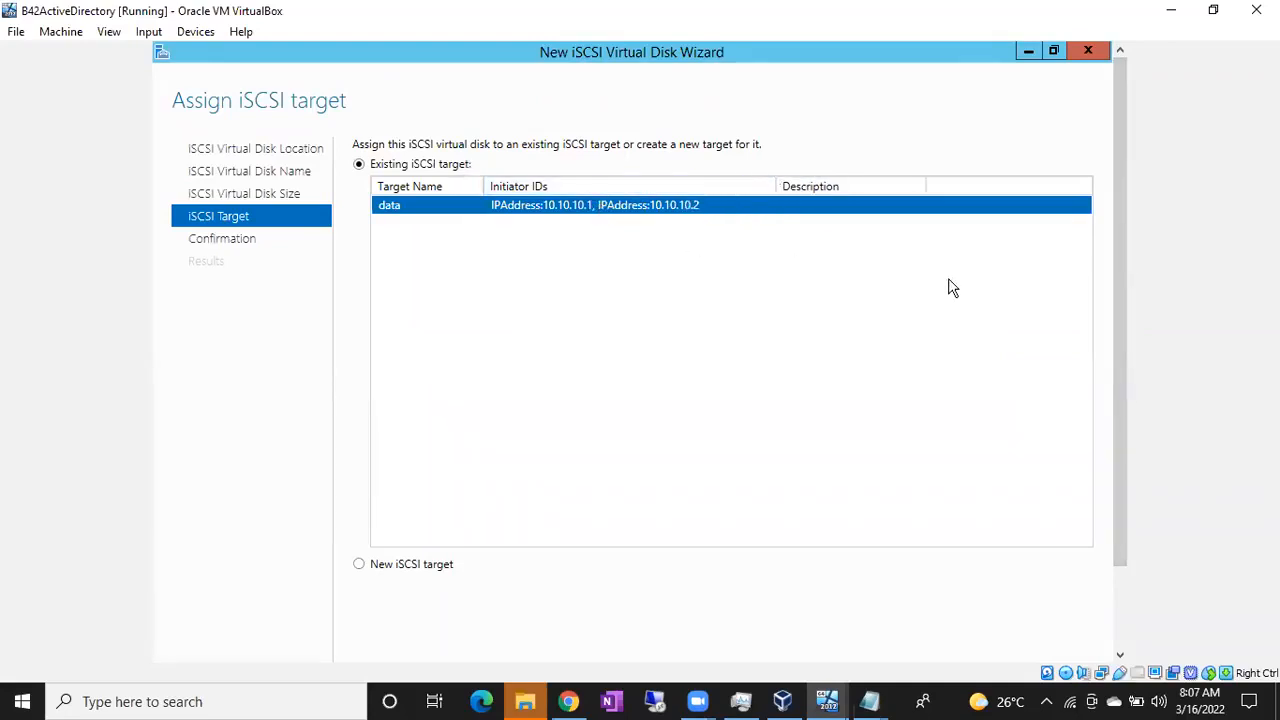
drag(1121, 313, 1134, 433)
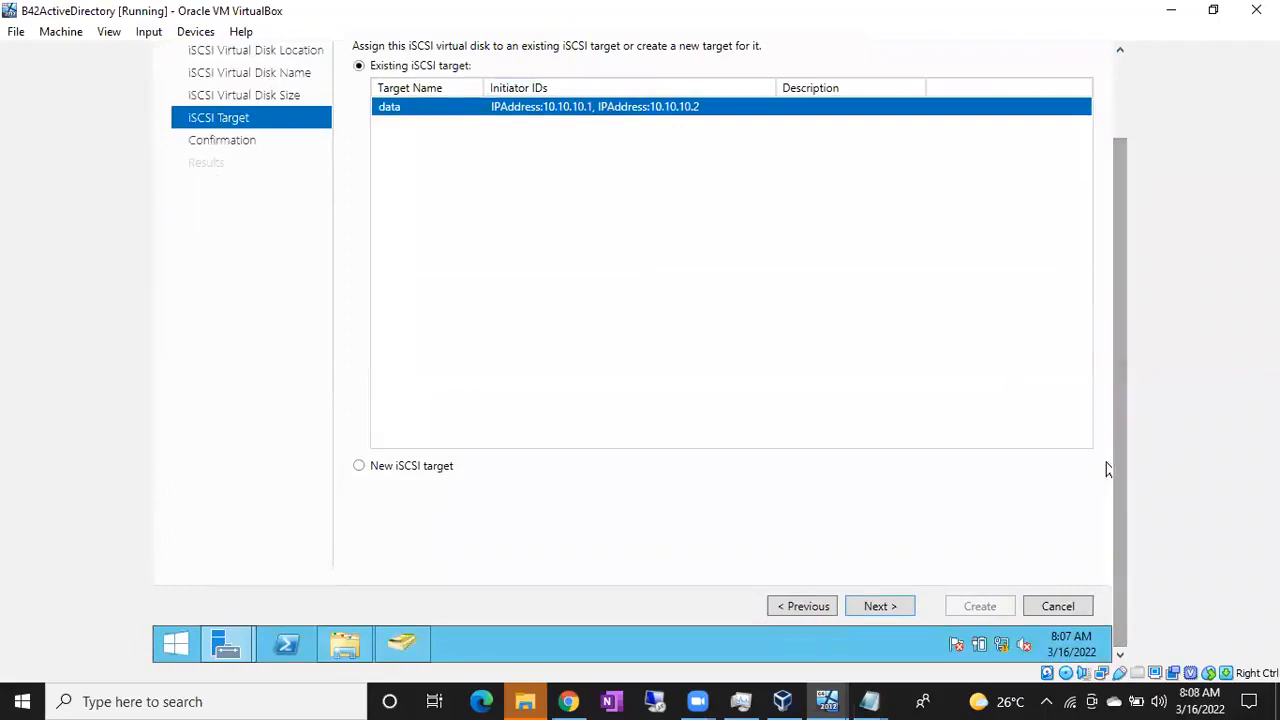
click(874, 606)
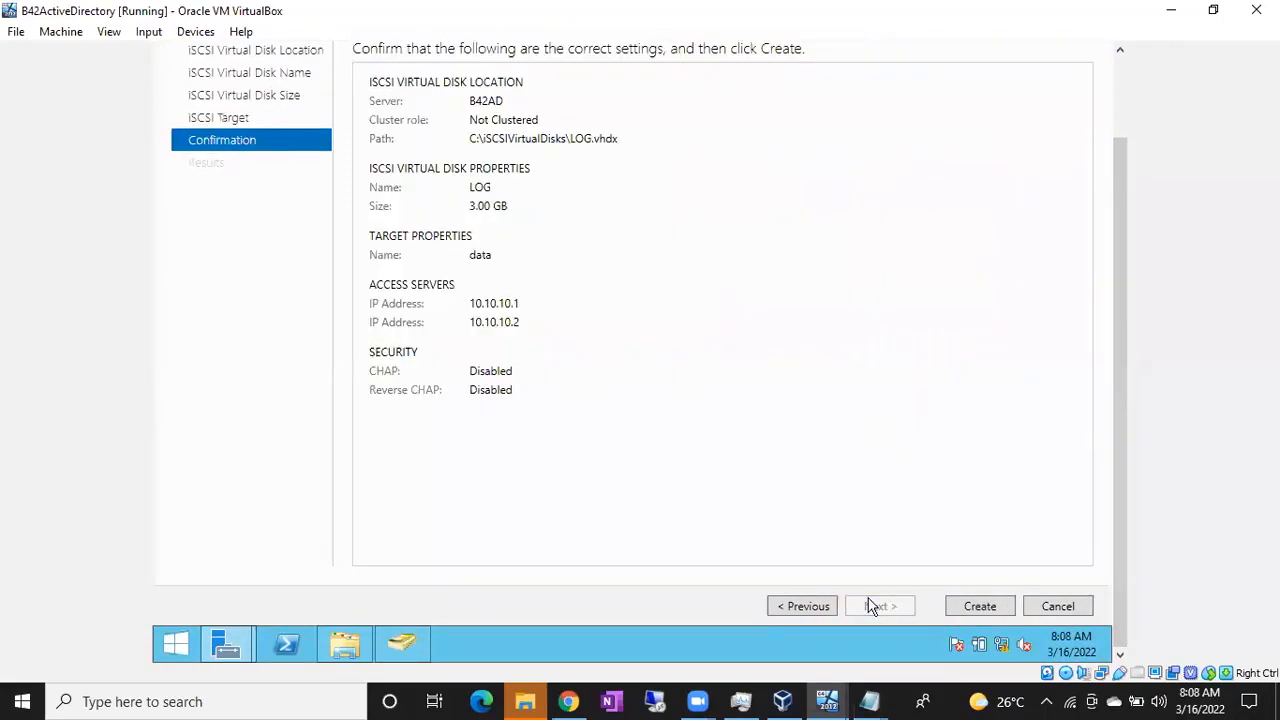
click(978, 608)
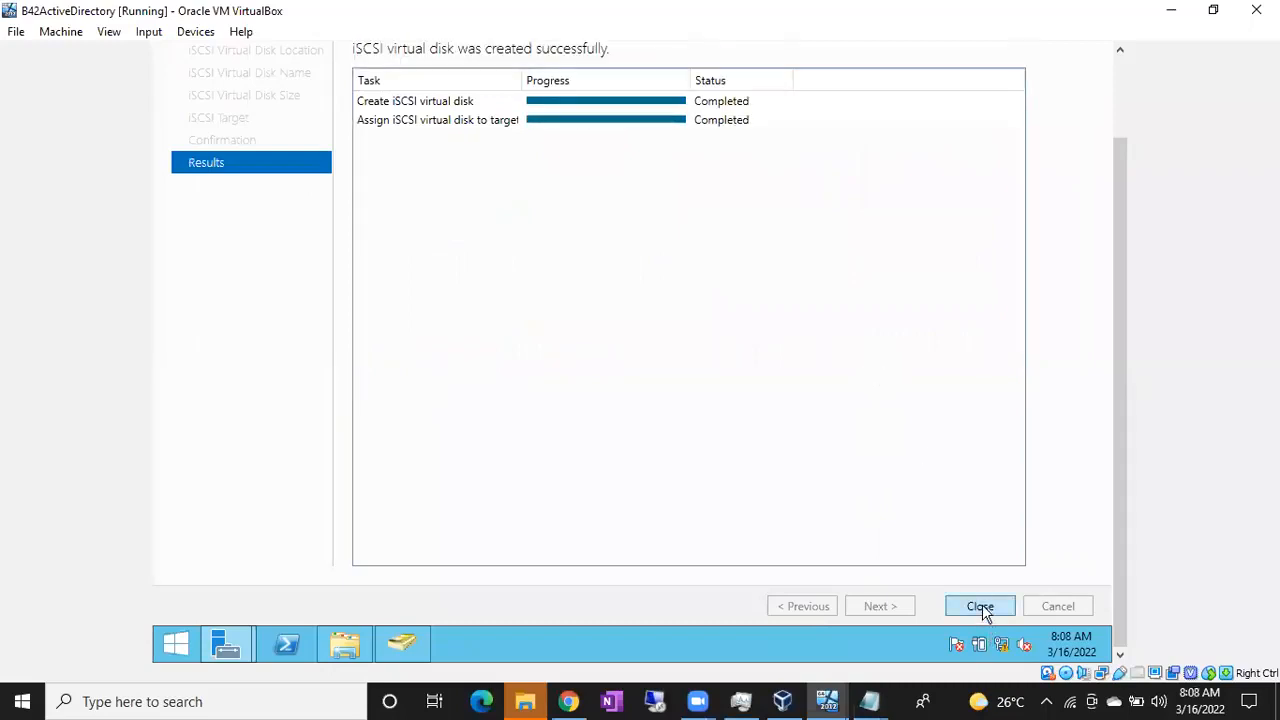
click(980, 607)
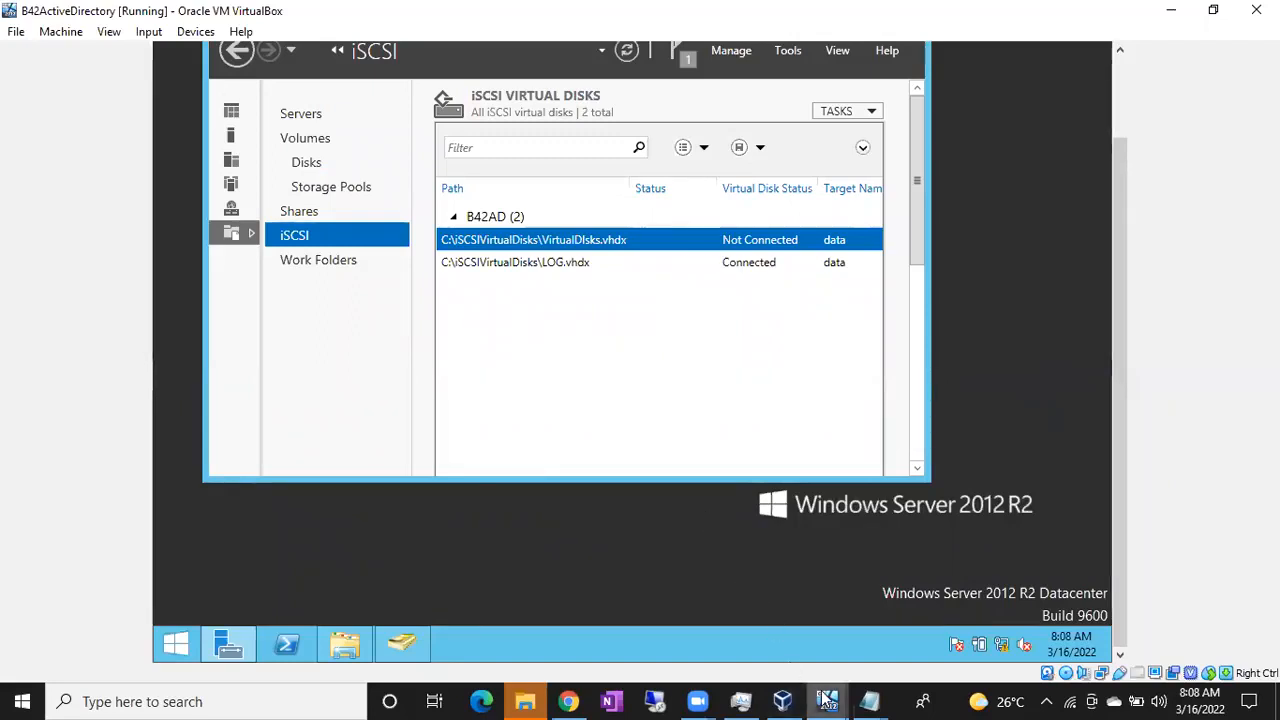
Switch to B42NODE1 and bring up Disk Management, showing Disk 1 as DATA (E:)
mouse_move(826, 700)
click(890, 662)
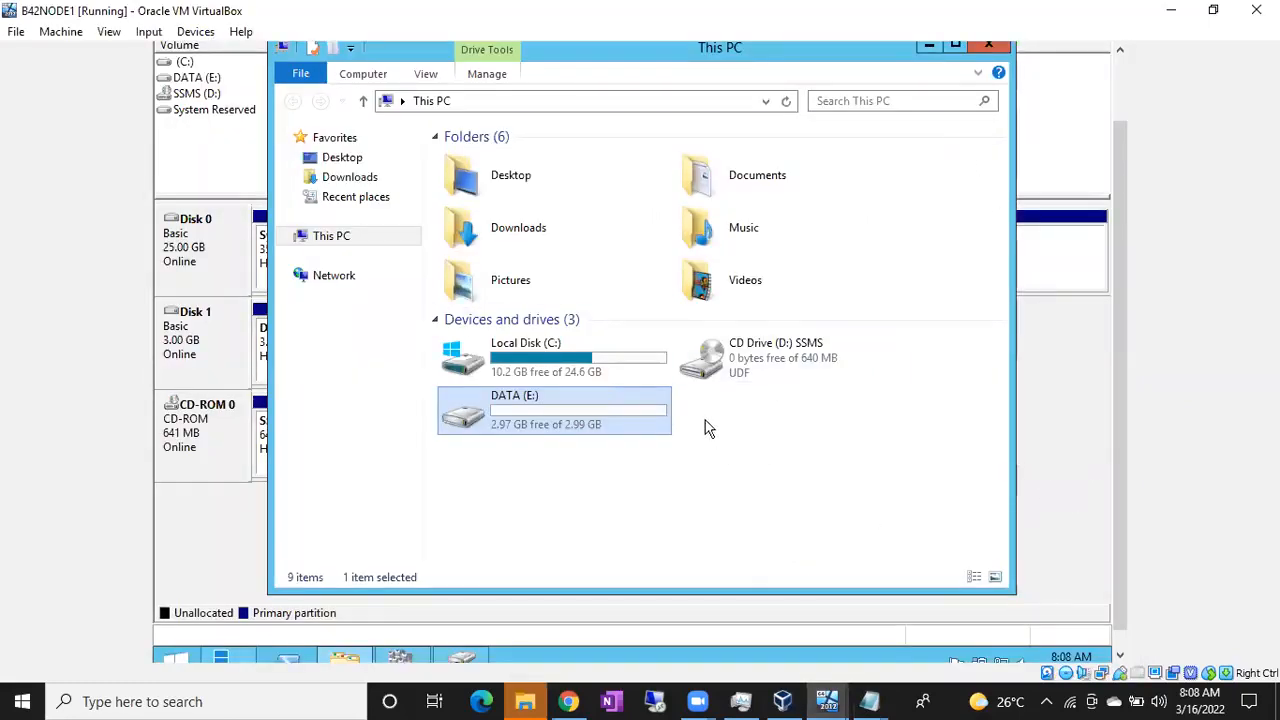
click(928, 47)
drag(1119, 251, 1119, 187)
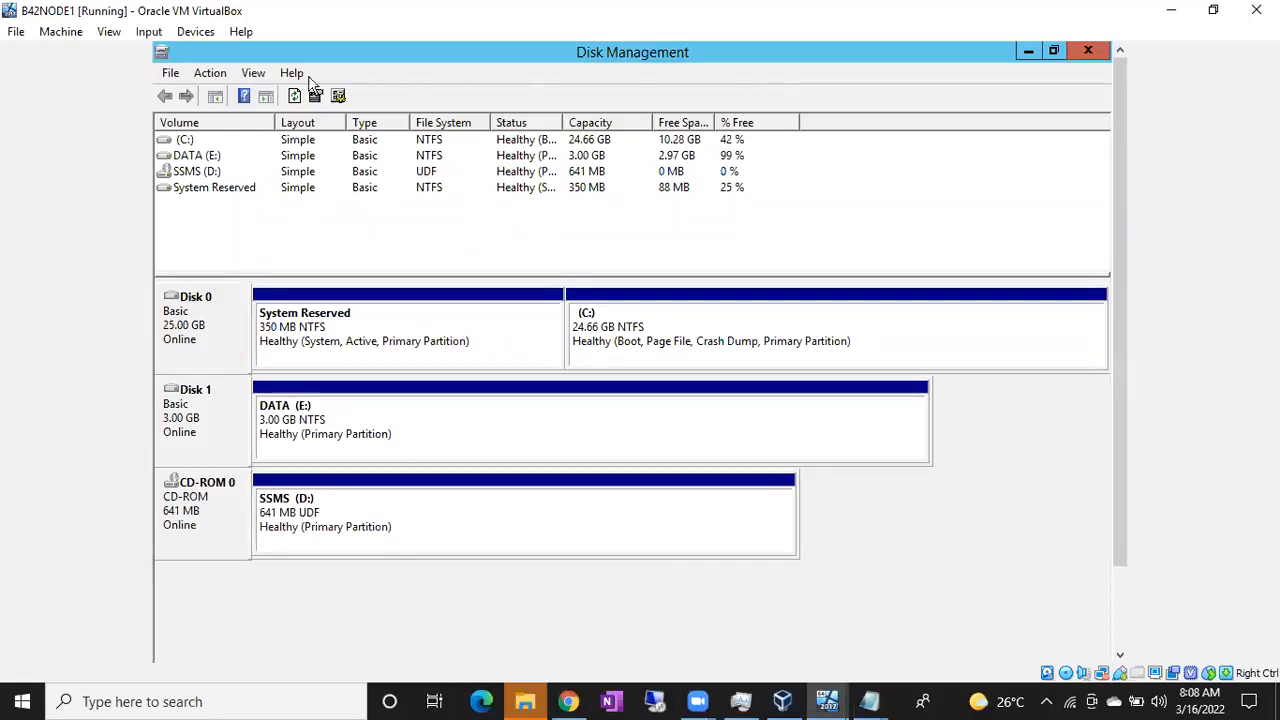
Rescan the disks so the new 3 GB Disk 2 shows up
click(207, 80)
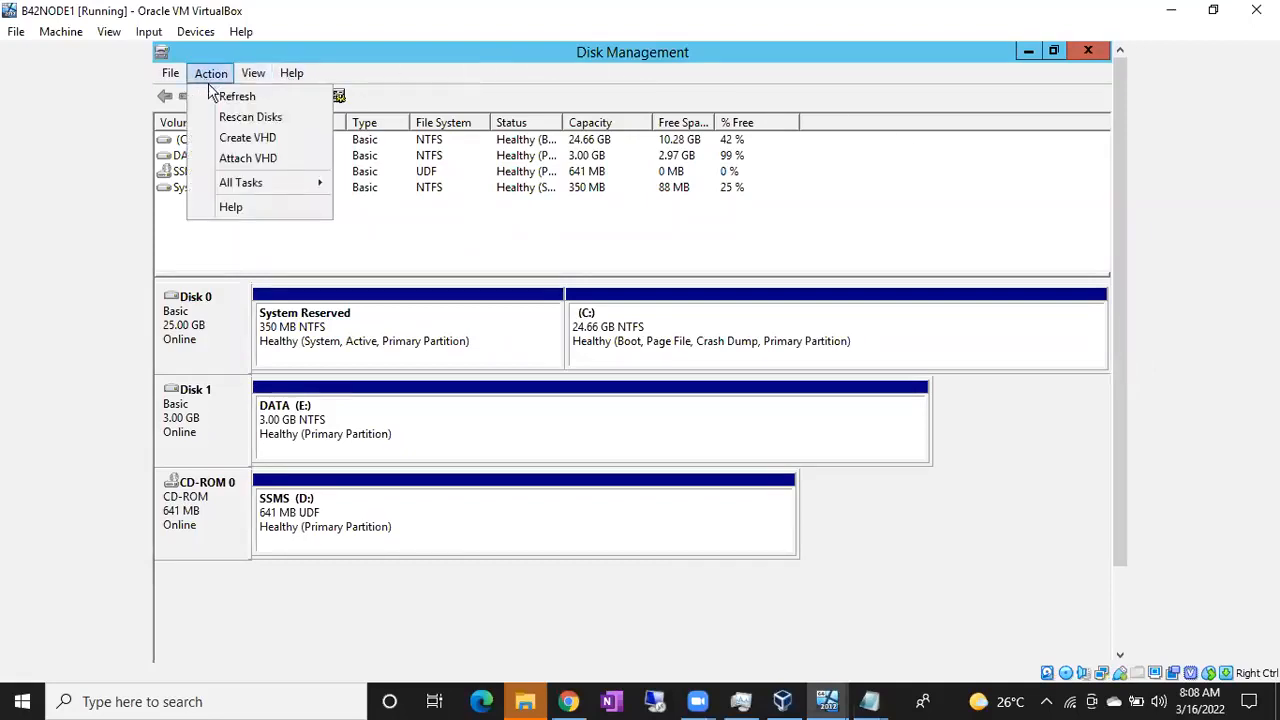
click(200, 240)
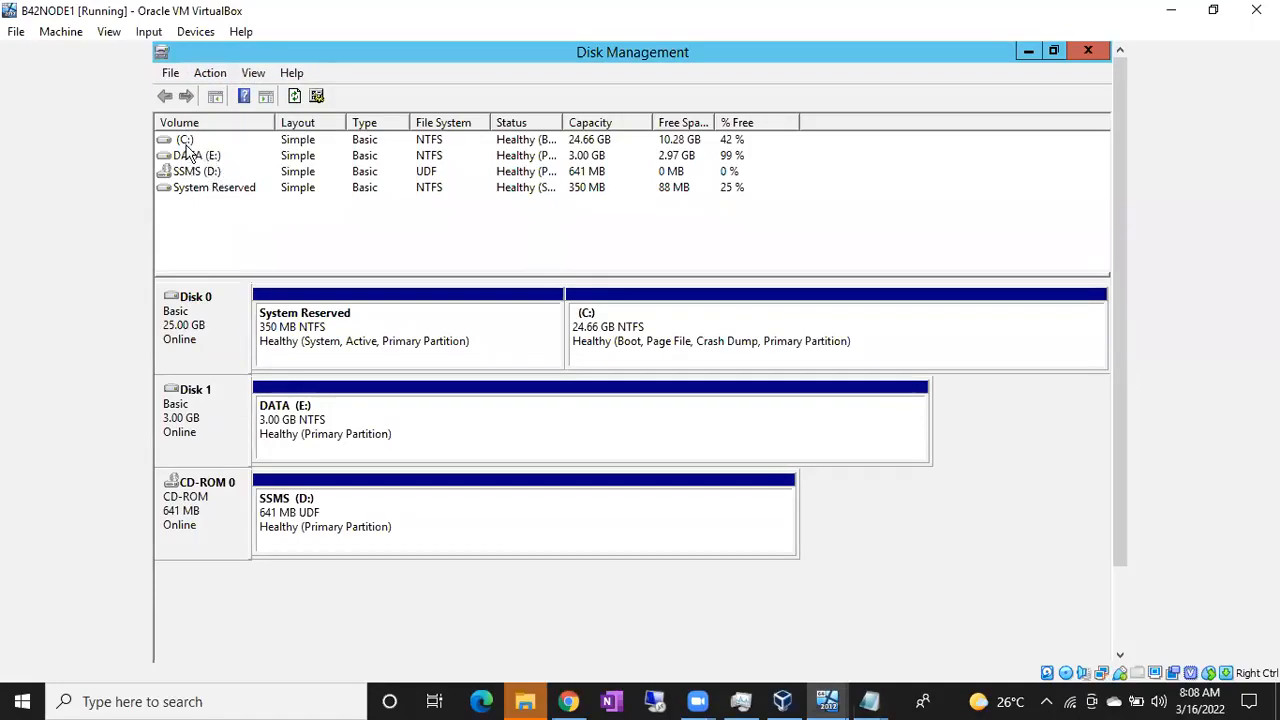
click(210, 76)
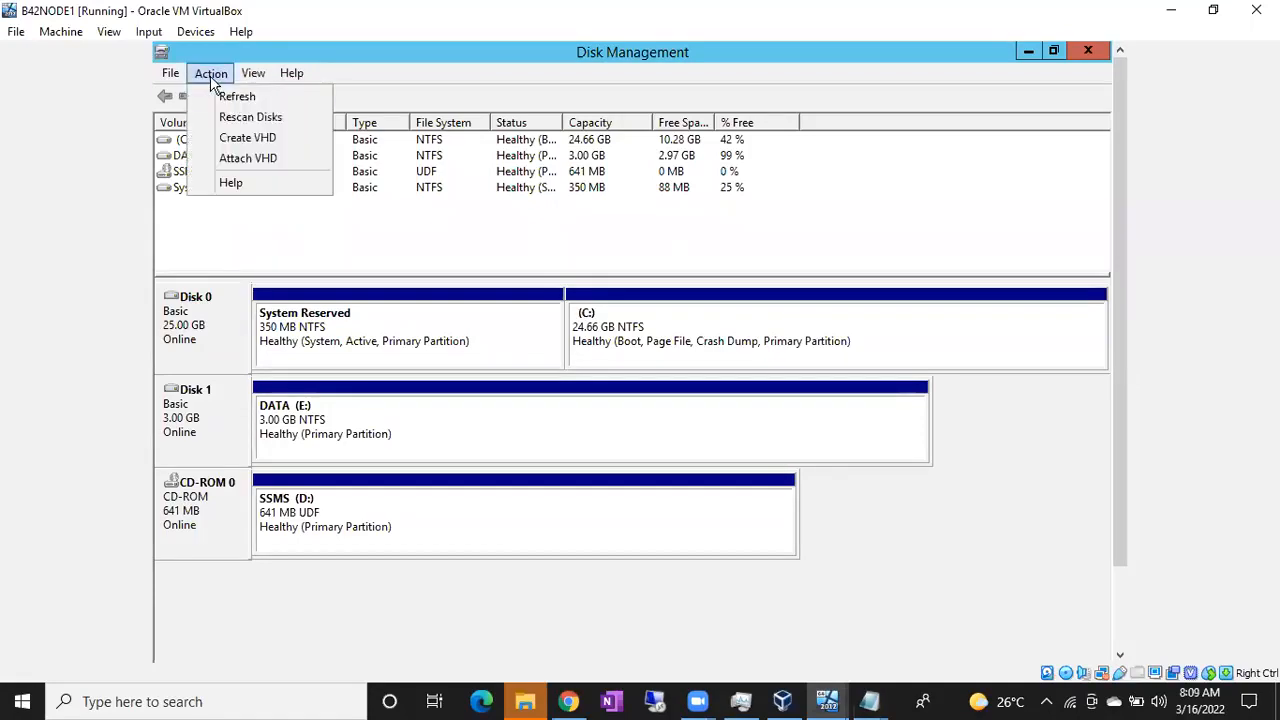
click(231, 121)
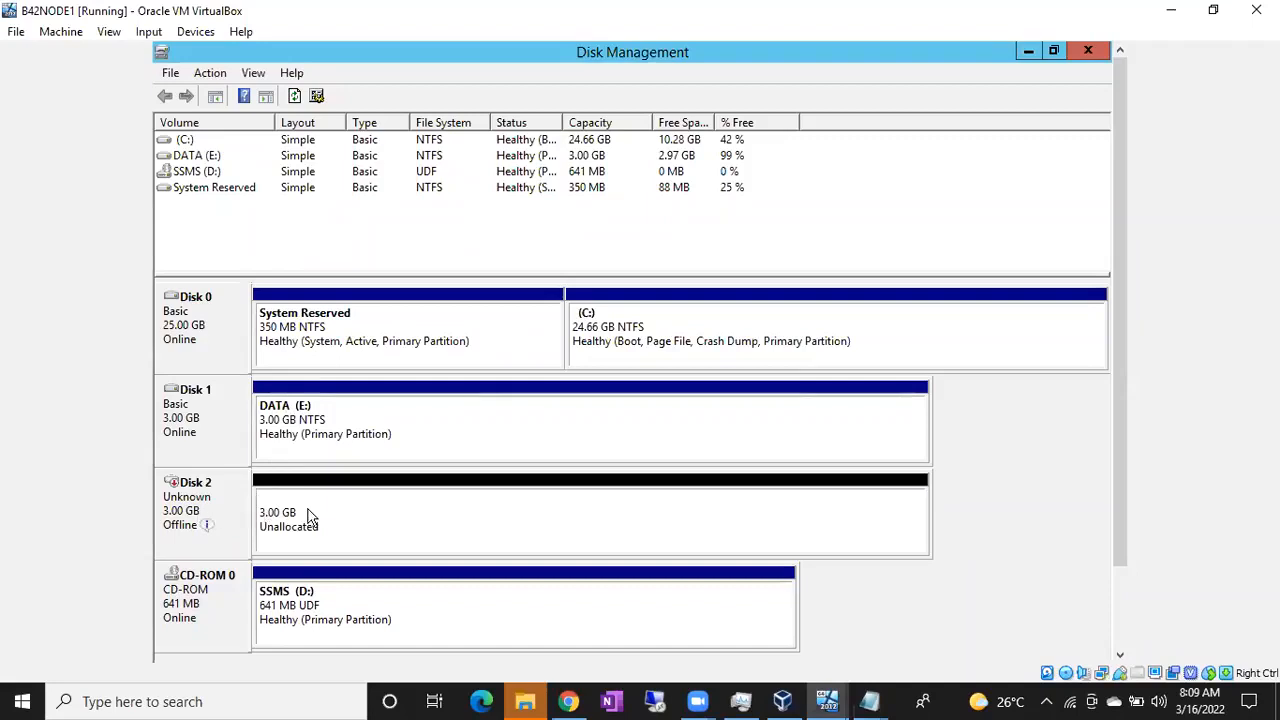
Bring Disk 2 online and initialize it as MBR
mouse_move(205, 529)
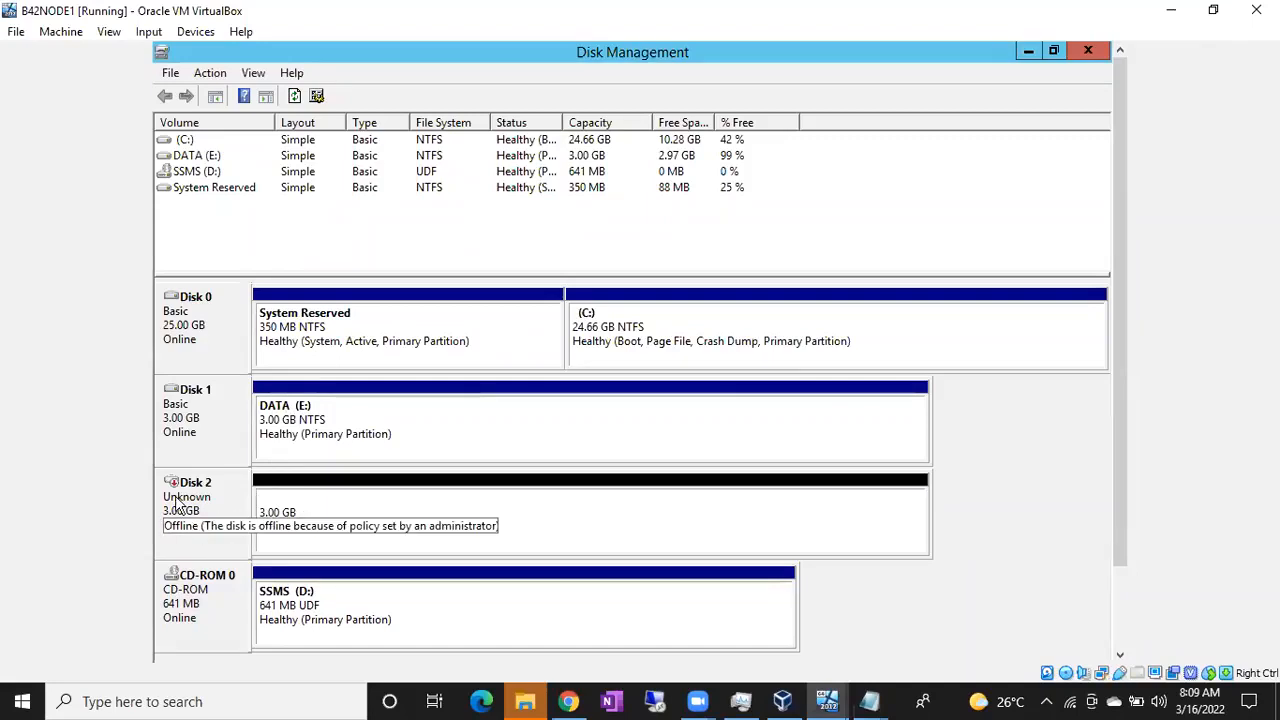
right_click(176, 503)
click(202, 509)
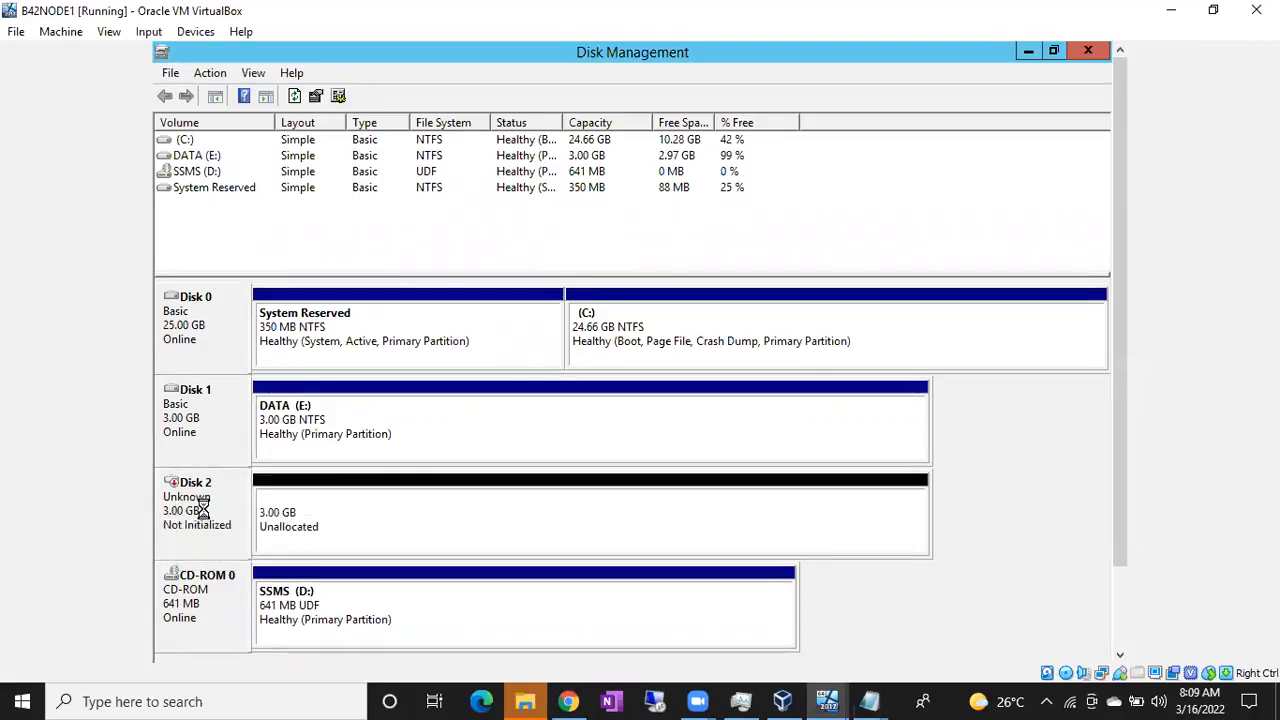
right_click(200, 513)
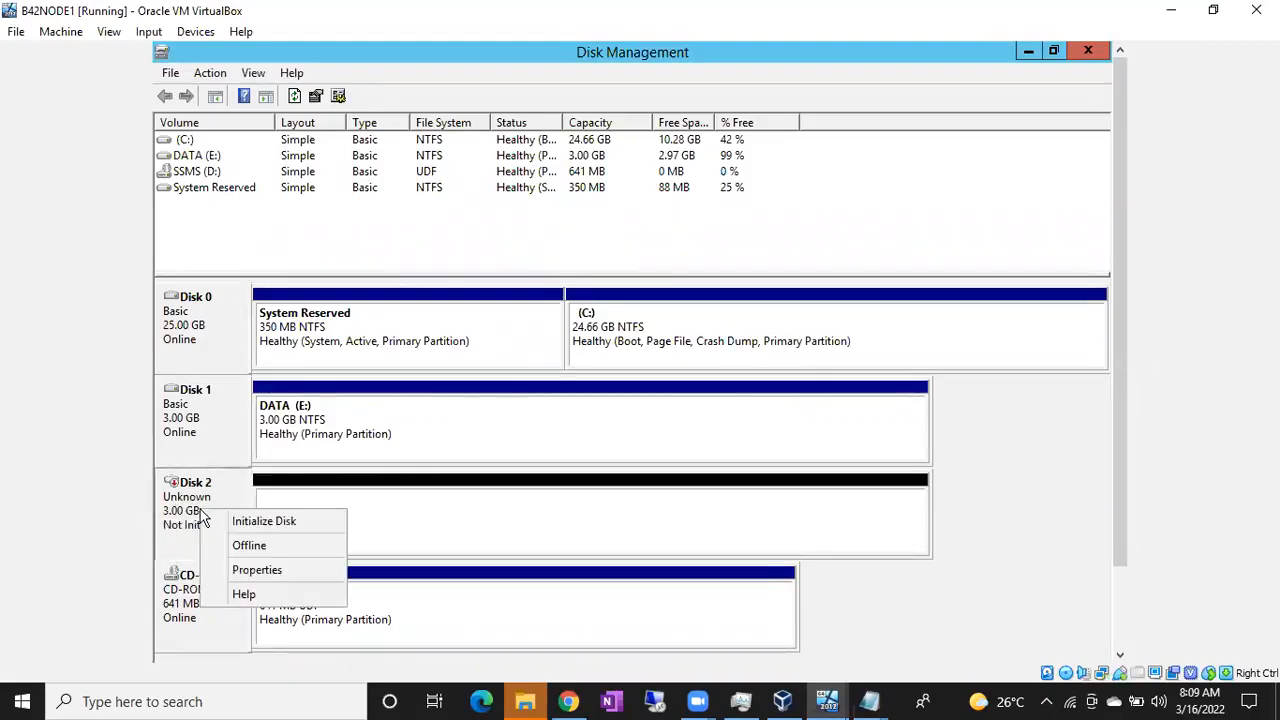
click(215, 524)
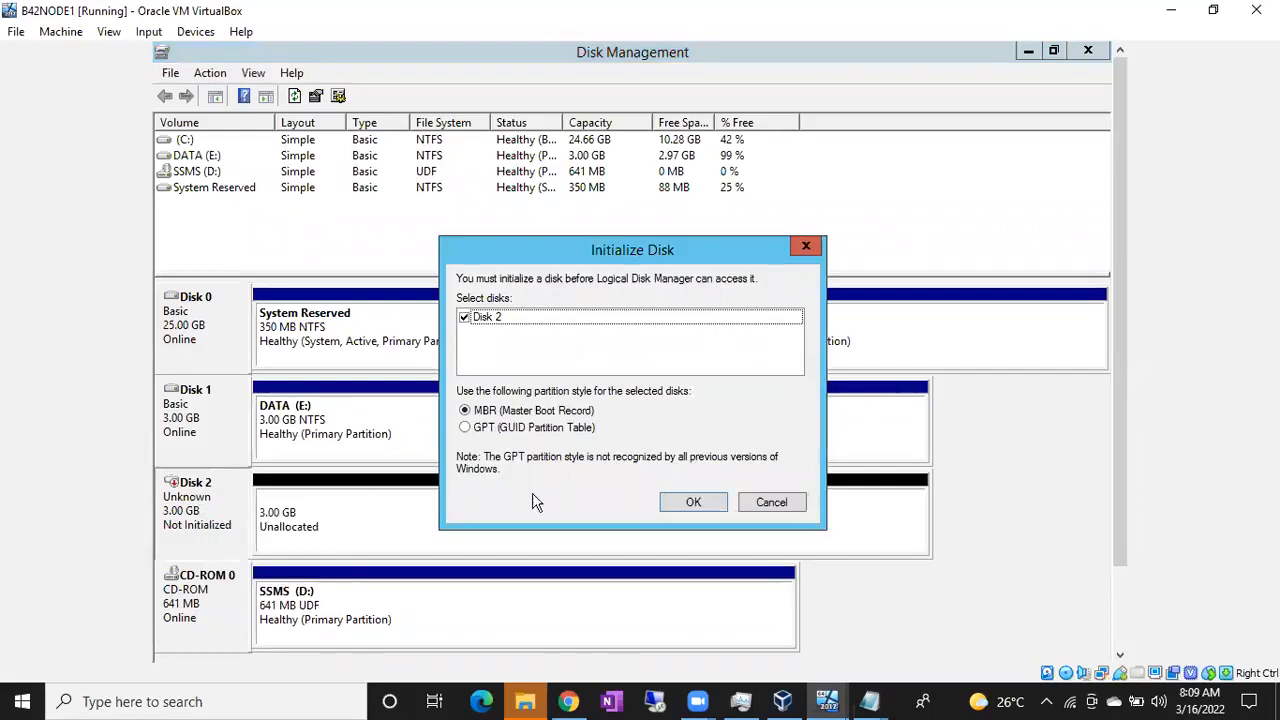
click(675, 506)
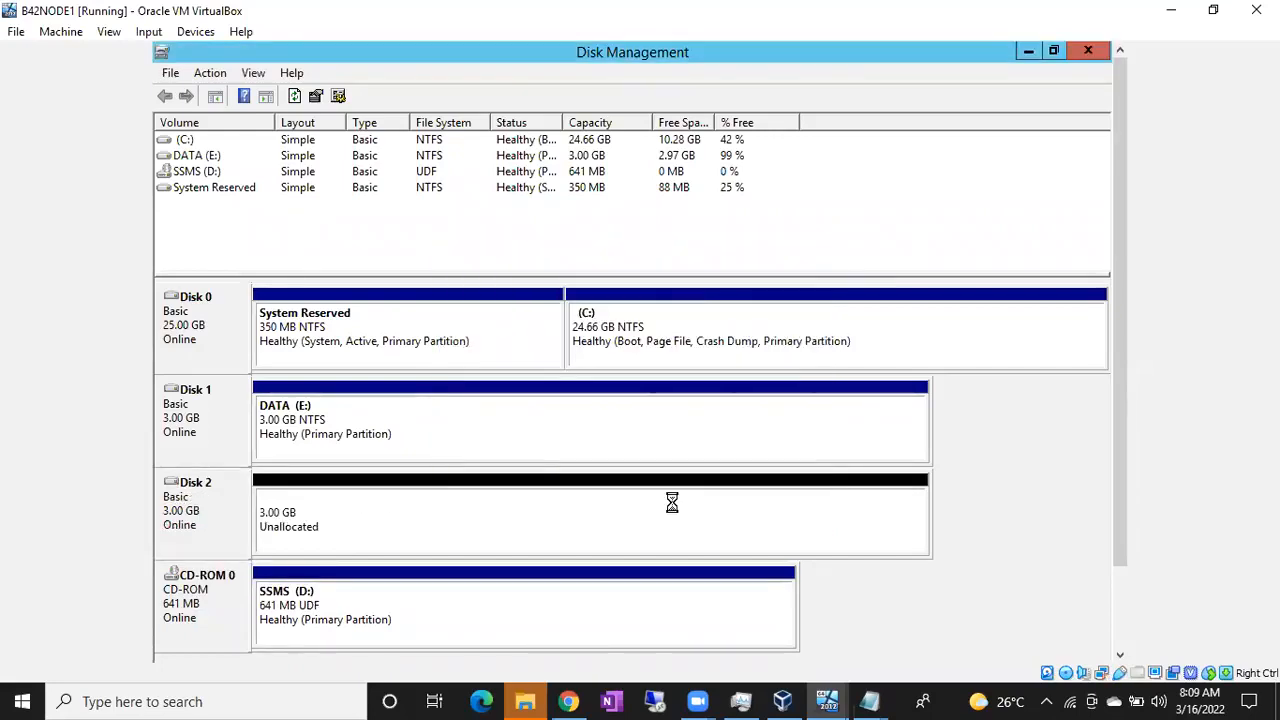
Create a full-size 3069 MB NTFS simple volume on Disk 2 labelled LOG with drive letter L
right_click(361, 490)
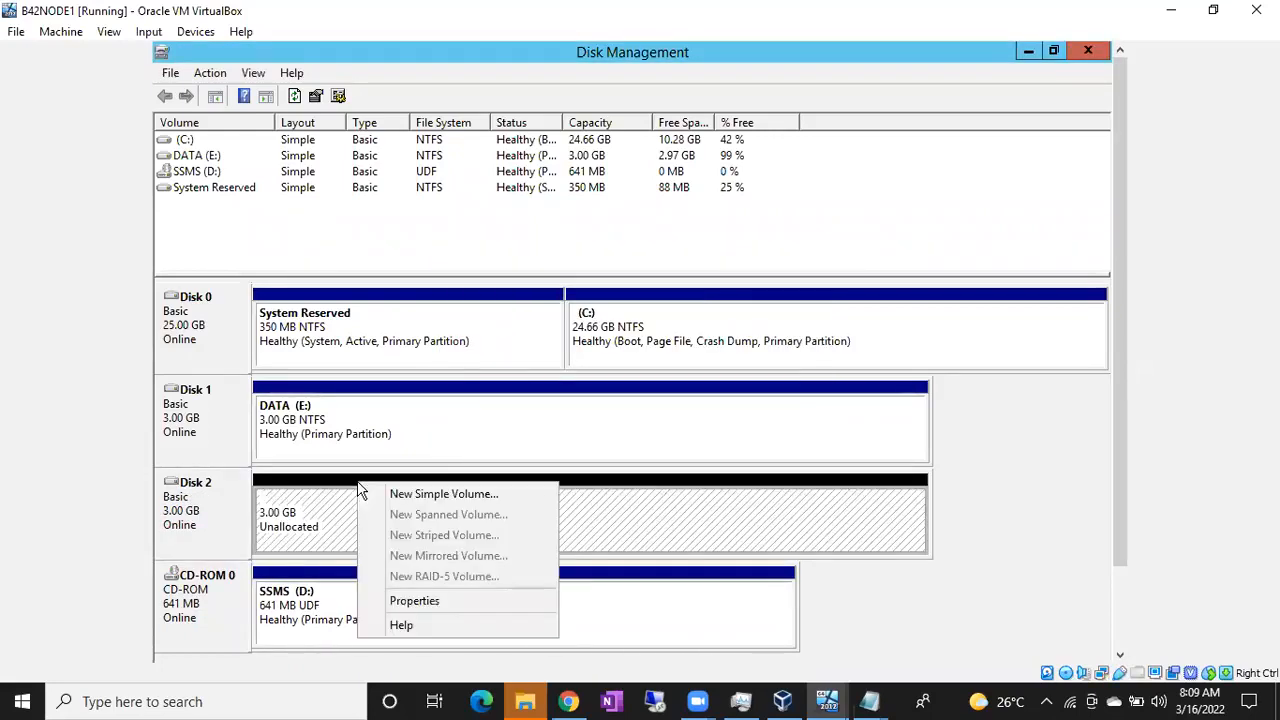
click(376, 498)
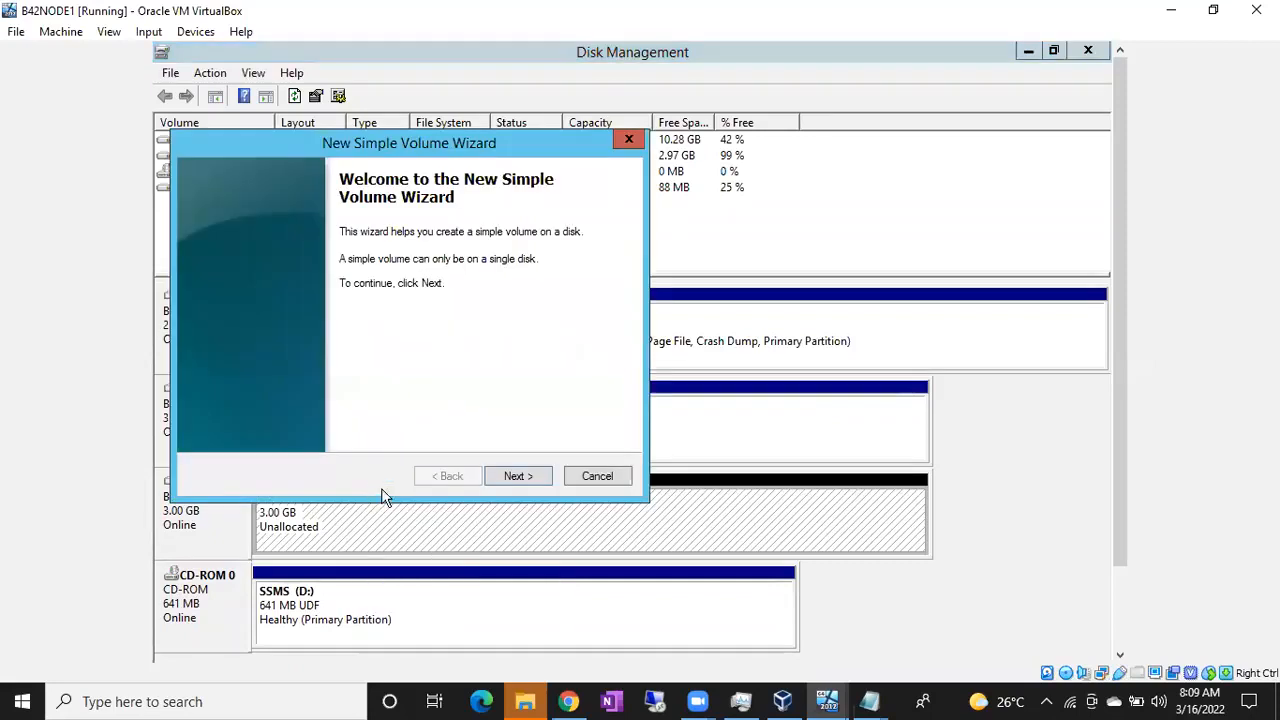
click(519, 476)
click(519, 476)
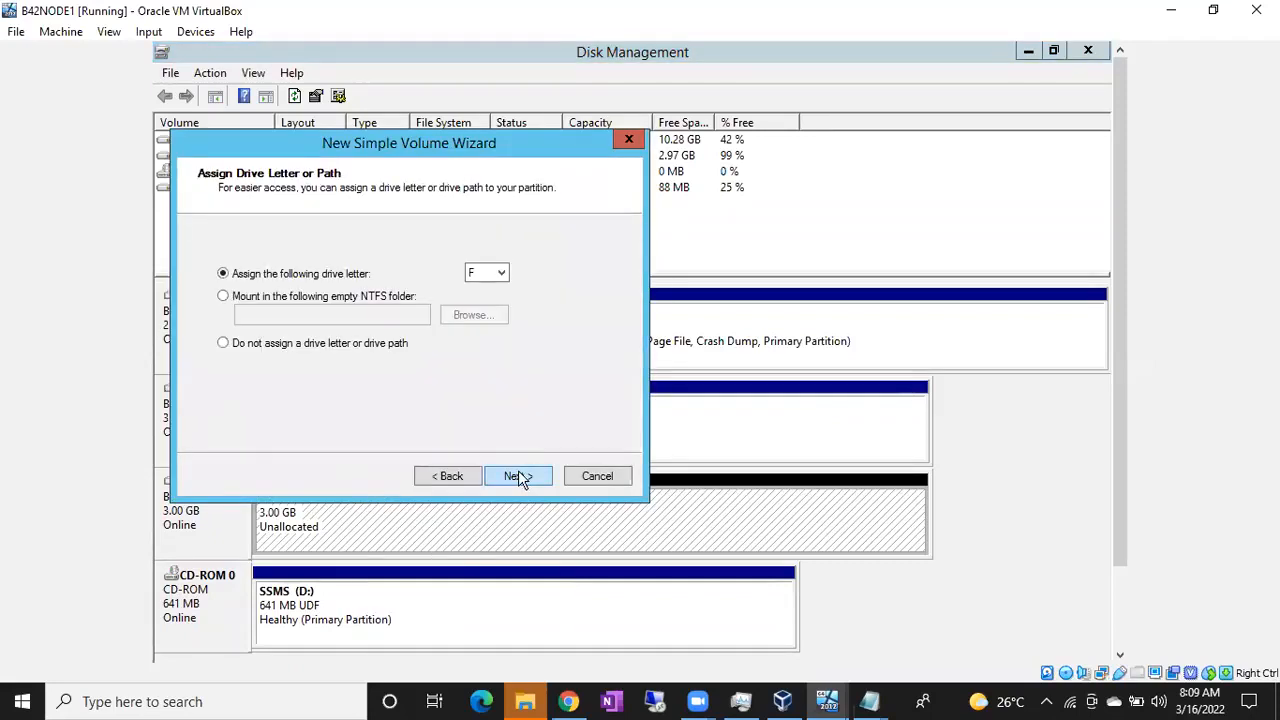
click(501, 273)
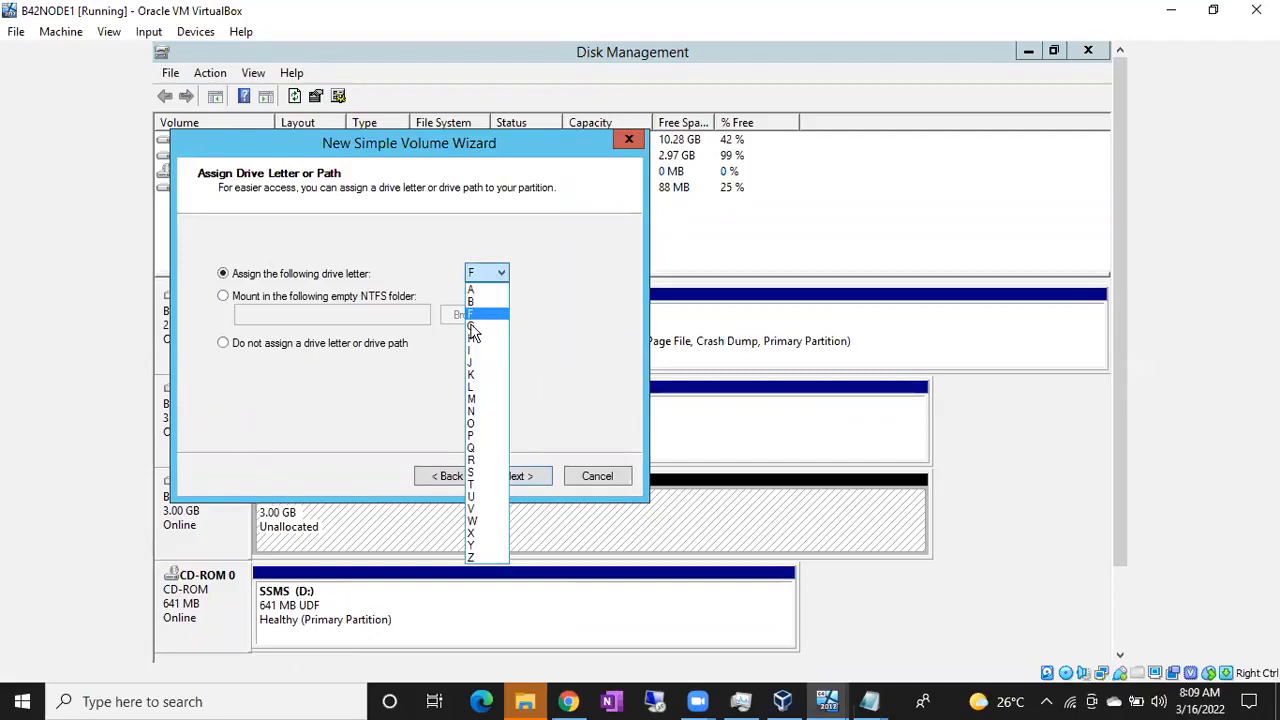
click(473, 387)
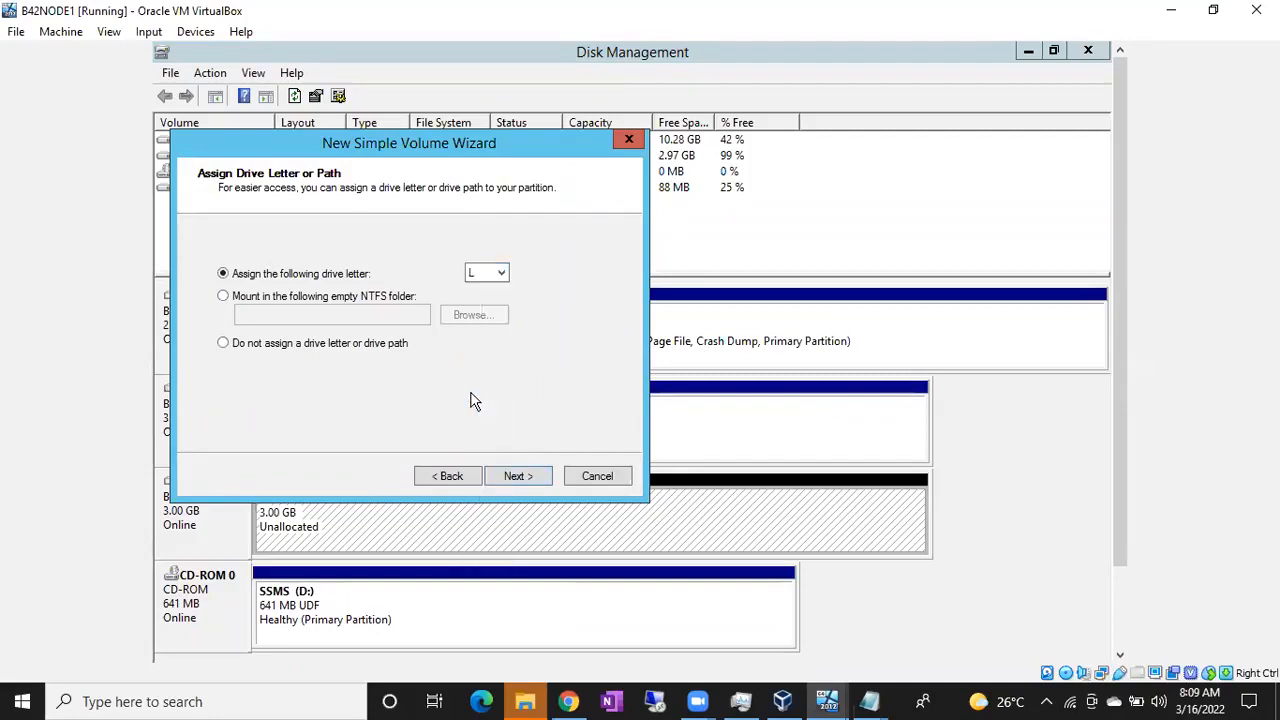
click(518, 477)
drag(484, 367, 343, 359)
text(LOG)
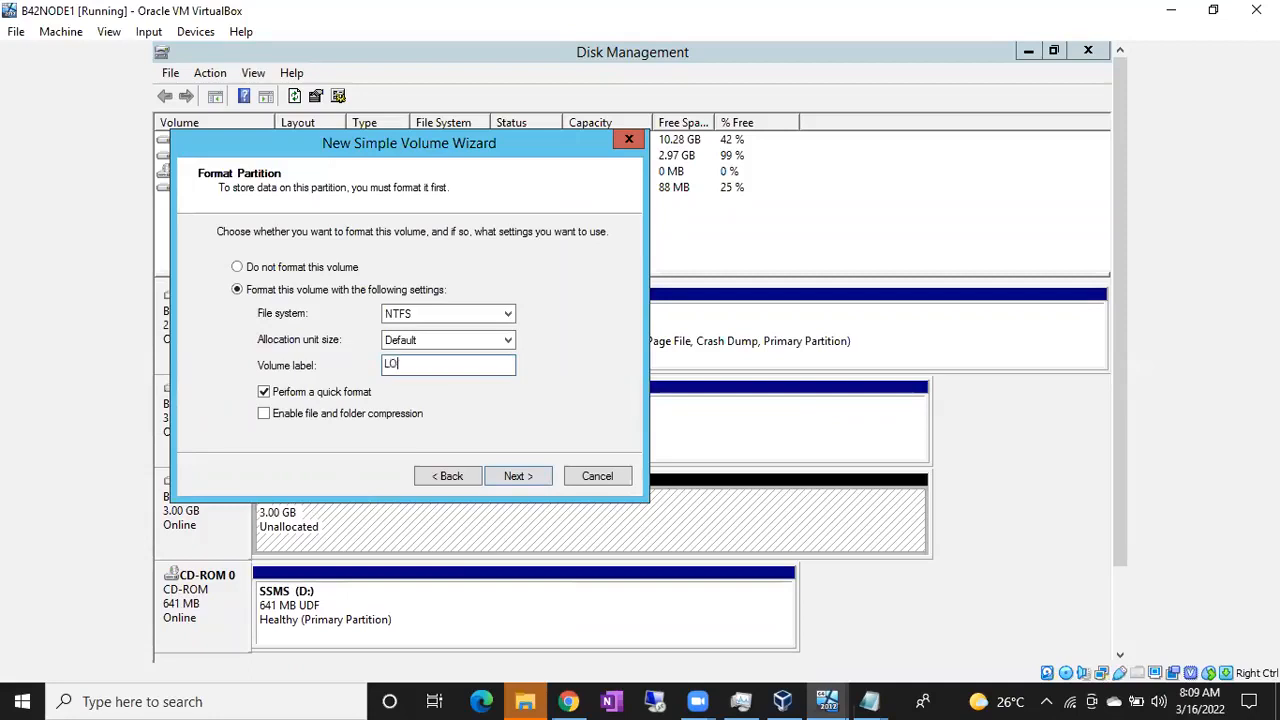
click(519, 474)
click(519, 474)
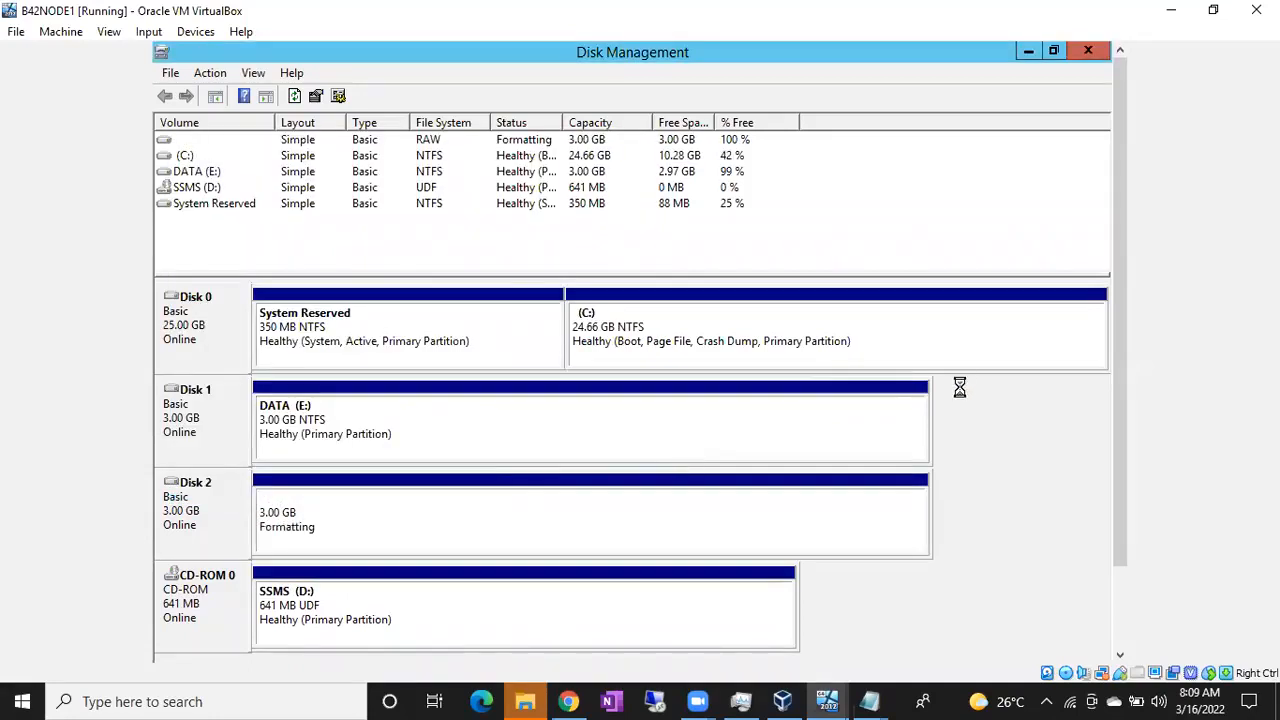
Confirm LOG (L:) in This PC, then switch to the B42NODE2 VM
drag(1130, 363, 1123, 491)
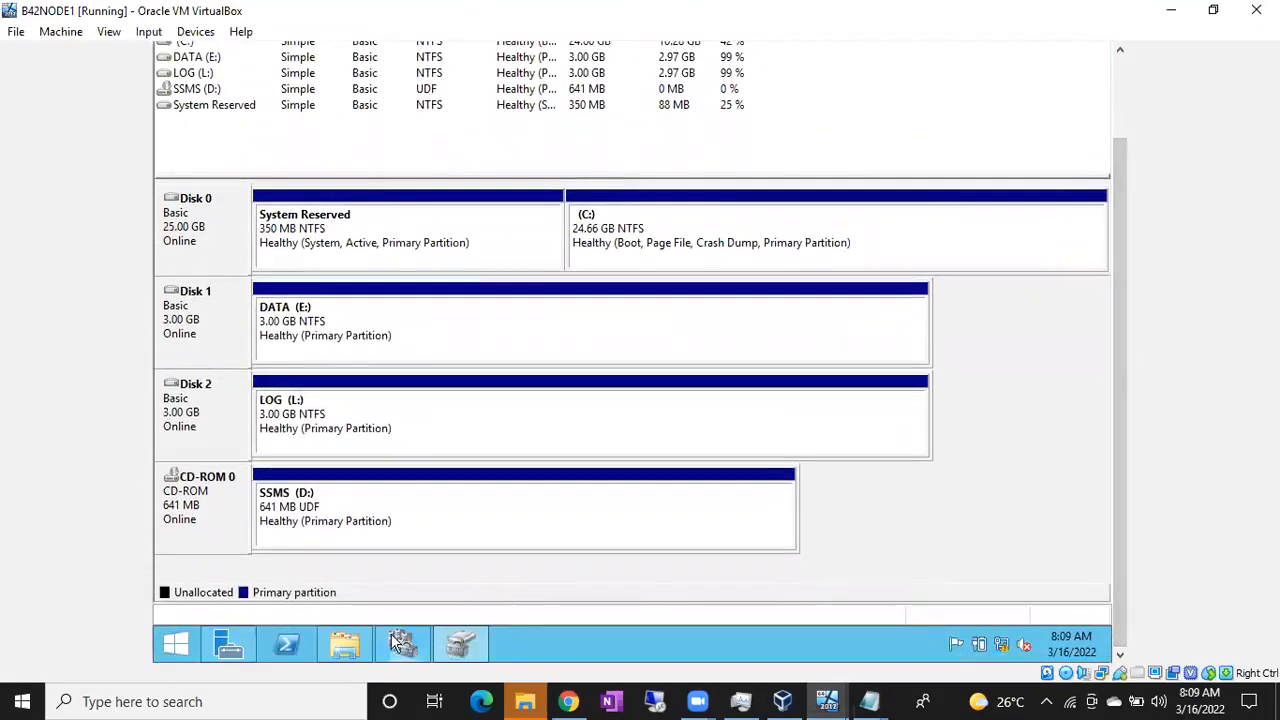
click(345, 645)
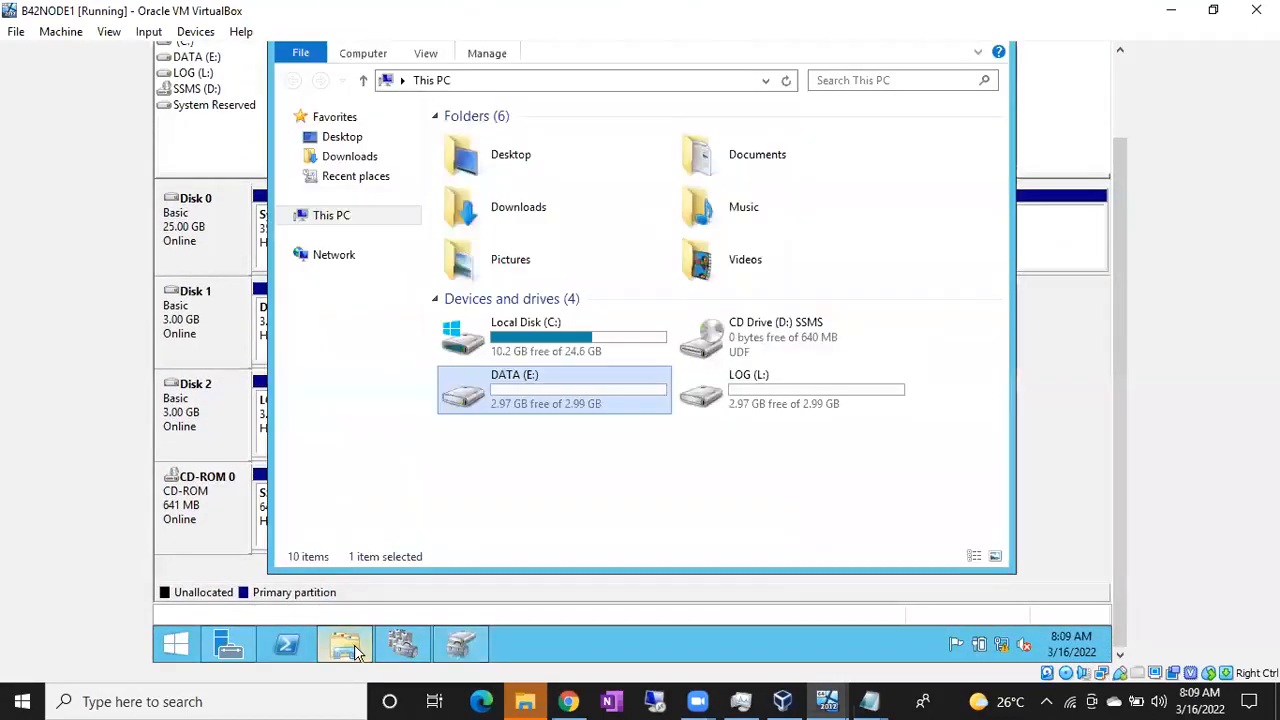
click(737, 400)
click(829, 701)
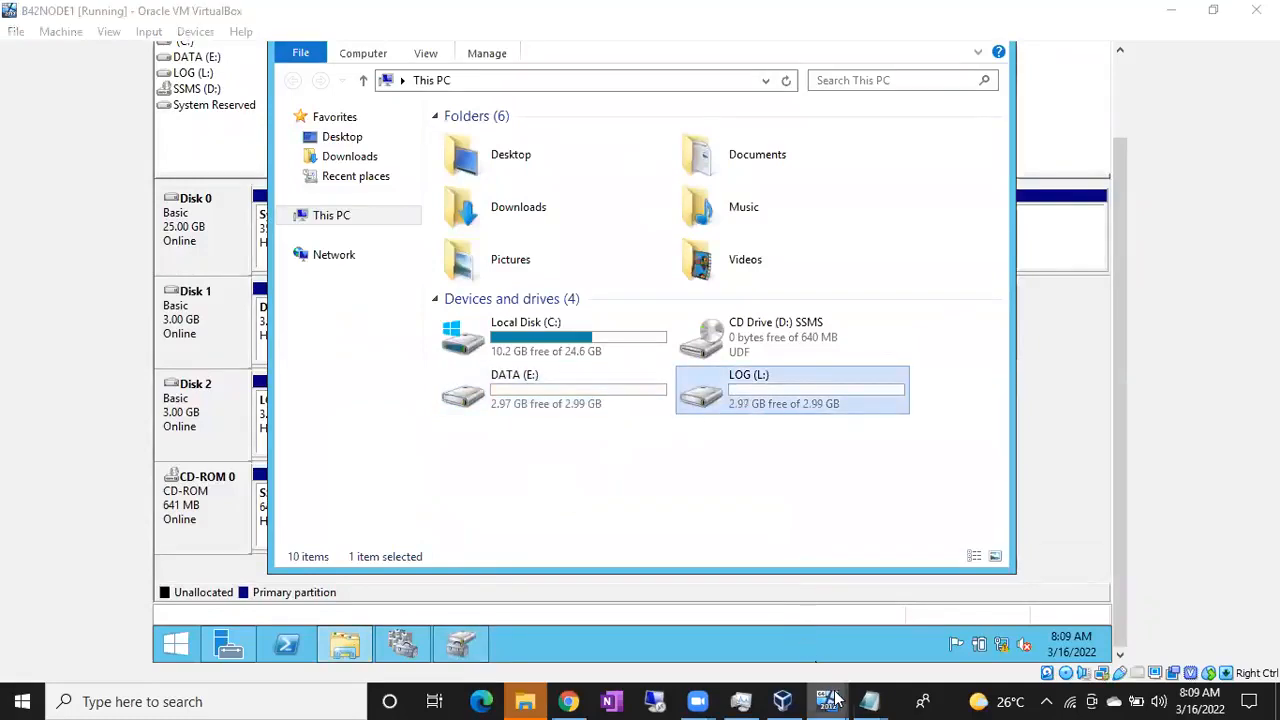
click(1012, 647)
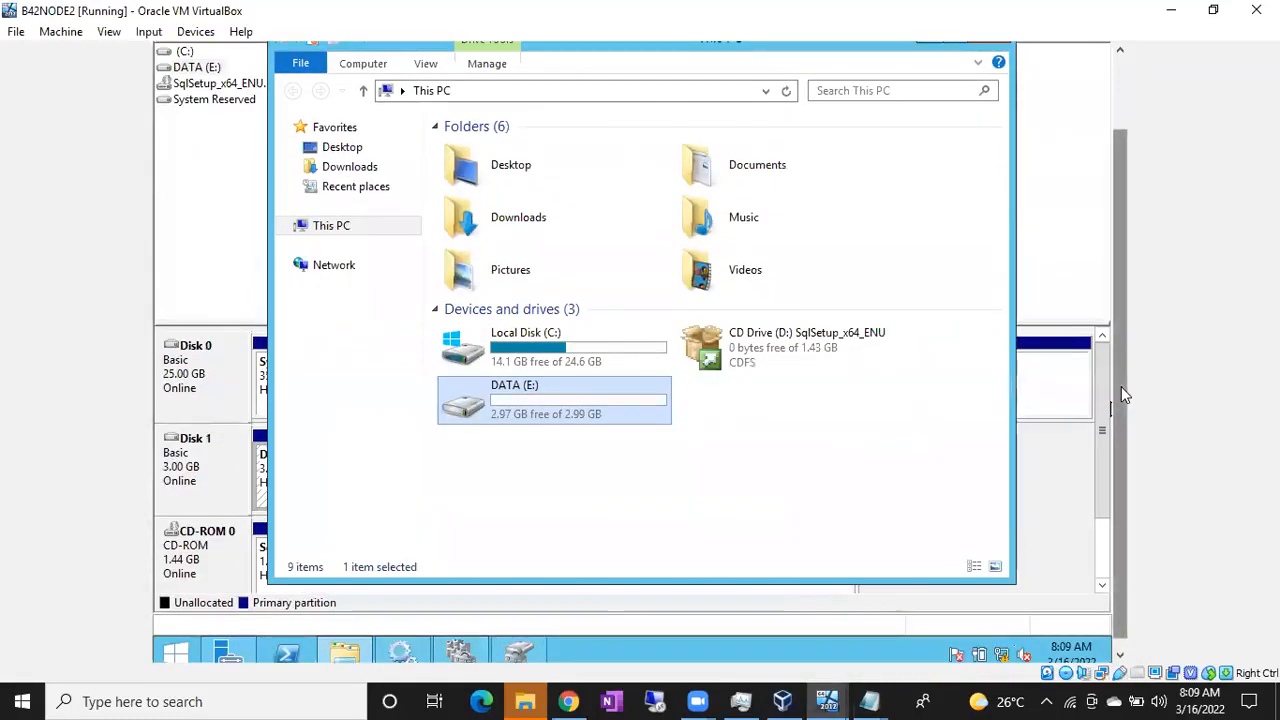
Minimize Explorer and rescan the disks on B42NODE2
click(925, 124)
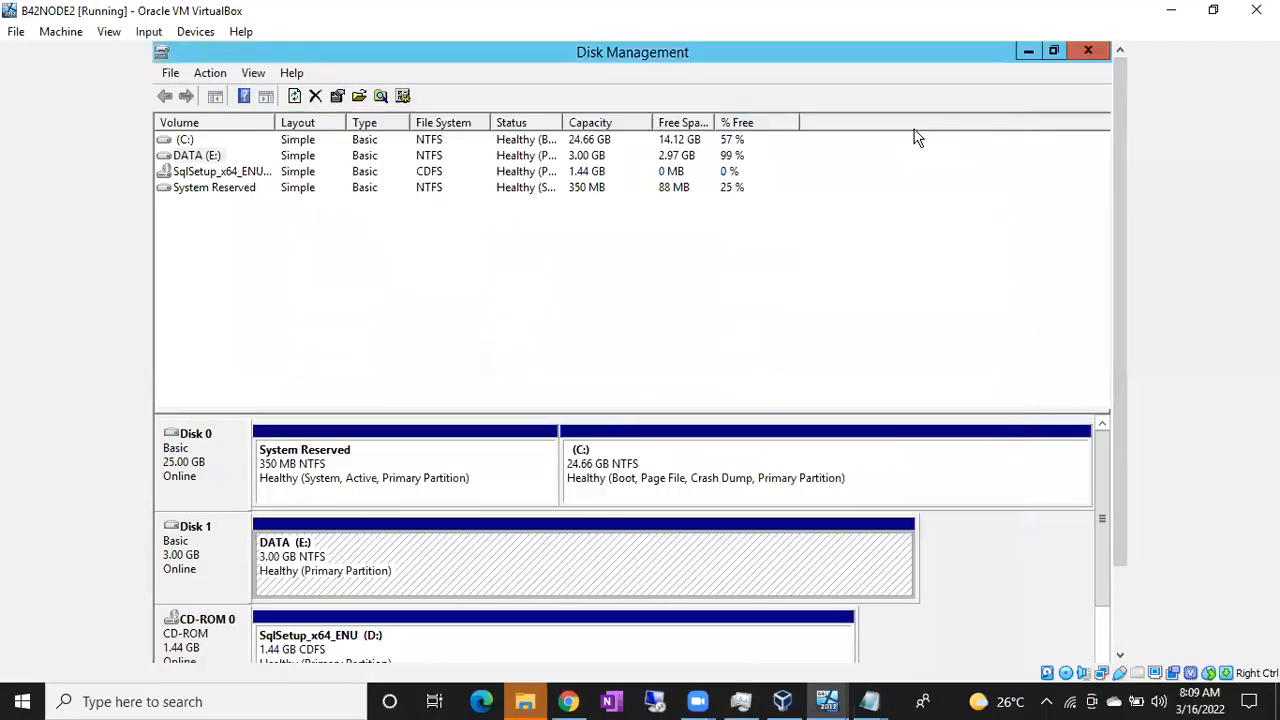
click(210, 74)
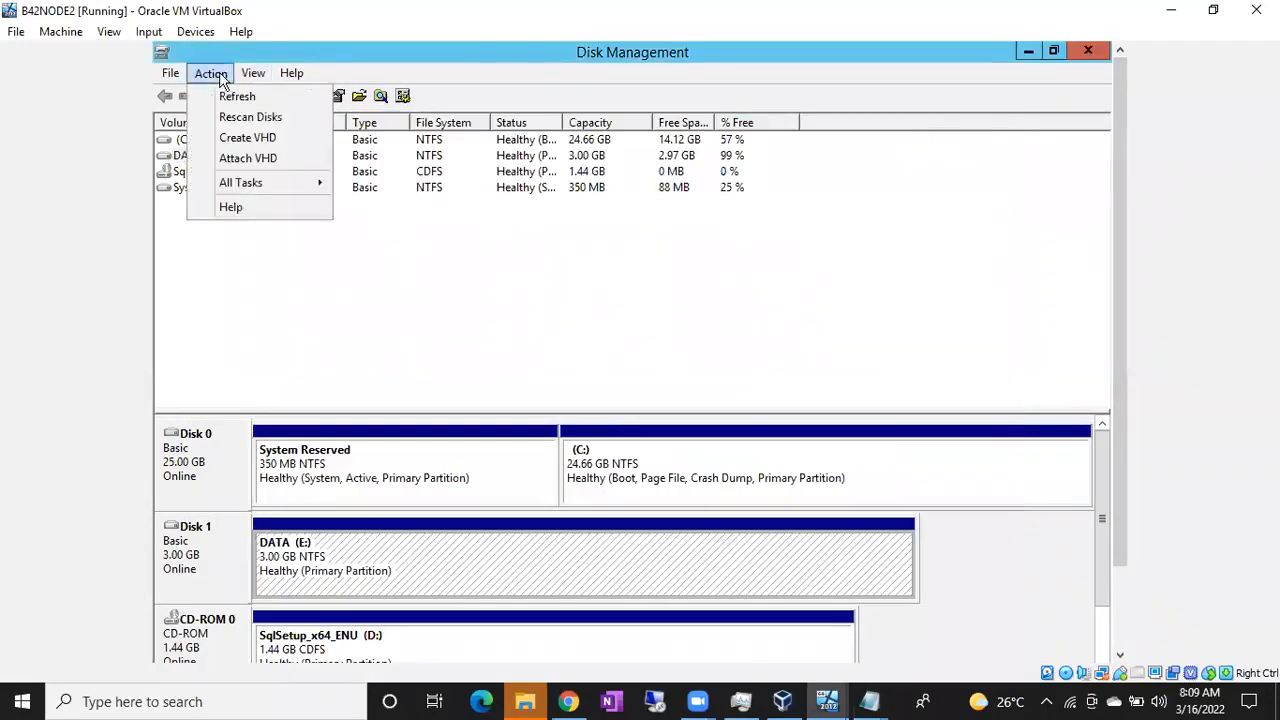
click(229, 117)
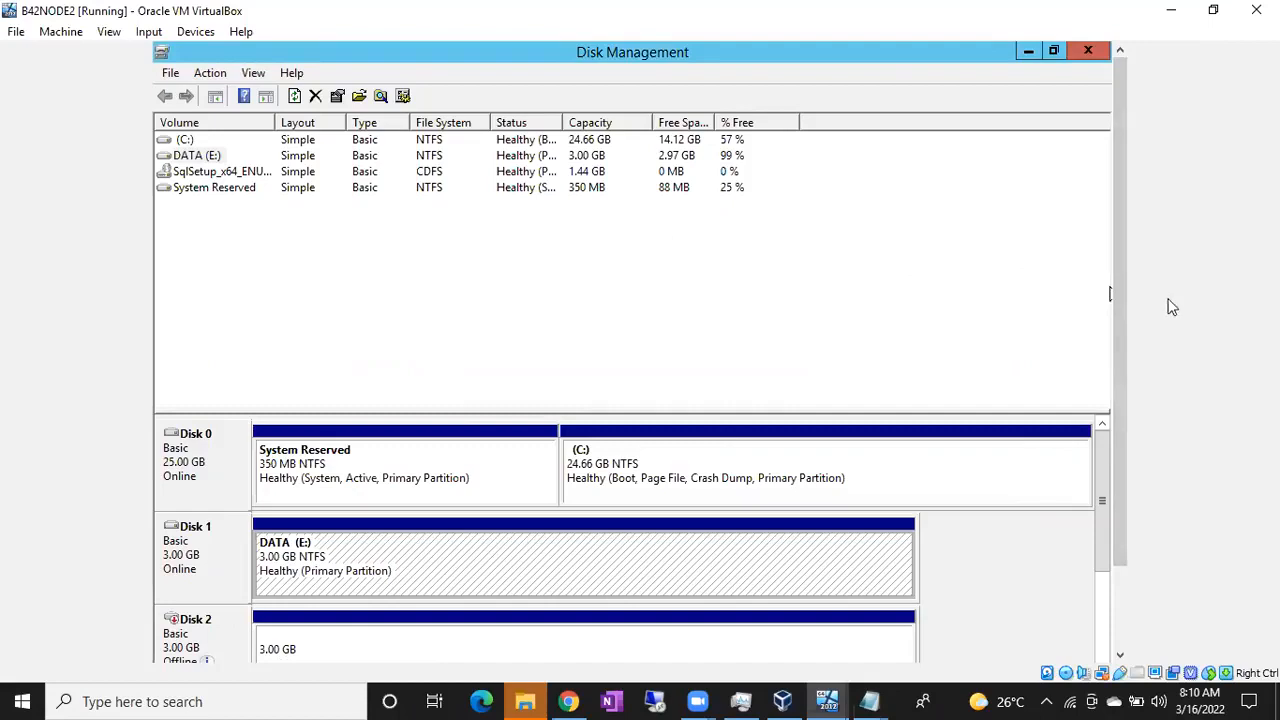
Bring Disk 2 online so its LOG (F:) volume appears, and select it
drag(1127, 296, 1123, 437)
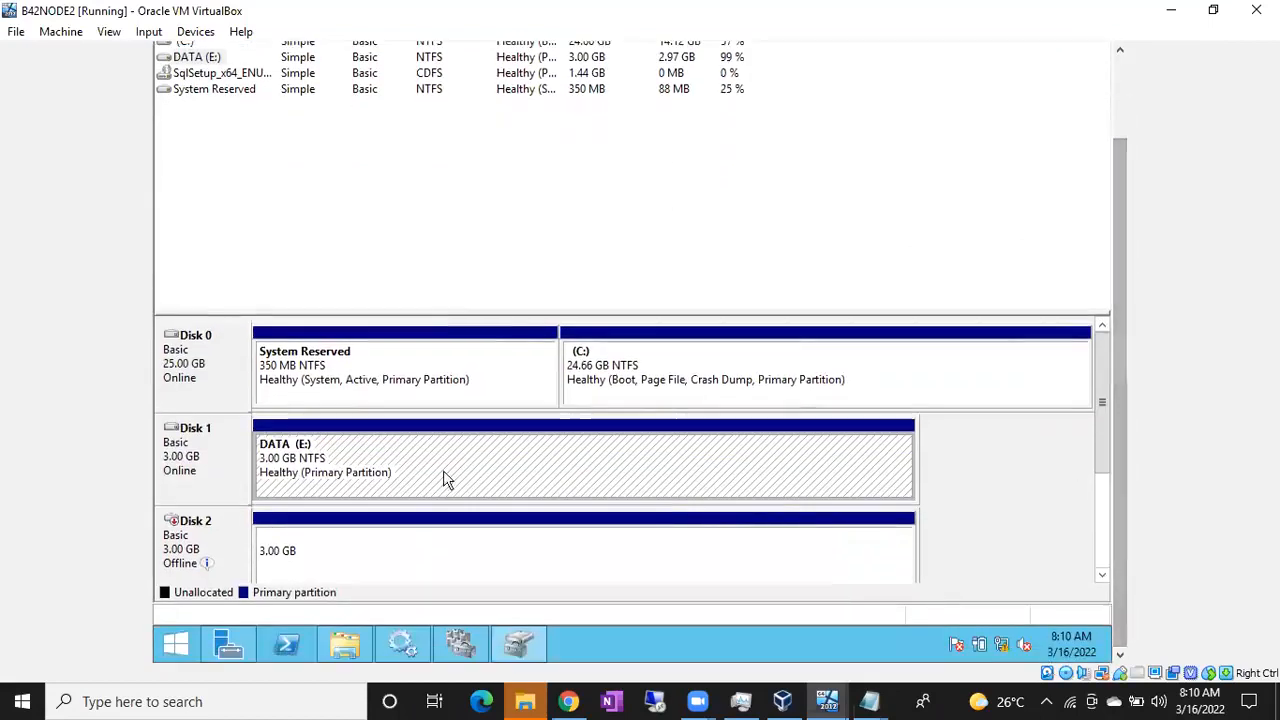
click(232, 555)
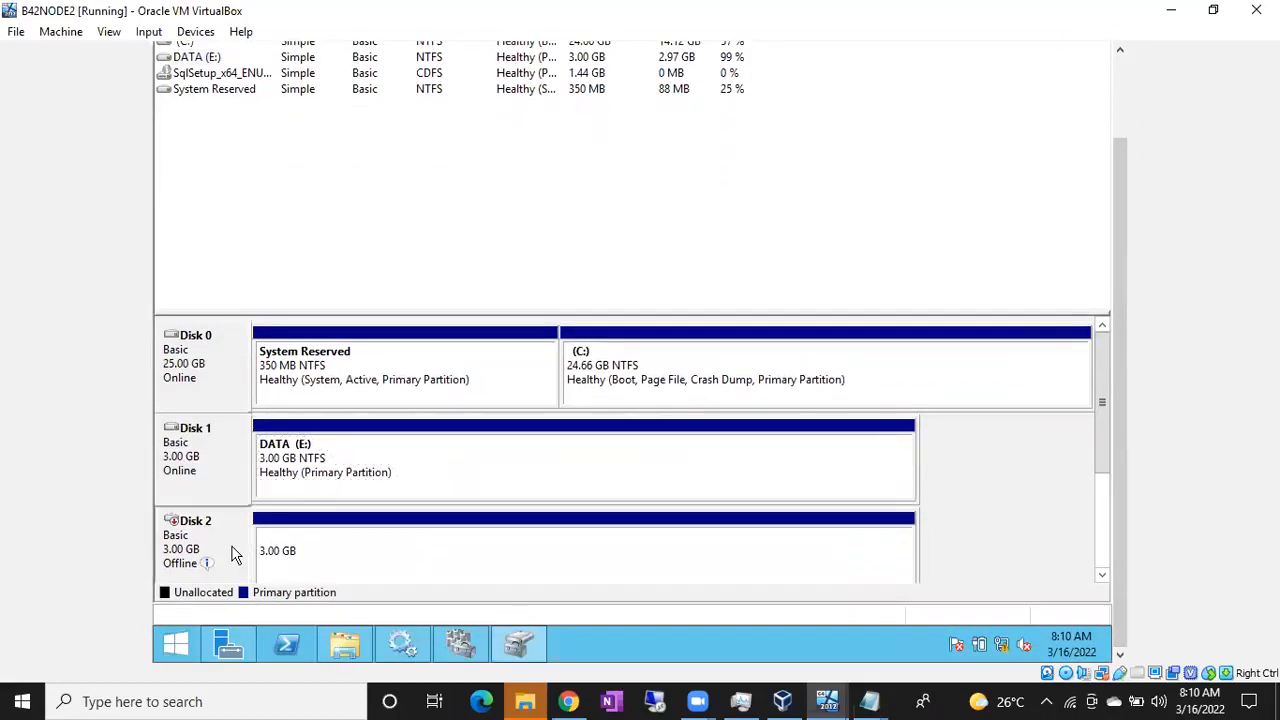
click(1102, 575)
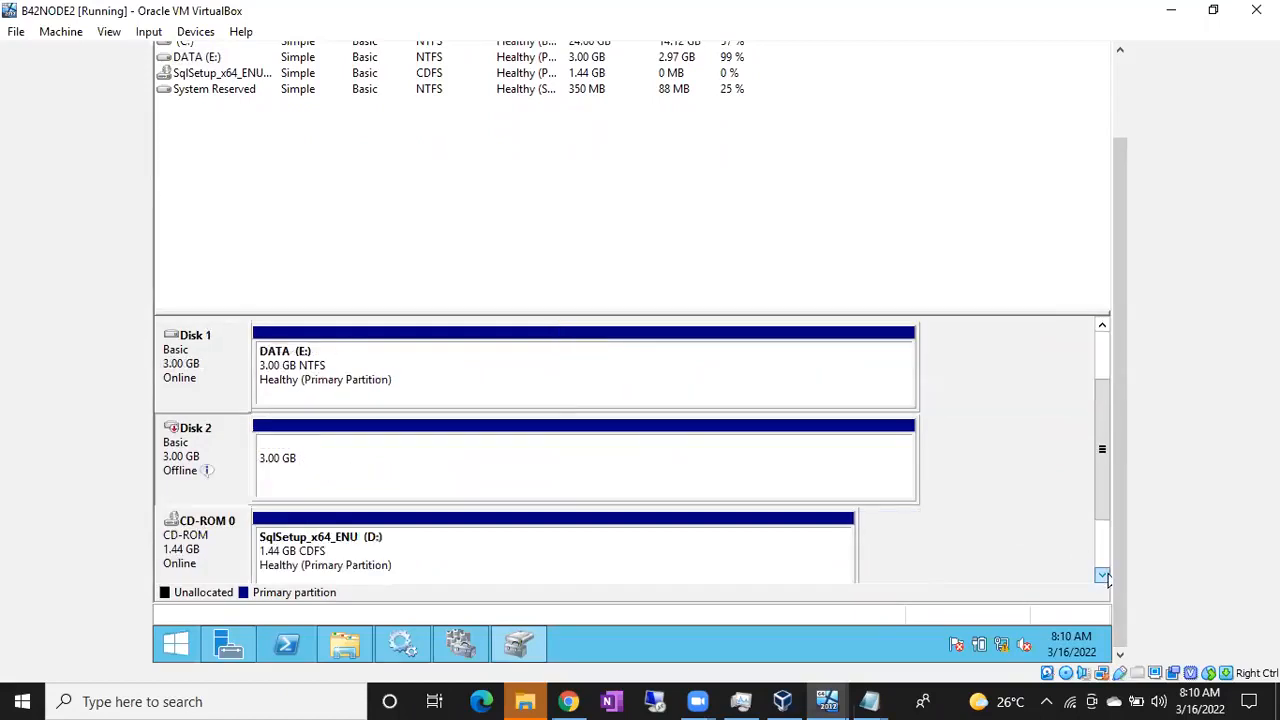
click(1102, 576)
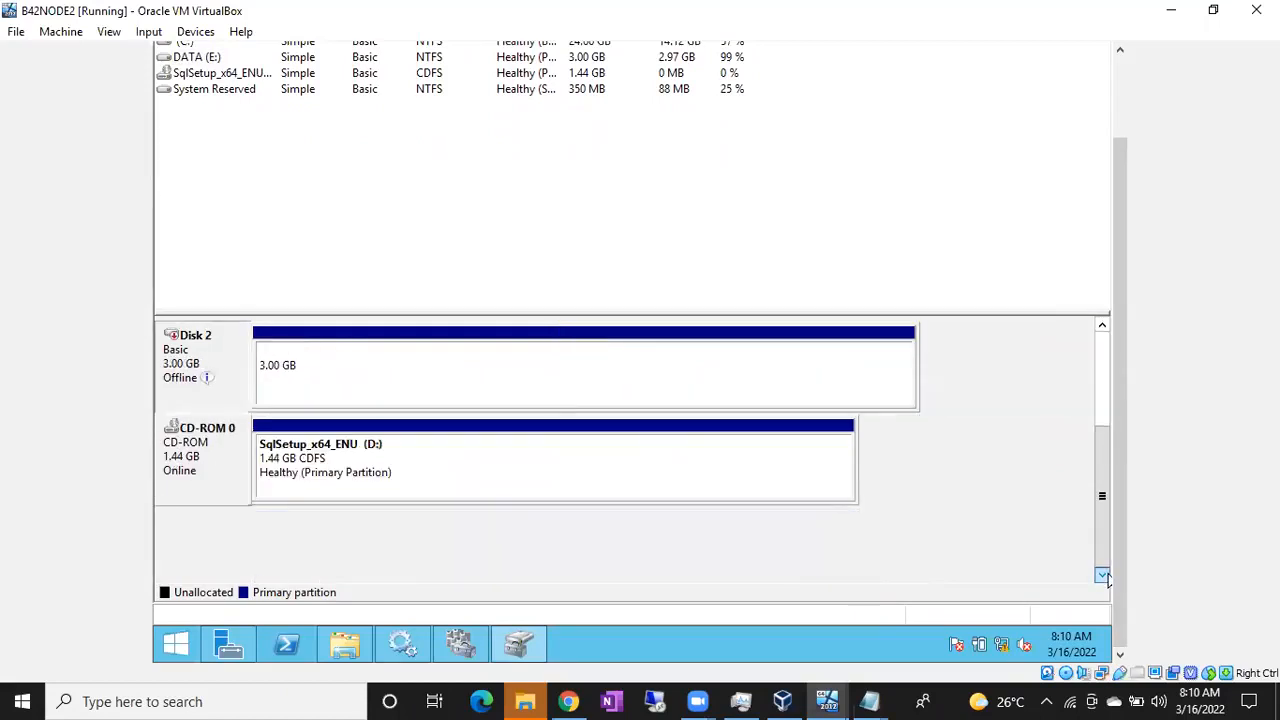
right_click(227, 373)
click(250, 373)
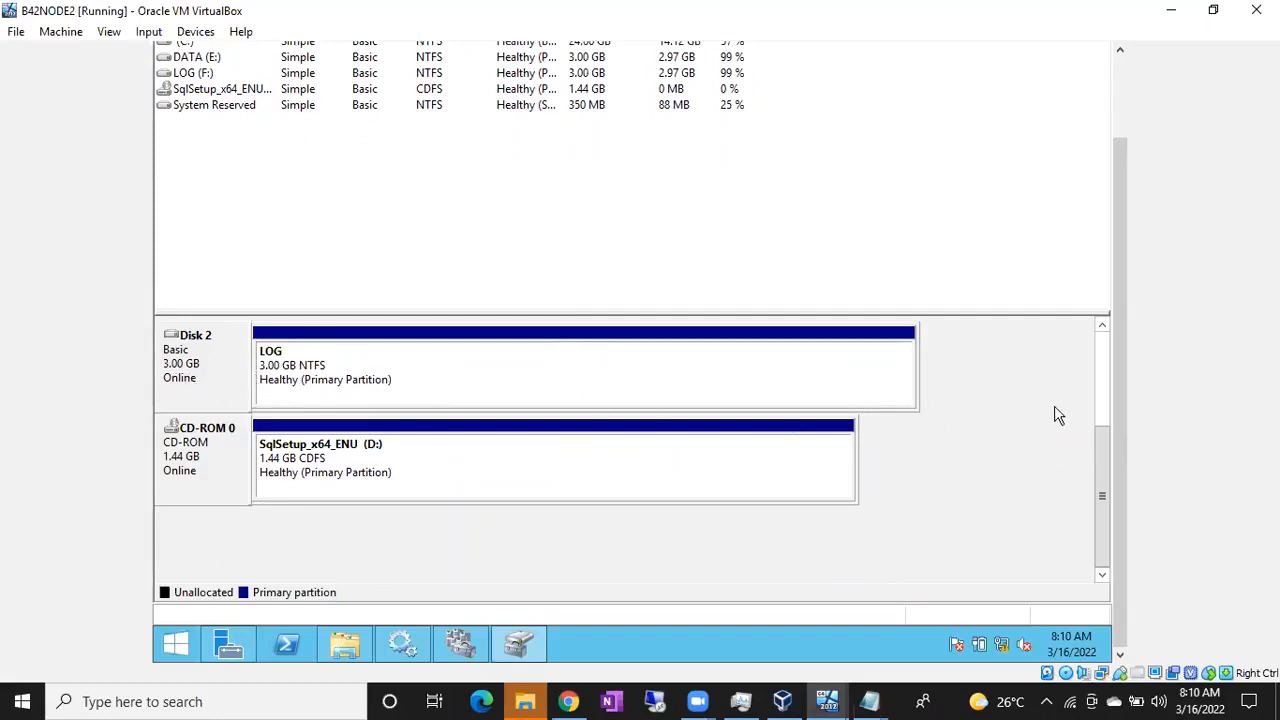
click(1102, 325)
click(1102, 325)
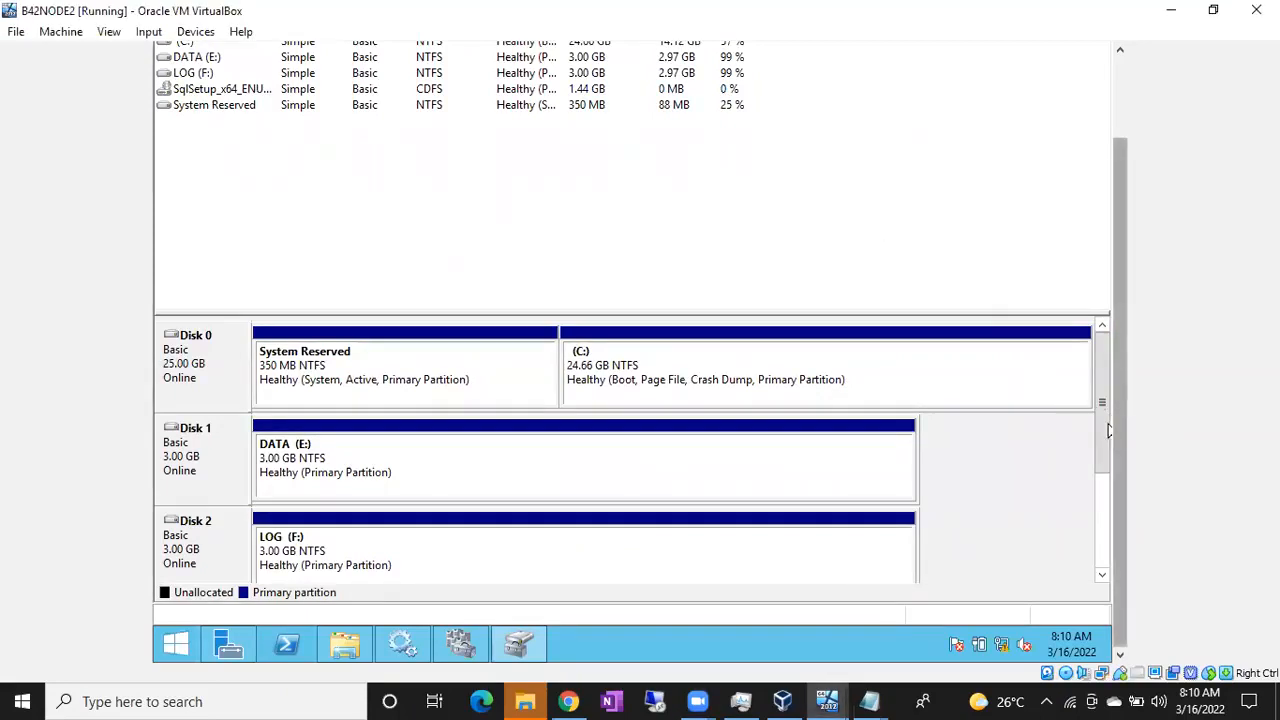
scroll(1101, 504, down, 1)
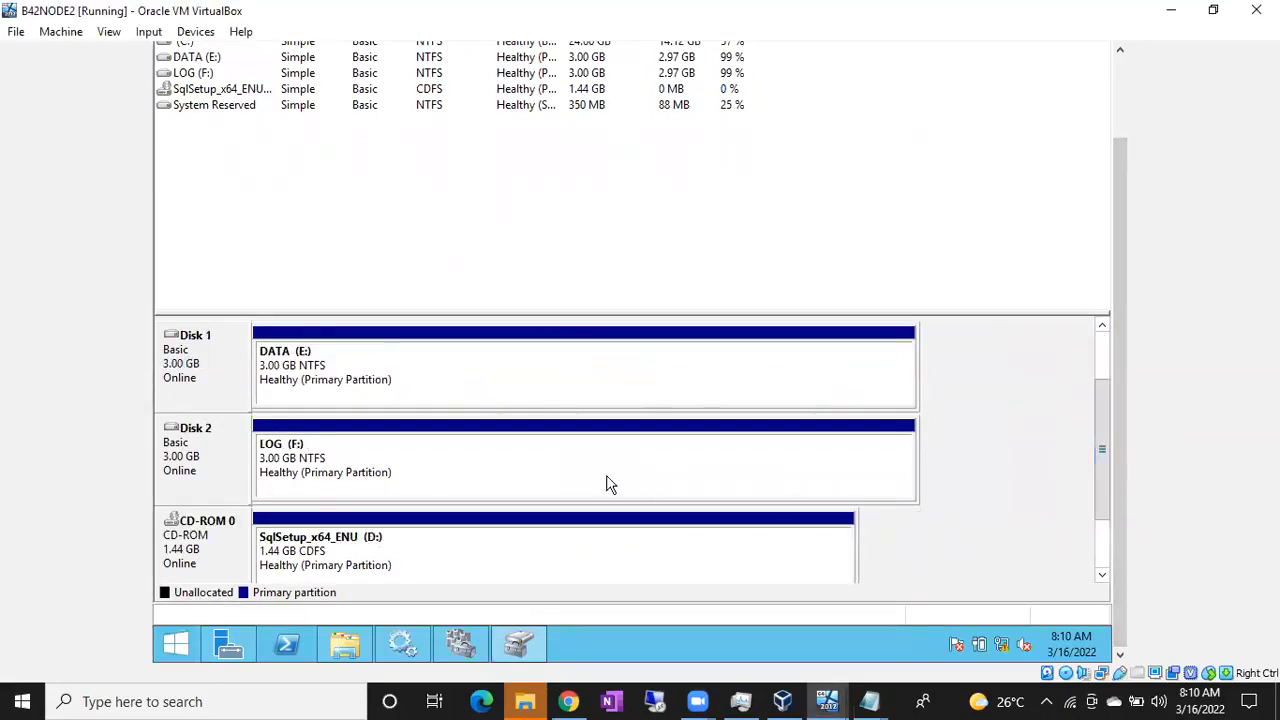
click(387, 476)
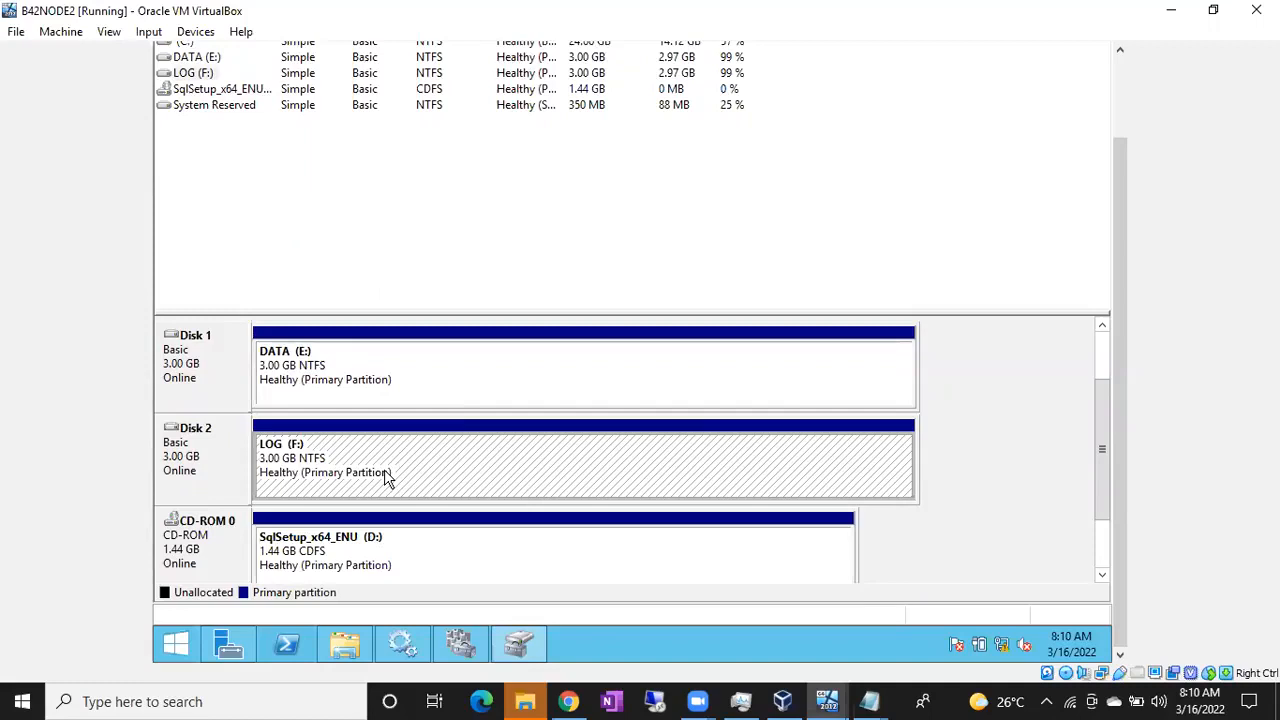
Change the LOG volume's drive letter from F to L
right_click(500, 464)
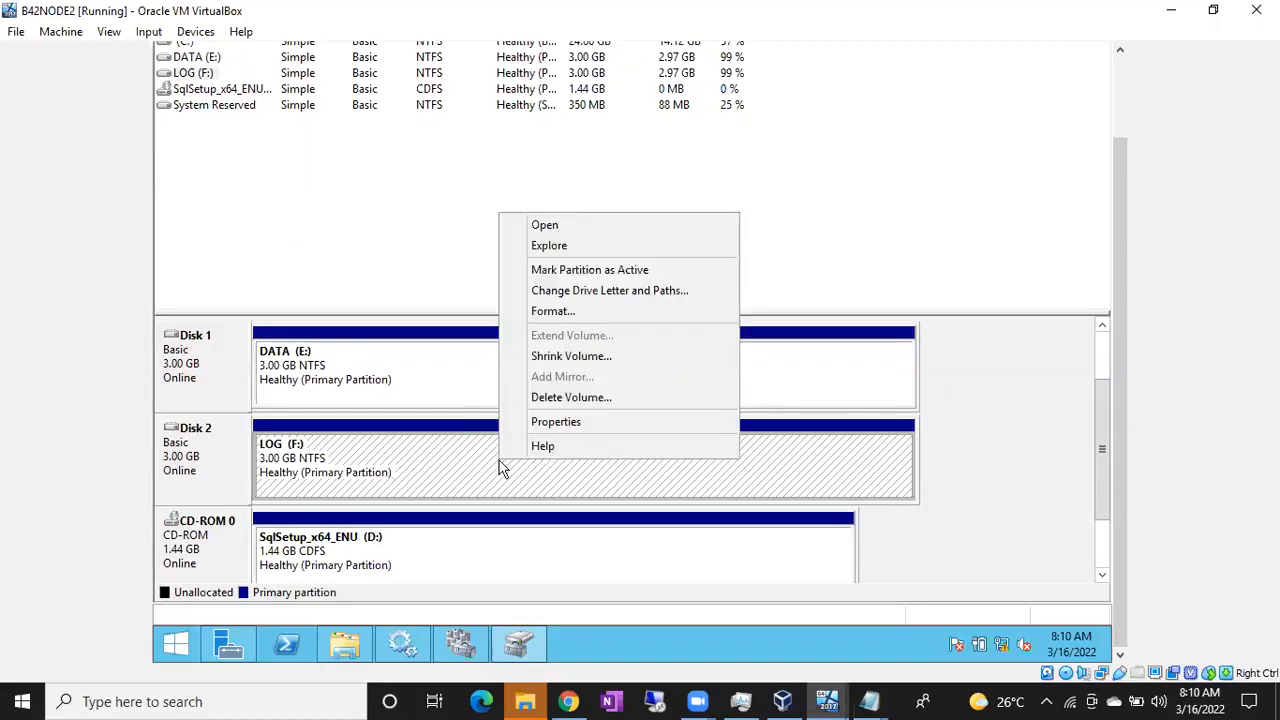
click(594, 292)
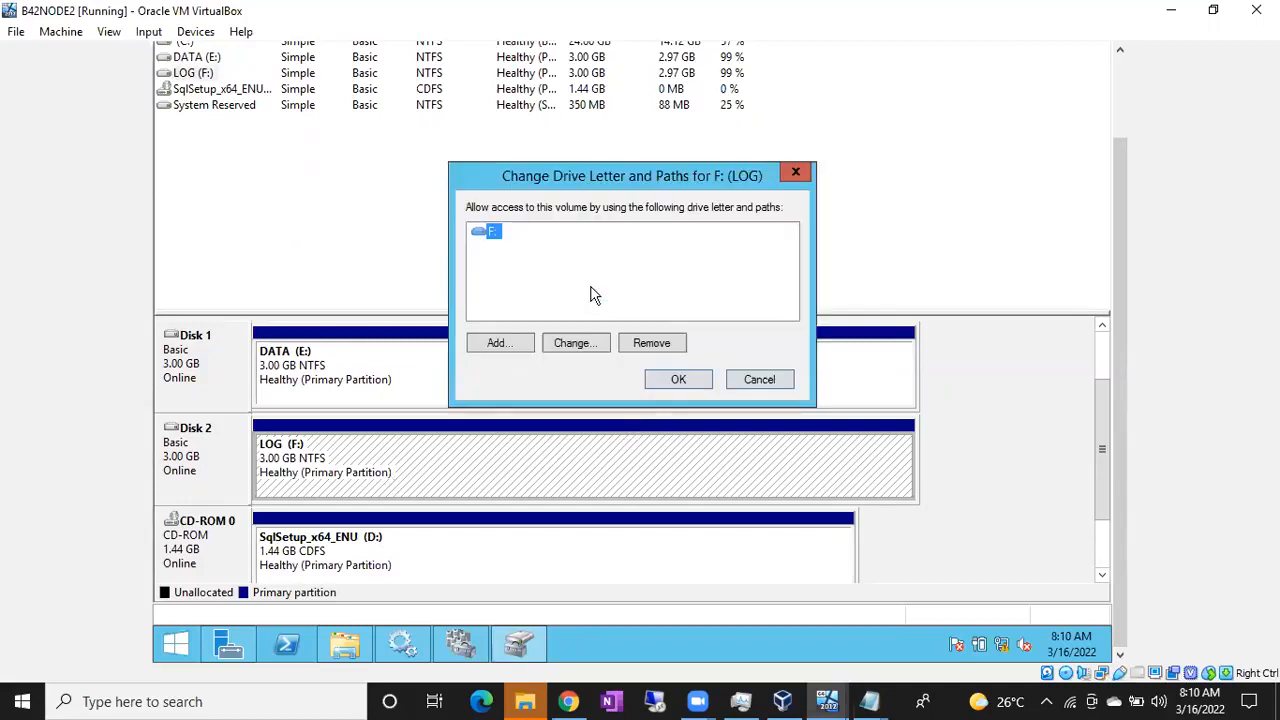
click(565, 346)
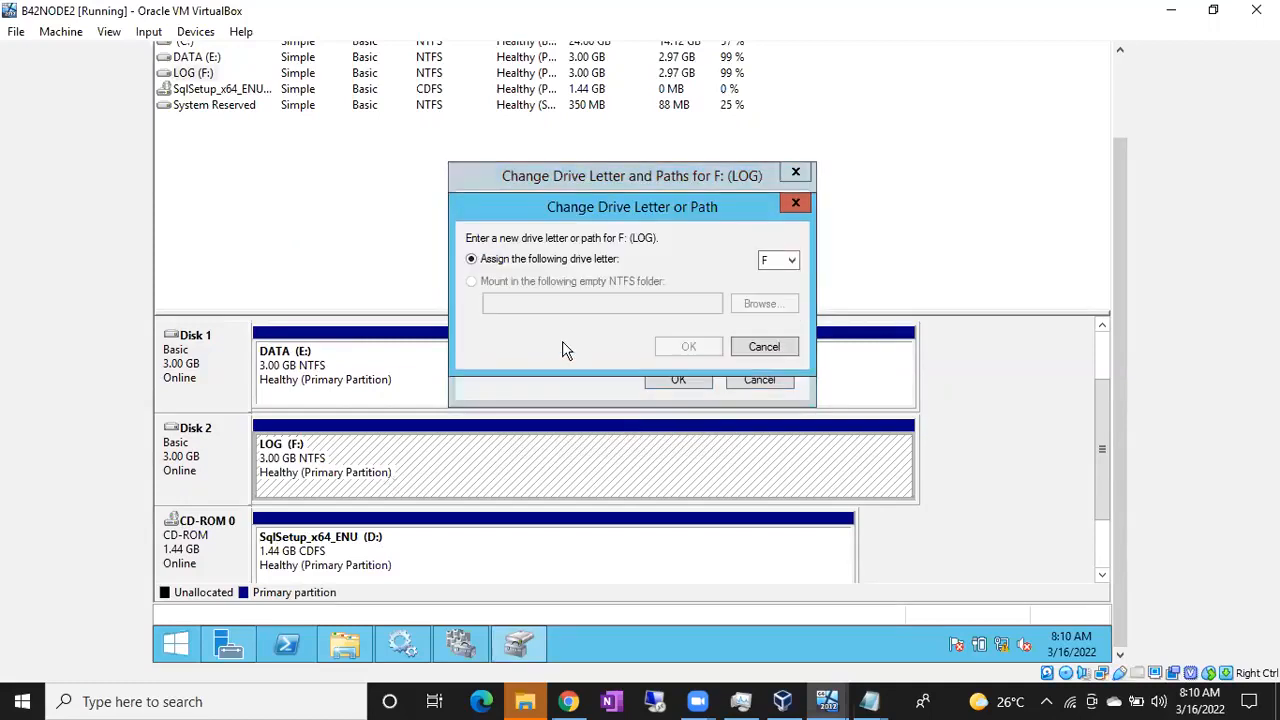
click(786, 264)
click(772, 376)
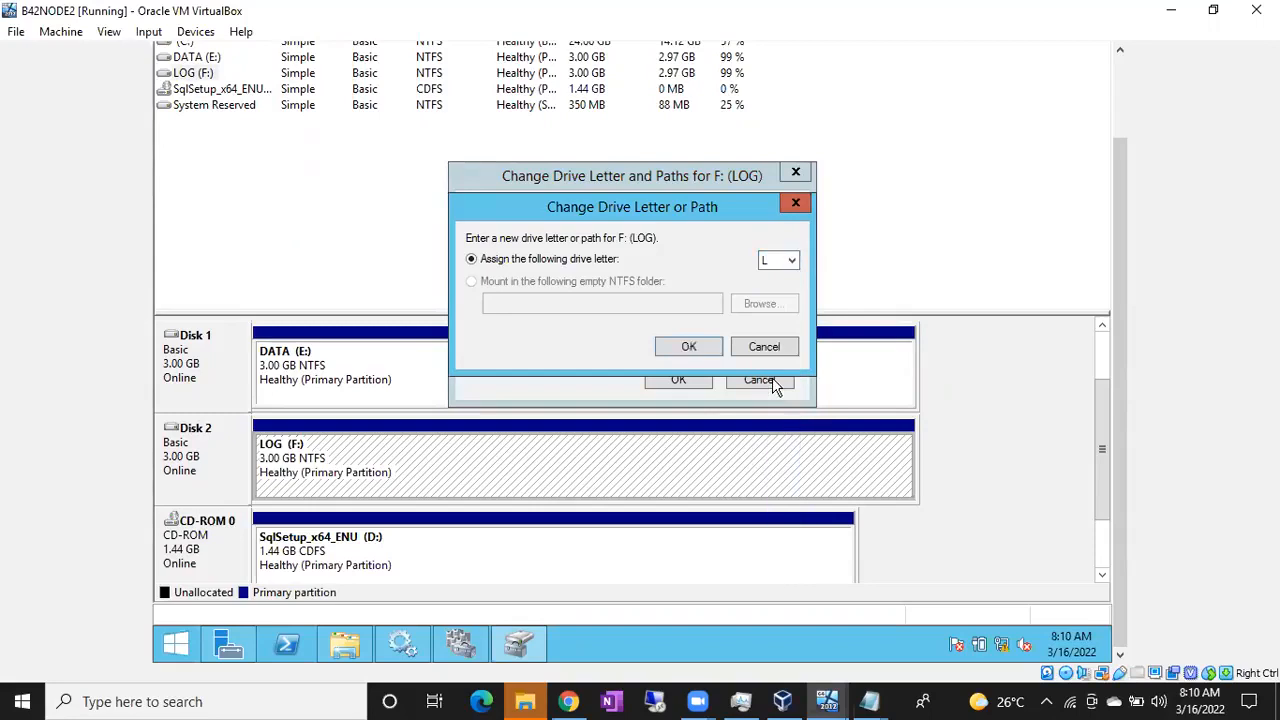
click(686, 350)
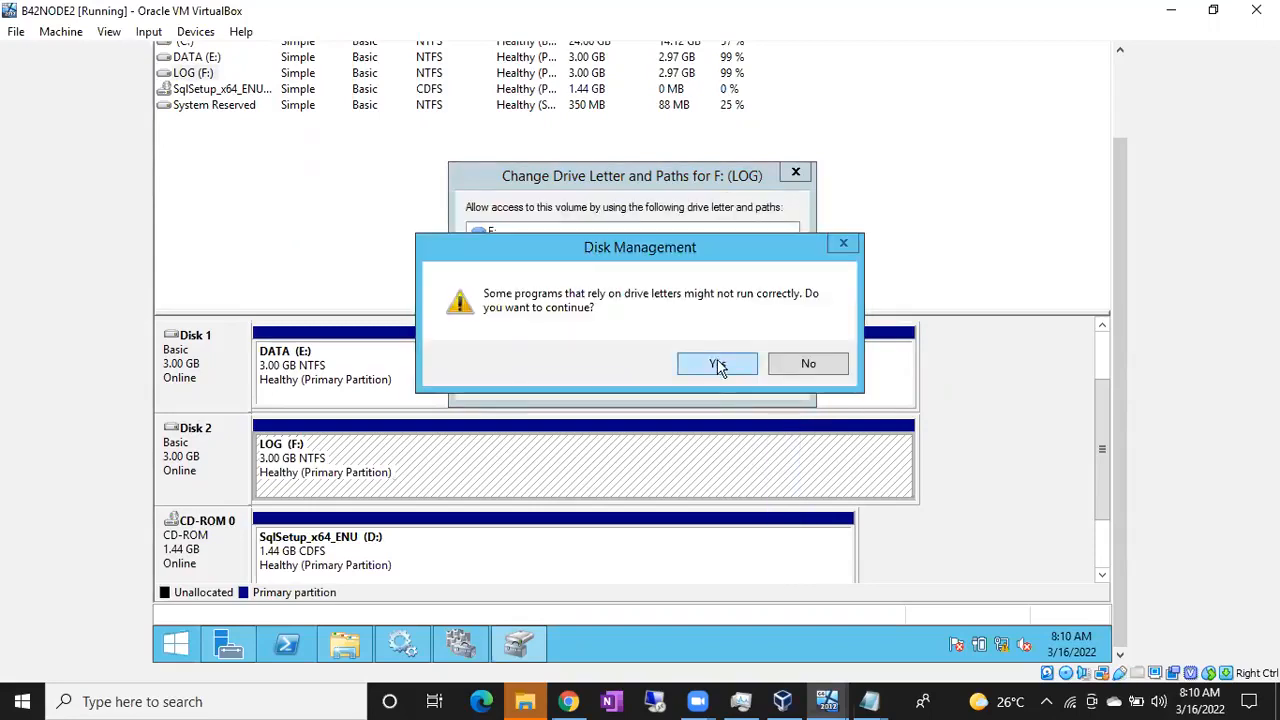
click(718, 364)
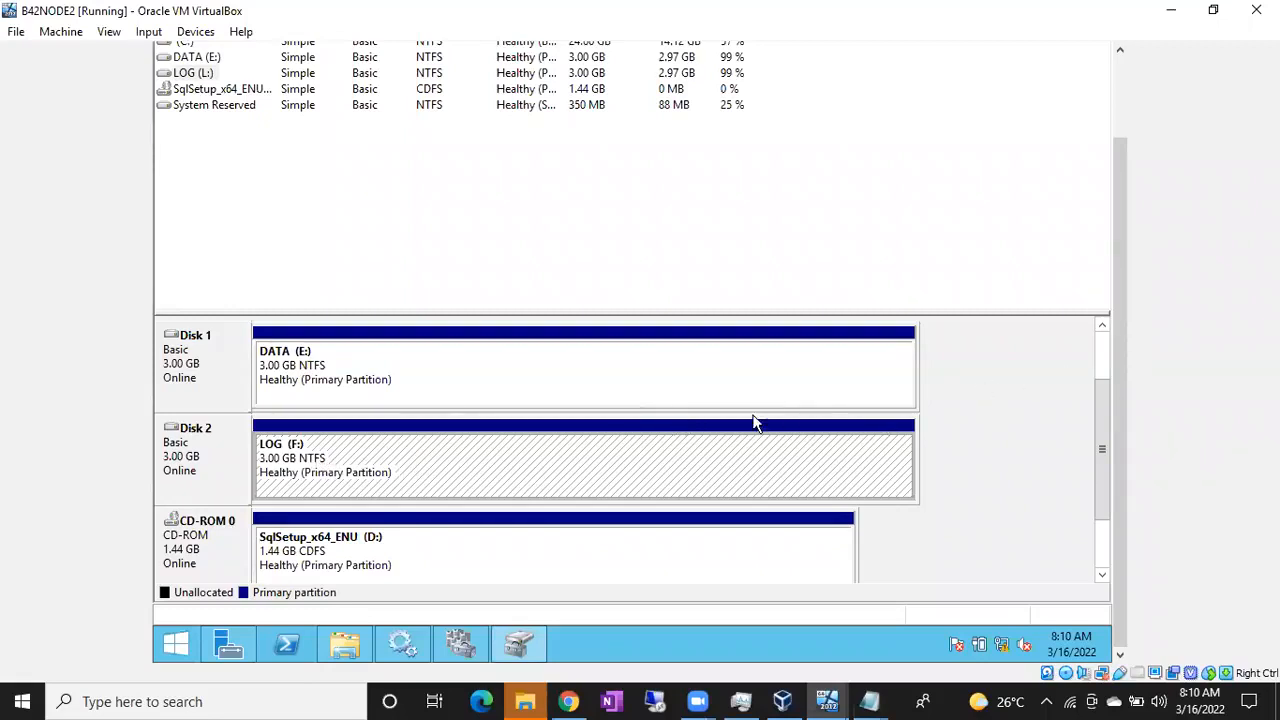
Verify in This PC that LOG now appears as L:
click(346, 643)
click(768, 400)
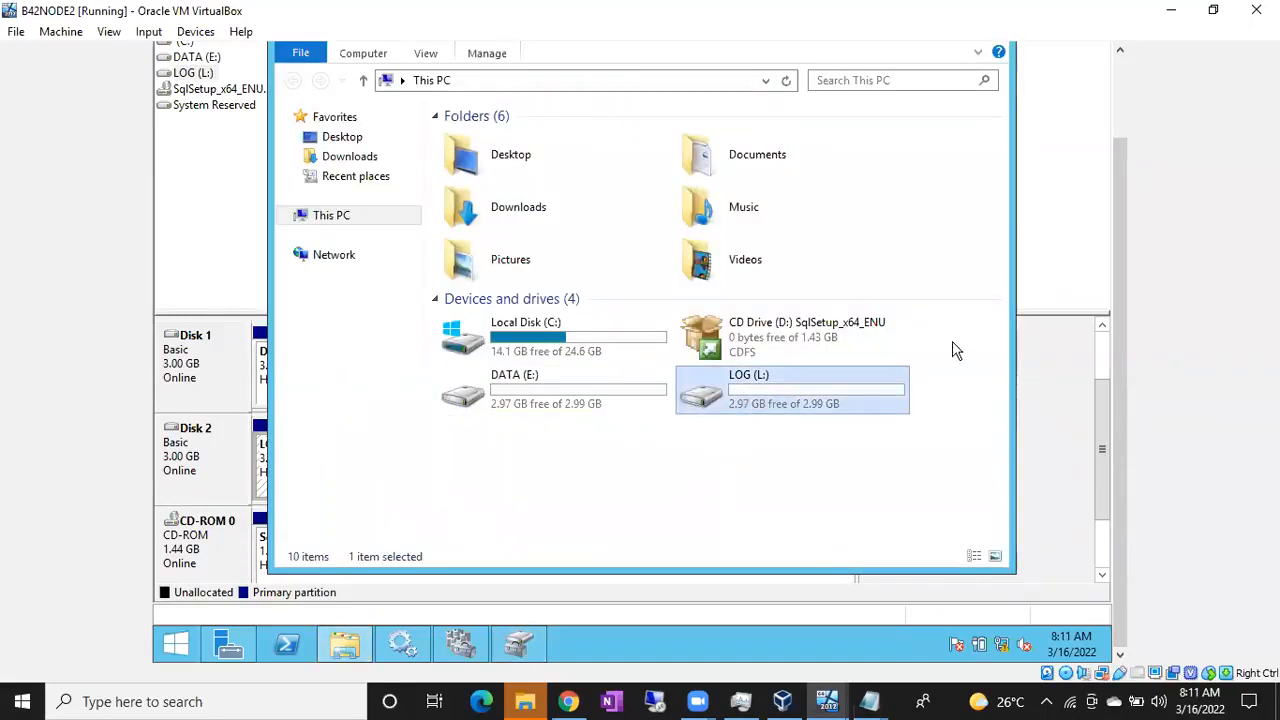
click(1038, 290)
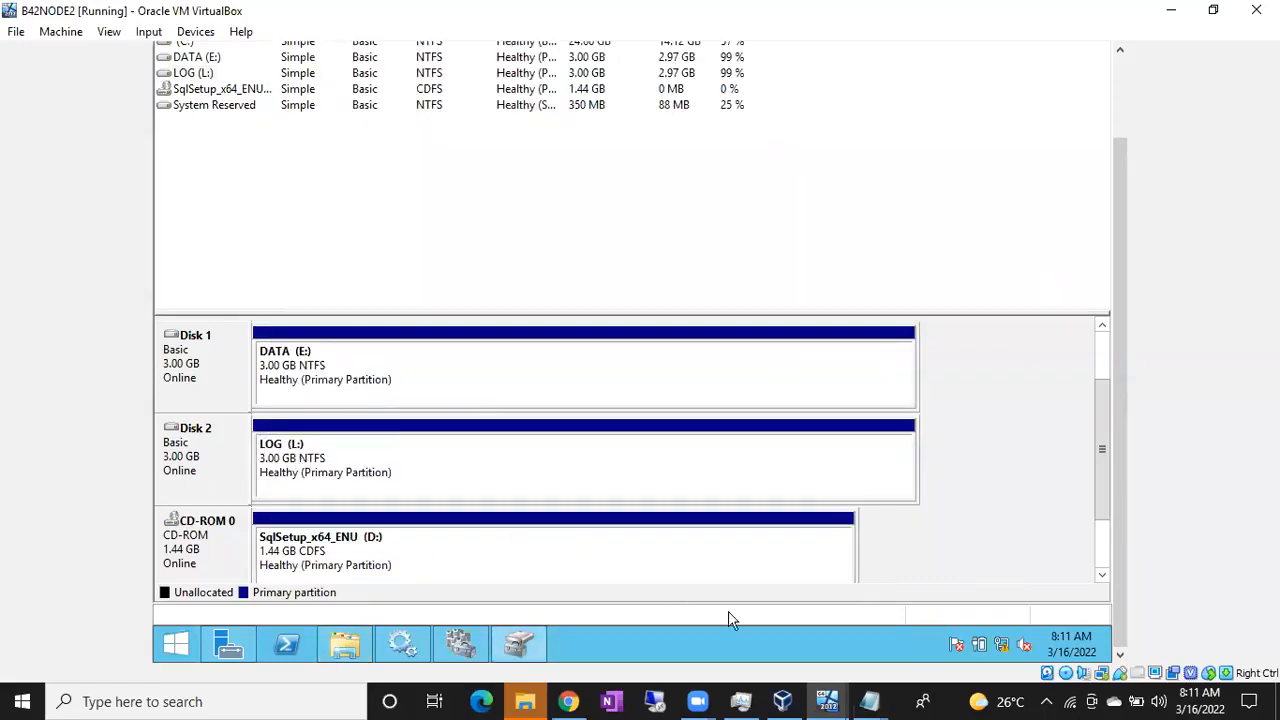
click(830, 697)
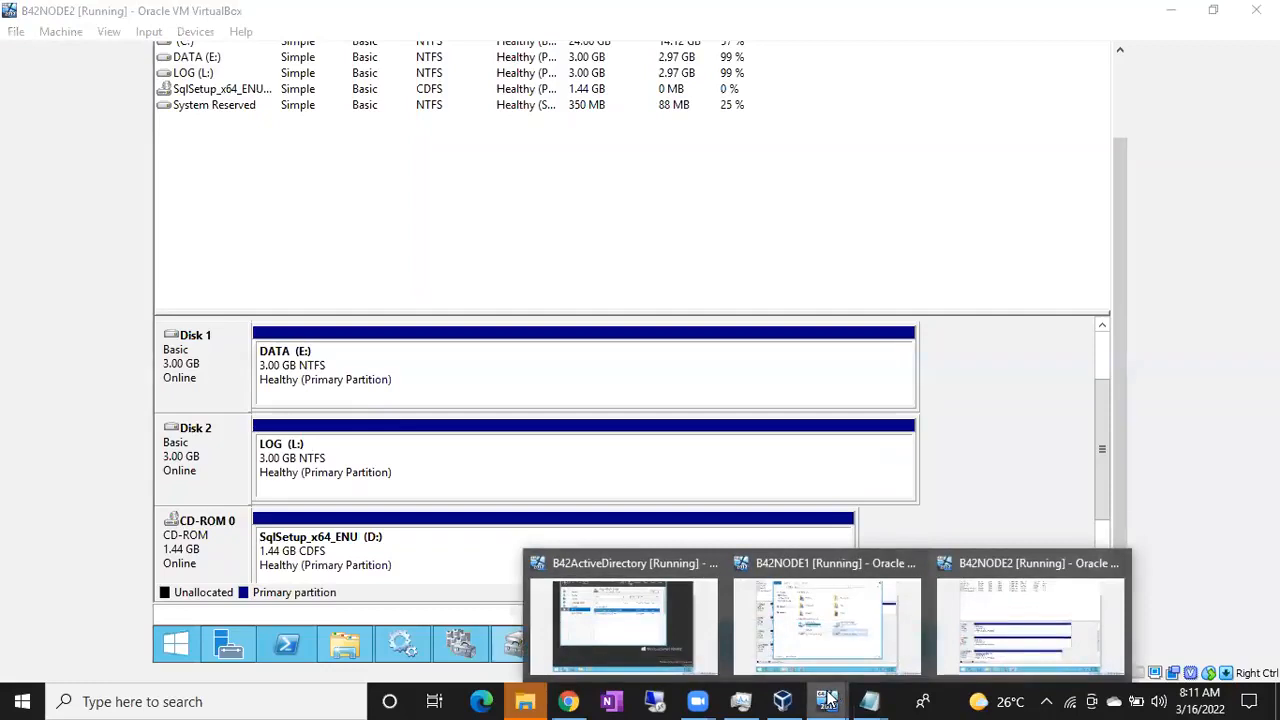
On B42ActiveDirectory, start a new iSCSI virtual disk in the default location named QUORUM
click(611, 639)
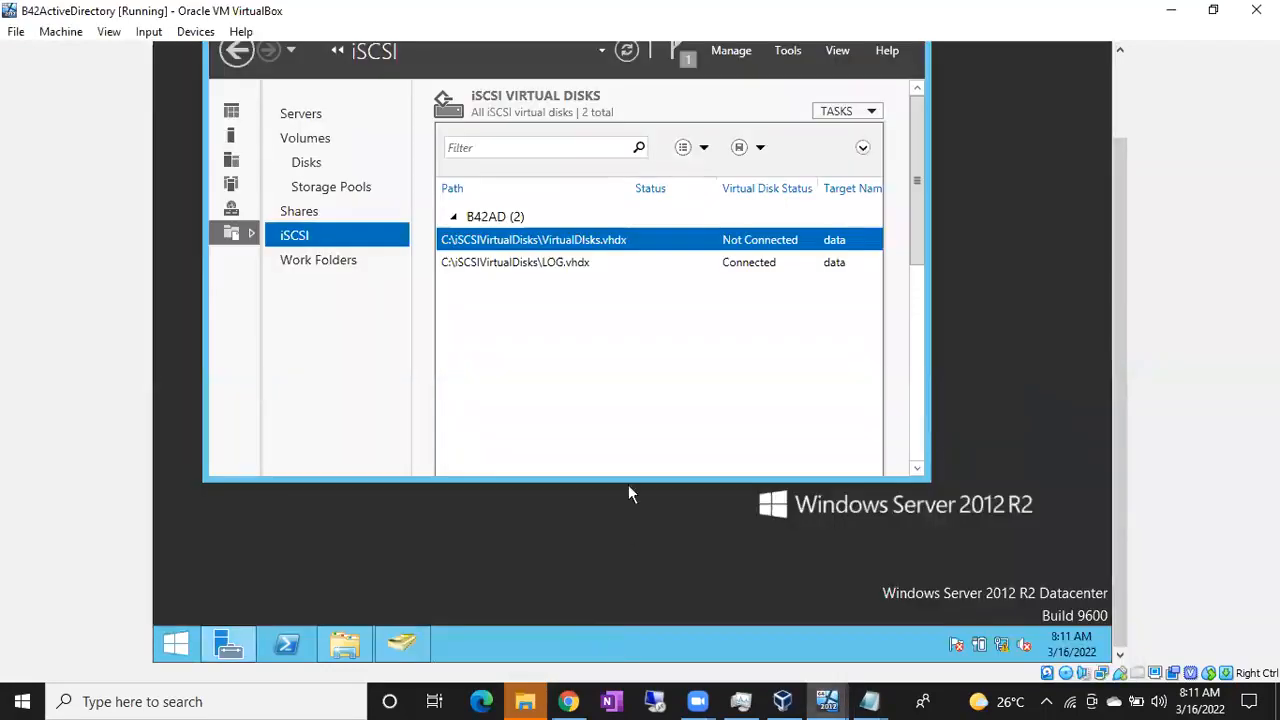
right_click(570, 350)
click(588, 362)
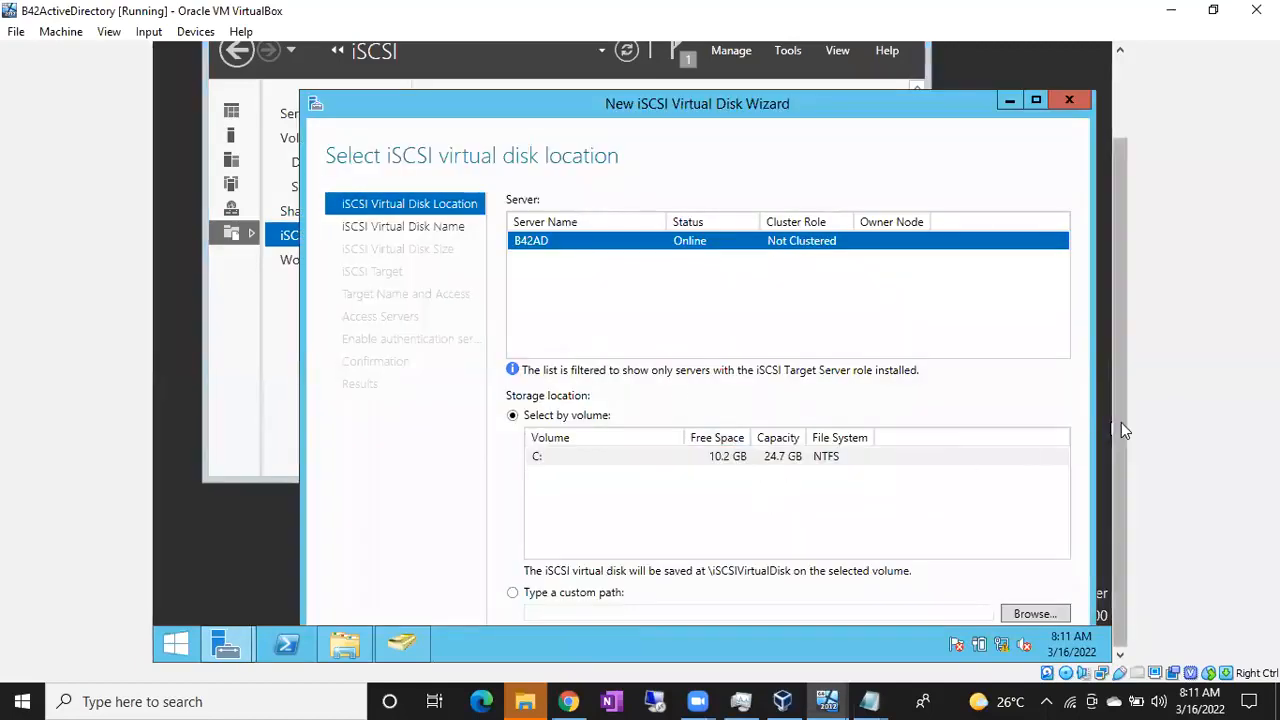
click(1037, 104)
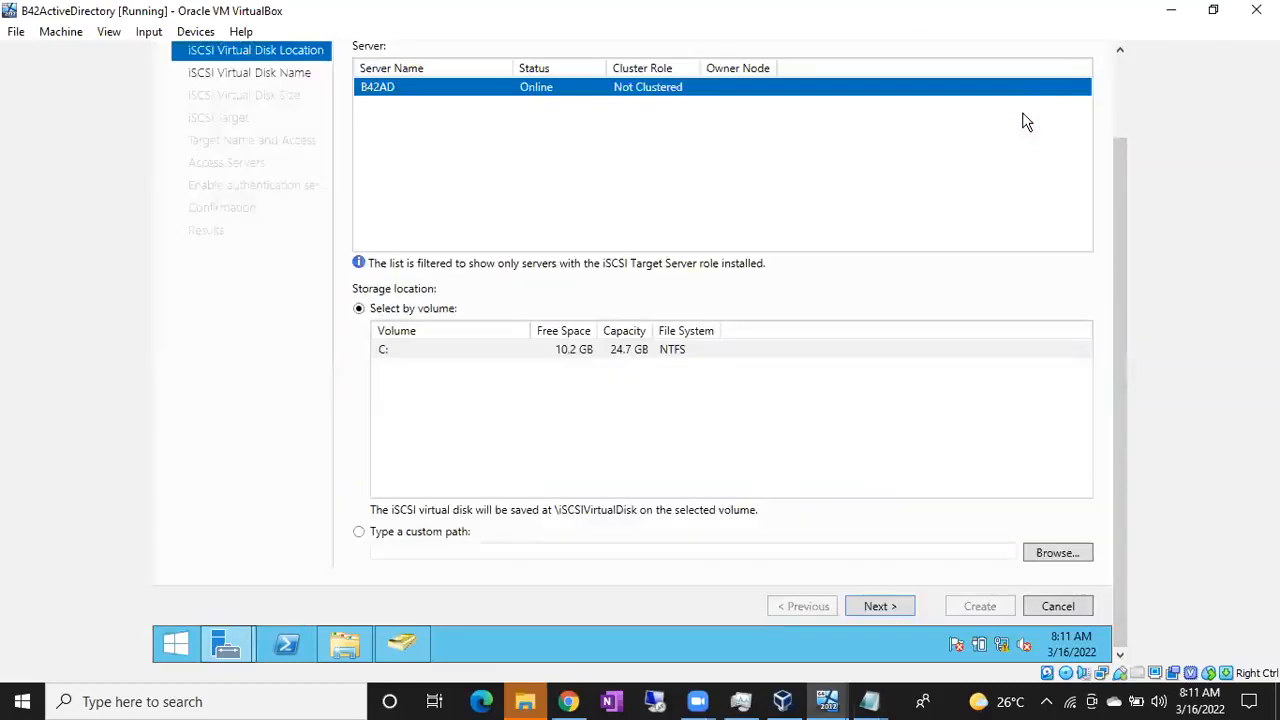
click(893, 612)
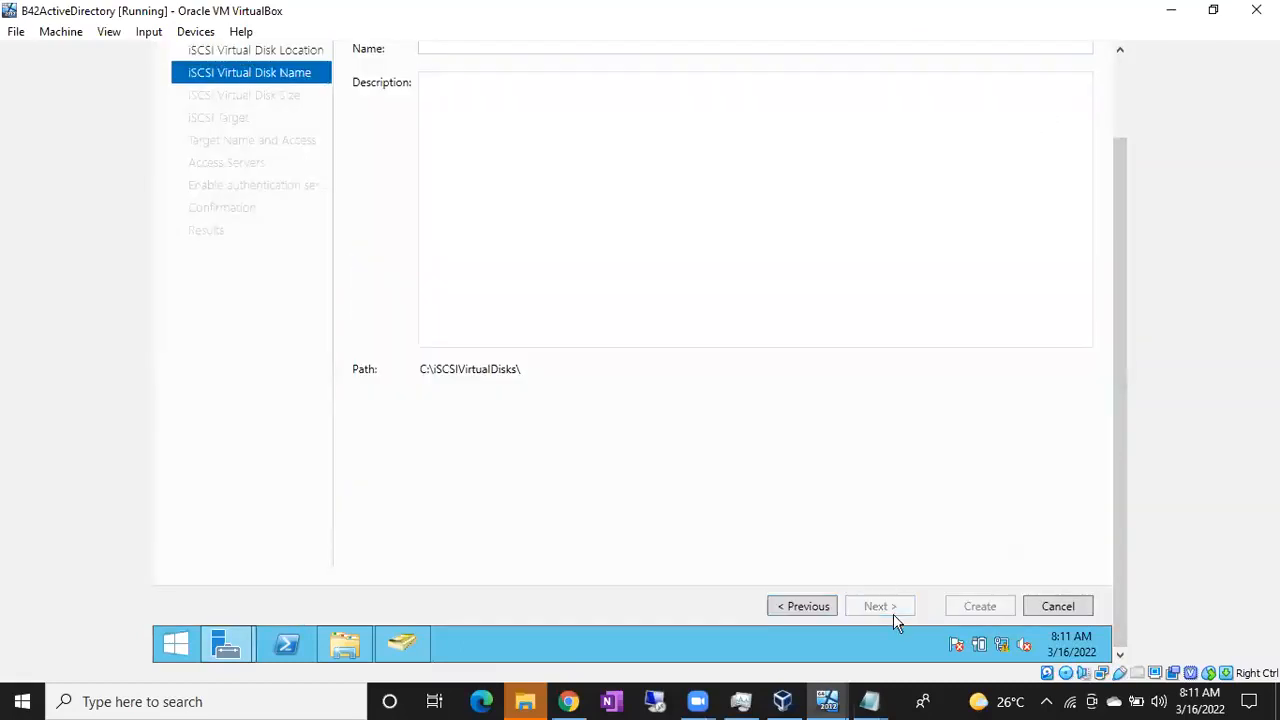
drag(1117, 394, 1108, 290)
text(QUORUM)
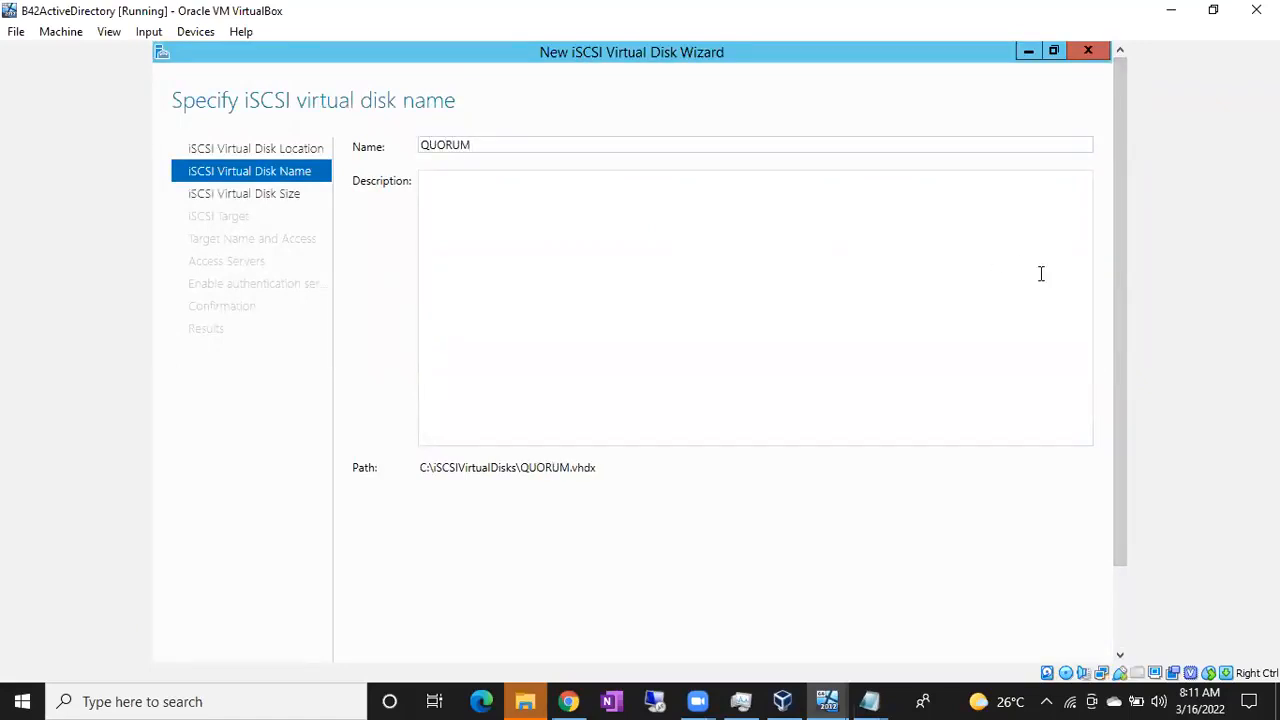
drag(1117, 315, 1117, 395)
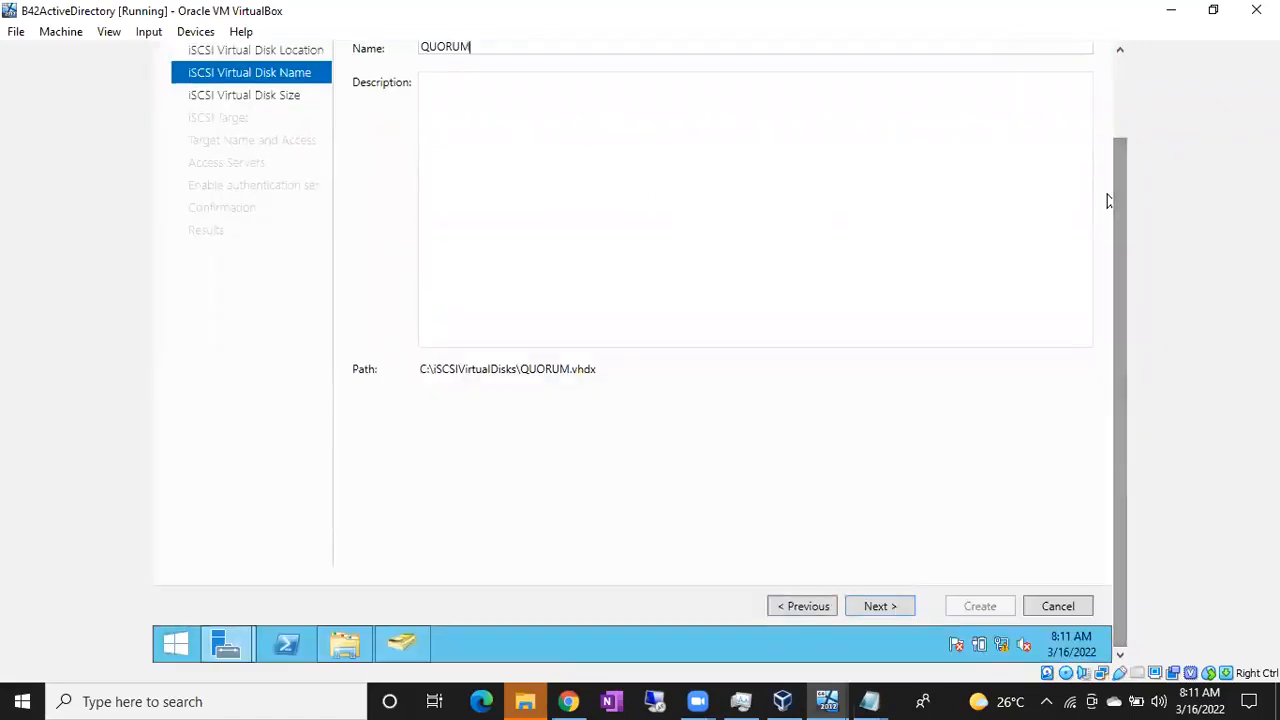
click(876, 606)
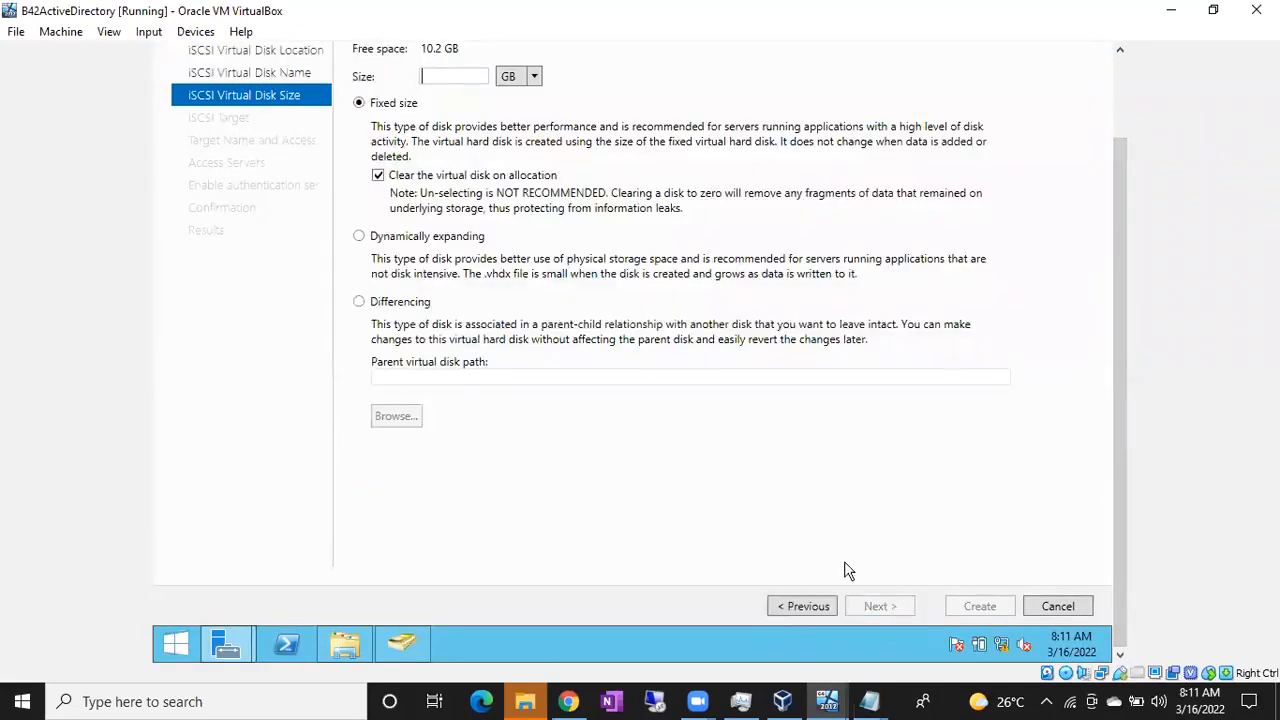
Make QUORUM 1 GB on the existing data target and create it
text(1)
click(908, 612)
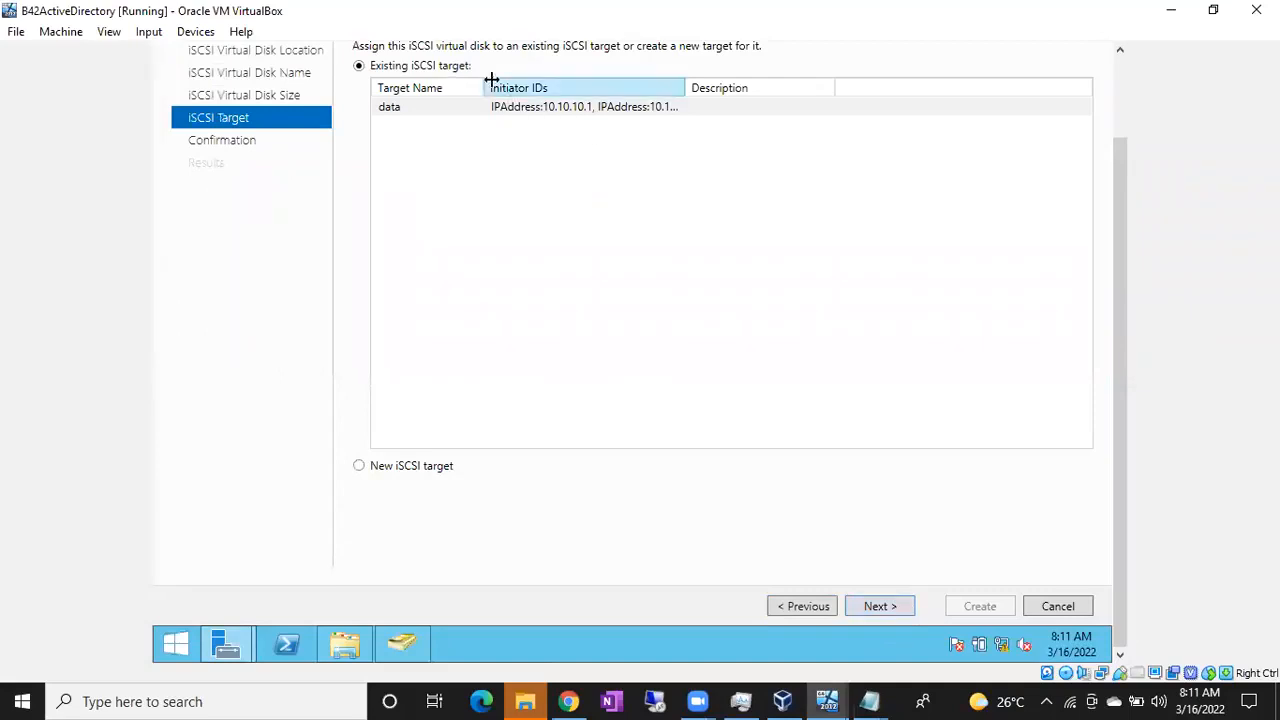
click(869, 609)
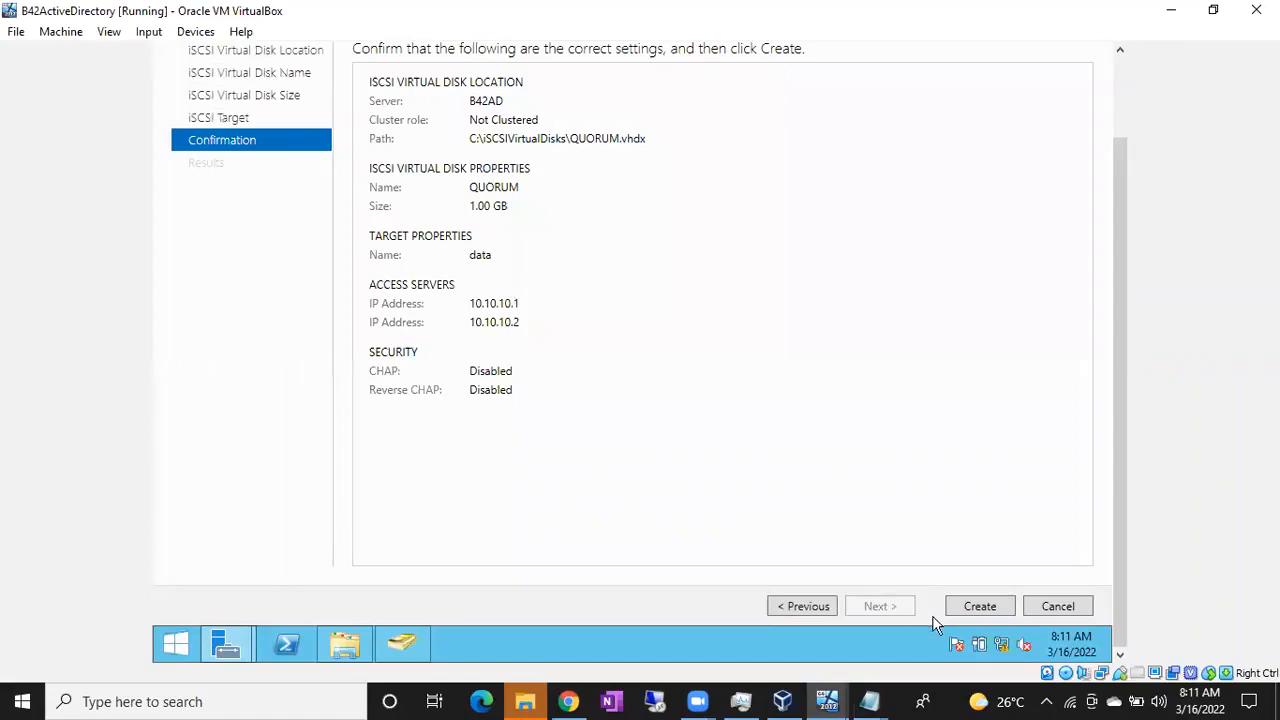
click(976, 614)
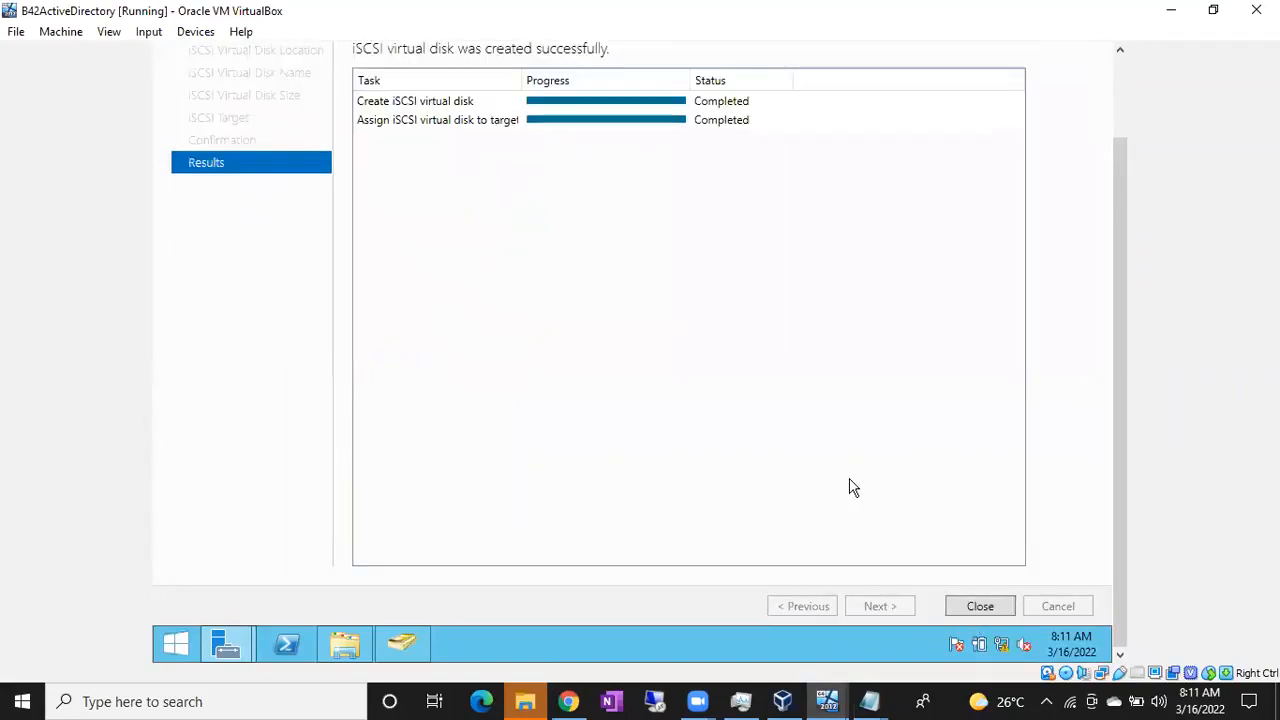
click(975, 606)
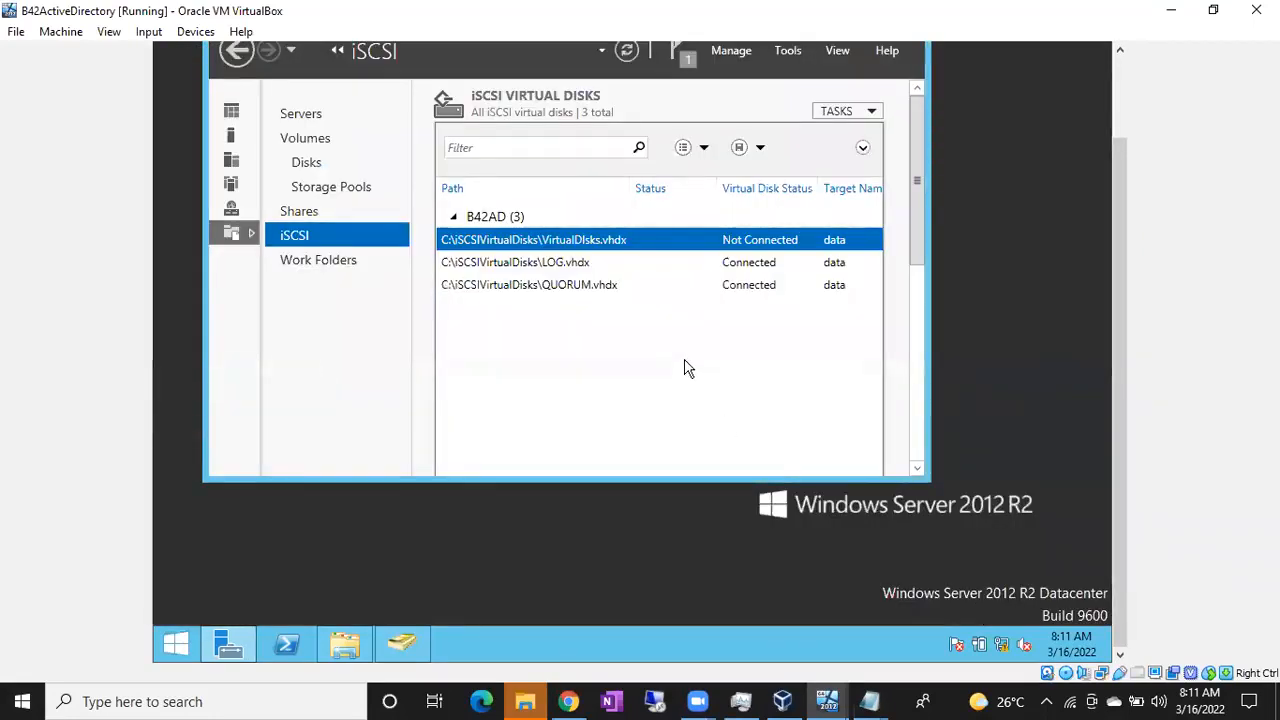
Switch to B42NODE1, move This PC aside, and rescan the disks
mouse_move(826, 701)
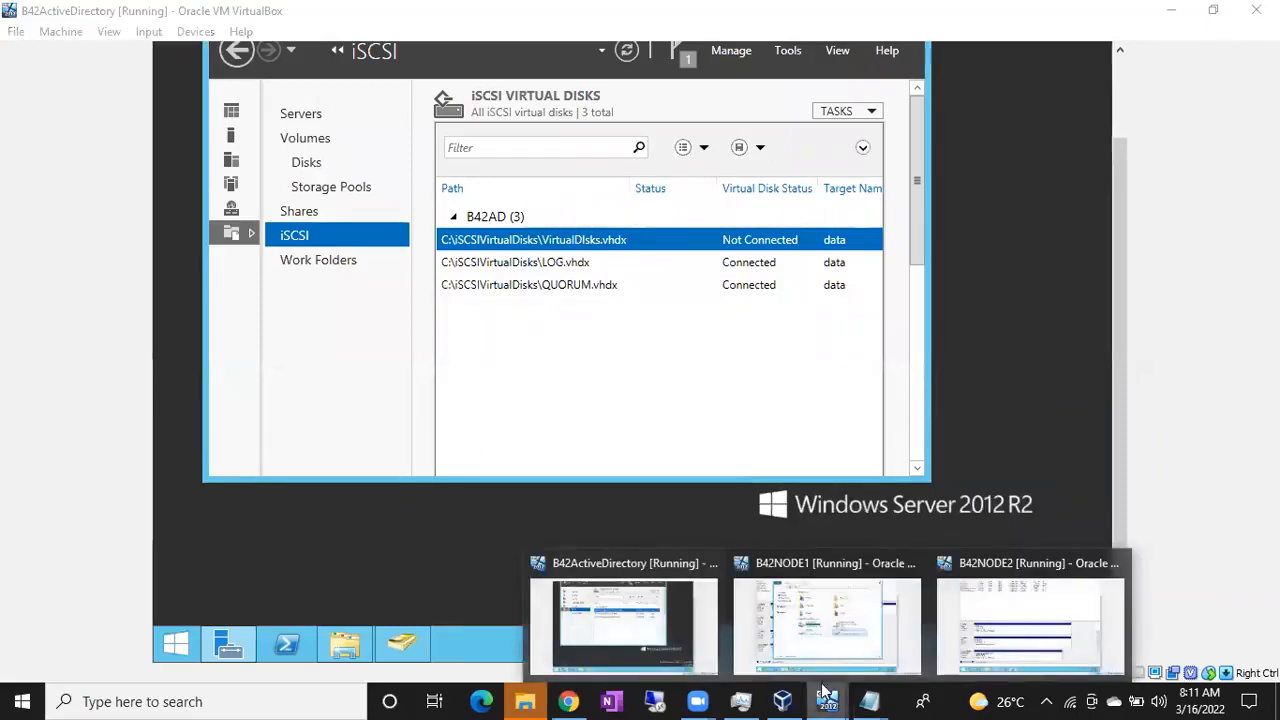
click(828, 630)
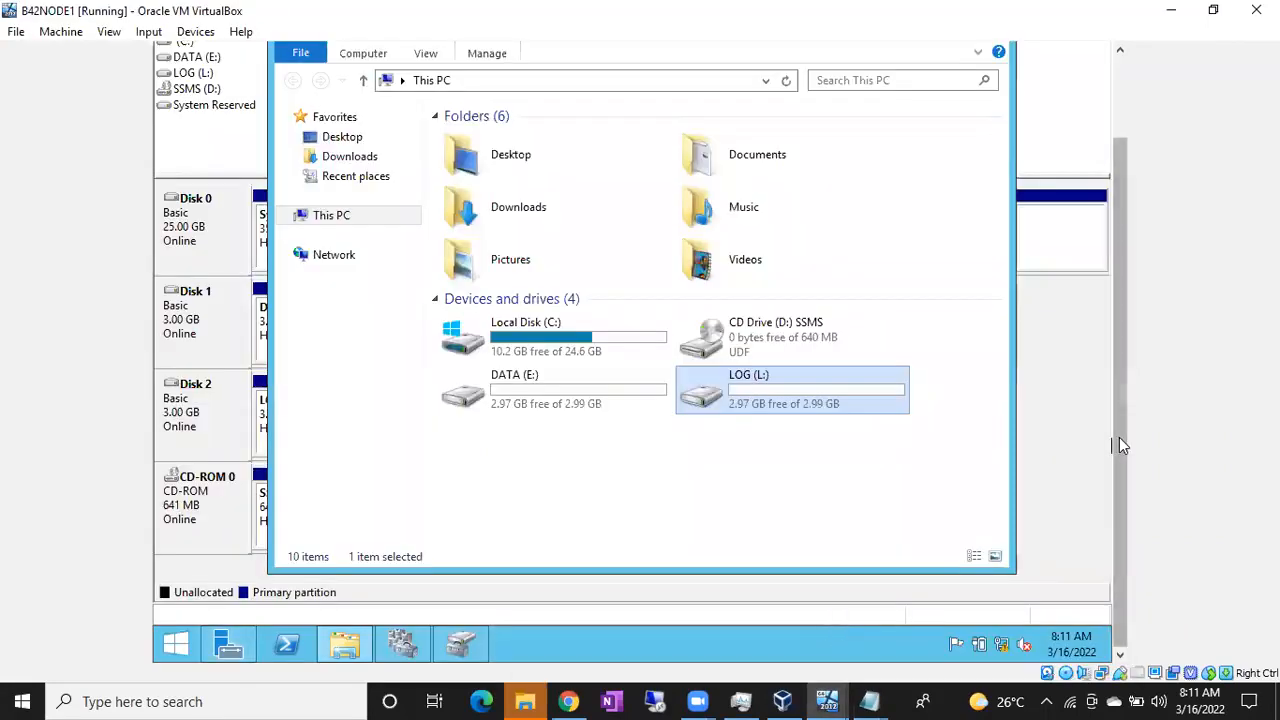
drag(1119, 437, 1112, 334)
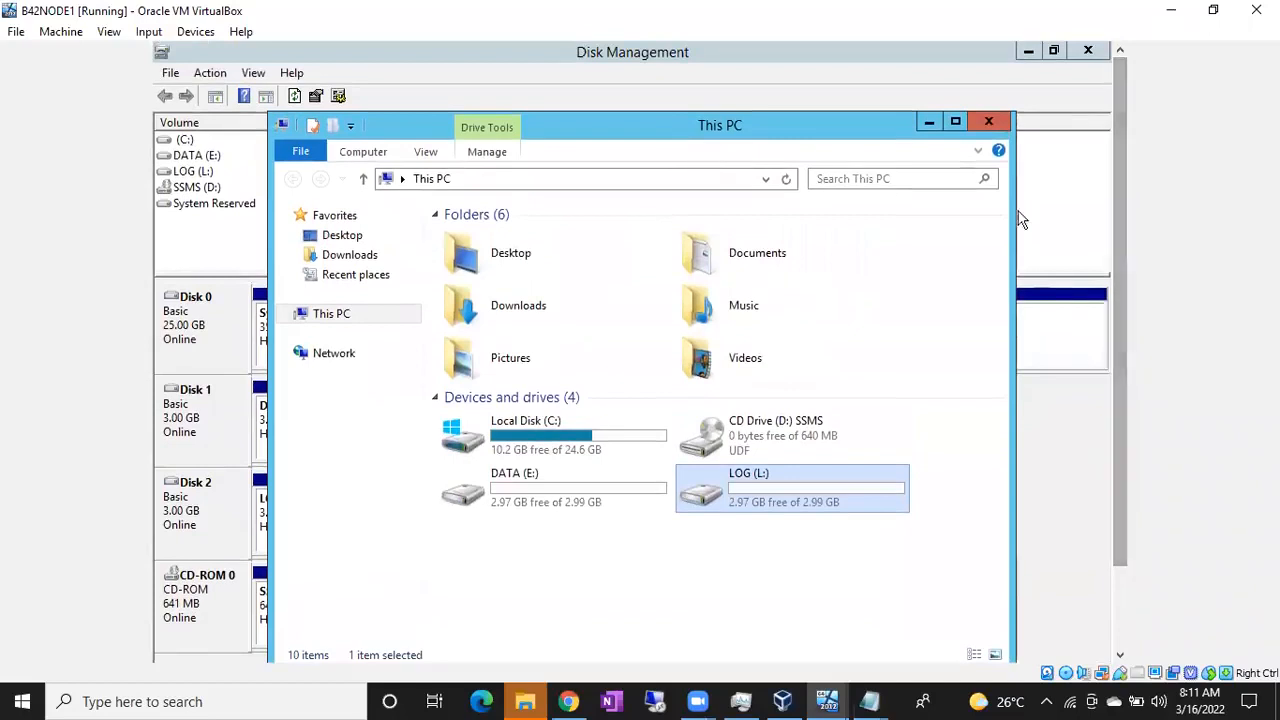
click(939, 124)
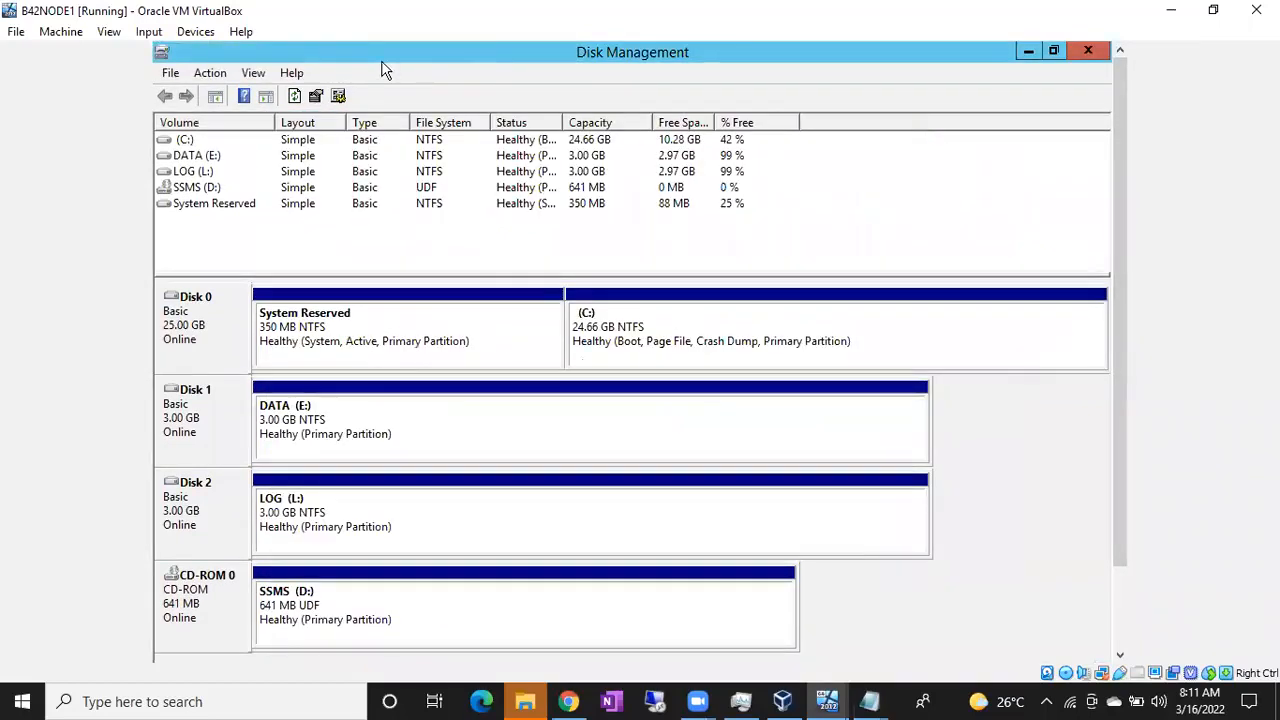
click(212, 76)
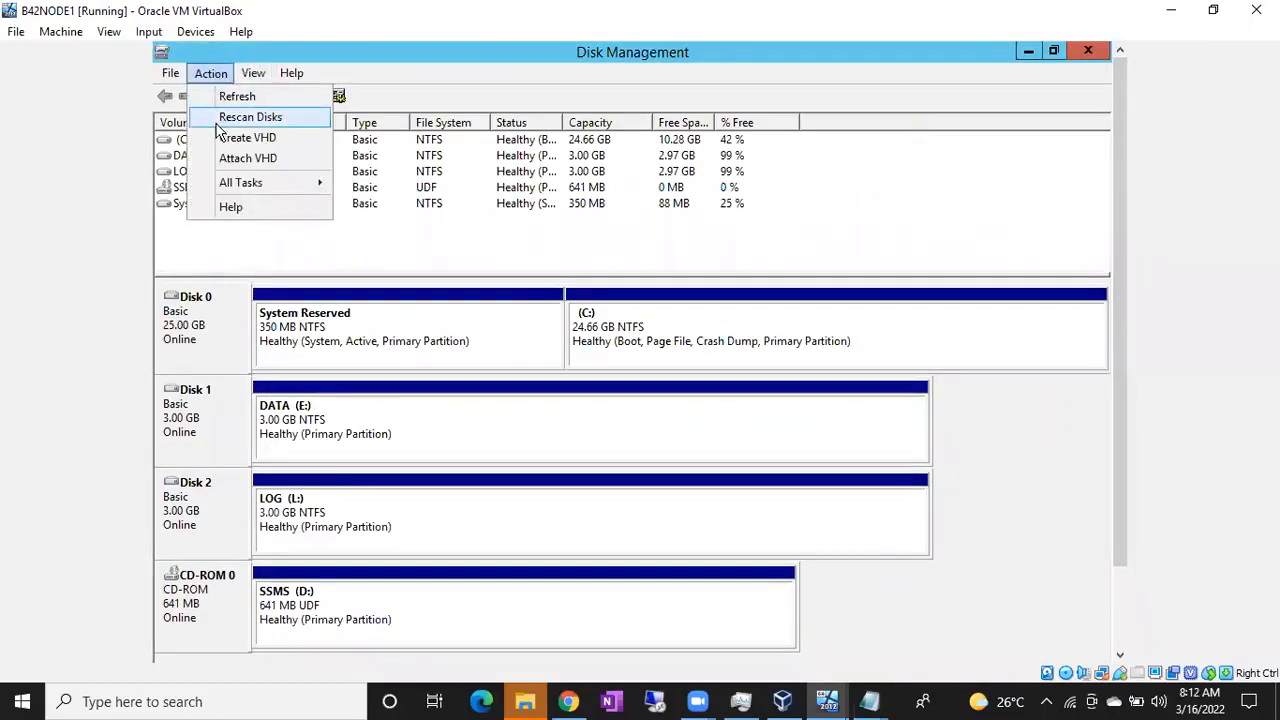
click(222, 120)
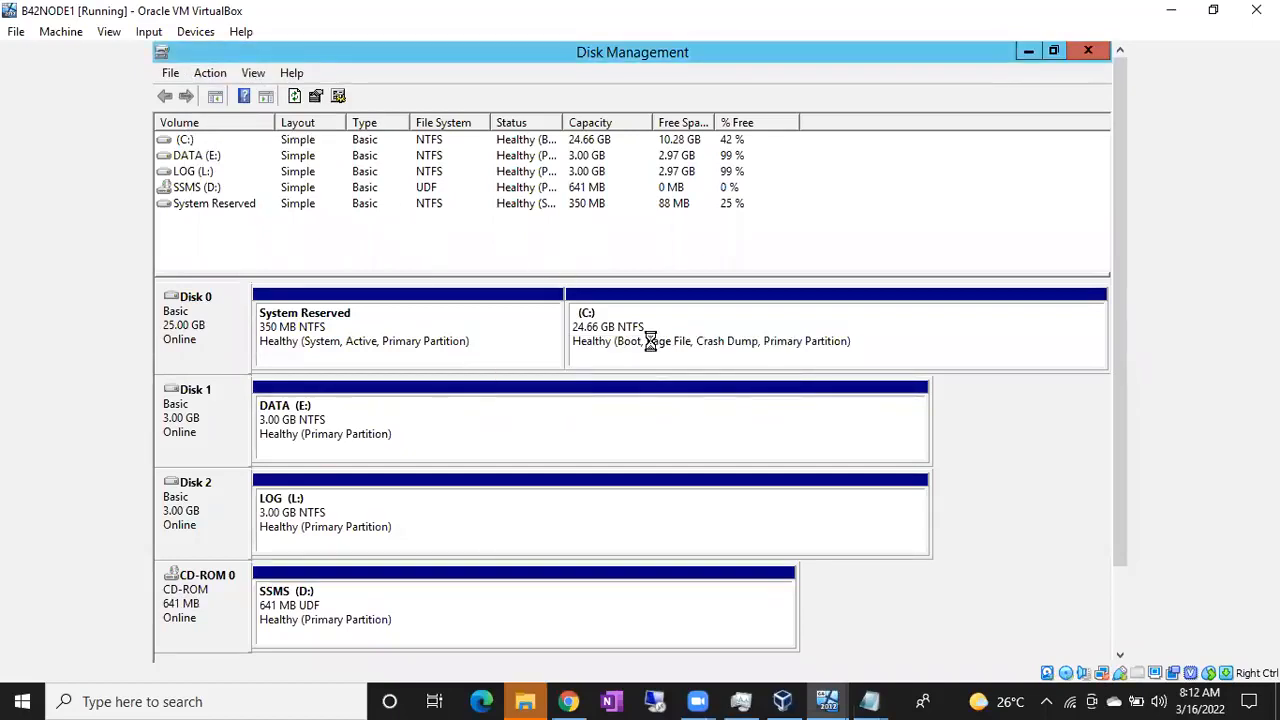
Bring the new 1 GB Disk 3 online
drag(1117, 300, 1086, 428)
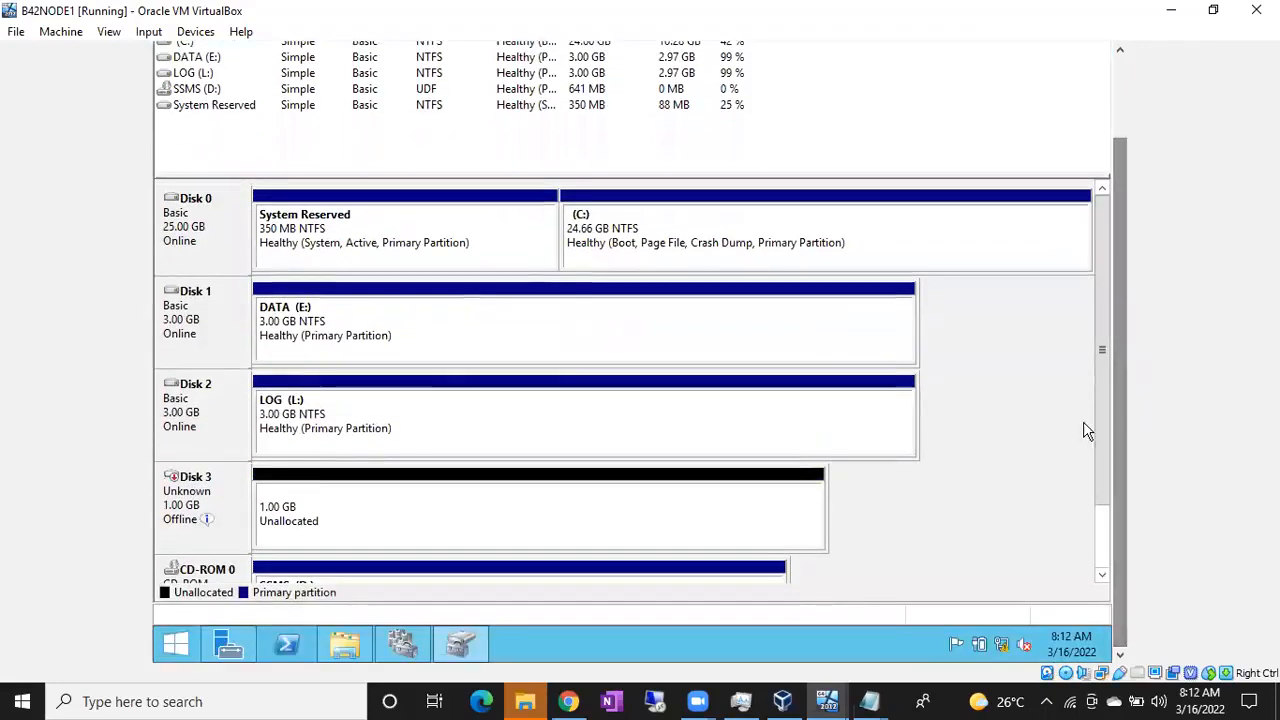
right_click(212, 489)
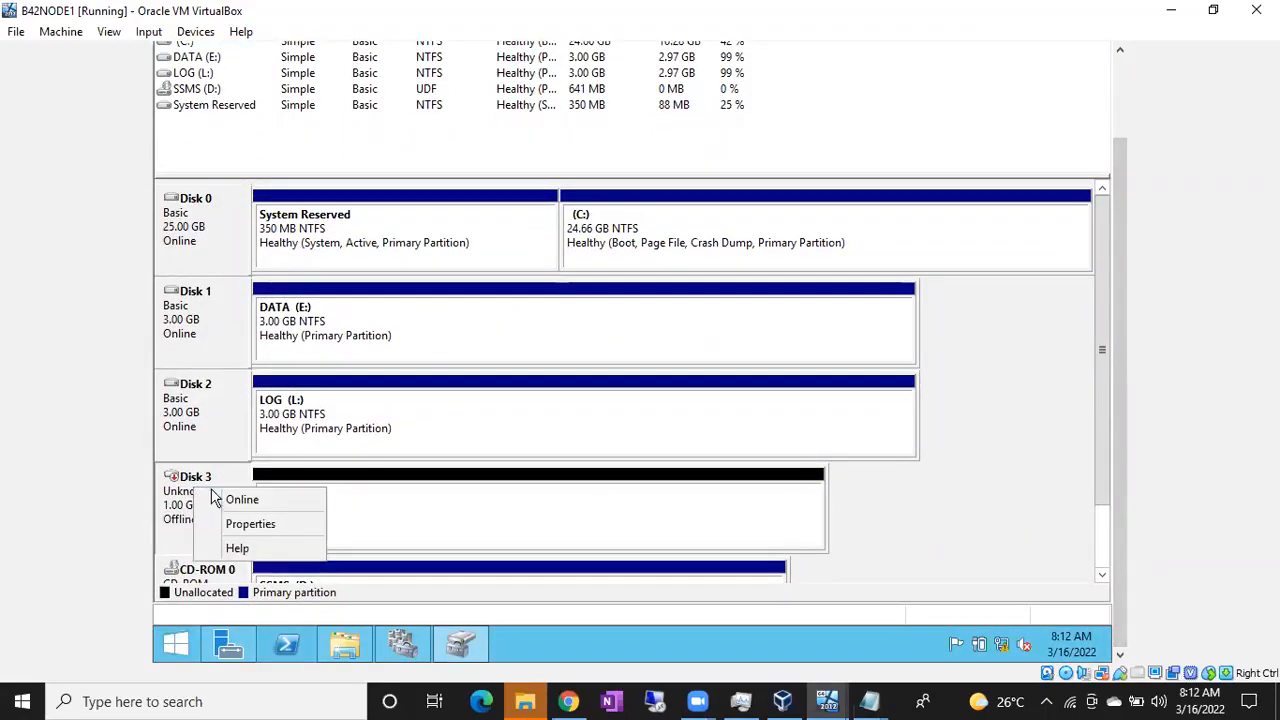
click(225, 500)
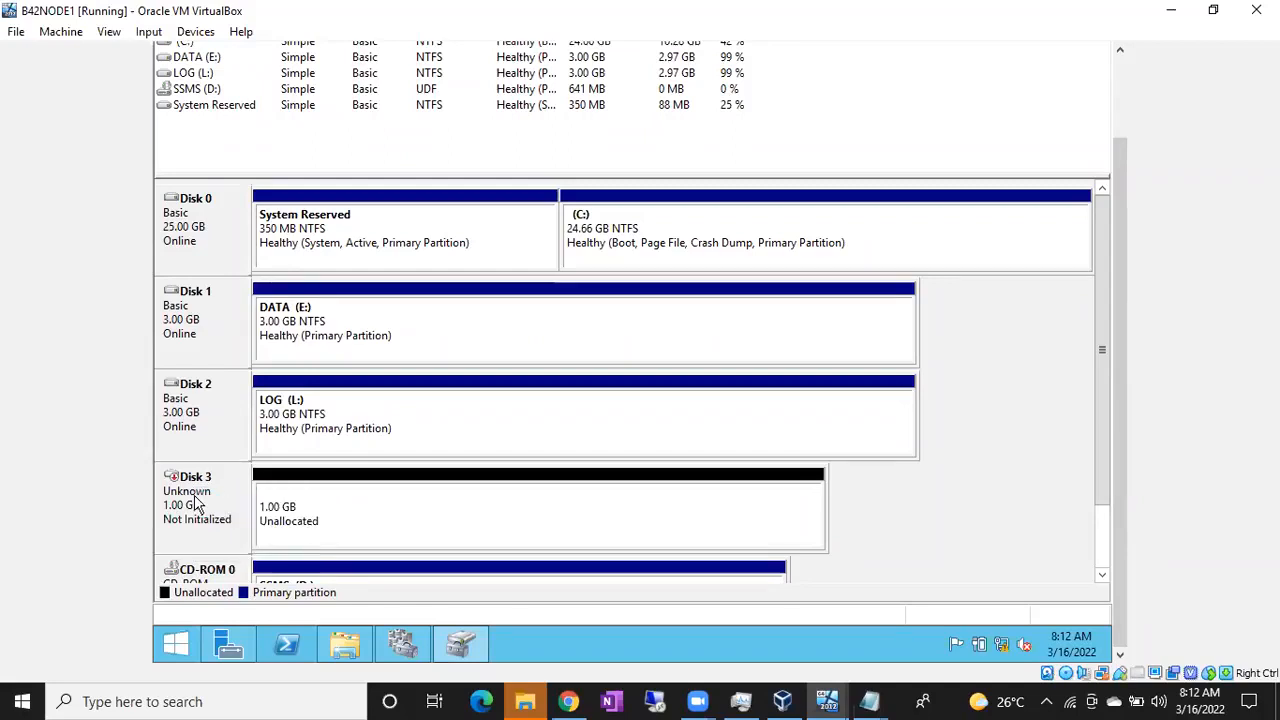
Initialize the new 1 GB Disk 3 as an MBR disk
right_click(200, 505)
click(206, 512)
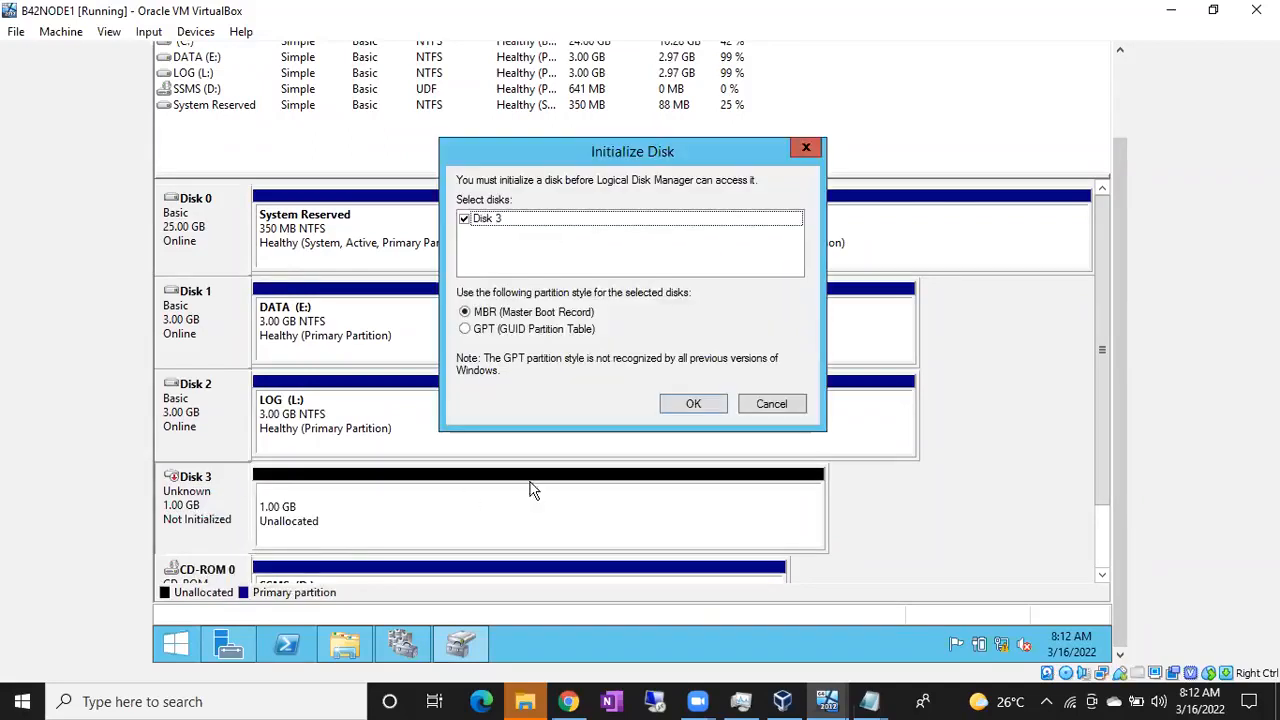
click(691, 404)
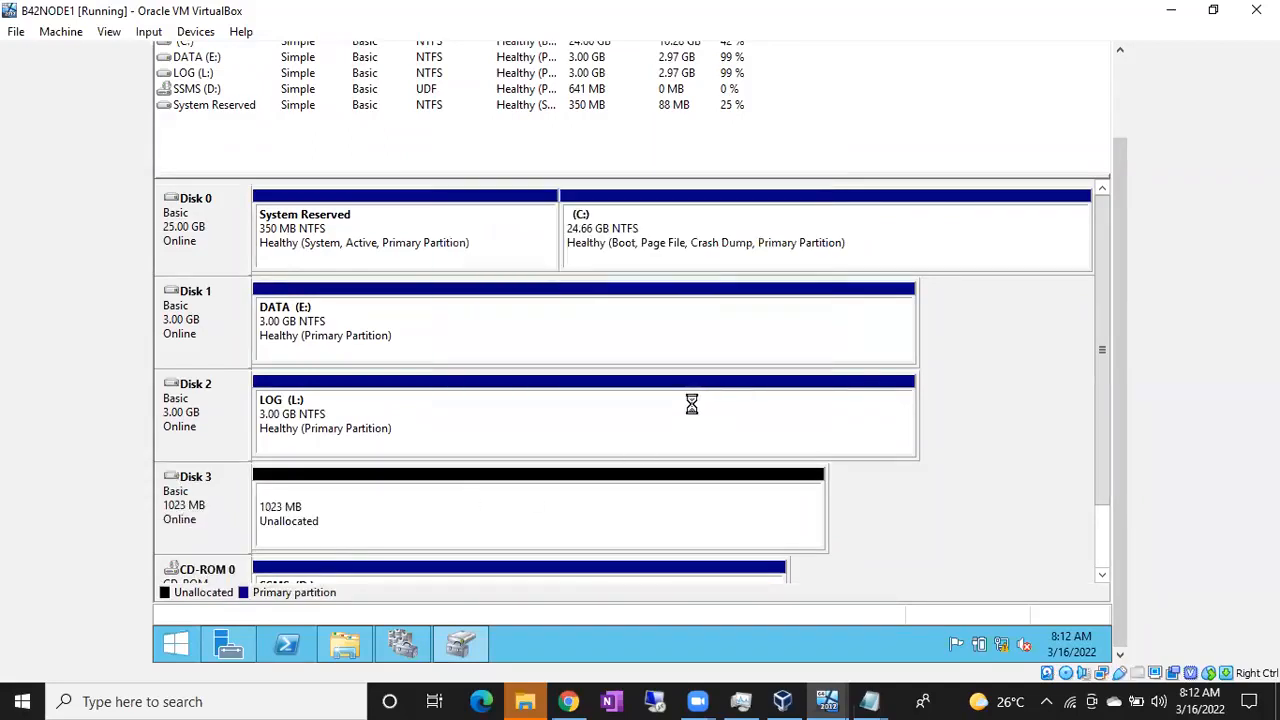
Create a full-size 1021 MB NTFS simple volume on Disk 3, drive Q, labelled QUORUM
right_click(388, 517)
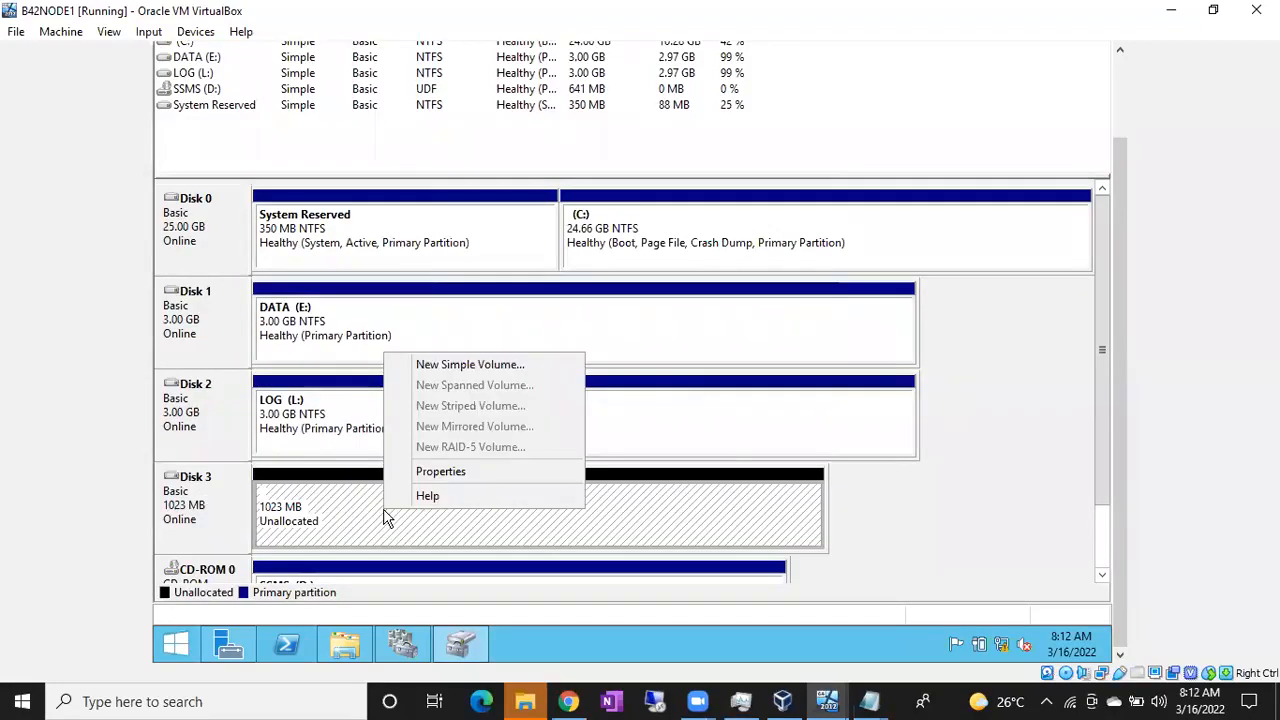
click(450, 366)
click(533, 380)
click(530, 380)
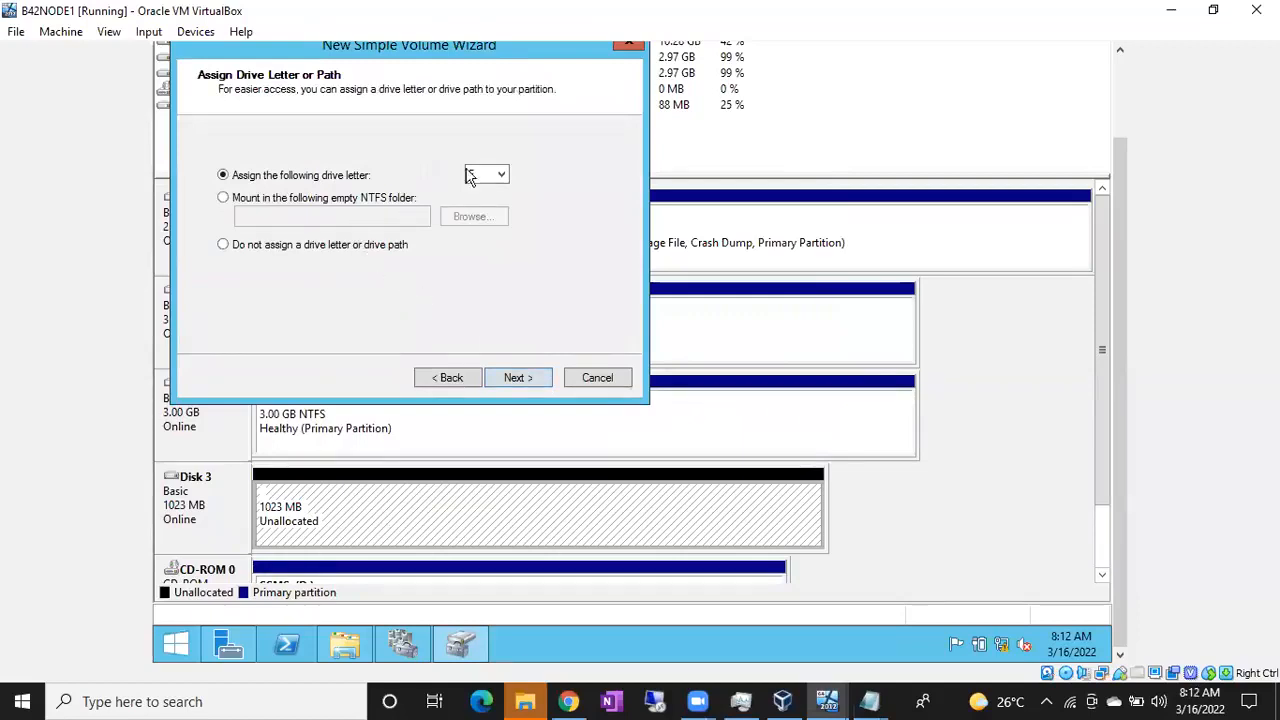
click(501, 177)
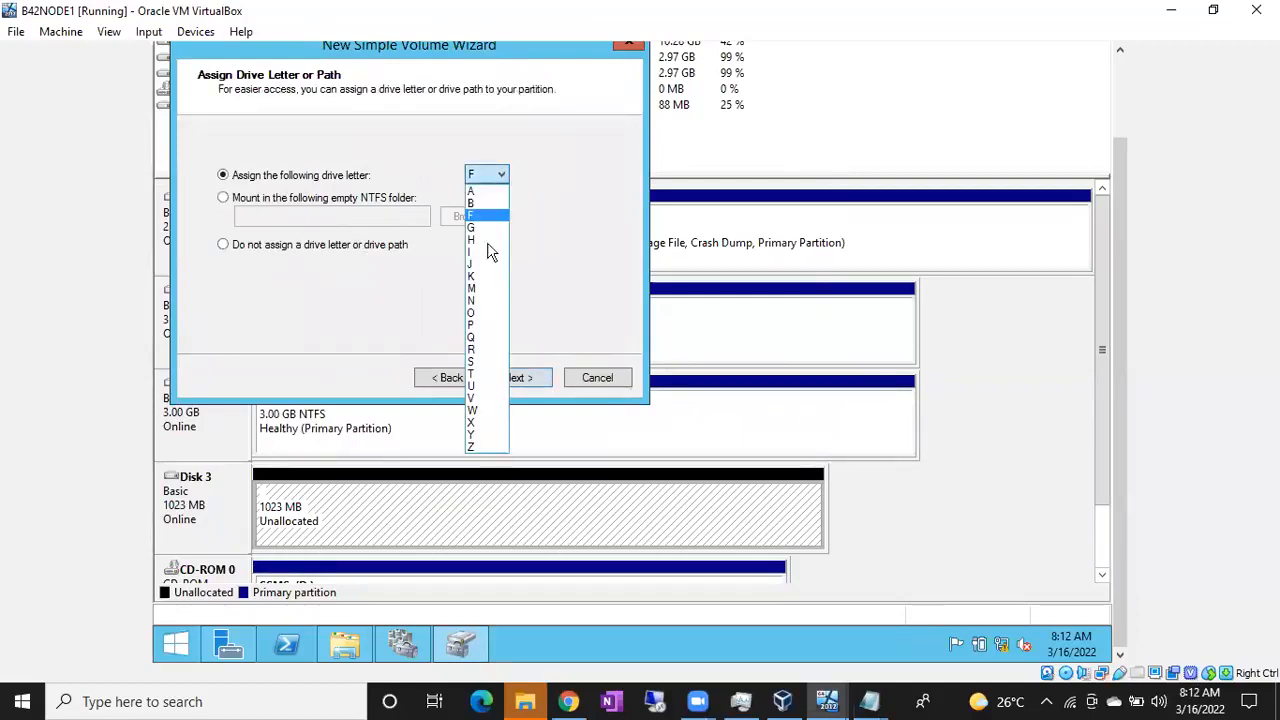
click(478, 340)
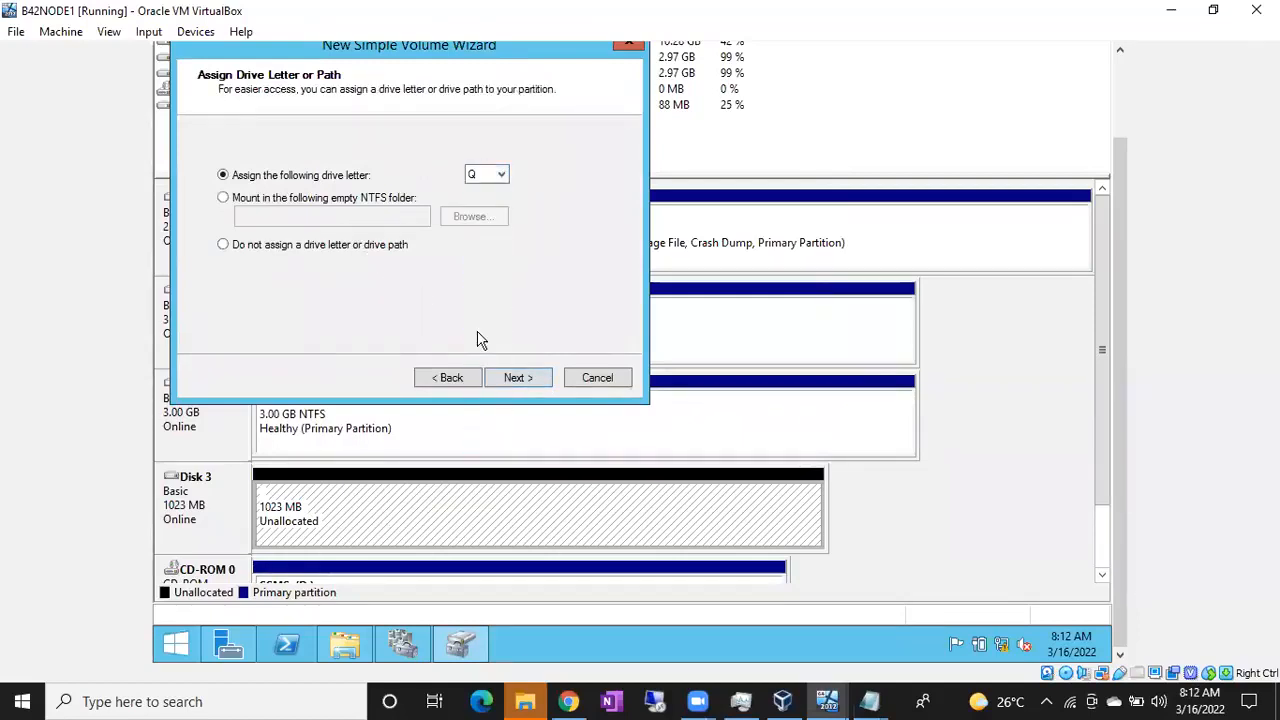
click(517, 383)
drag(466, 262, 320, 268)
text(QUORUM)
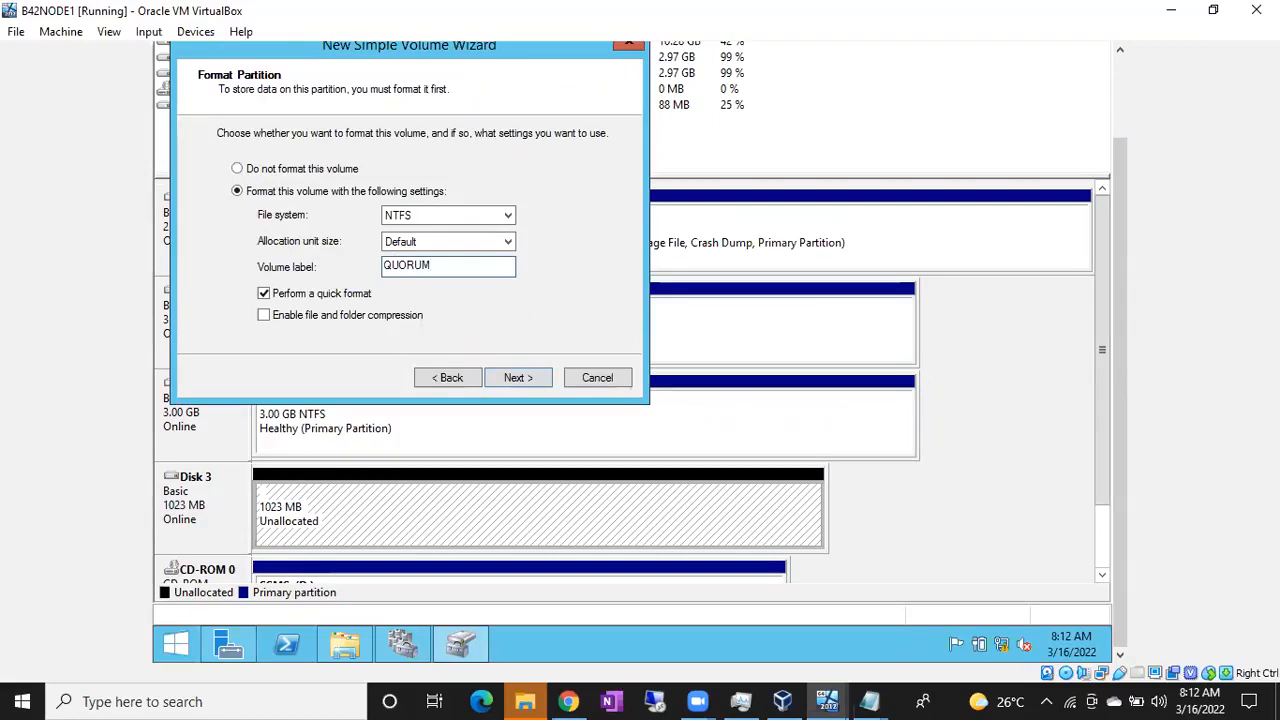
click(530, 381)
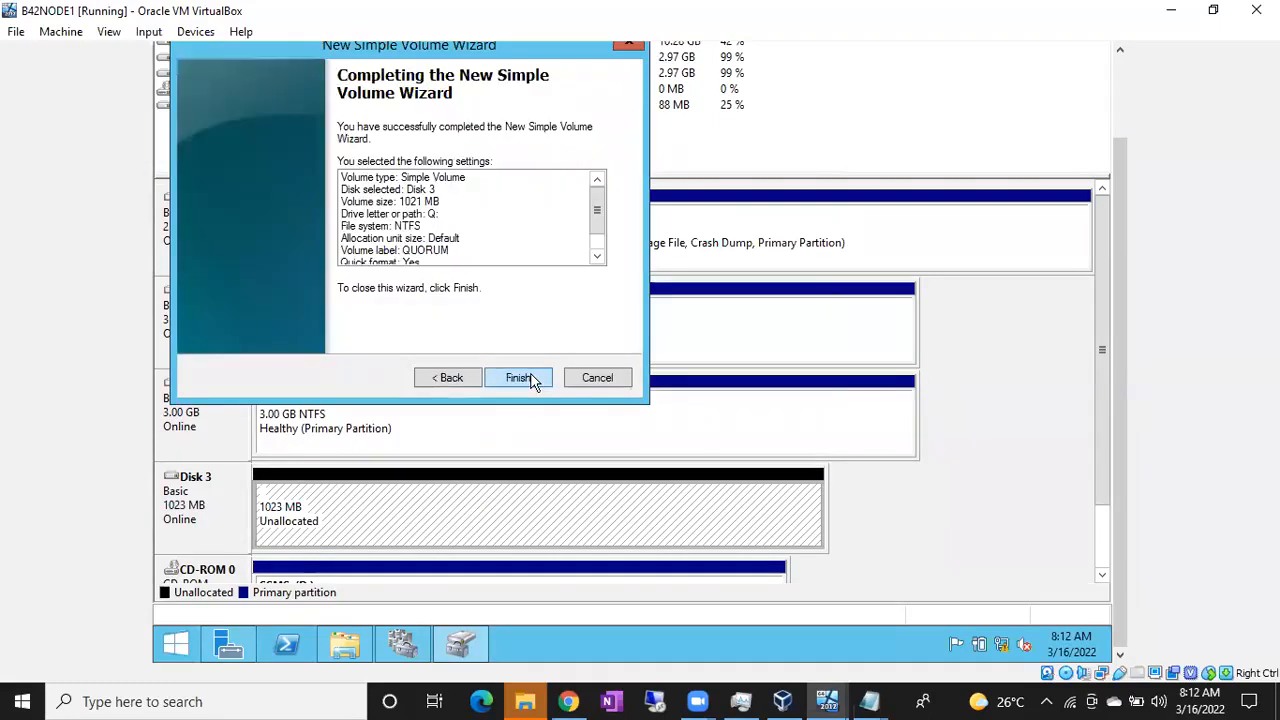
click(543, 381)
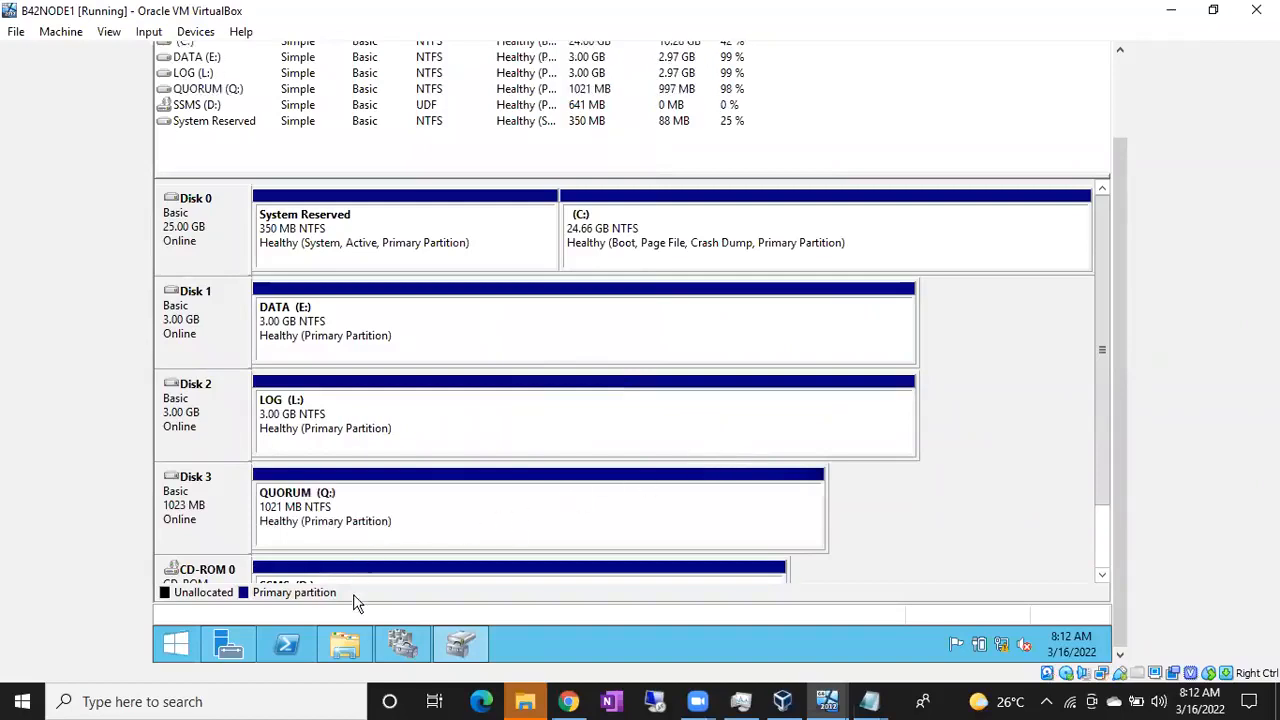
Check DATA (E:), LOG (L:) and QUORUM (Q:) in This PC, then switch to NODE2
click(344, 642)
click(560, 456)
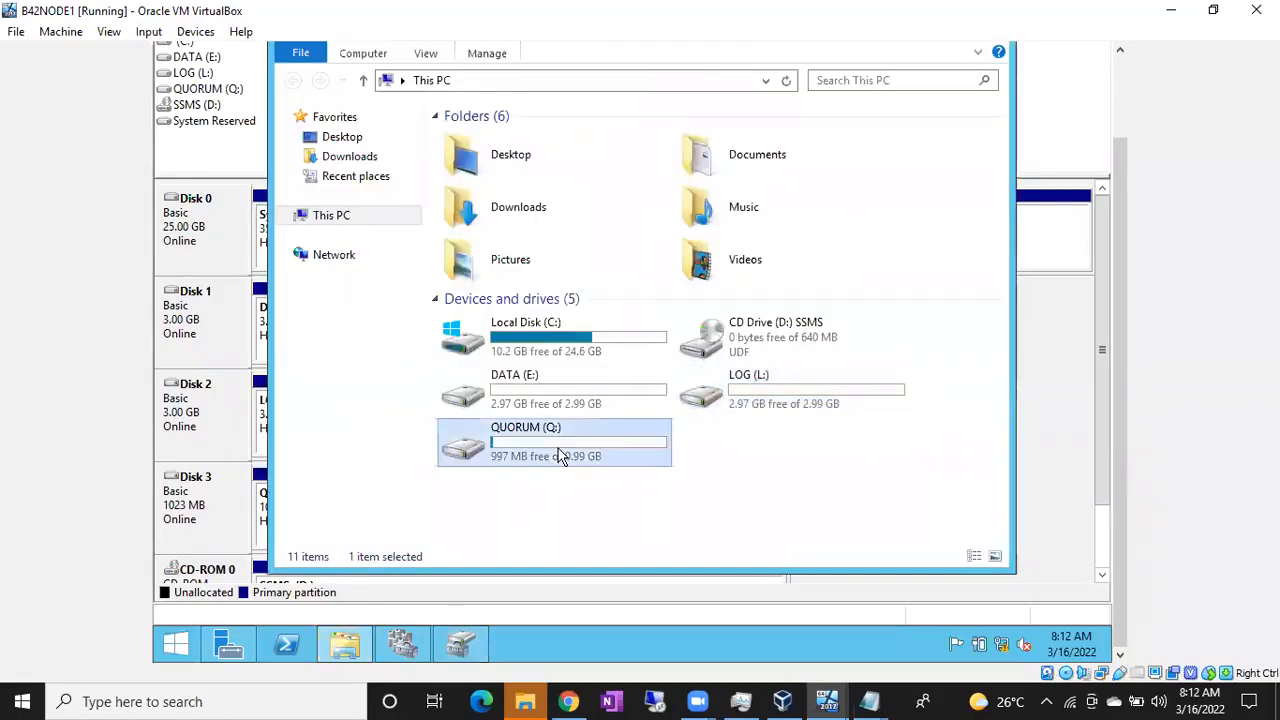
click(585, 385)
click(725, 385)
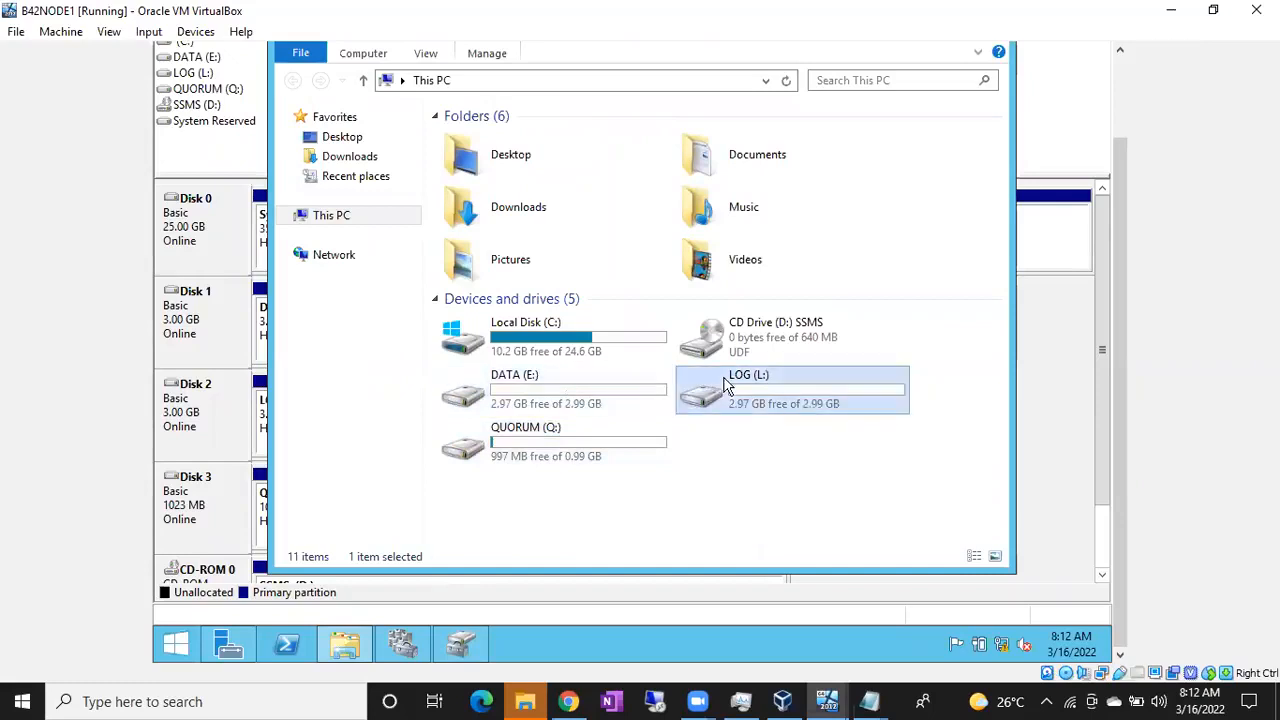
click(577, 450)
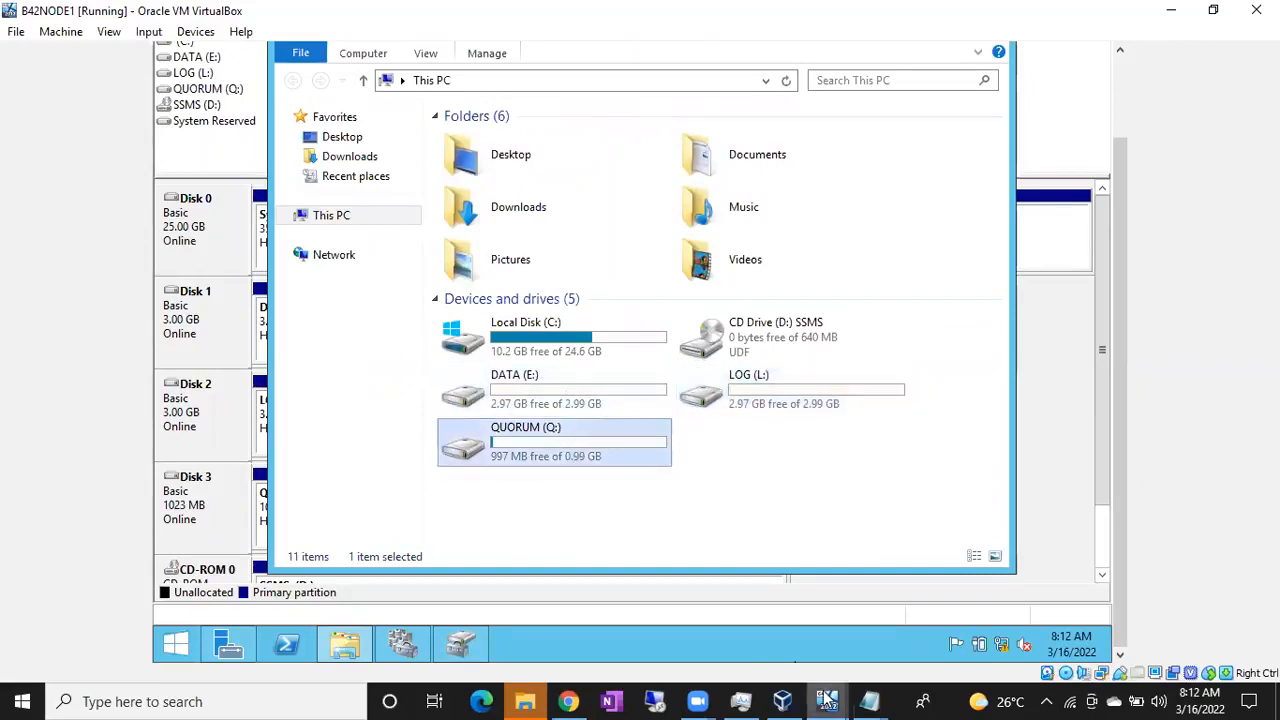
mouse_move(827, 701)
click(1048, 625)
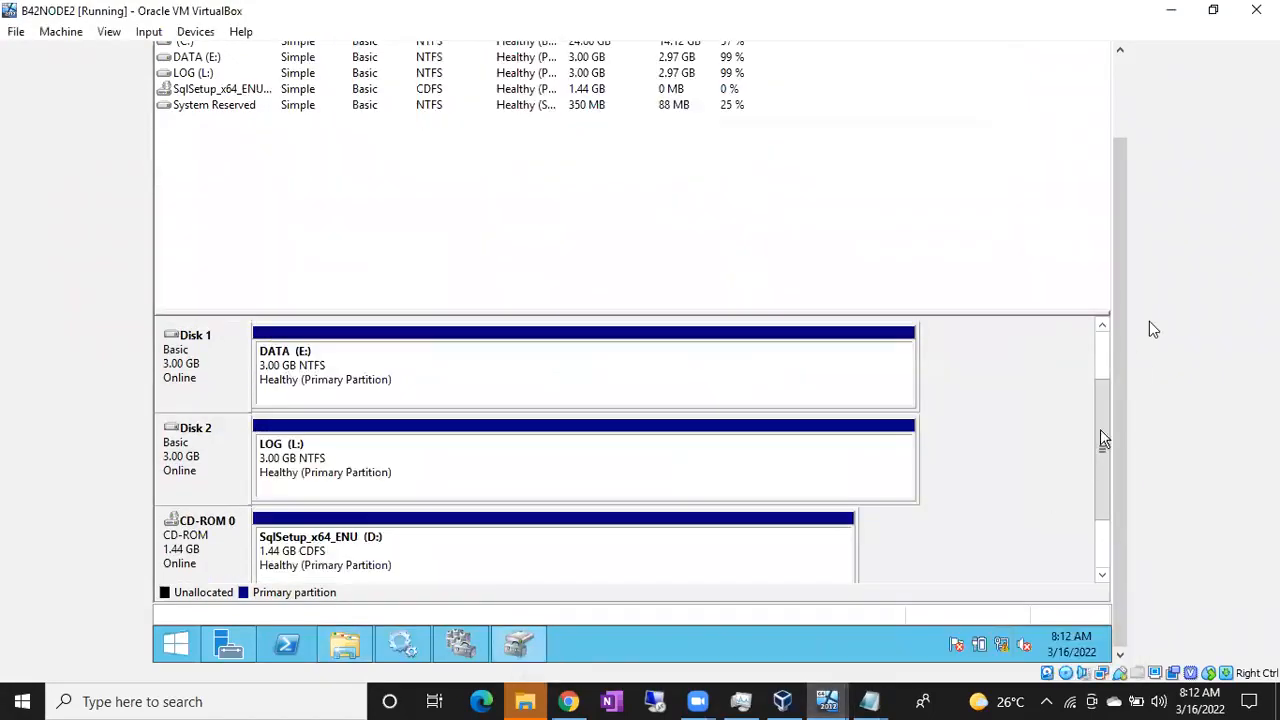
Rescan the disks on NODE2 to detect the shared disks
scroll(1116, 321, up, 3)
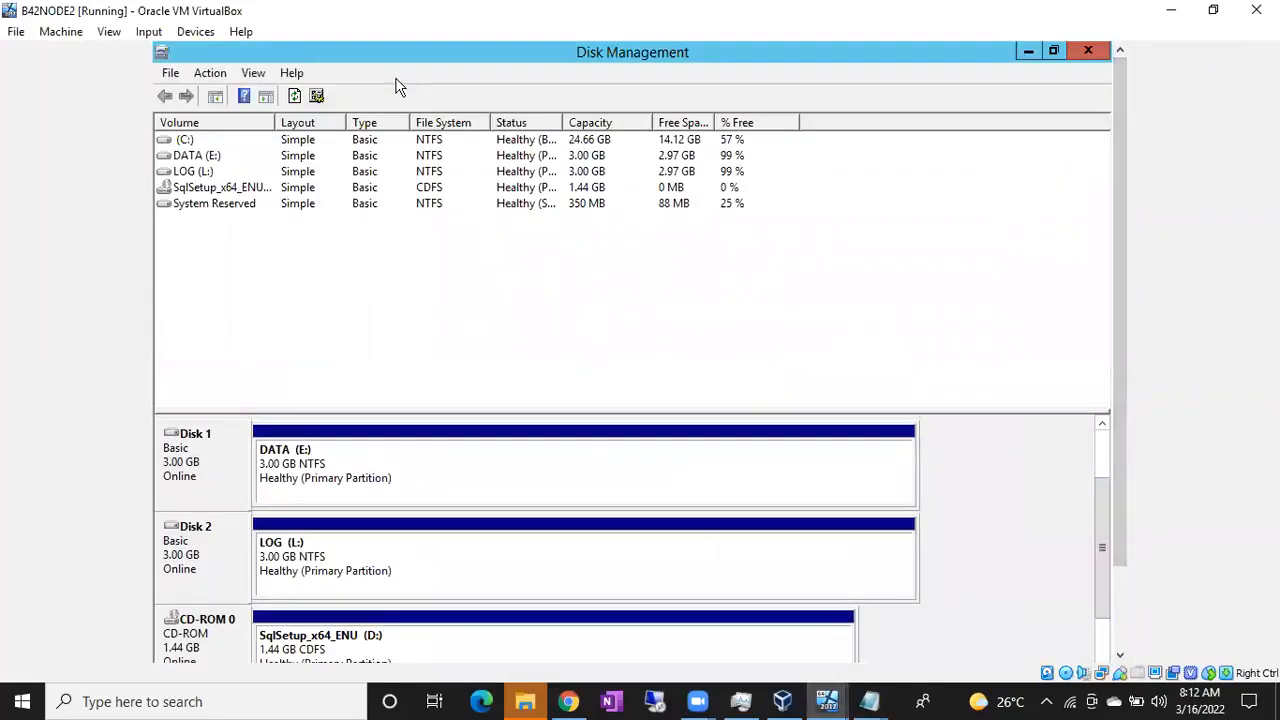
click(210, 73)
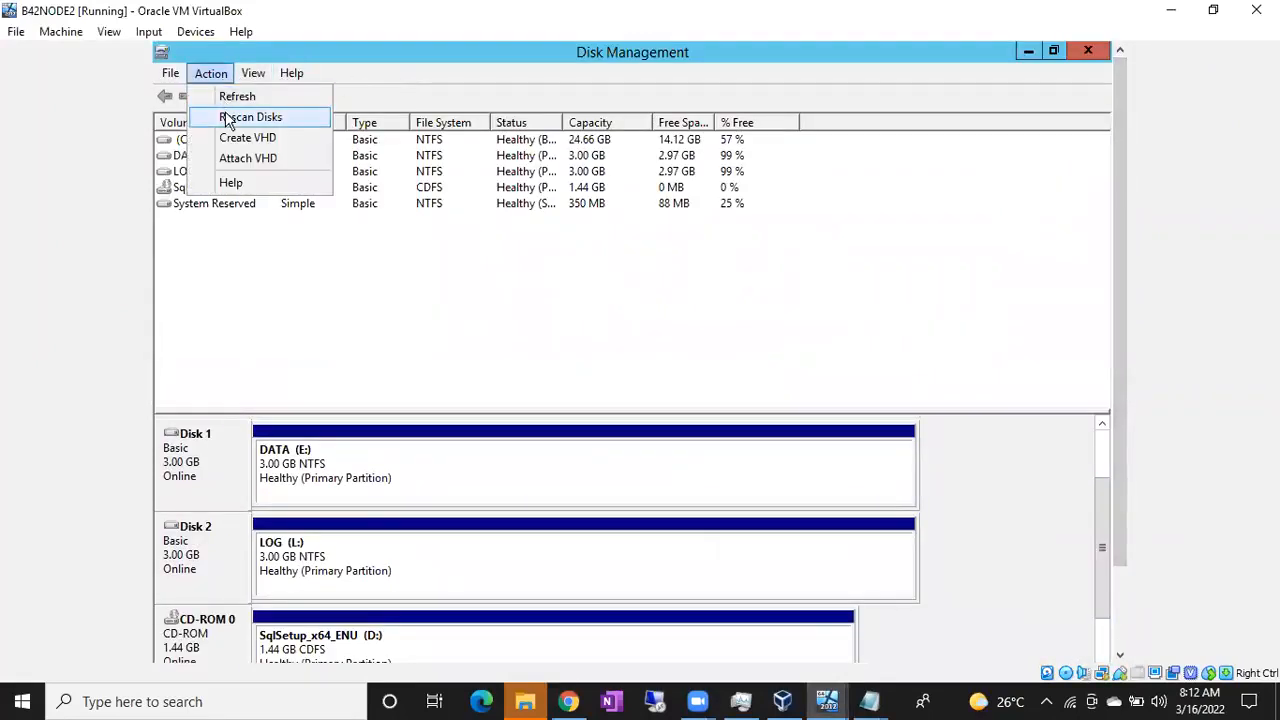
click(228, 119)
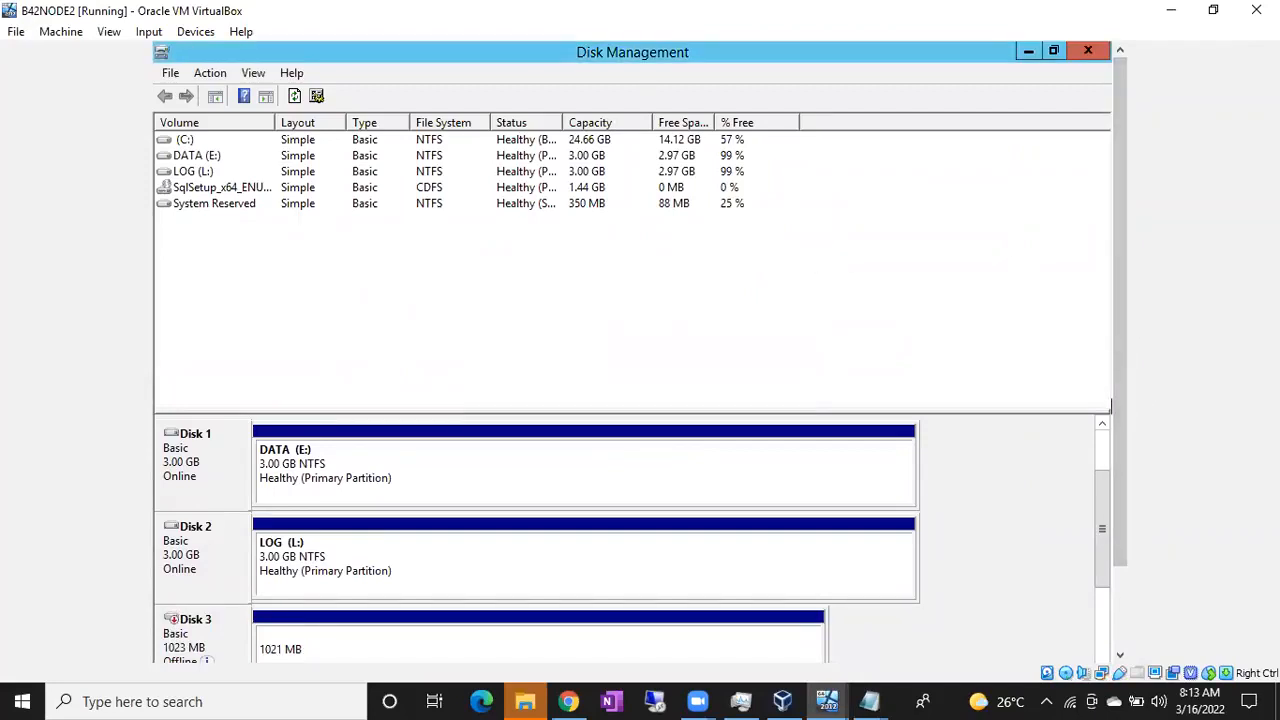
drag(1123, 409, 1136, 541)
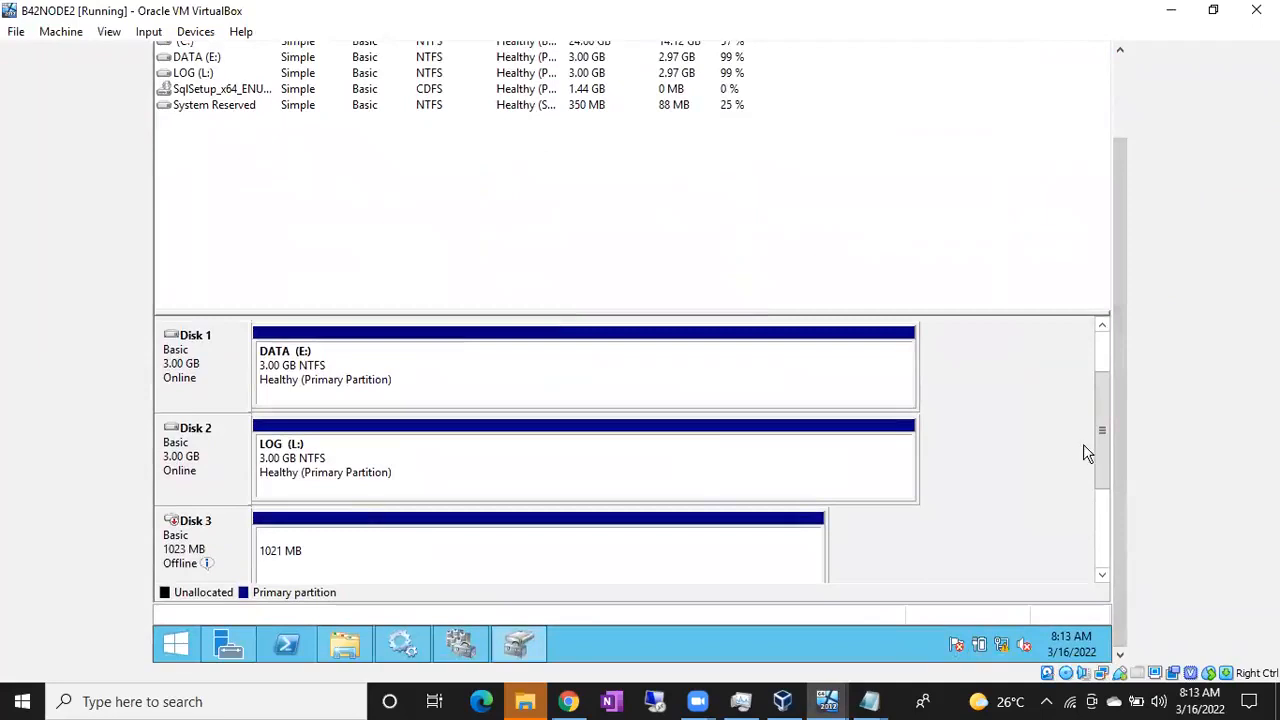
drag(1097, 439, 1103, 490)
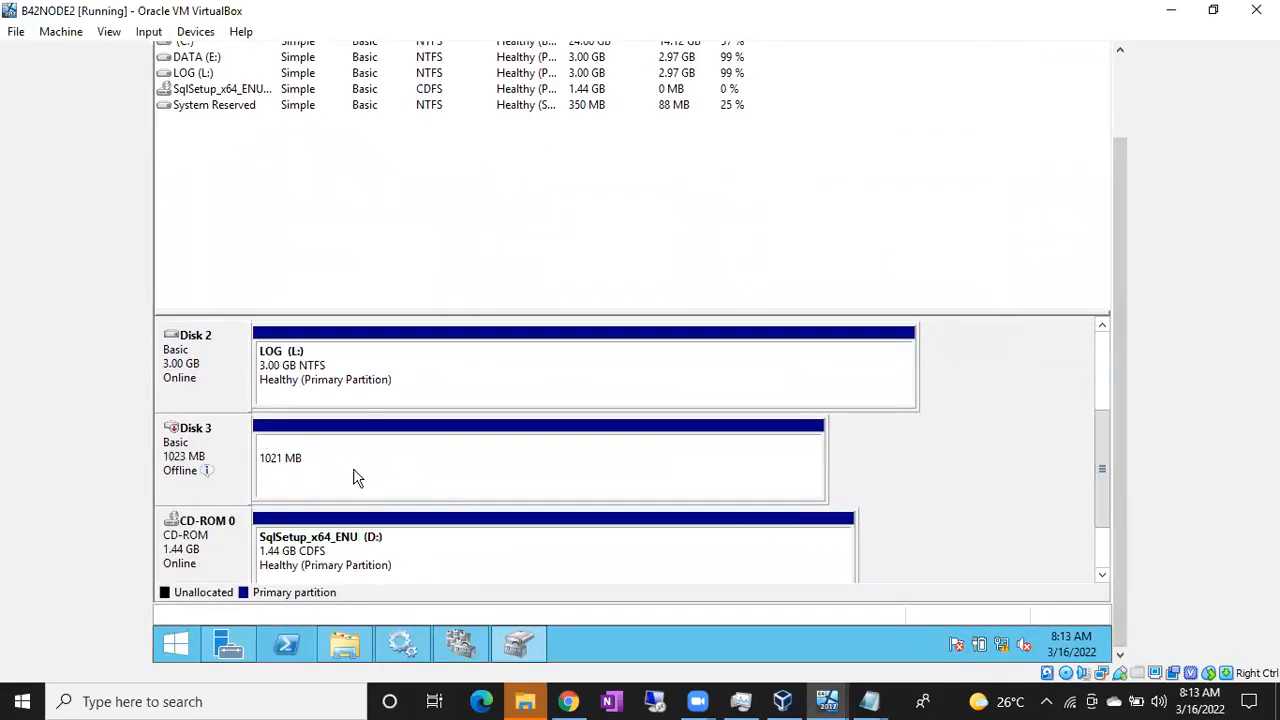
Bring the offline Disk 3 online so its QUORUM partition appears
click(265, 455)
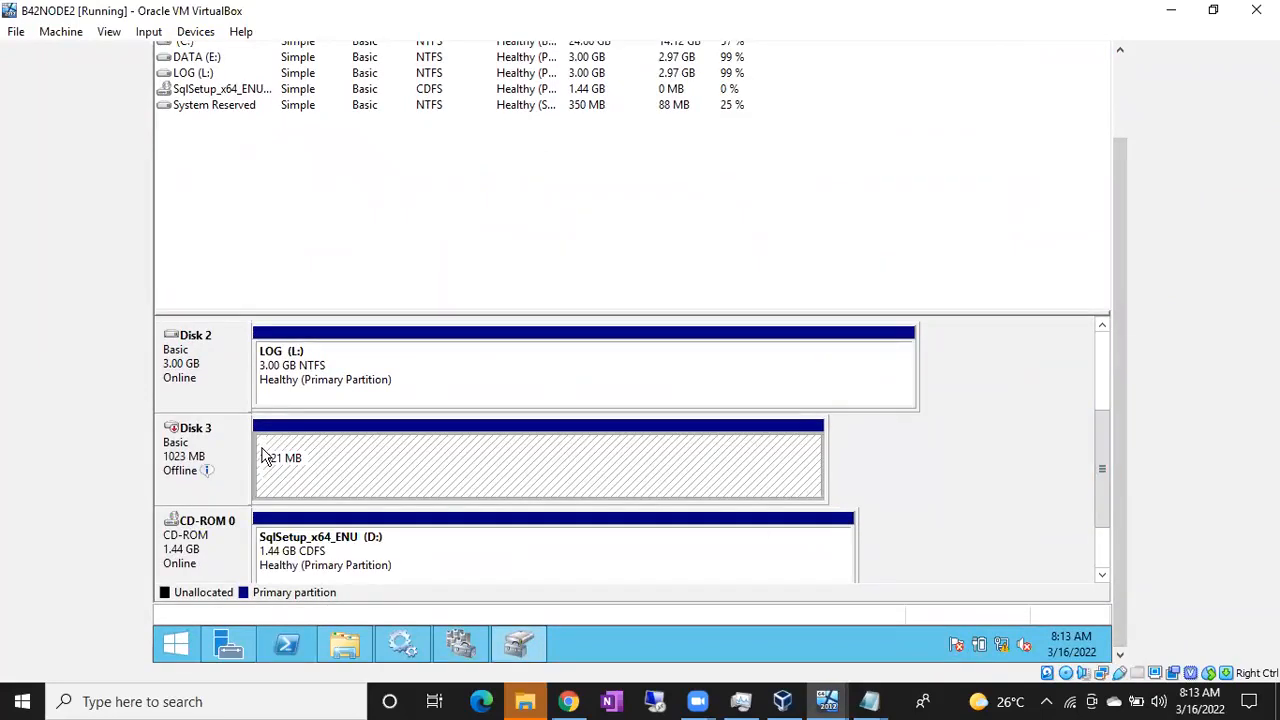
right_click(202, 455)
click(204, 455)
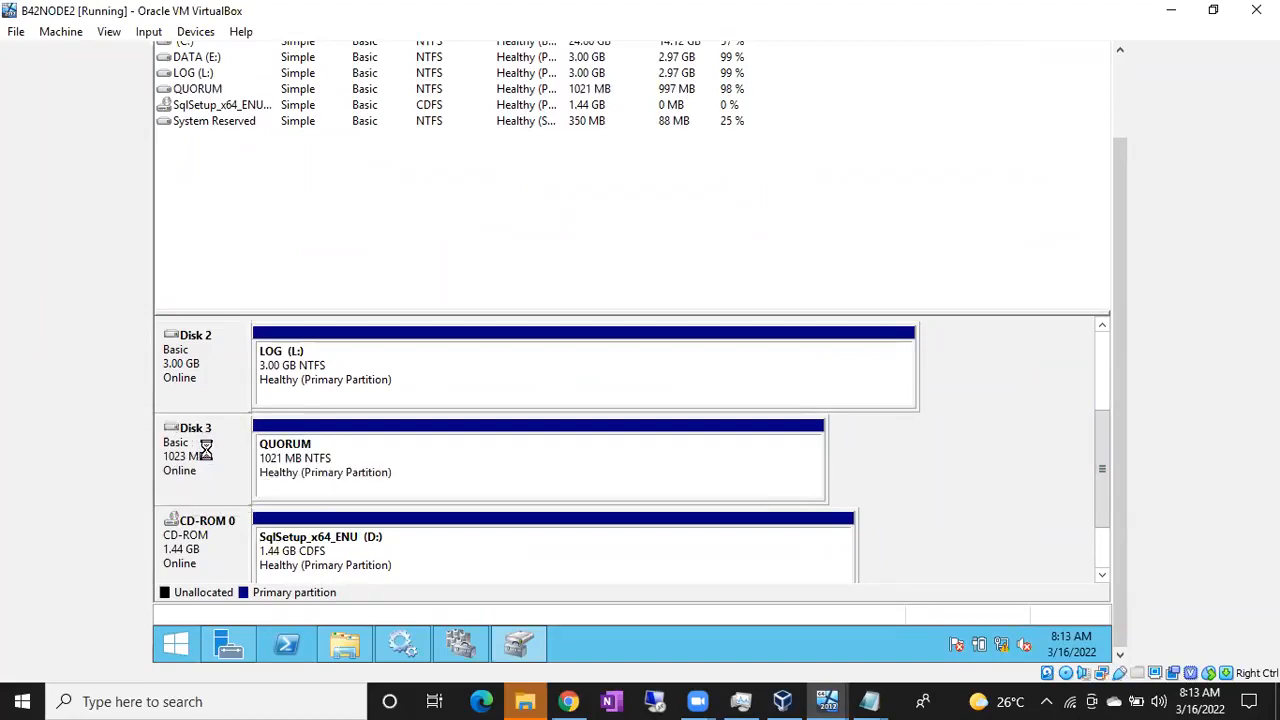
click(313, 480)
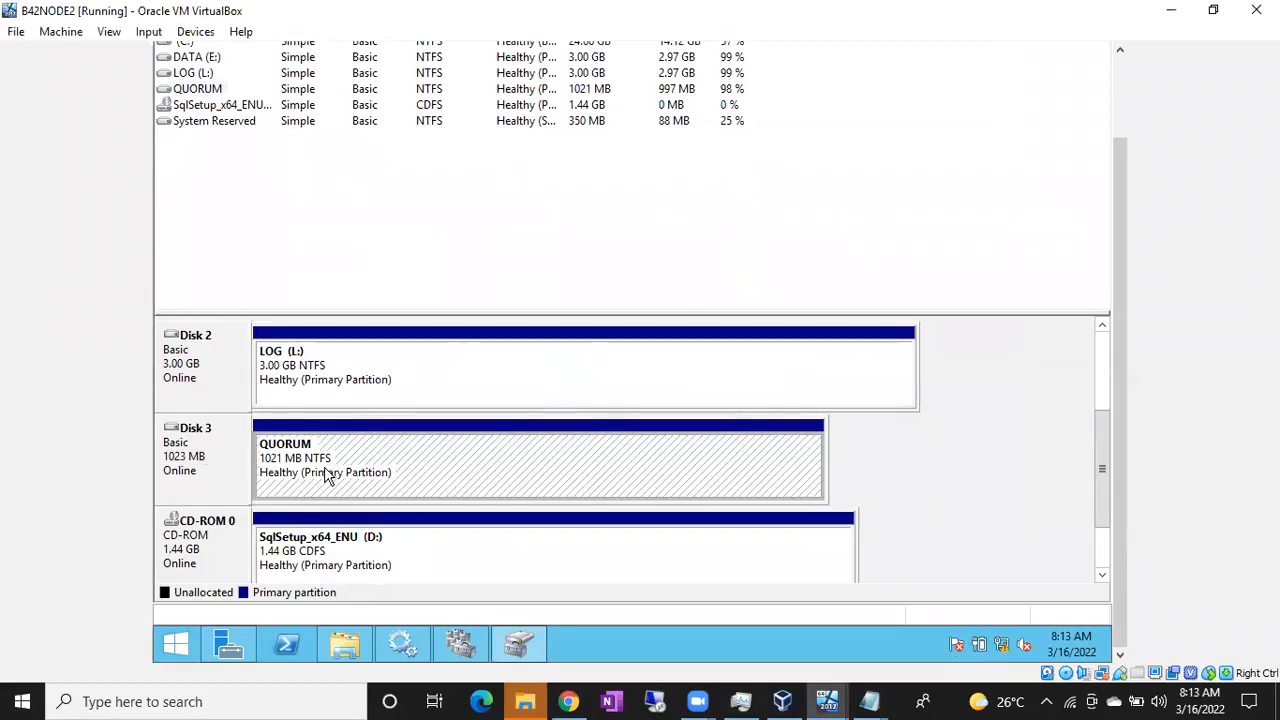
click(305, 393)
click(311, 462)
drag(1107, 481, 1104, 521)
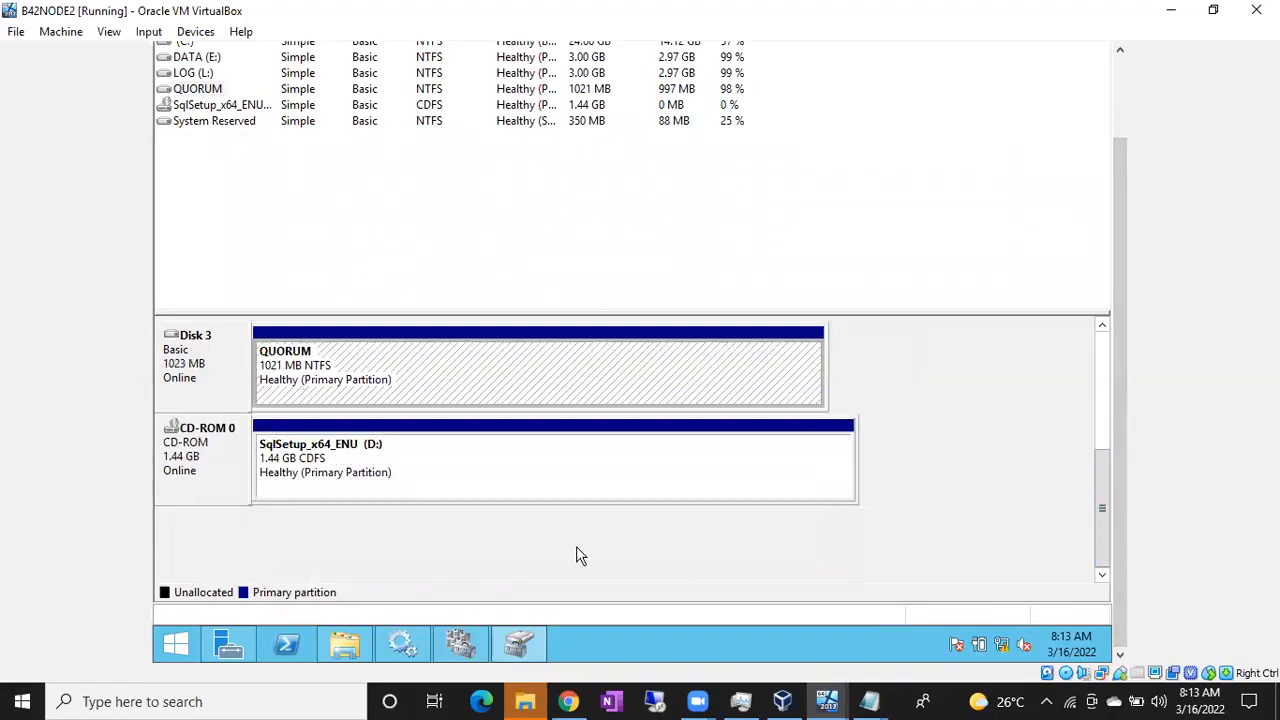
Confirm QUORUM shows as F: in This PC and view its drive letter settings unchanged
click(344, 648)
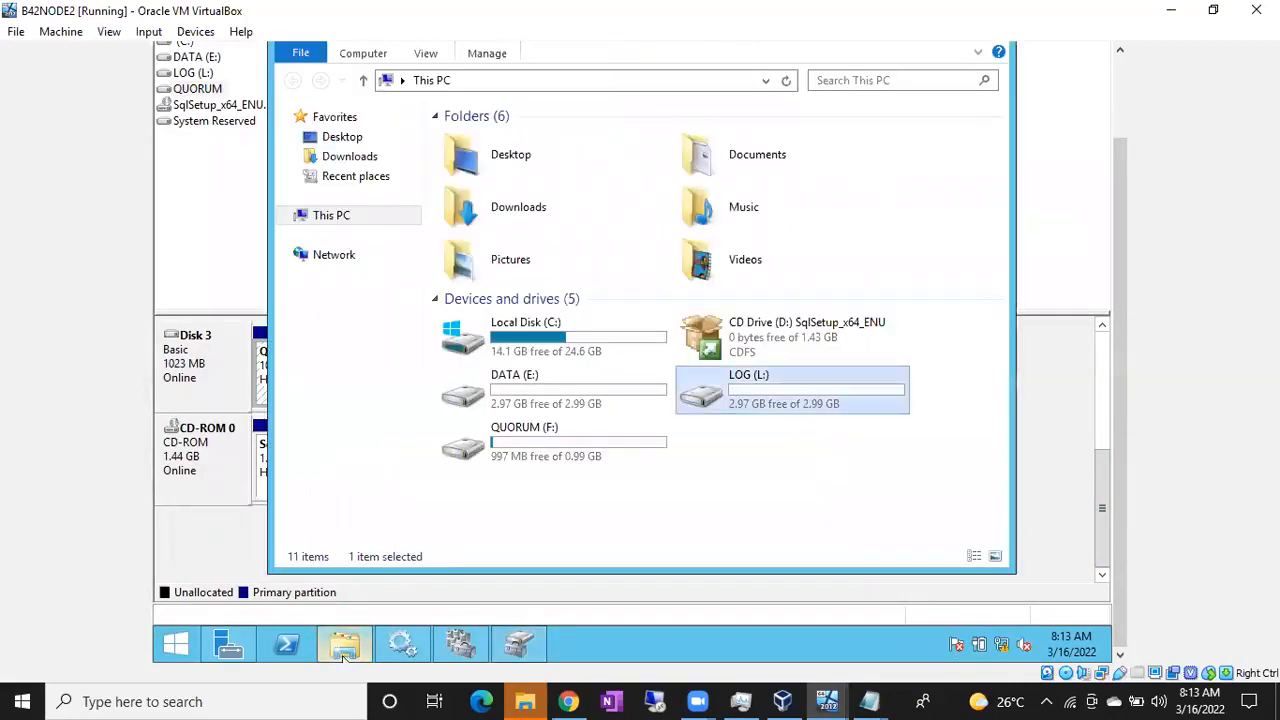
click(586, 449)
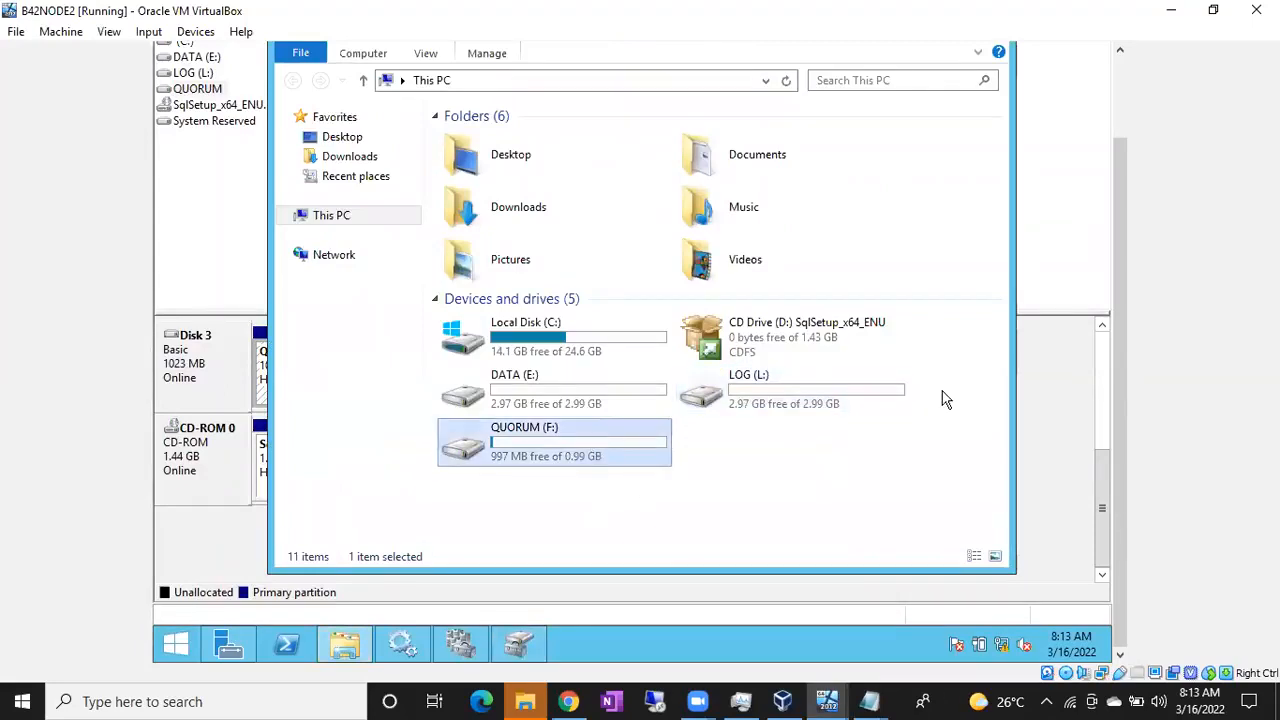
click(1108, 445)
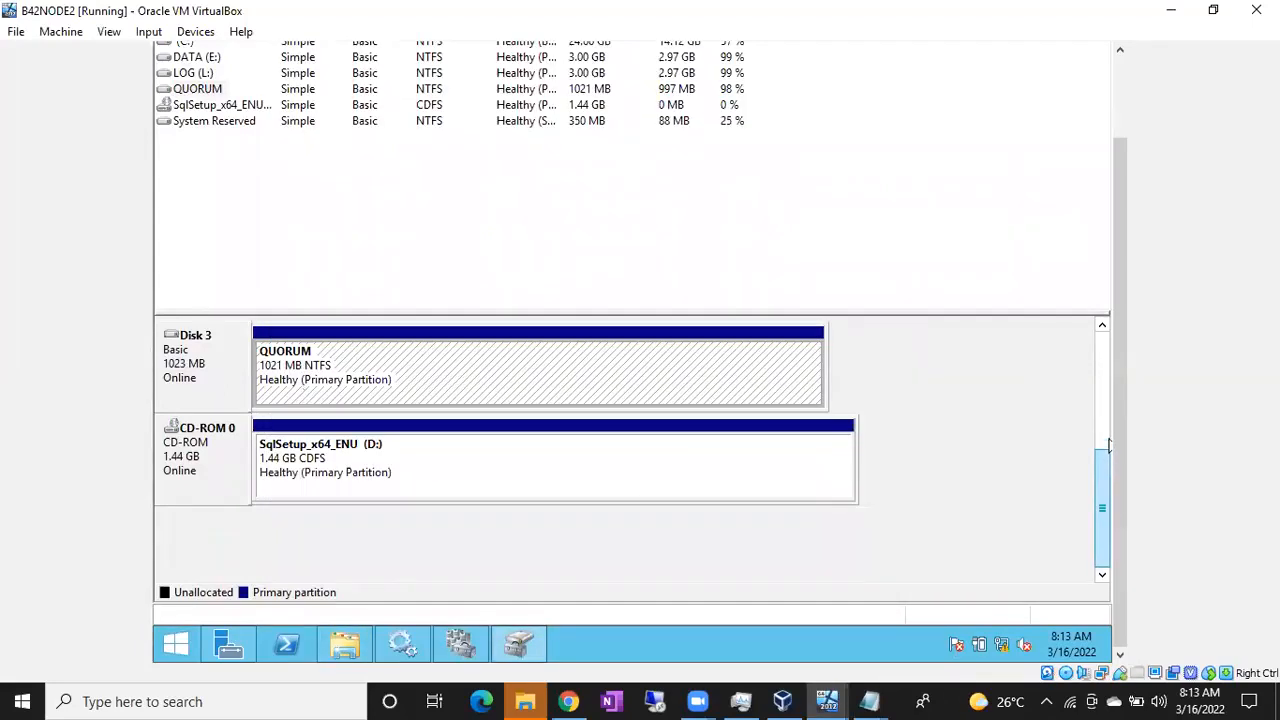
scroll(1108, 445, up, 1)
right_click(491, 458)
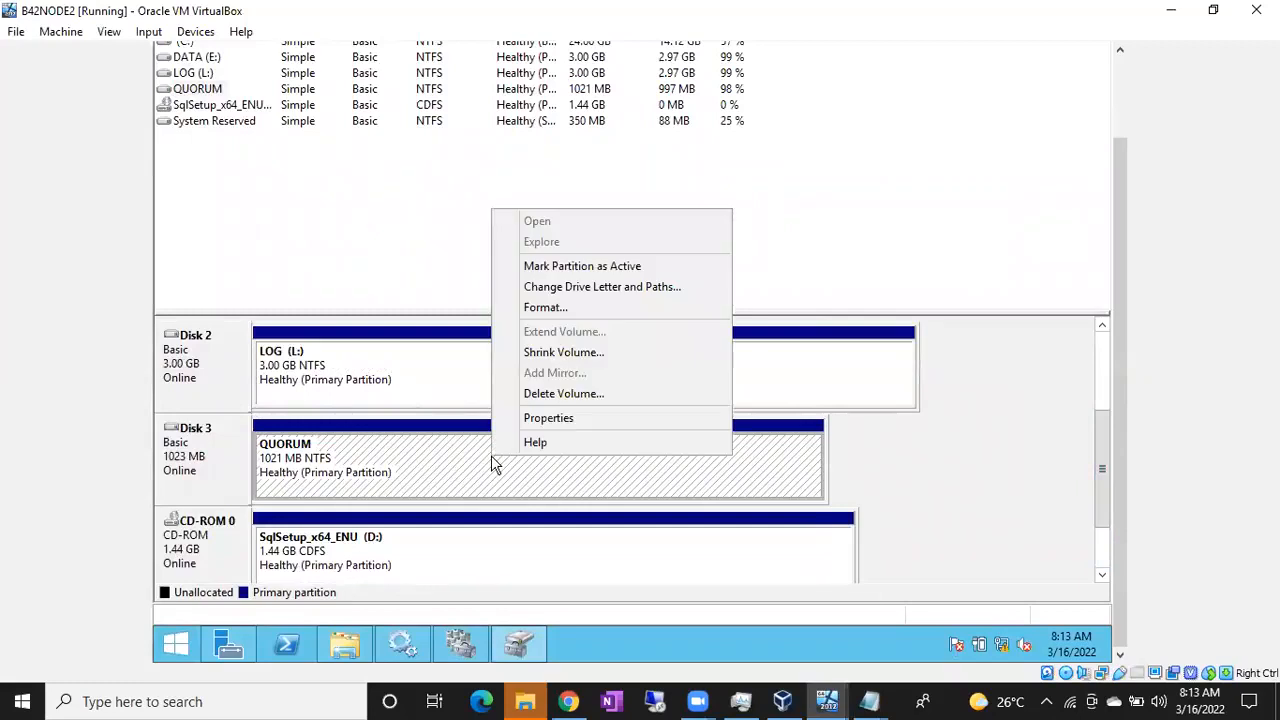
click(558, 288)
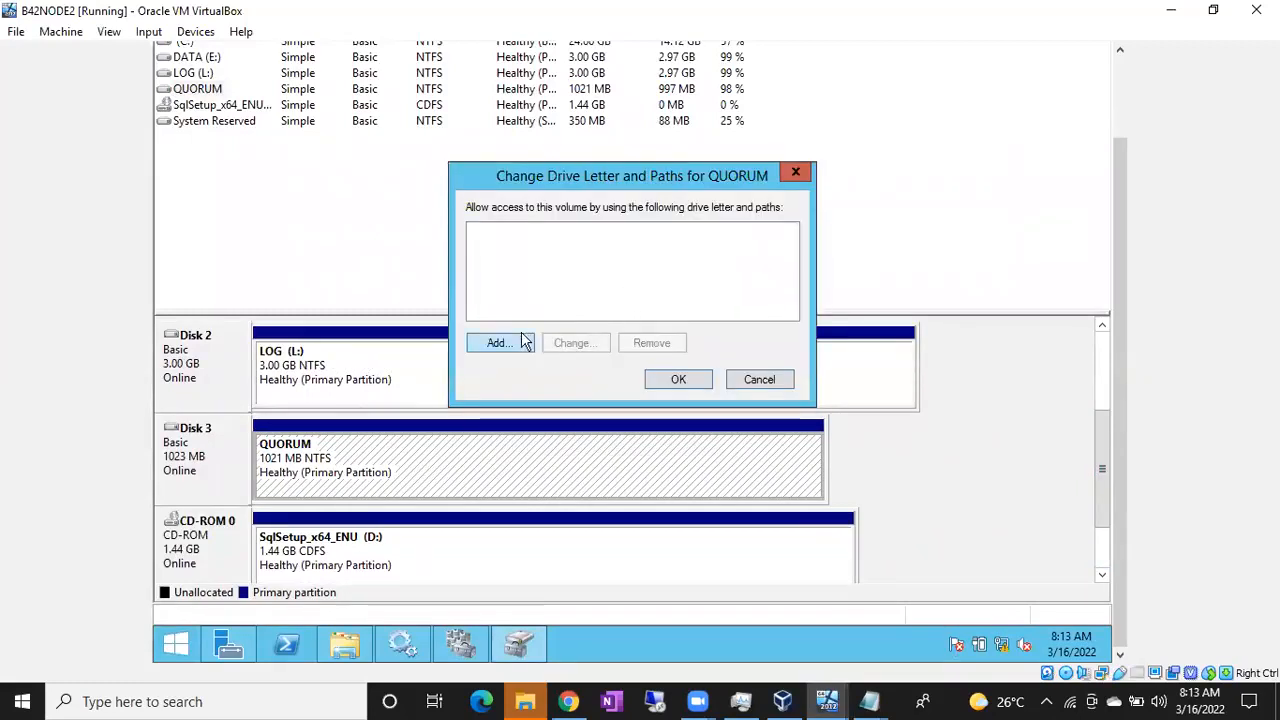
click(759, 379)
Refresh the disk information in Disk Management
drag(1123, 287, 1123, 205)
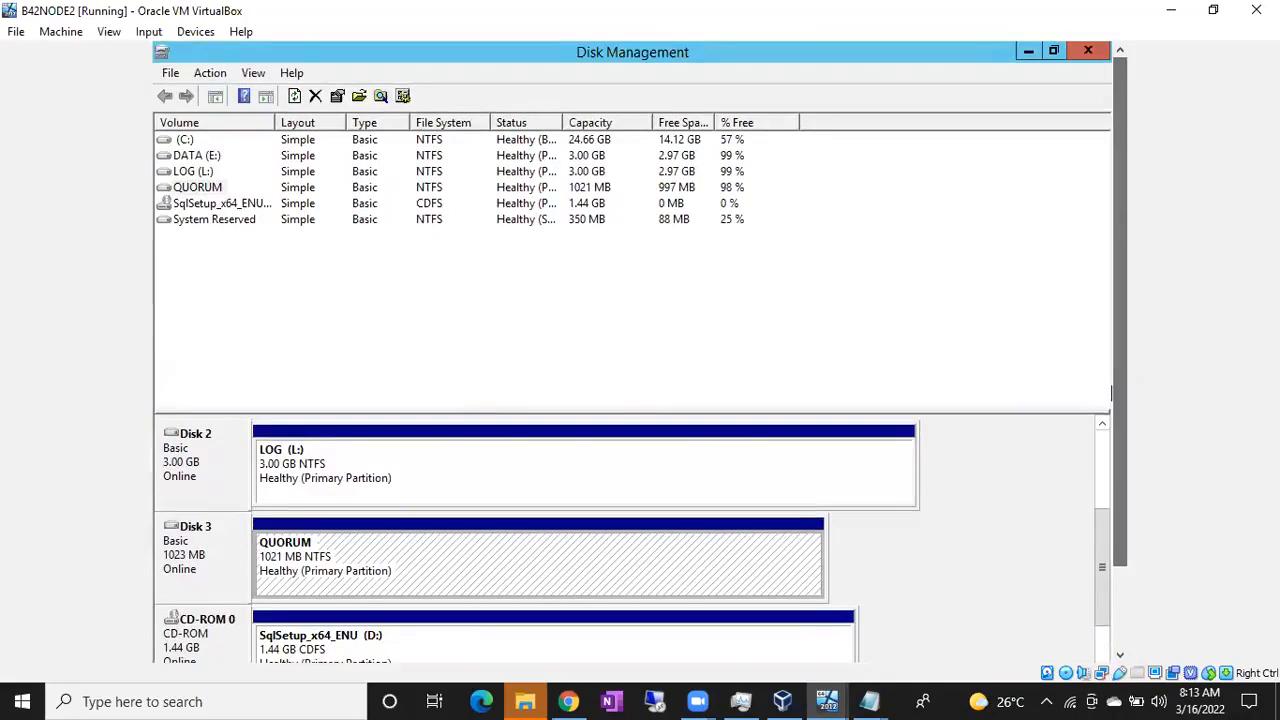
click(210, 73)
click(225, 93)
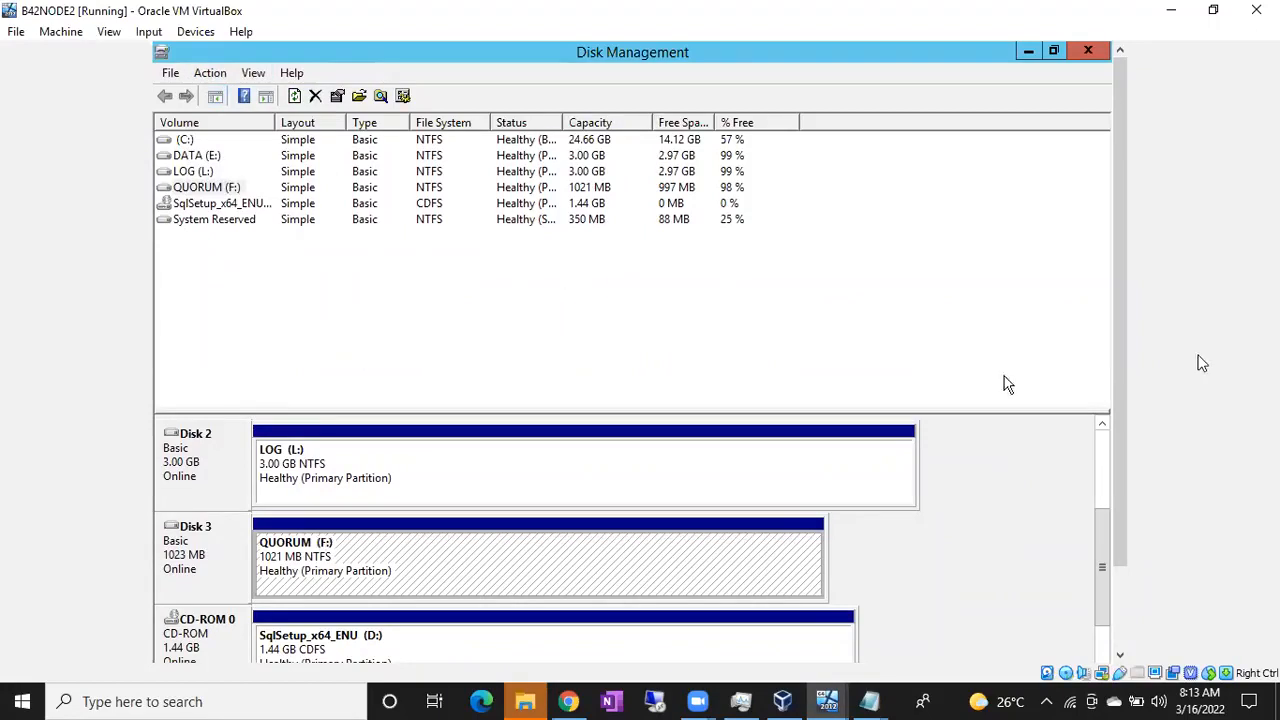
drag(1132, 402, 1123, 491)
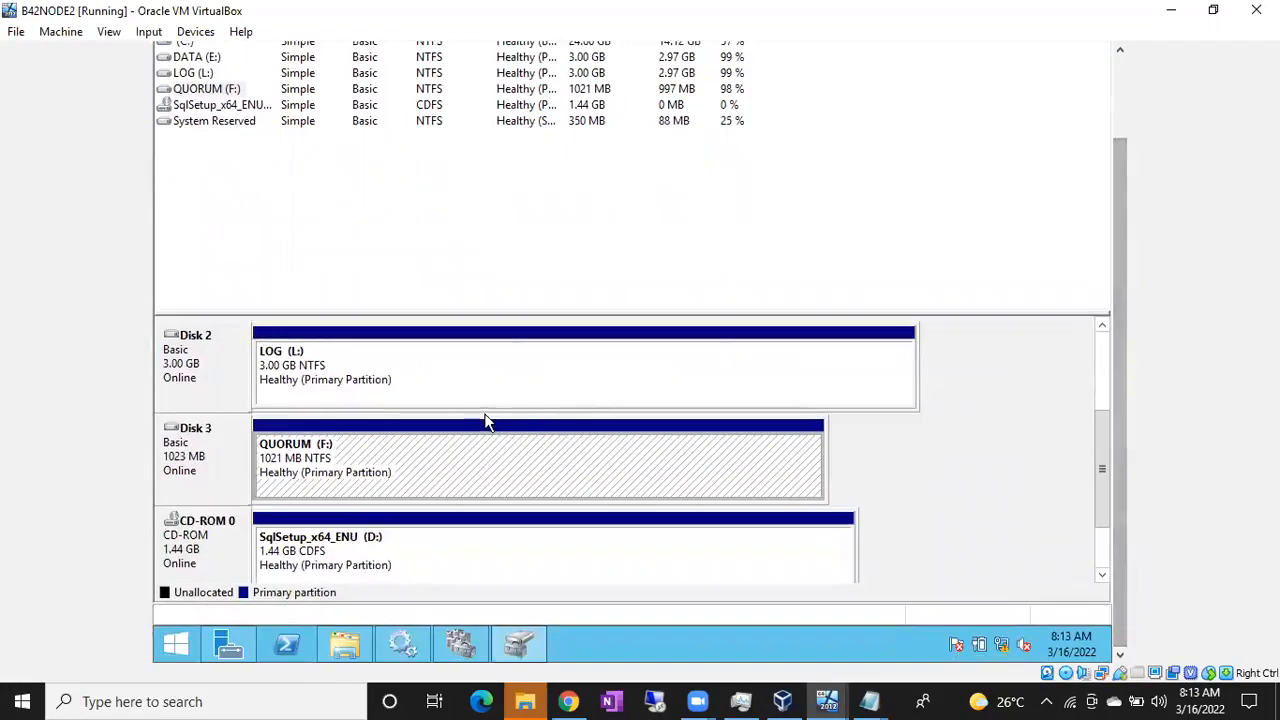
Reassign the QUORUM partition from F: to Q:, accepting the warning
right_click(385, 458)
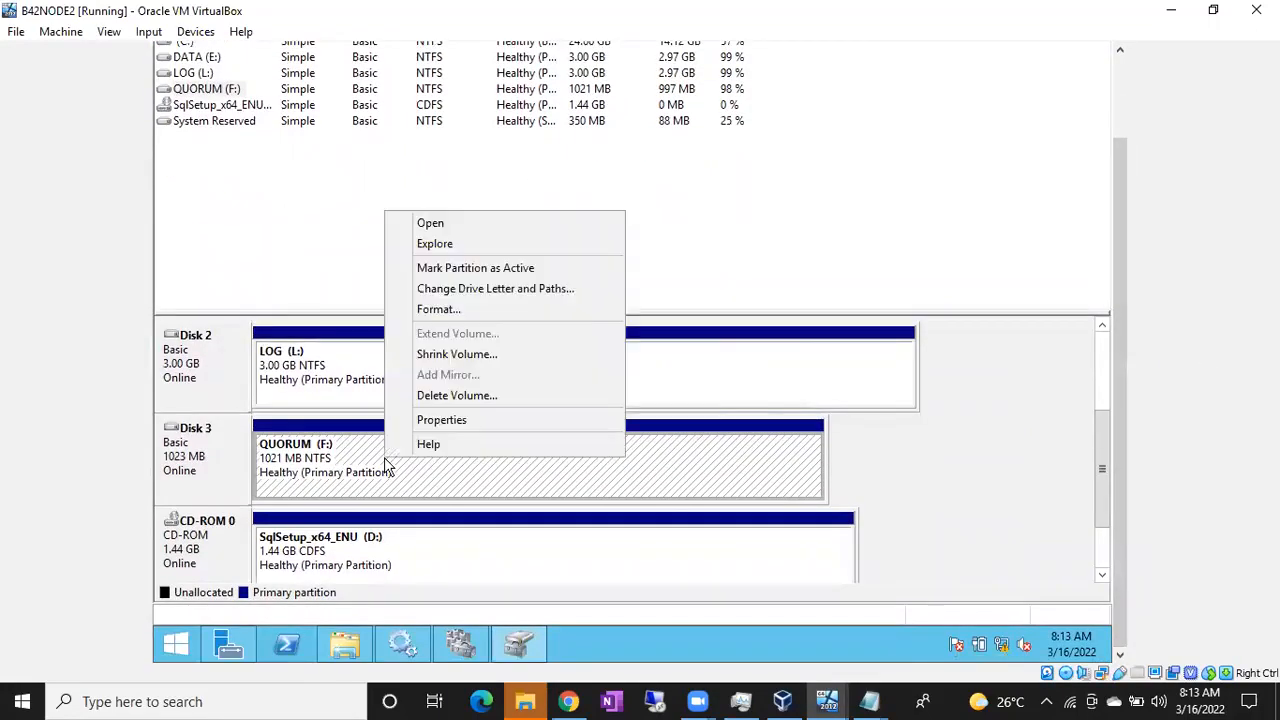
click(442, 289)
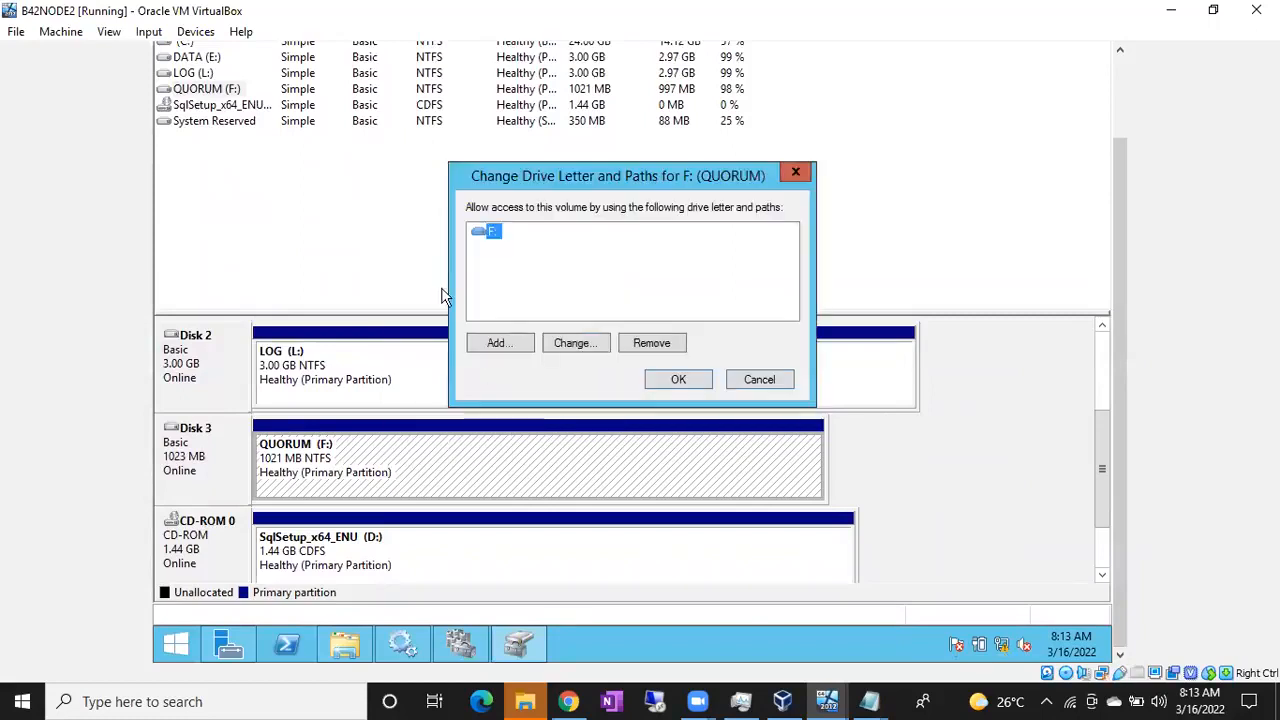
click(574, 344)
click(788, 263)
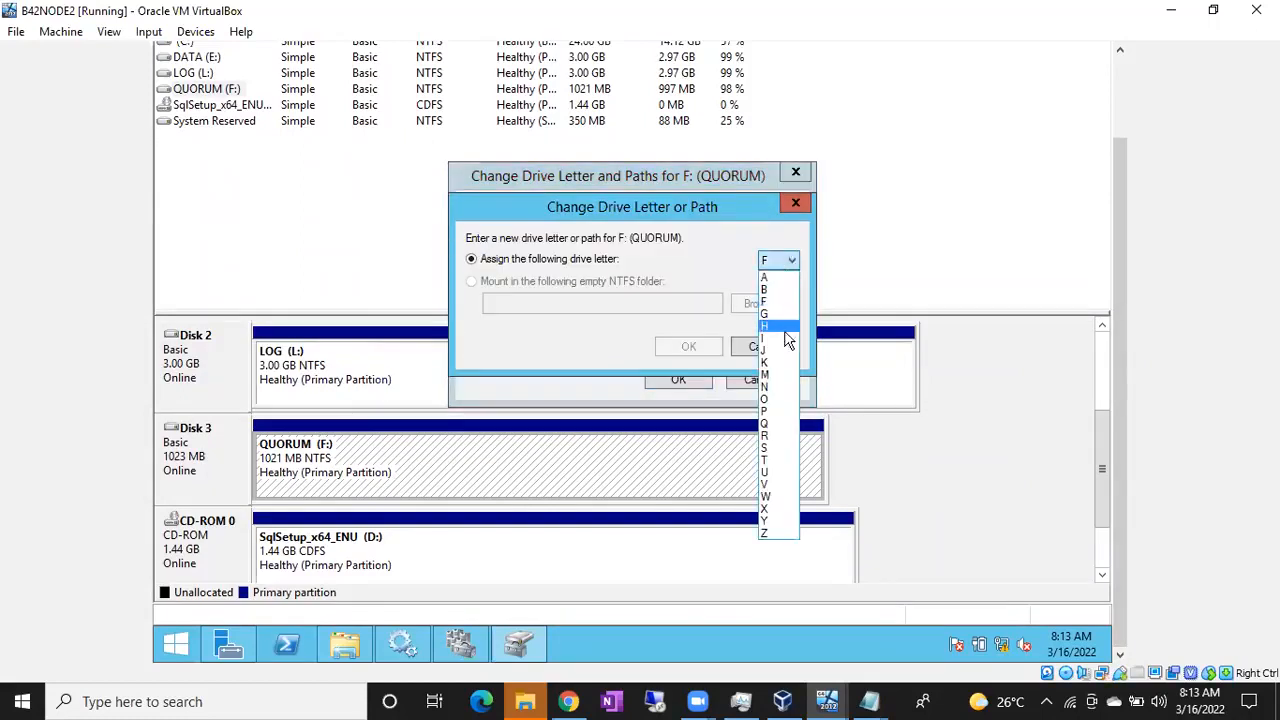
click(781, 426)
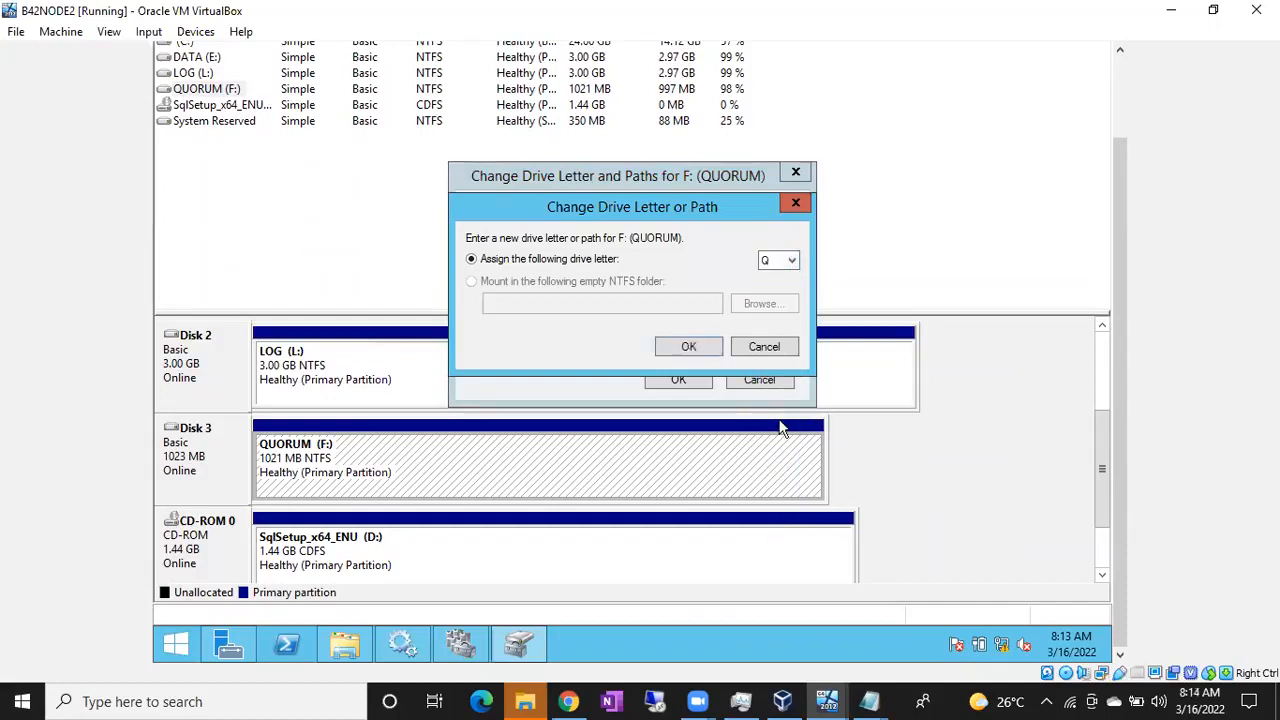
click(665, 347)
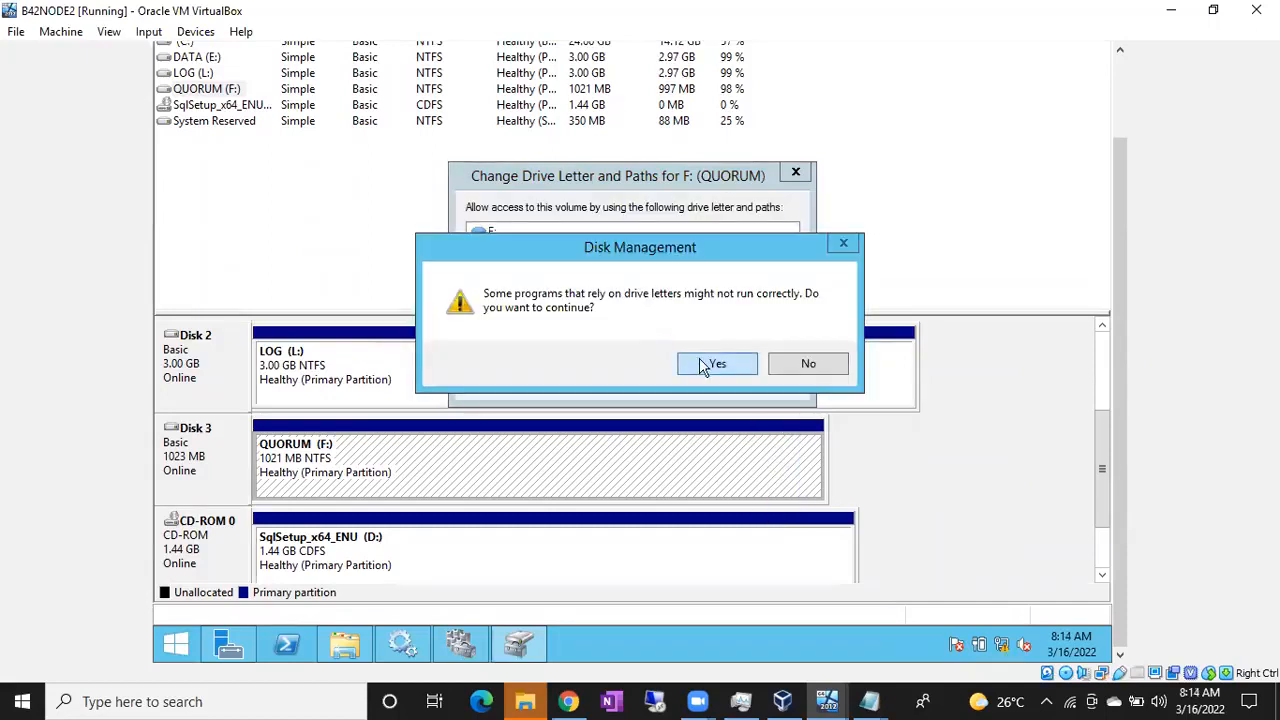
click(699, 358)
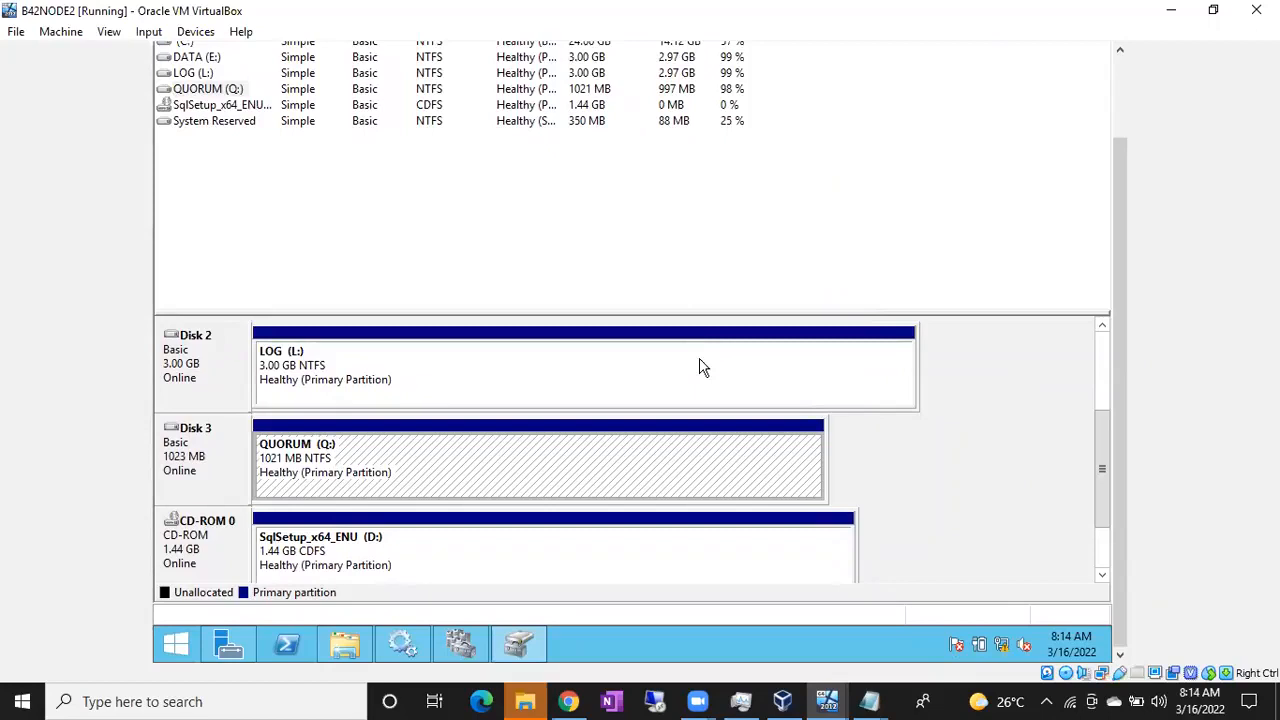
drag(1100, 413, 1102, 486)
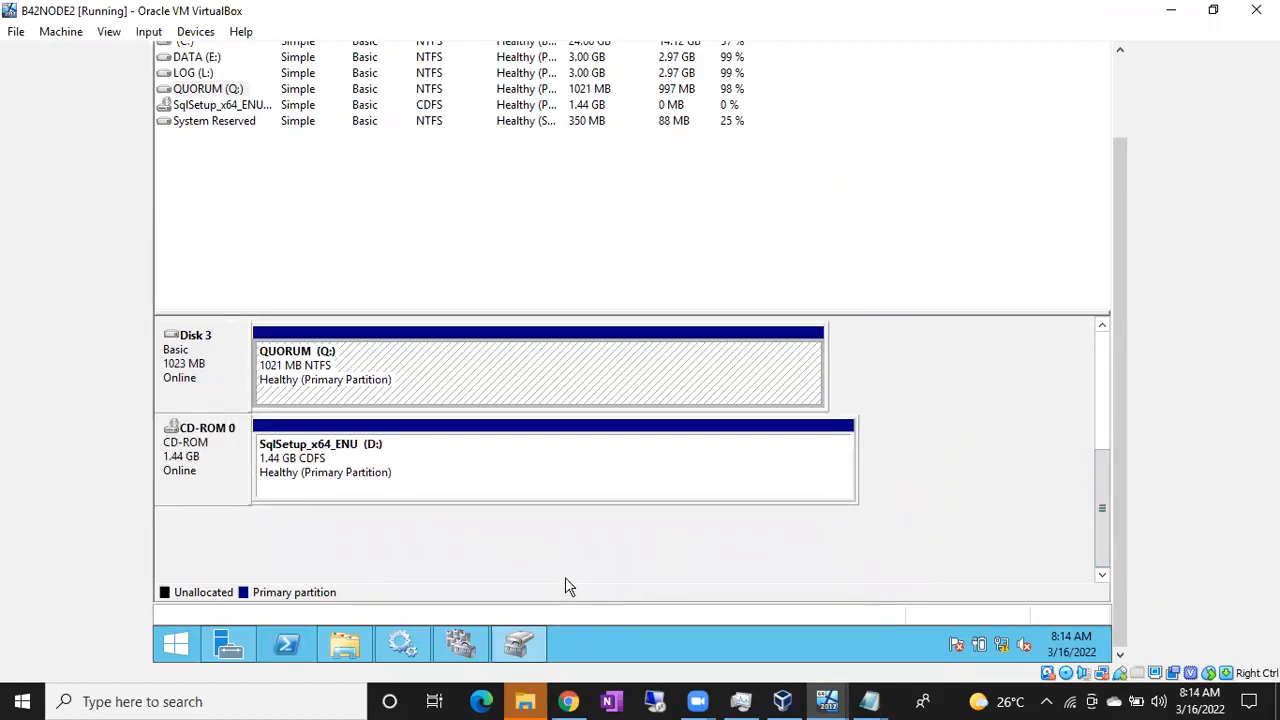
On NODE2, verify DATA (E:), LOG (L:) and QUORUM (Q:) in This PC
click(344, 644)
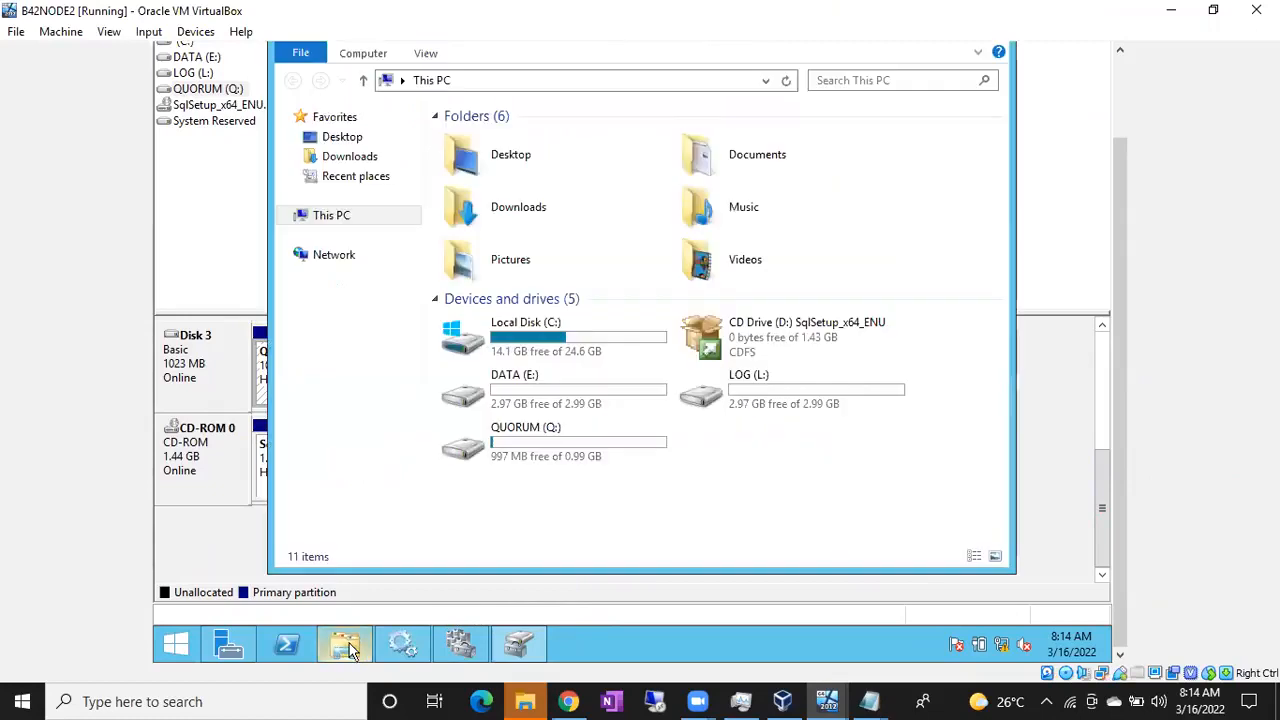
click(514, 470)
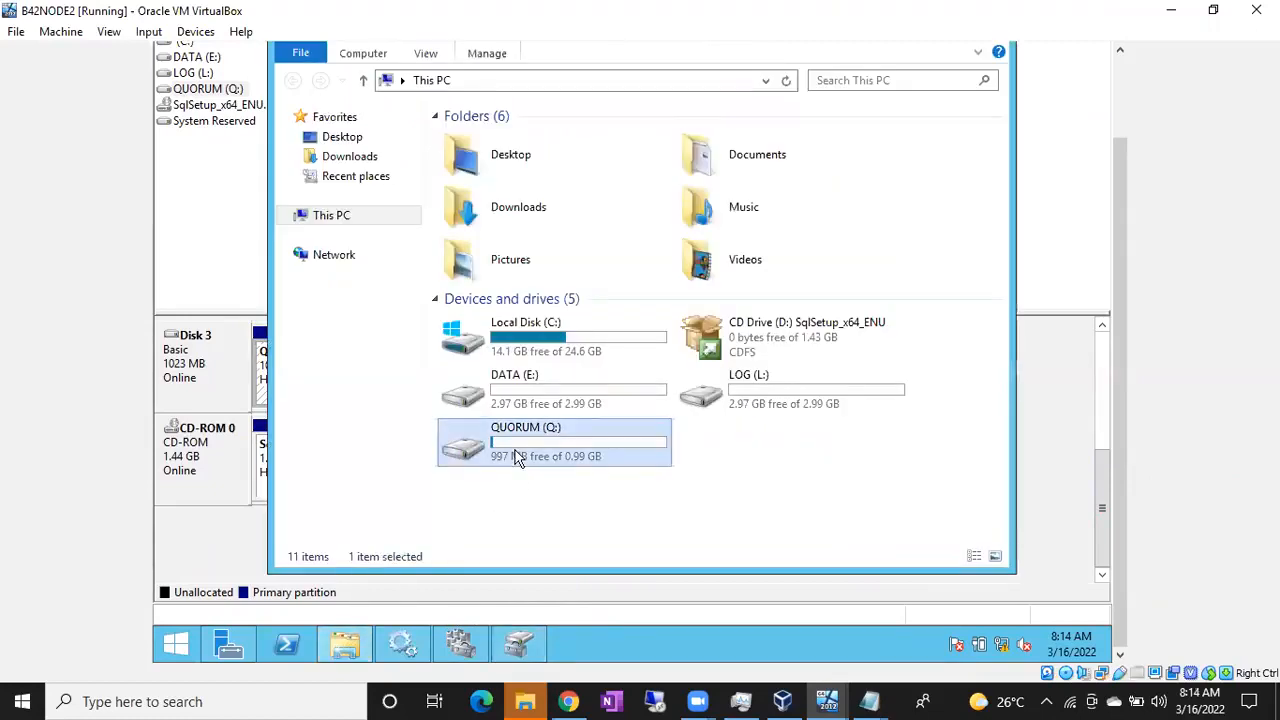
click(560, 381)
click(724, 394)
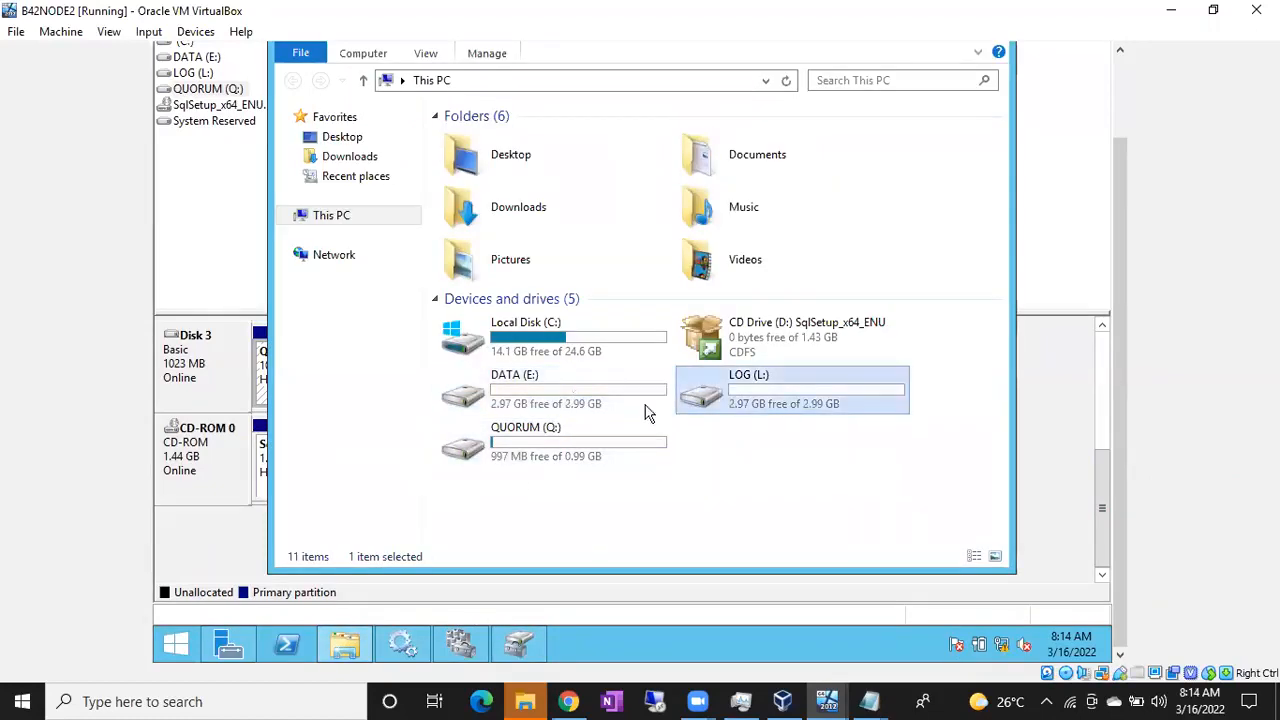
click(535, 394)
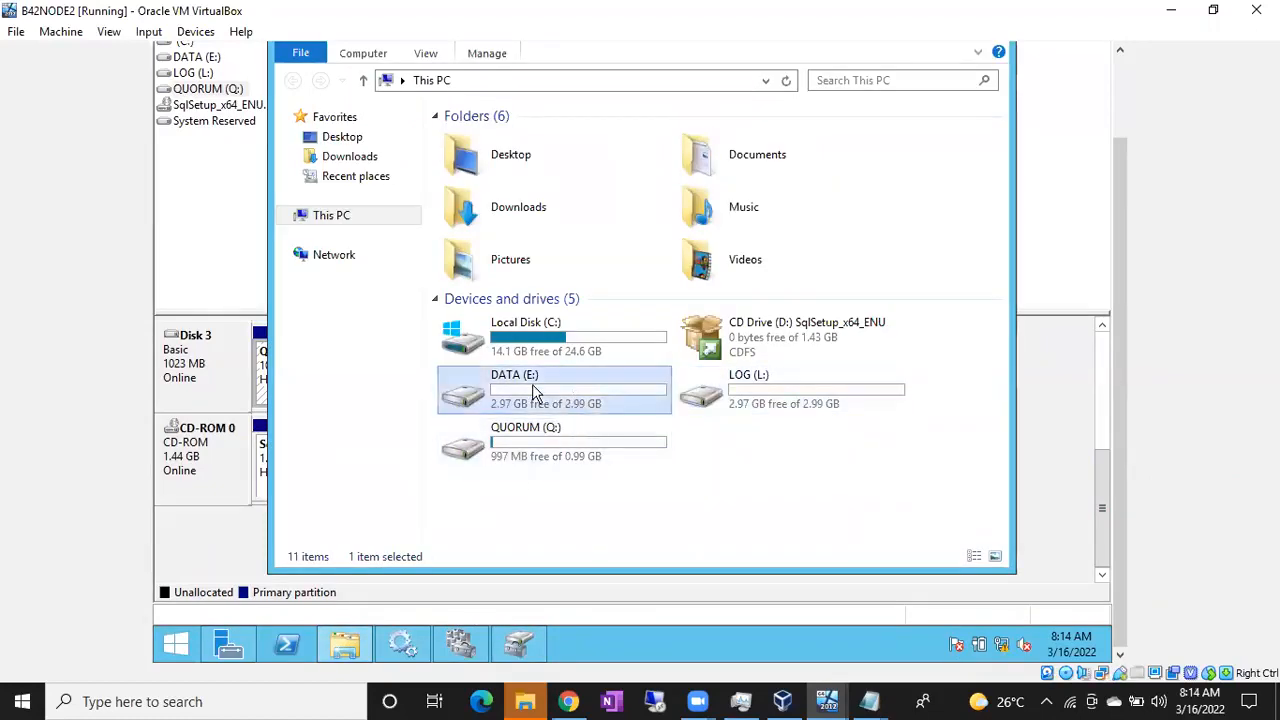
click(706, 399)
click(588, 452)
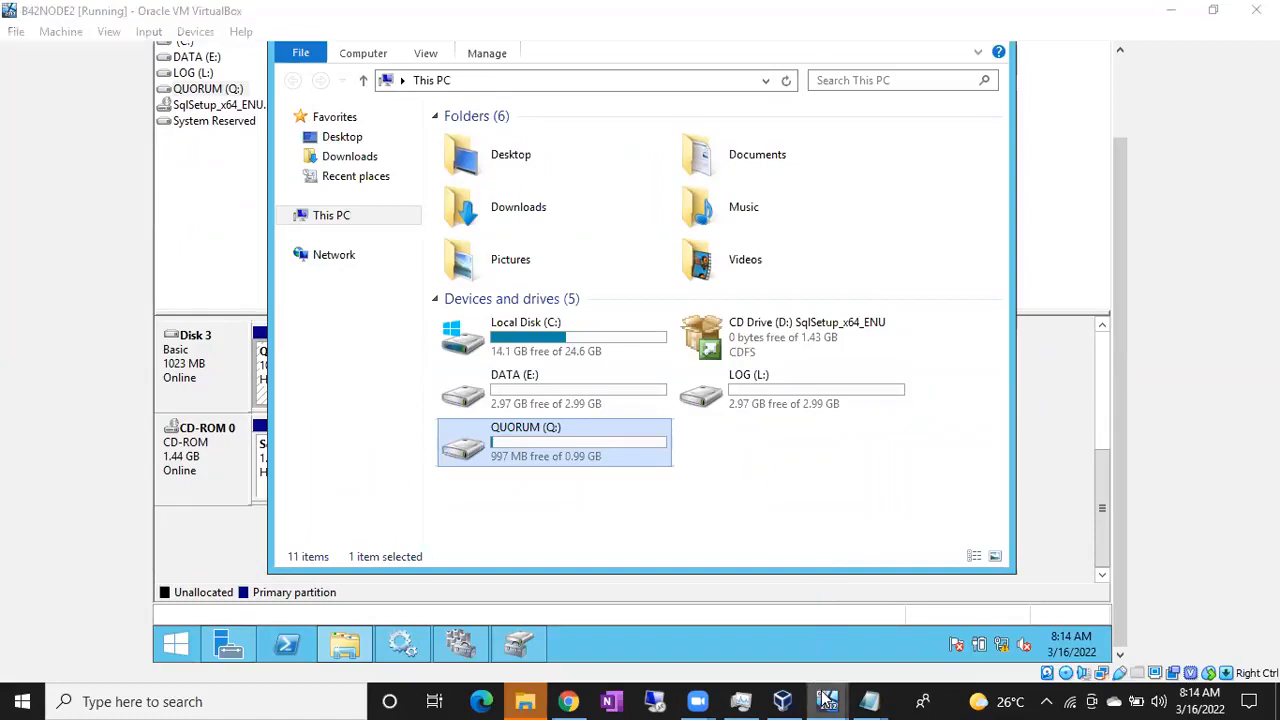
Switch to NODE1 and bring up the cluster summary
mouse_move(826, 700)
click(808, 636)
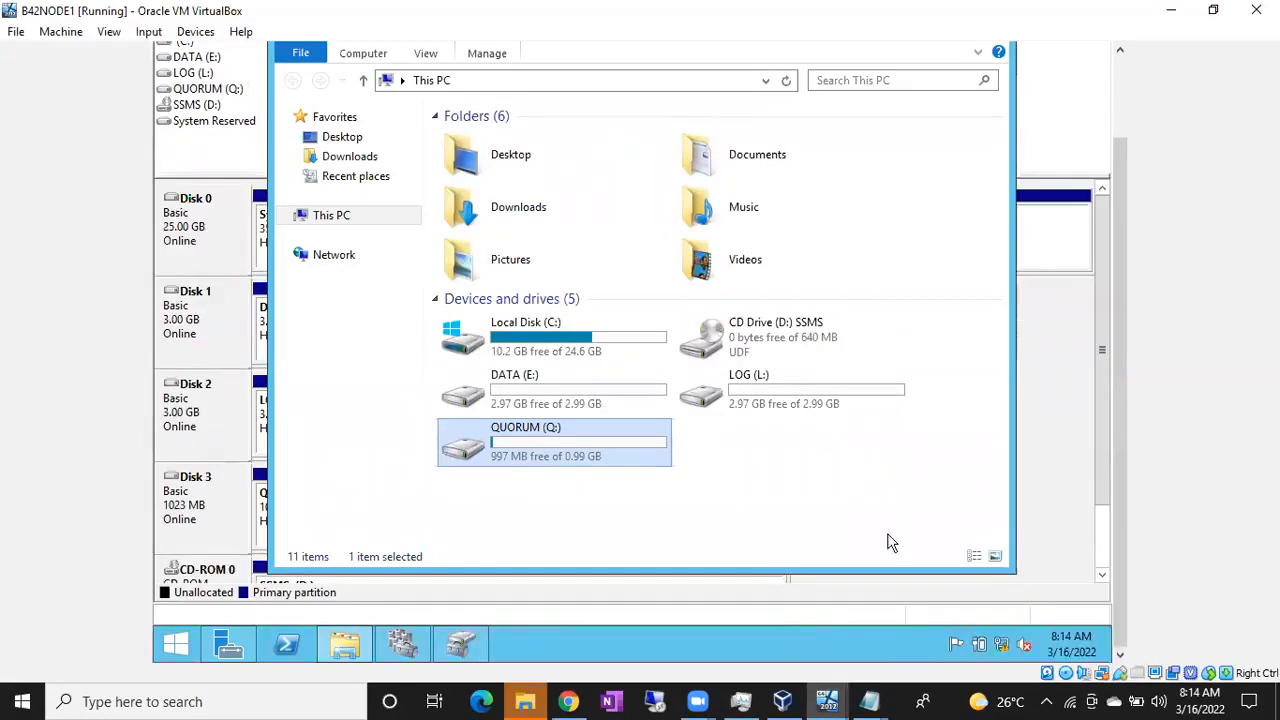
click(1035, 435)
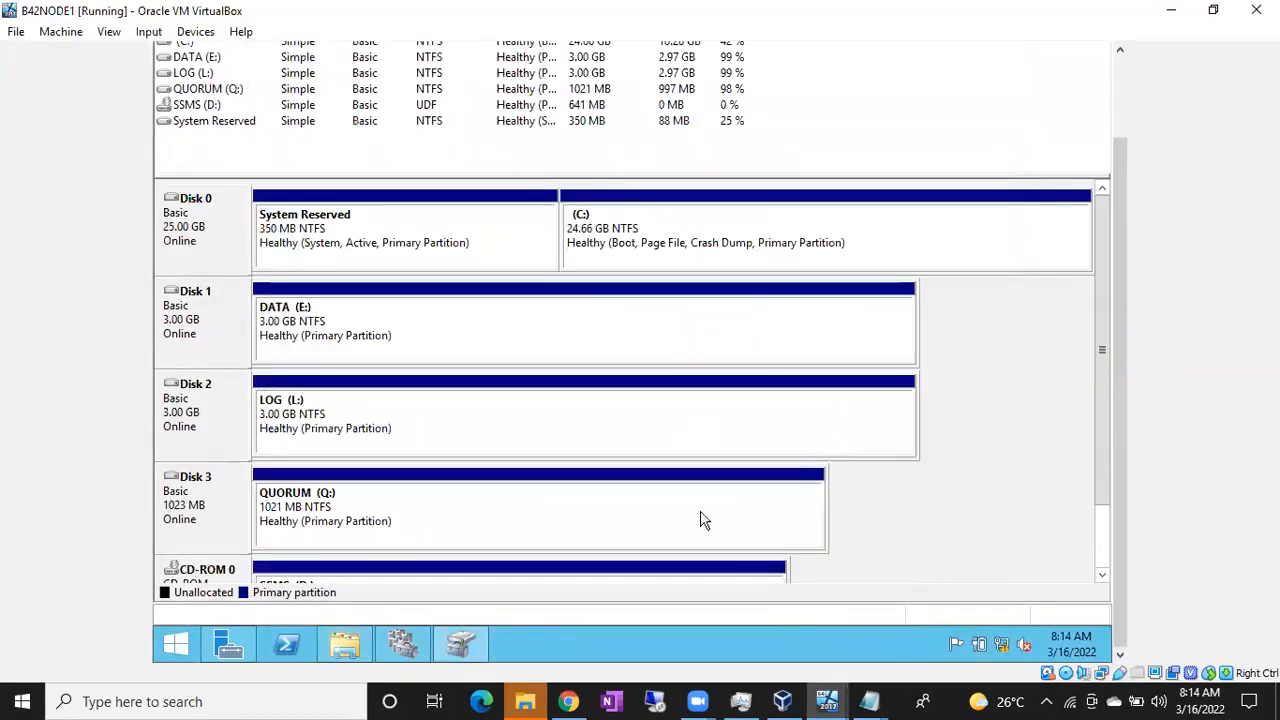
click(419, 650)
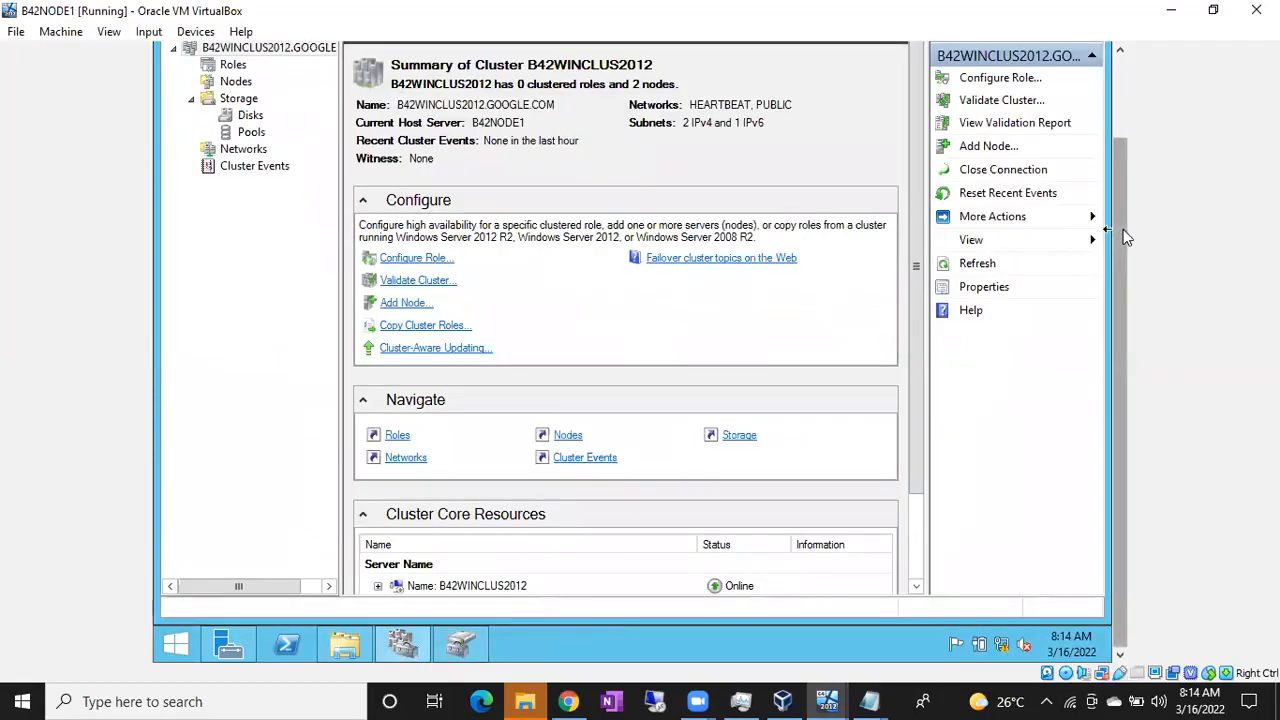
drag(1123, 229, 1123, 149)
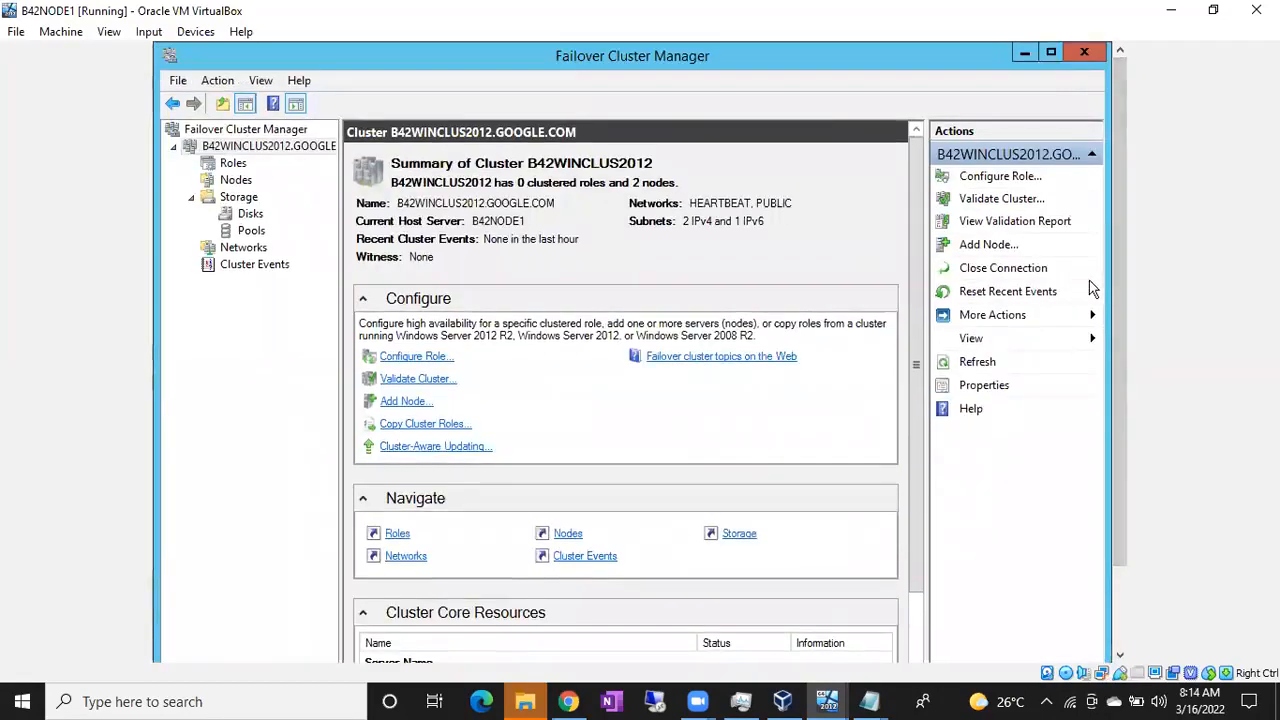
drag(1121, 293, 1121, 373)
Check NODE1's drives in This PC, then return to Failover Cluster Manager on NODE1
mouse_move(402, 645)
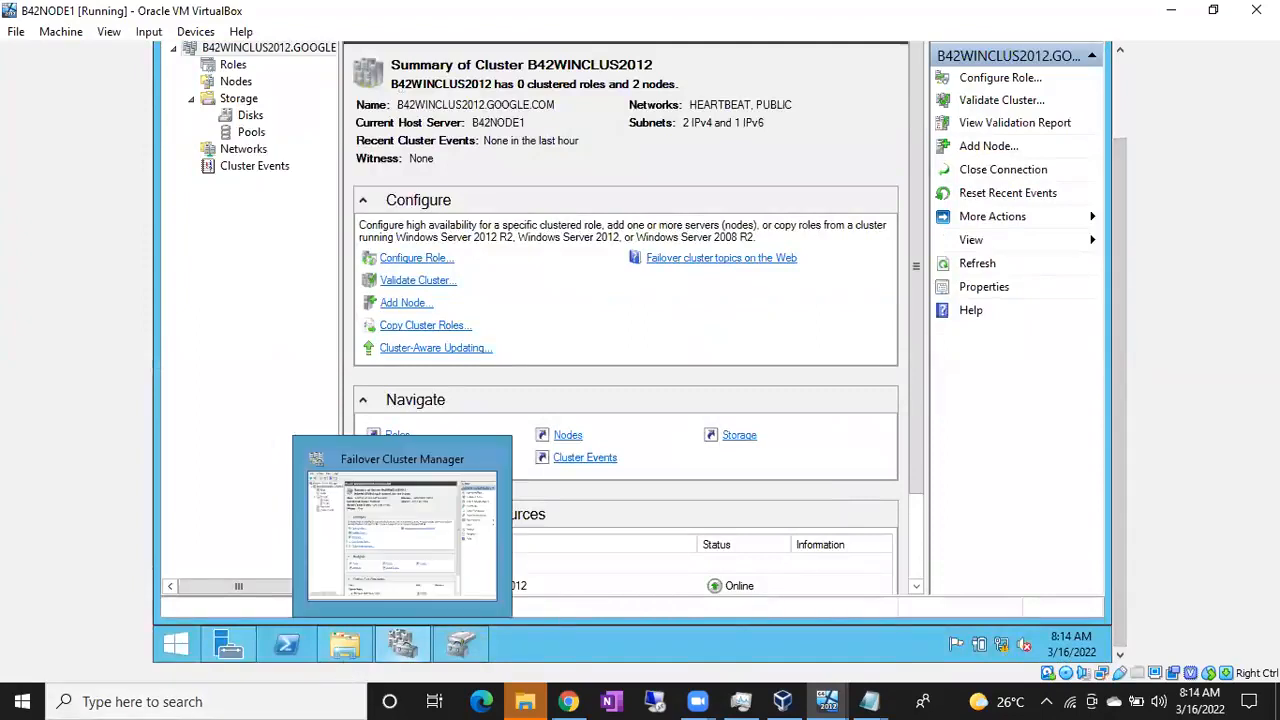
click(344, 645)
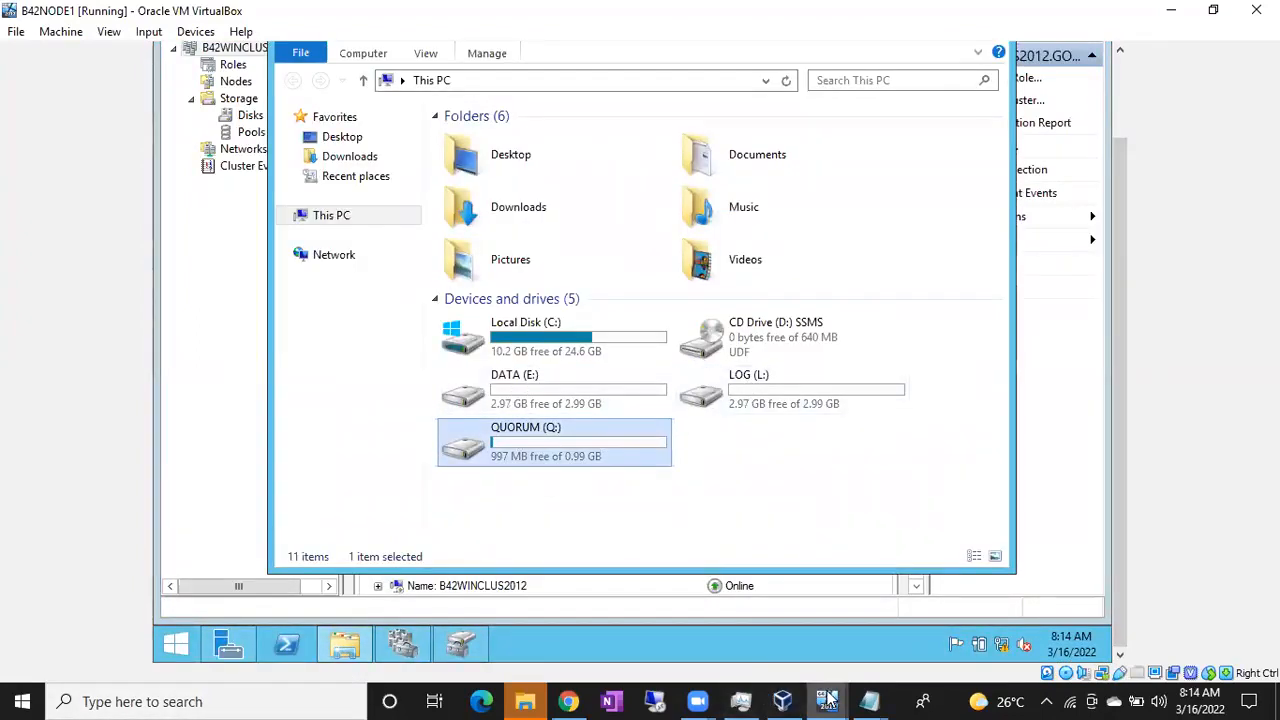
mouse_move(828, 700)
click(952, 620)
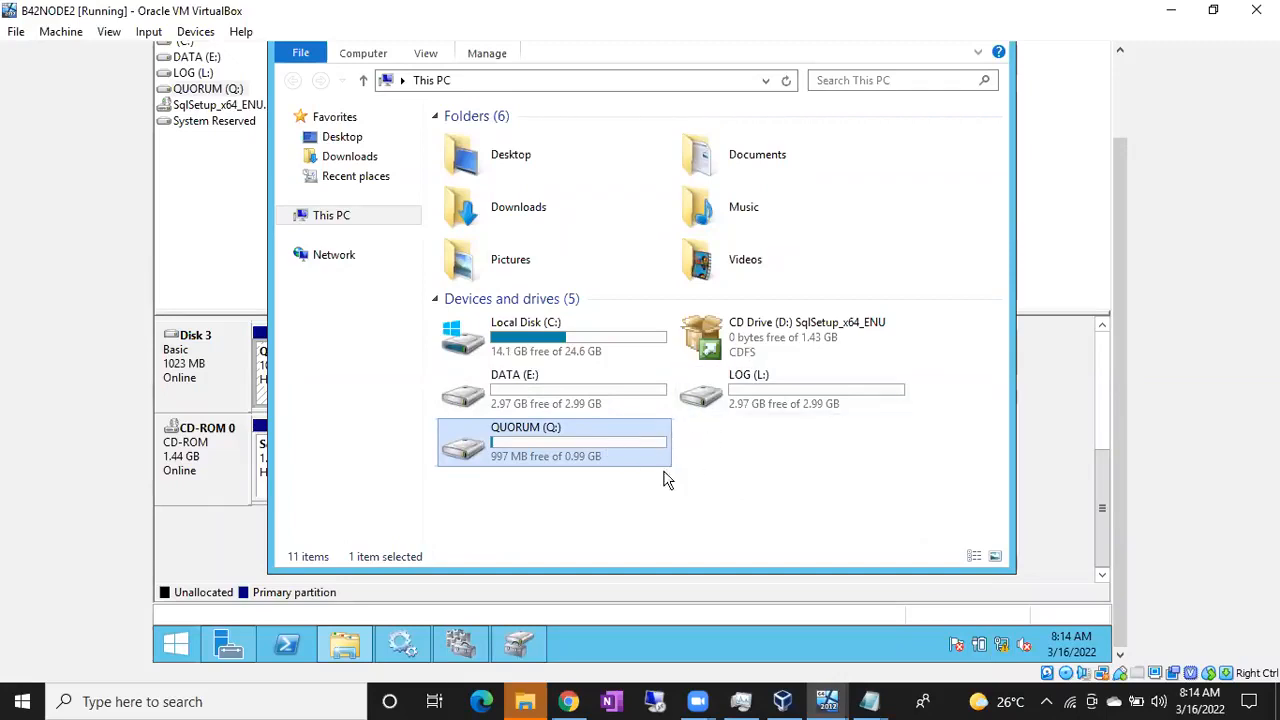
click(827, 701)
click(807, 637)
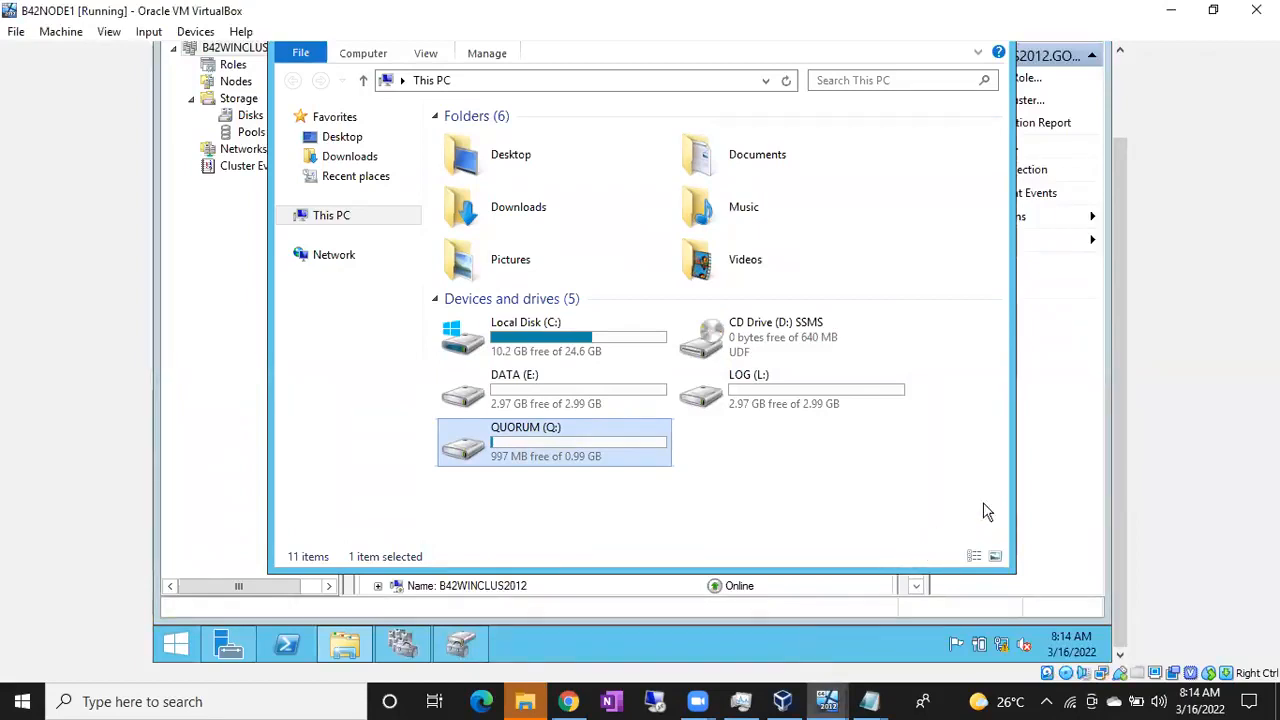
click(1043, 474)
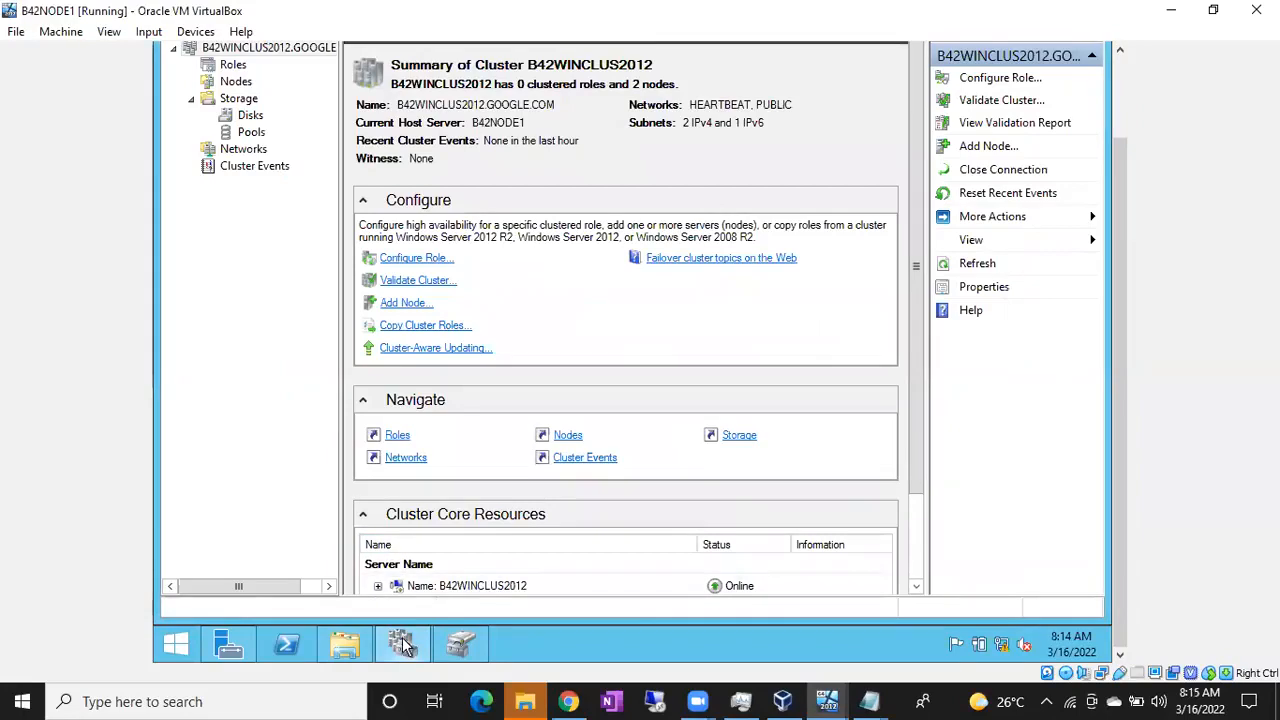
scroll(1119, 388, up, 3)
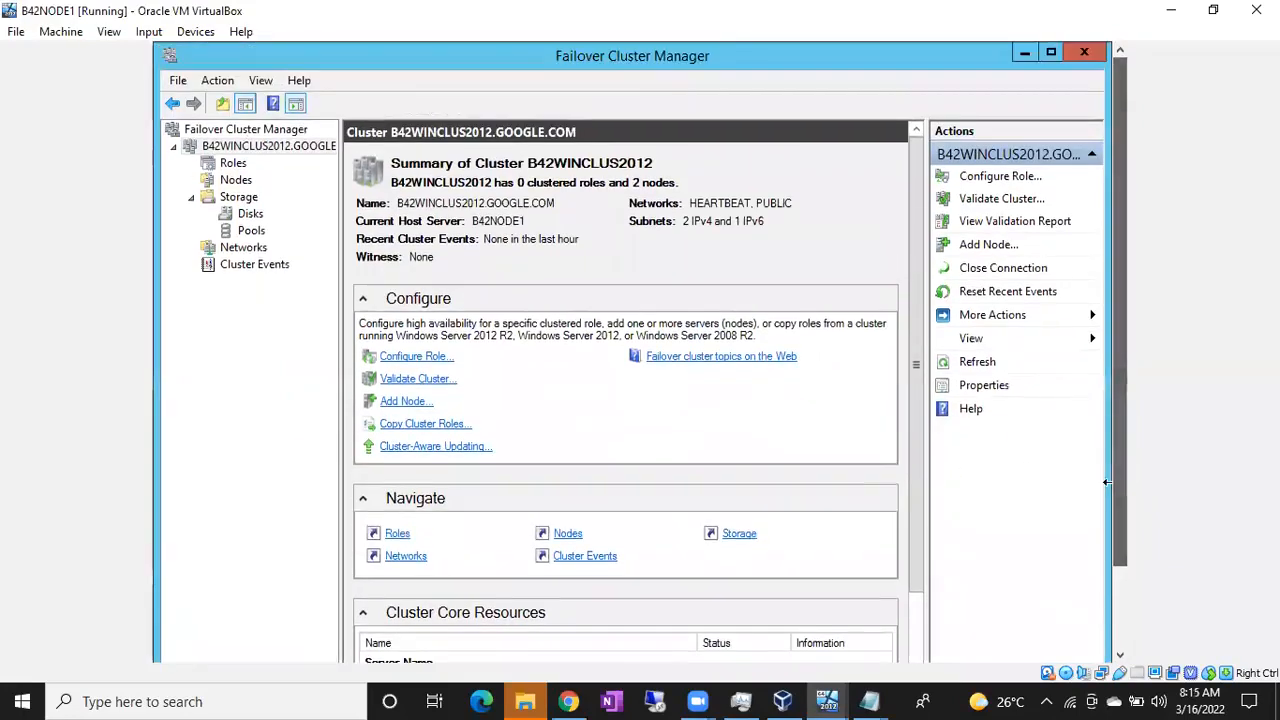
Add all three available shared disks to cluster storage under Storage > Disks
click(256, 214)
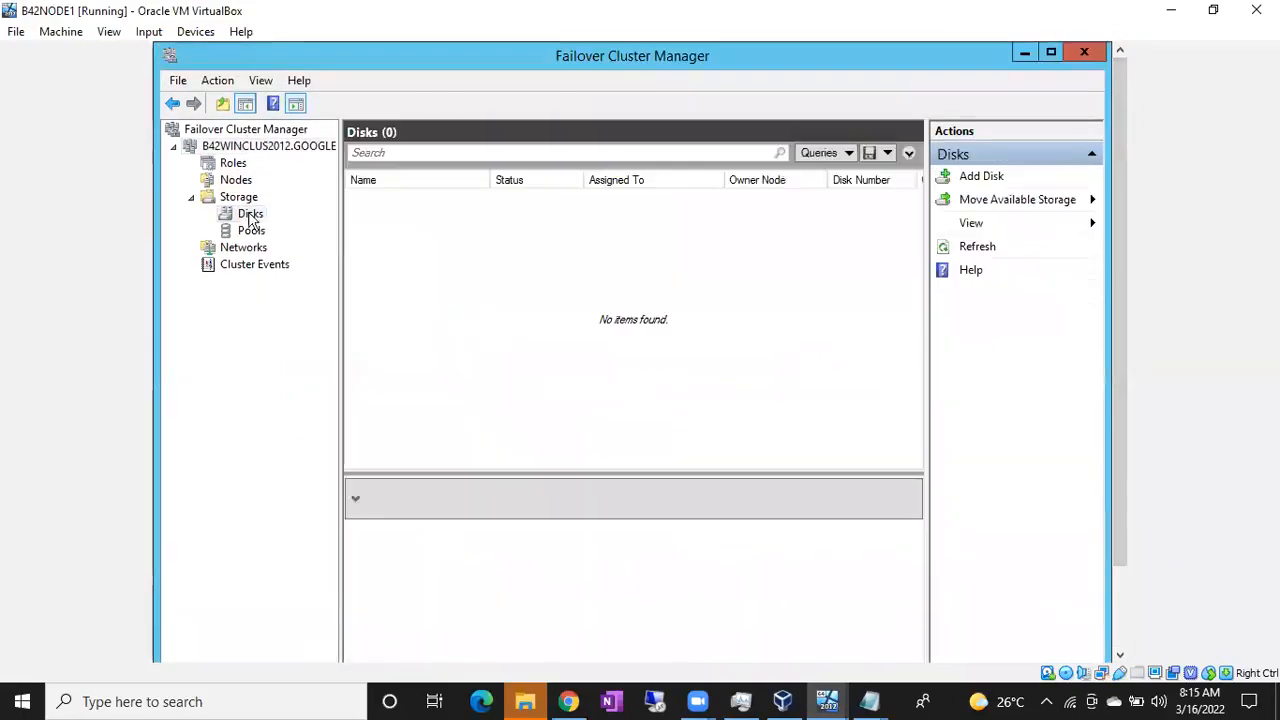
click(980, 176)
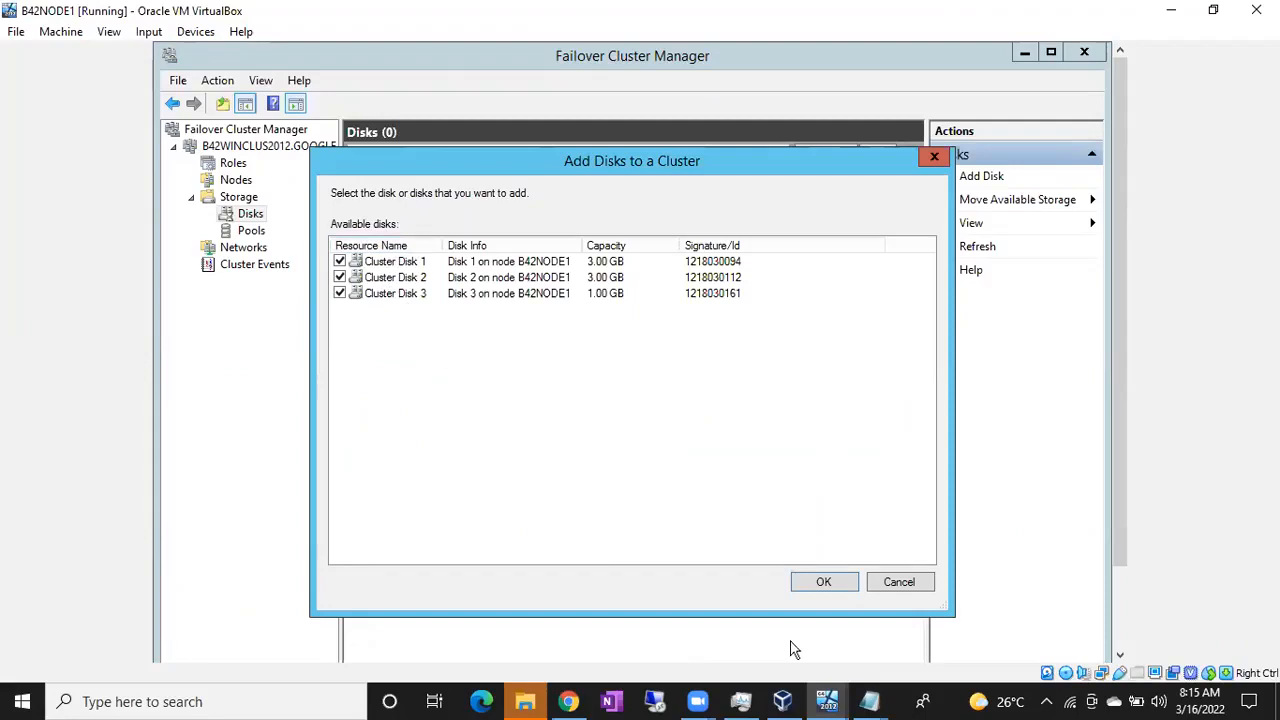
click(827, 585)
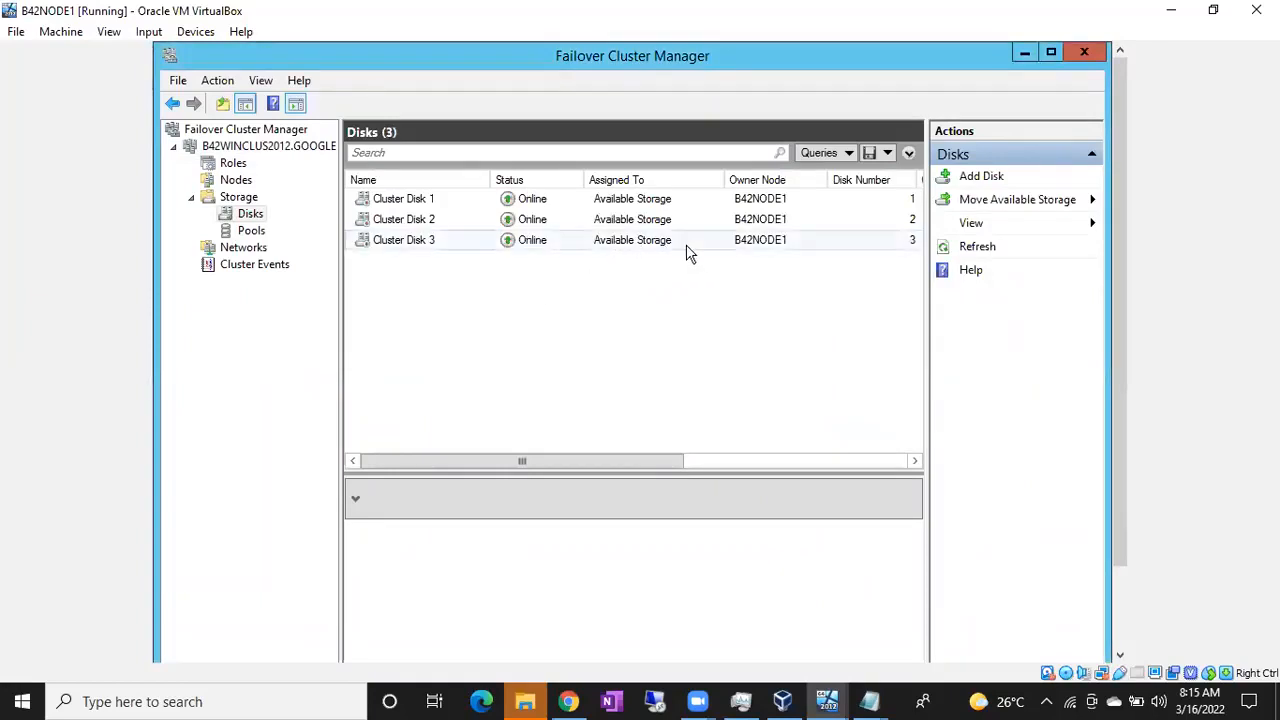
Rename Cluster Disk 1 to DATA
click(453, 205)
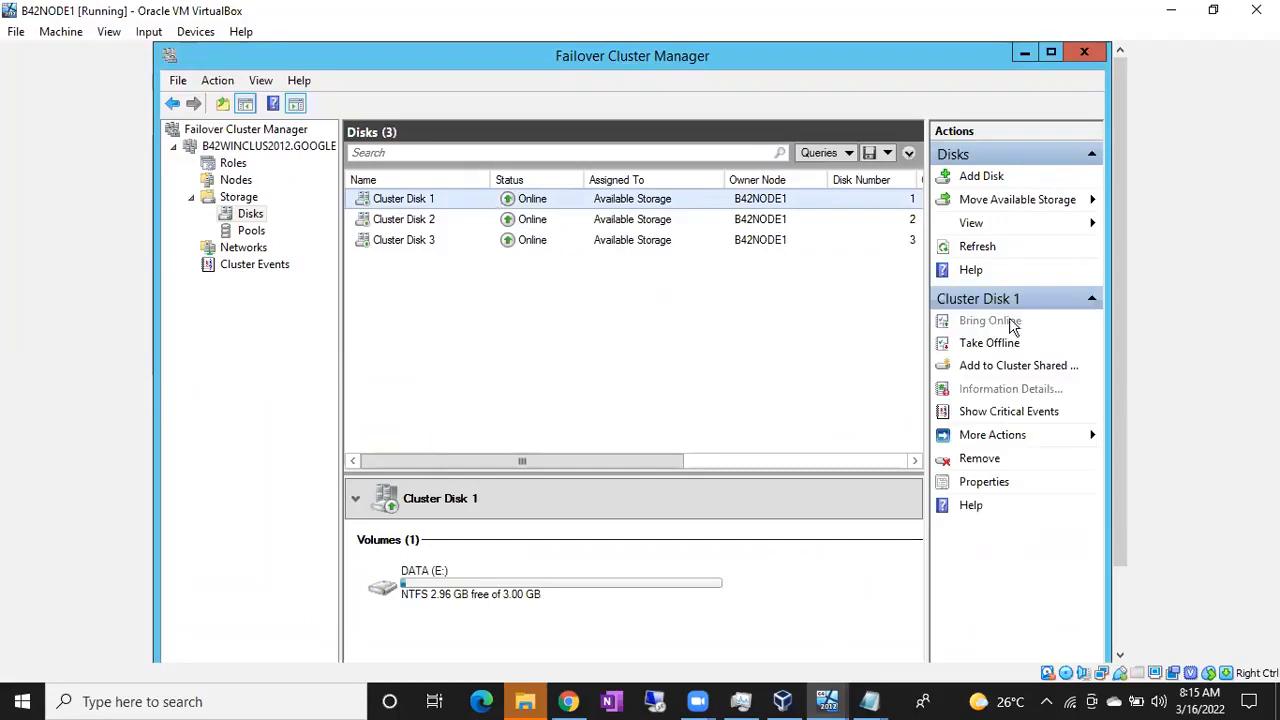
drag(1123, 314, 1121, 381)
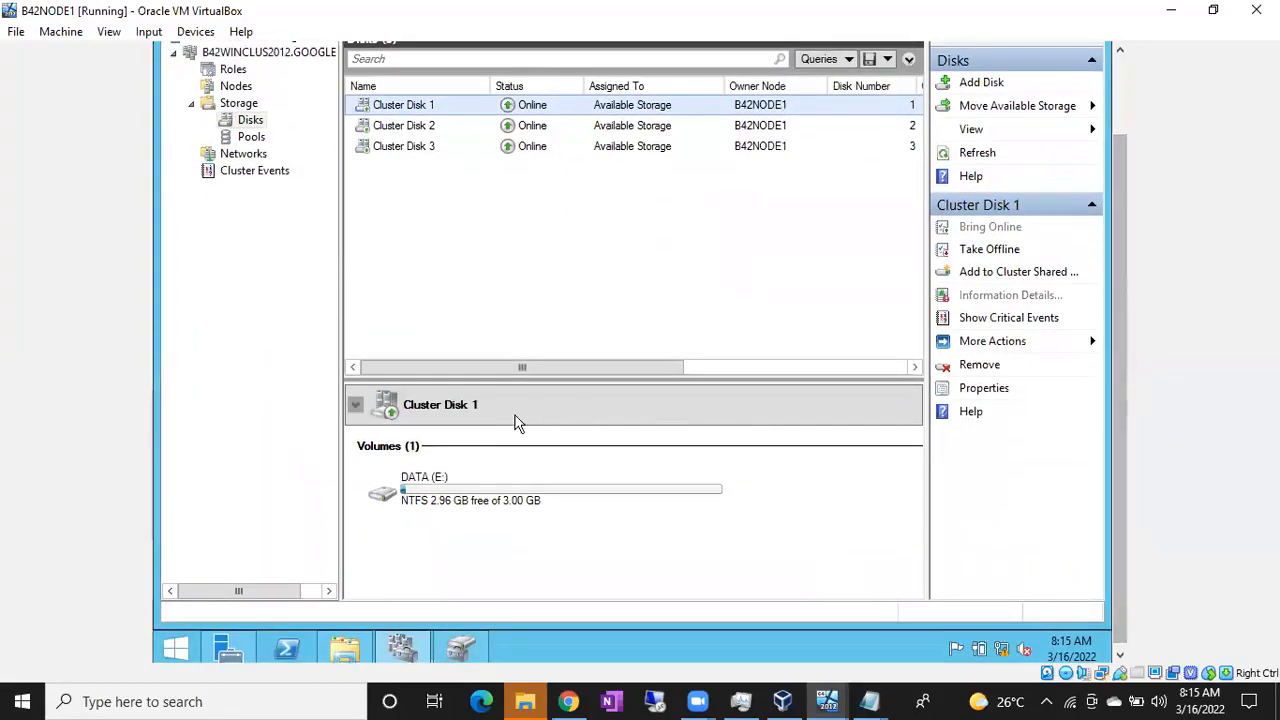
double_click(431, 106)
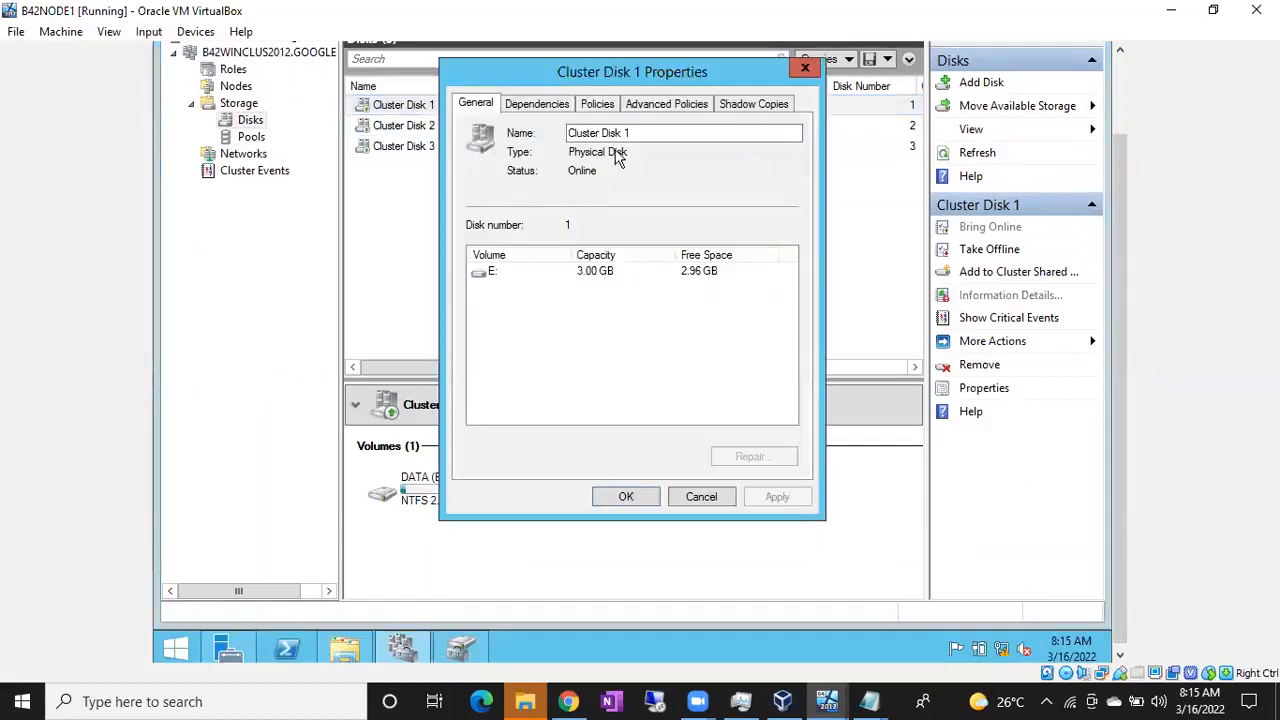
drag(636, 133, 566, 133)
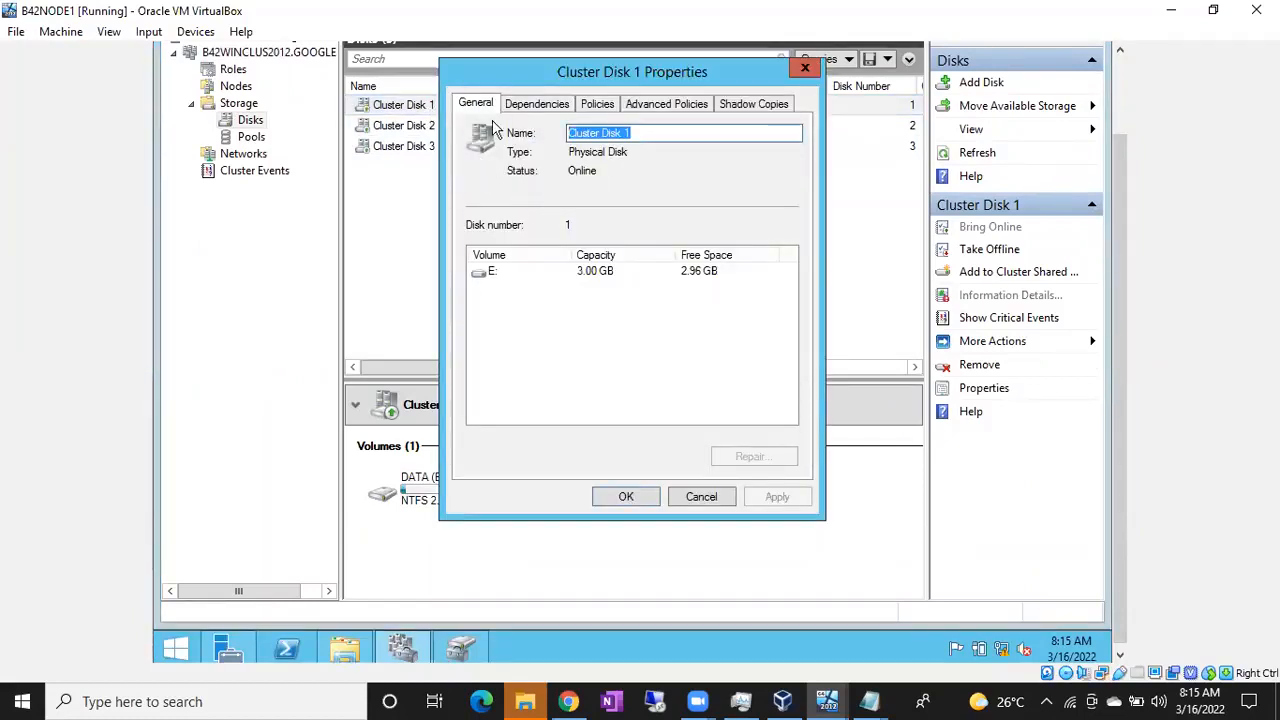
text(DATA)
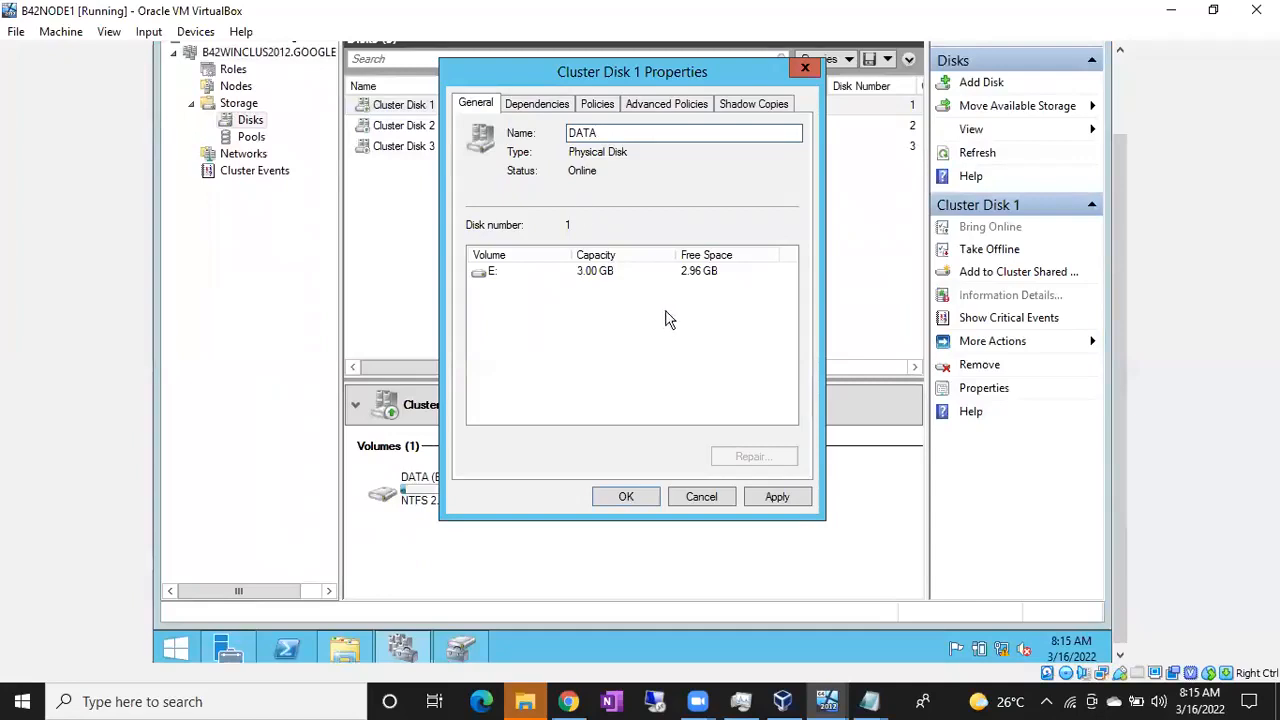
click(776, 497)
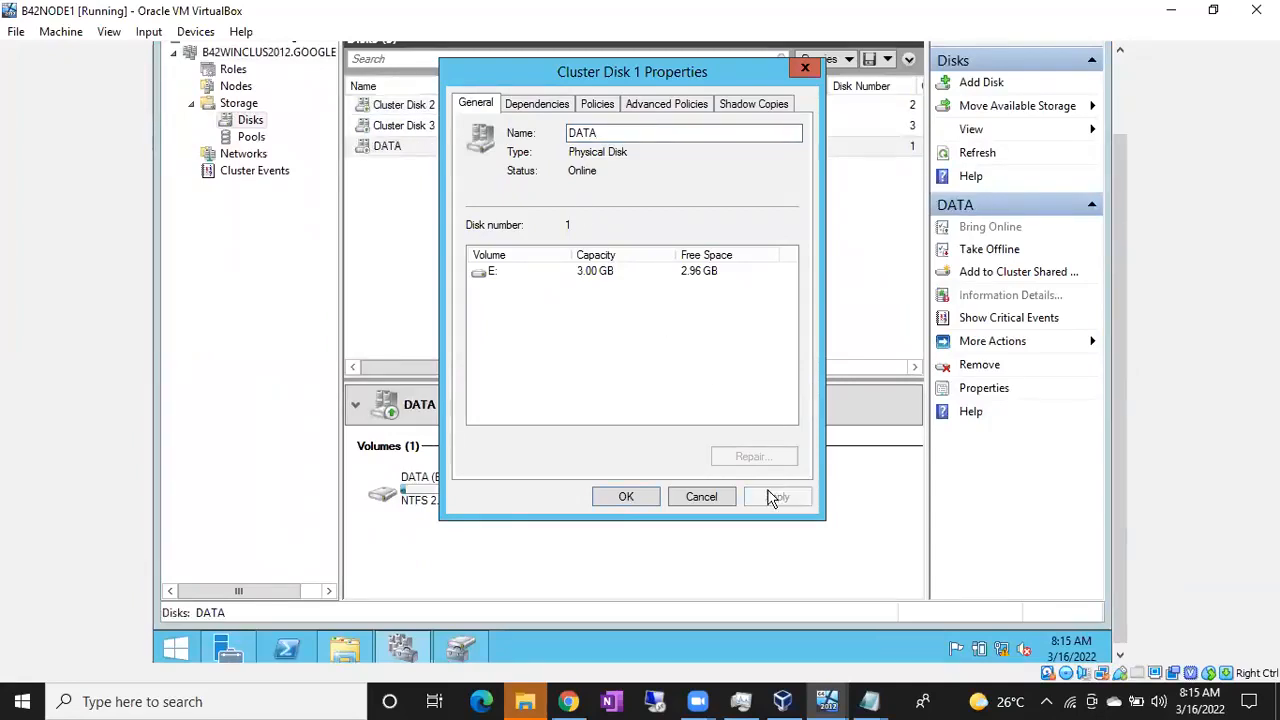
click(630, 499)
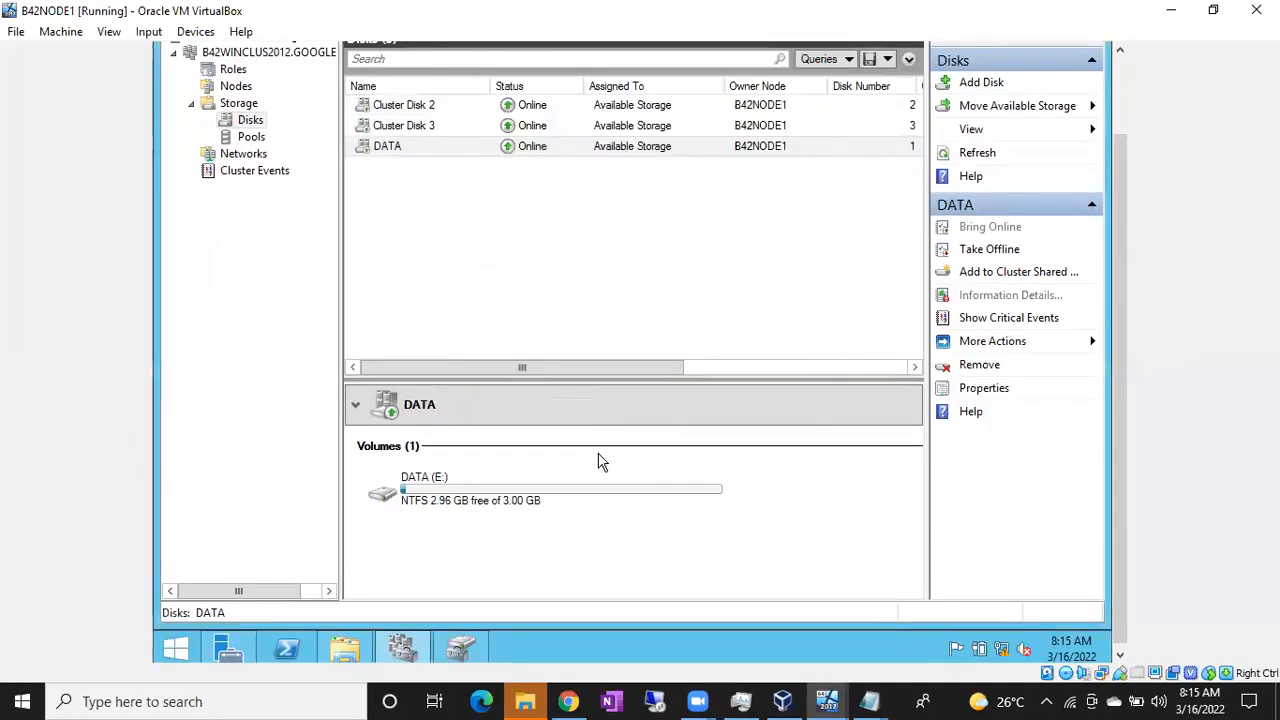
Rename Cluster Disk 3 to QUORUM
click(418, 128)
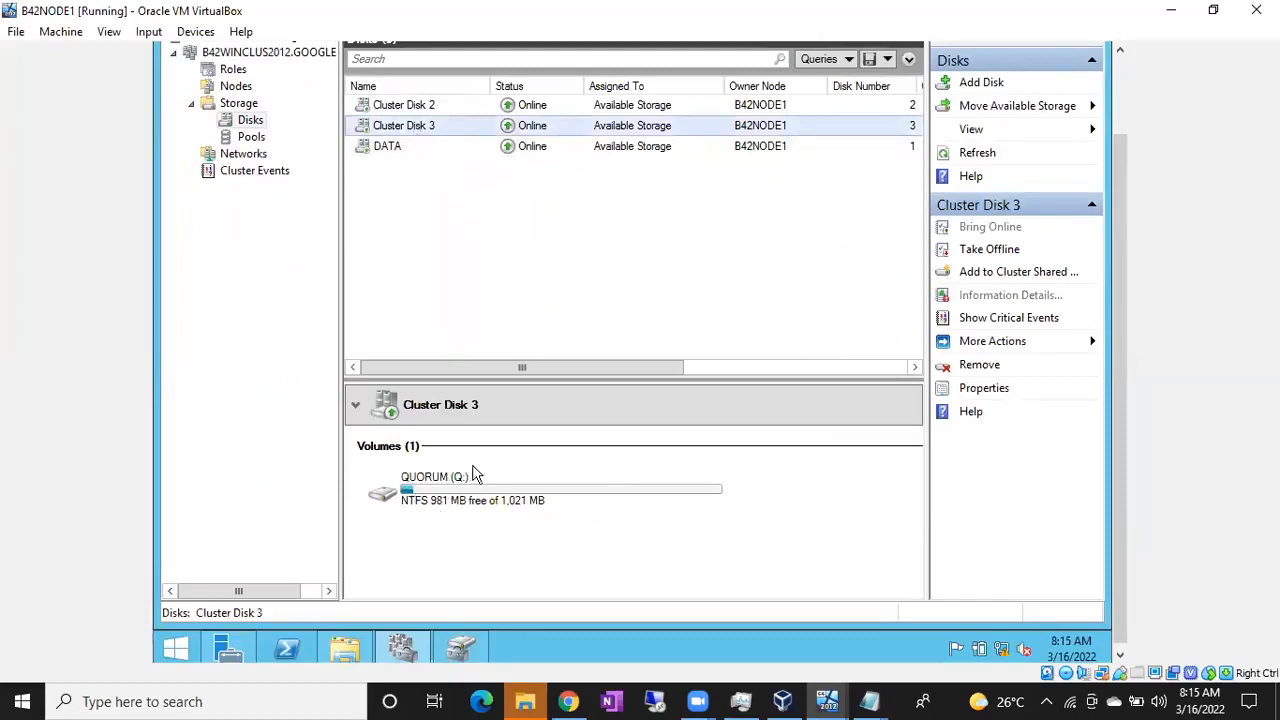
double_click(403, 129)
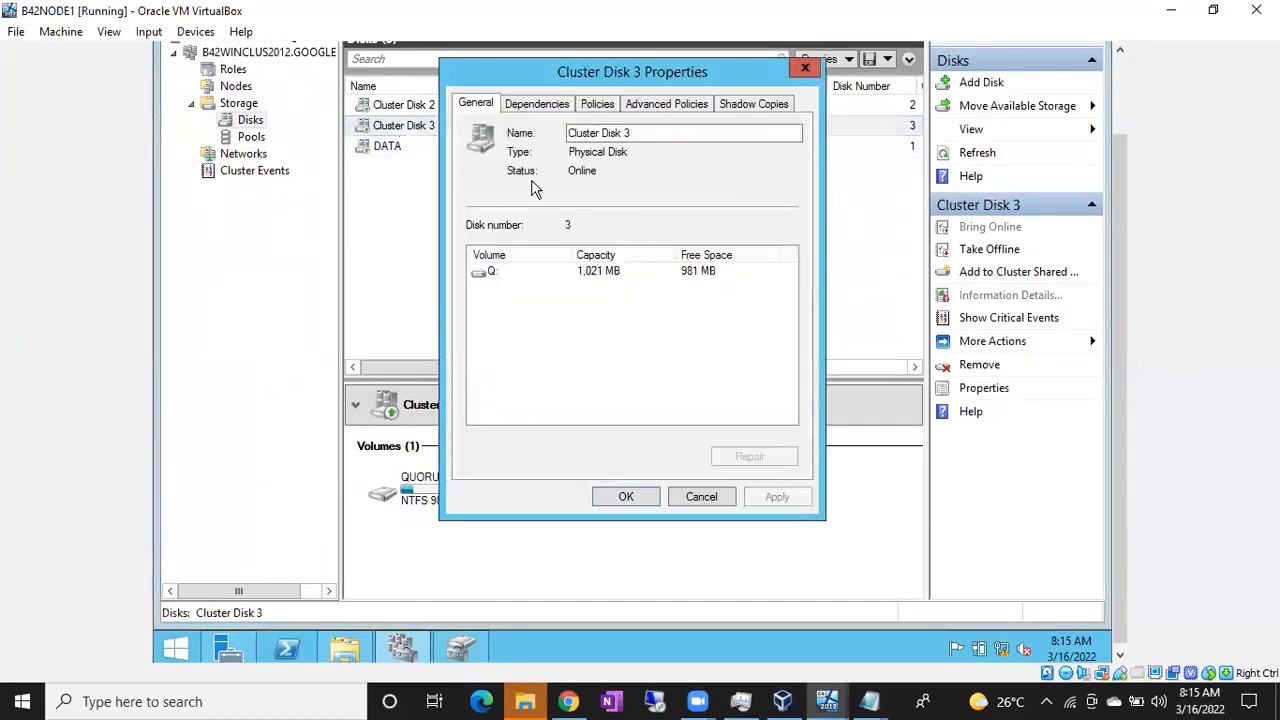
drag(632, 133, 430, 135)
text(Q)
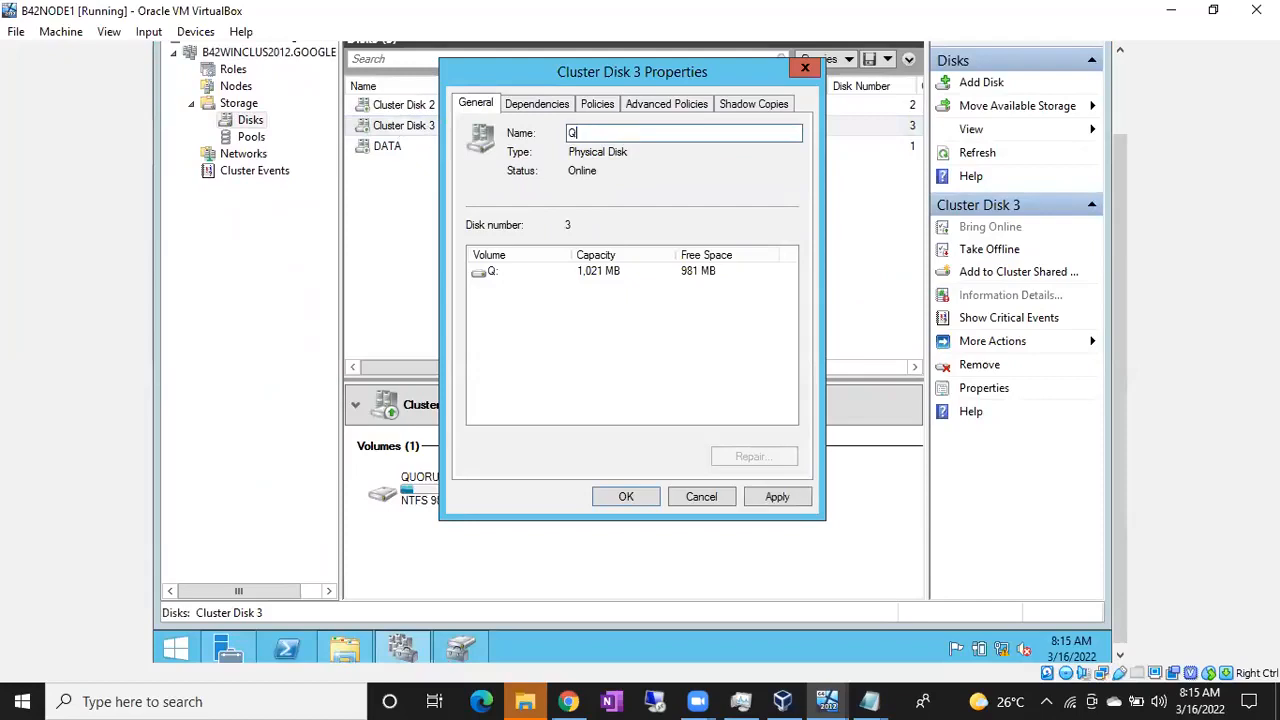
text(UORUM)
click(771, 497)
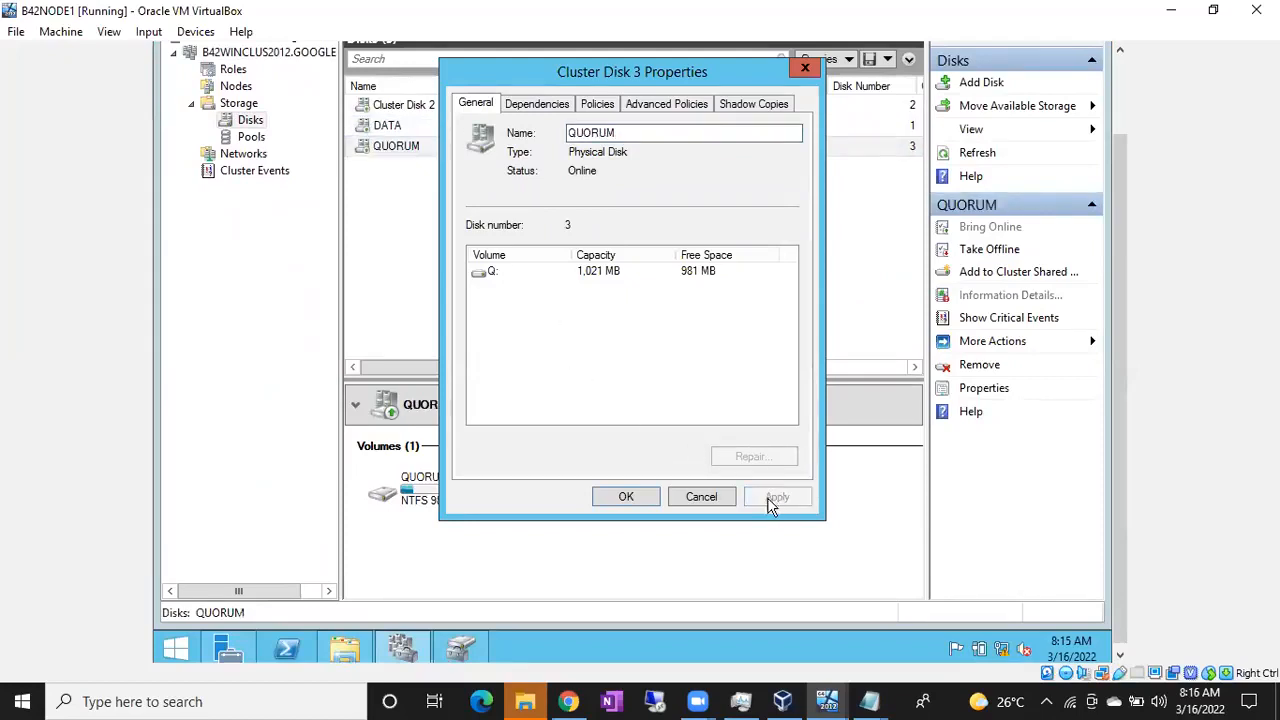
click(631, 502)
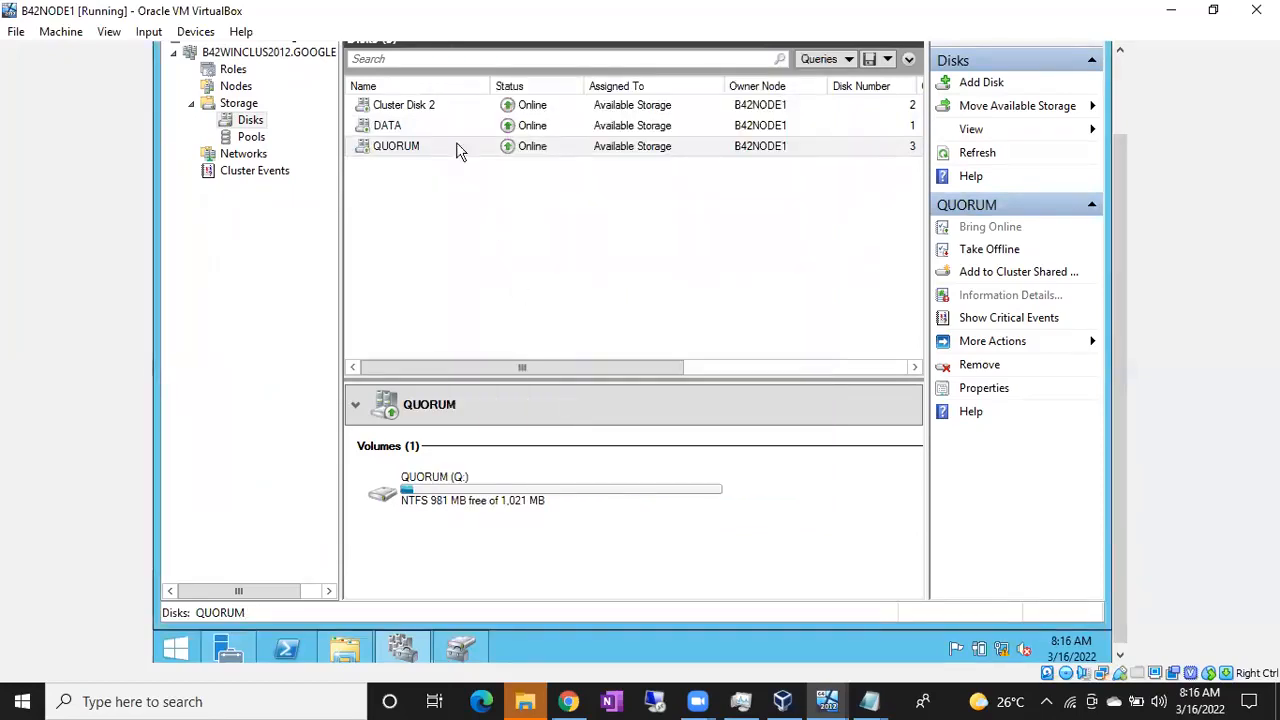
Rename Cluster Disk 2 to LOG
click(404, 108)
double_click(404, 108)
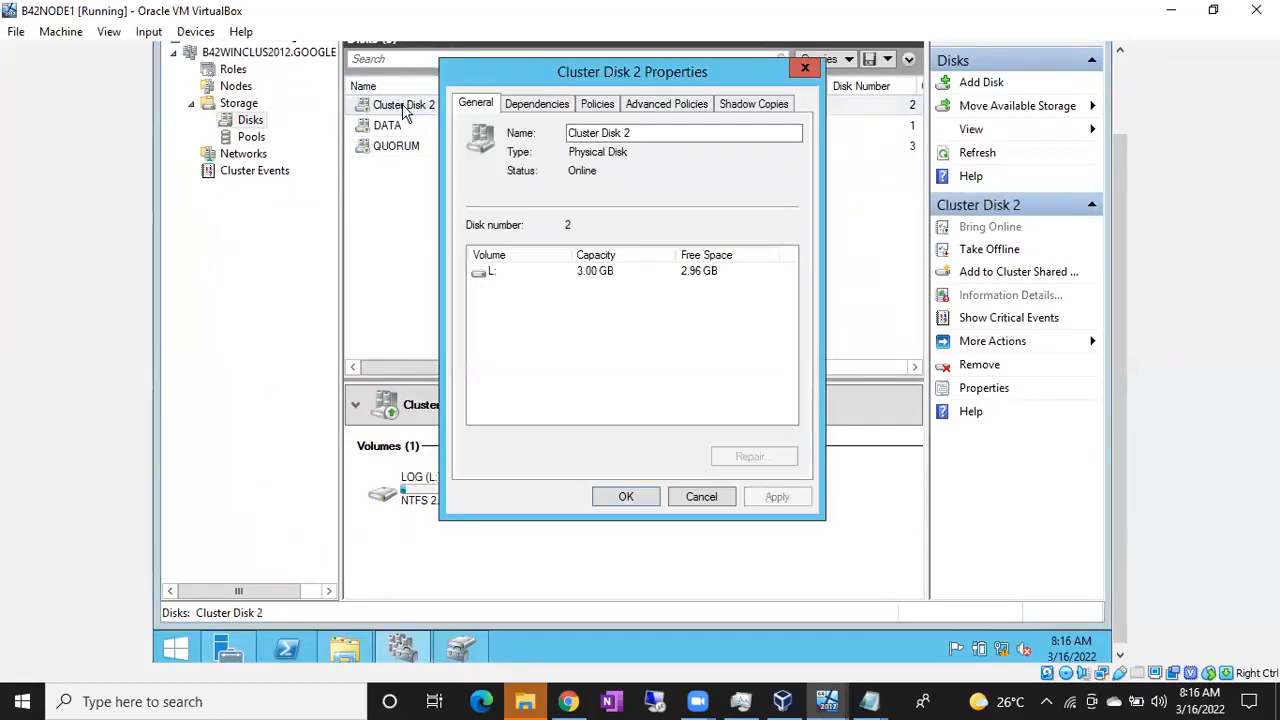
drag(645, 133, 567, 133)
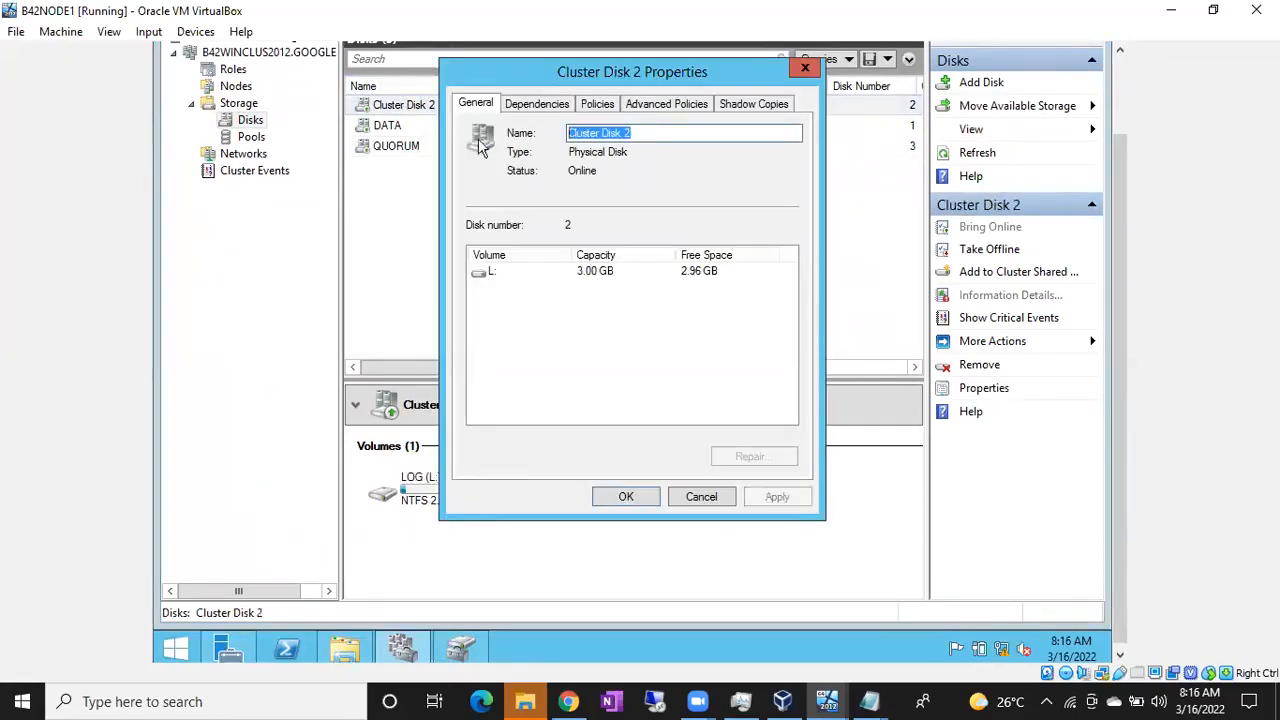
text(LOG)
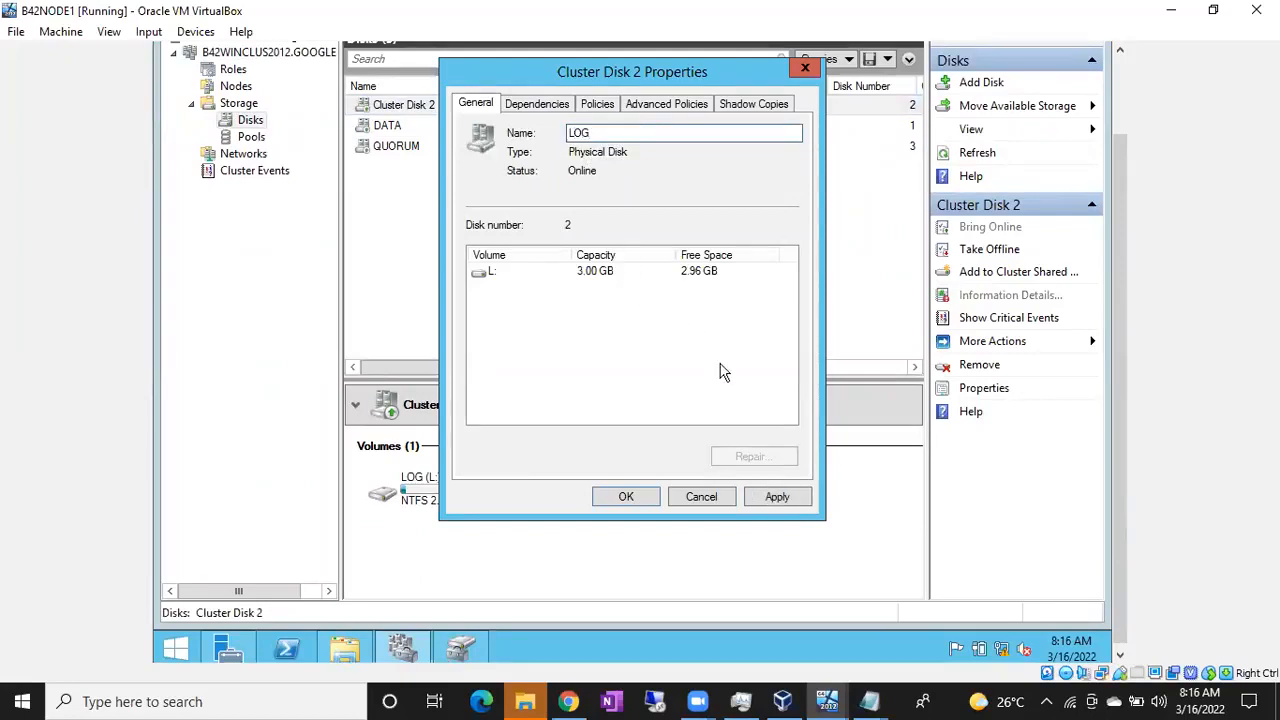
click(787, 504)
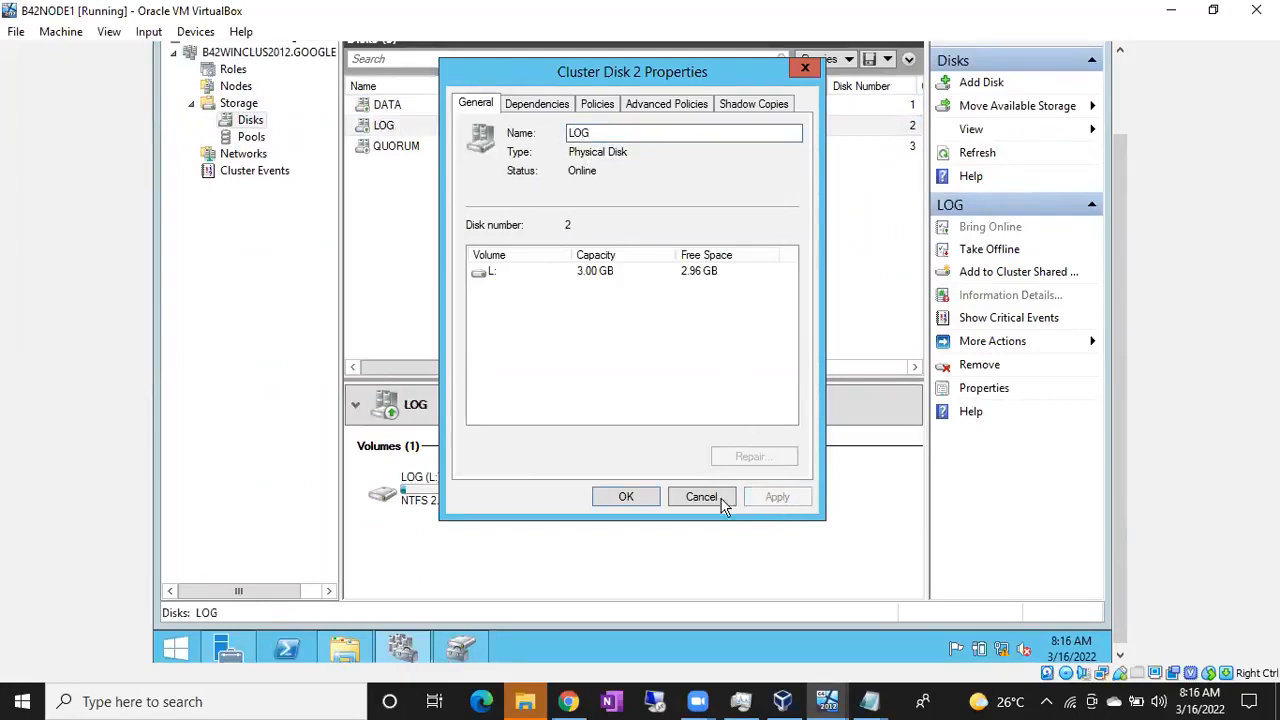
click(645, 502)
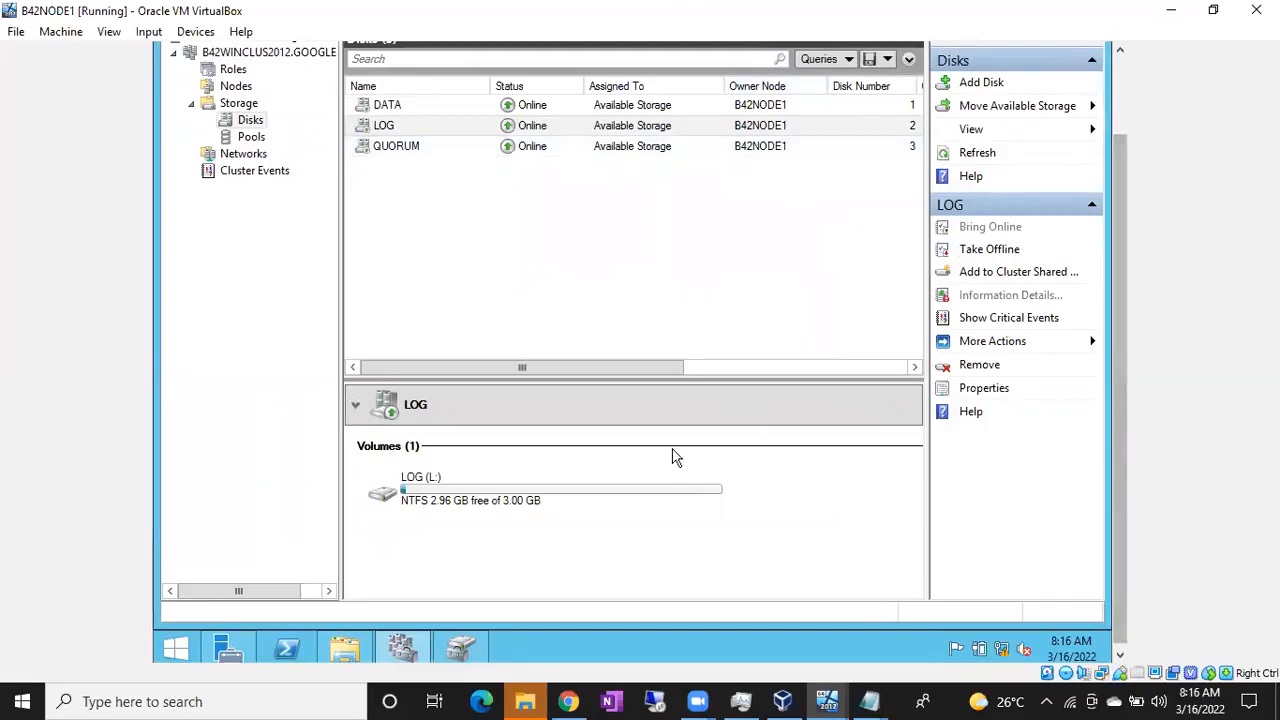
Check the DATA (E:), LOG (L:) and QUORUM (Q:) drives in NODE1's This PC
click(345, 650)
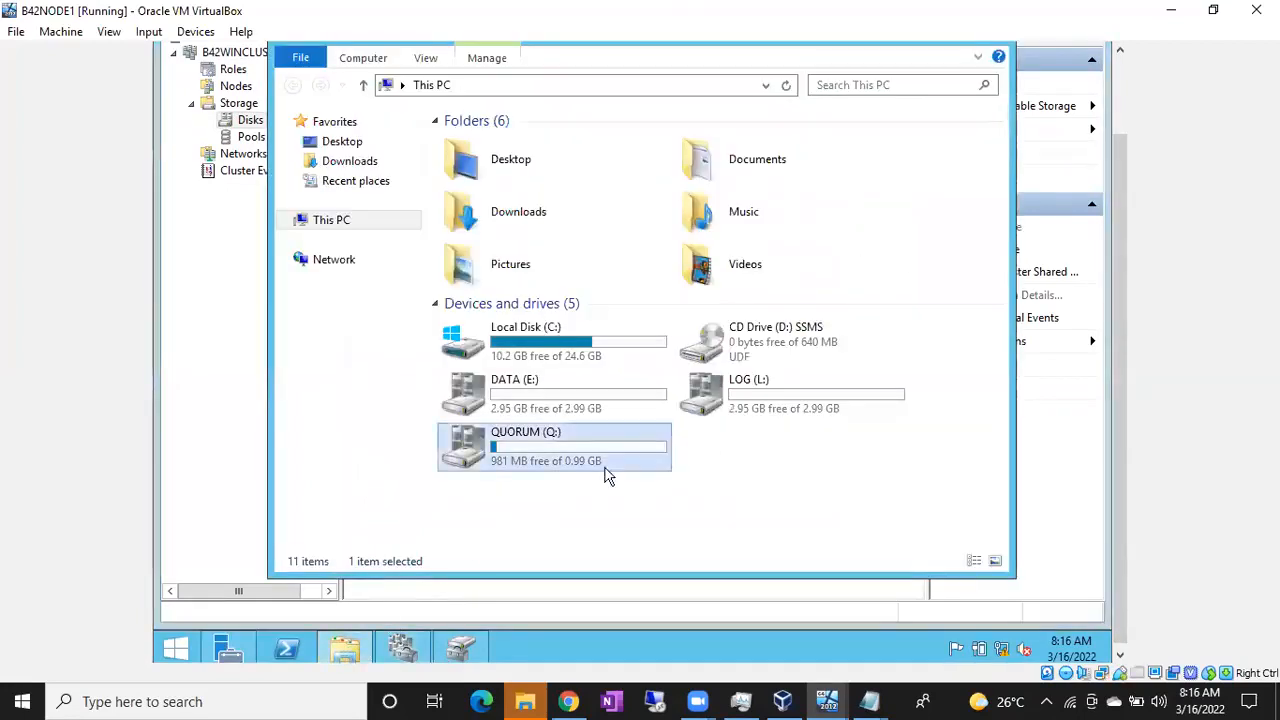
click(547, 403)
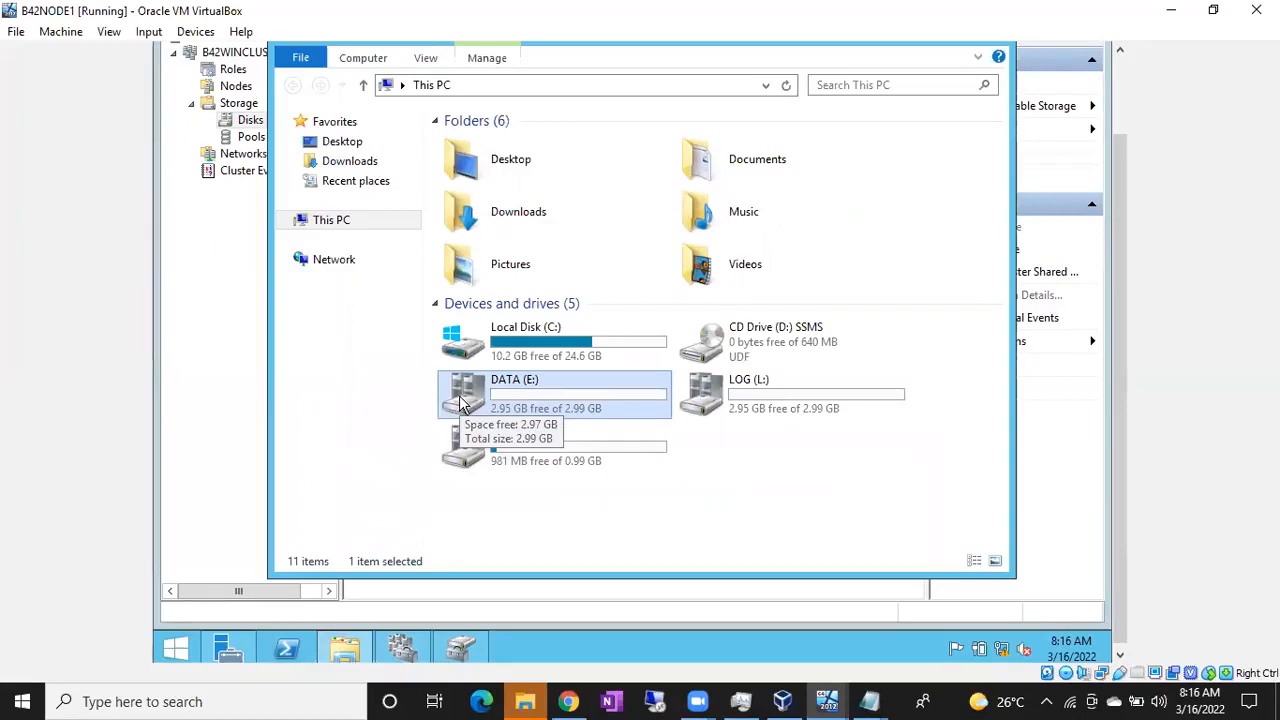
click(722, 398)
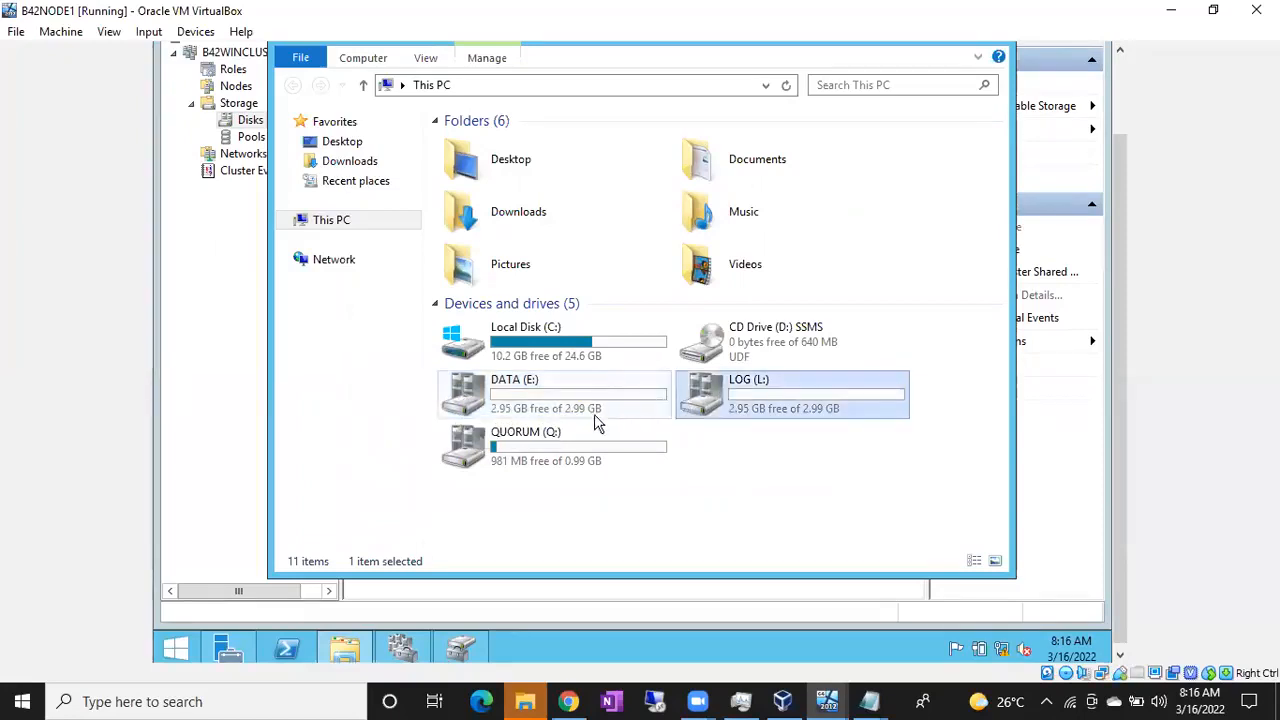
click(556, 438)
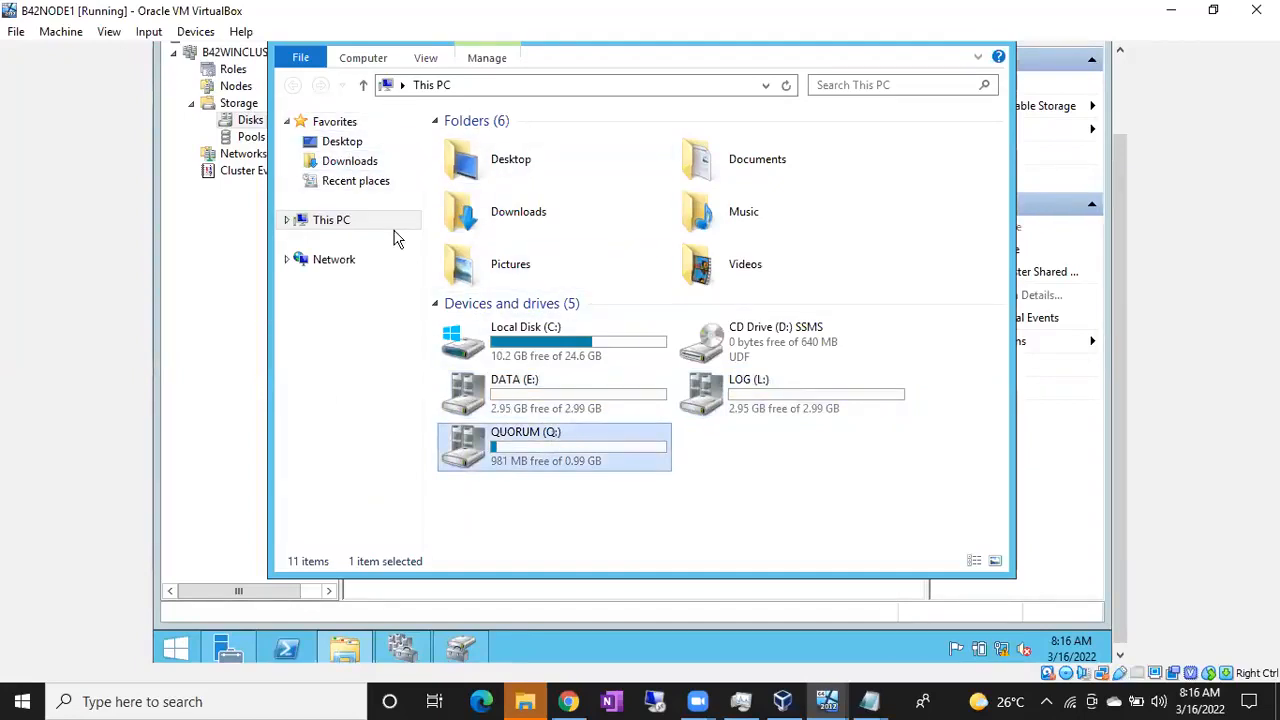
click(829, 700)
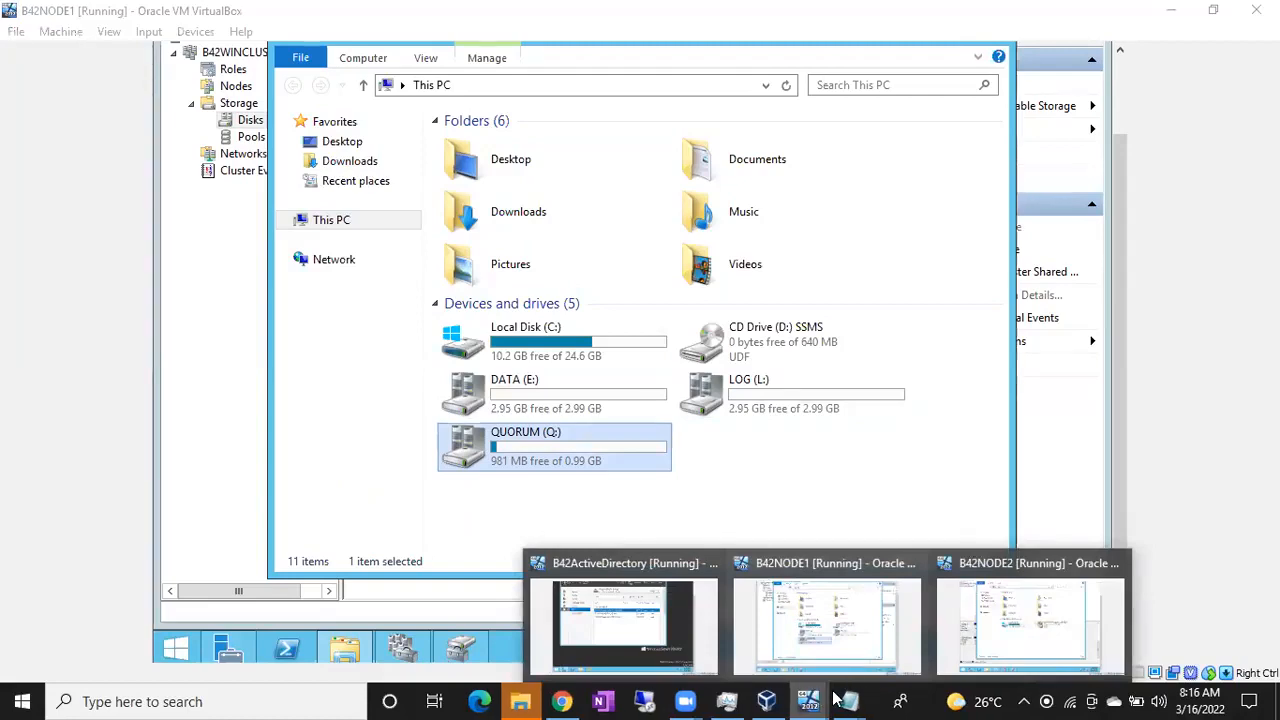
Switch to NODE2, whose This PC lists only C: and D:
click(1000, 620)
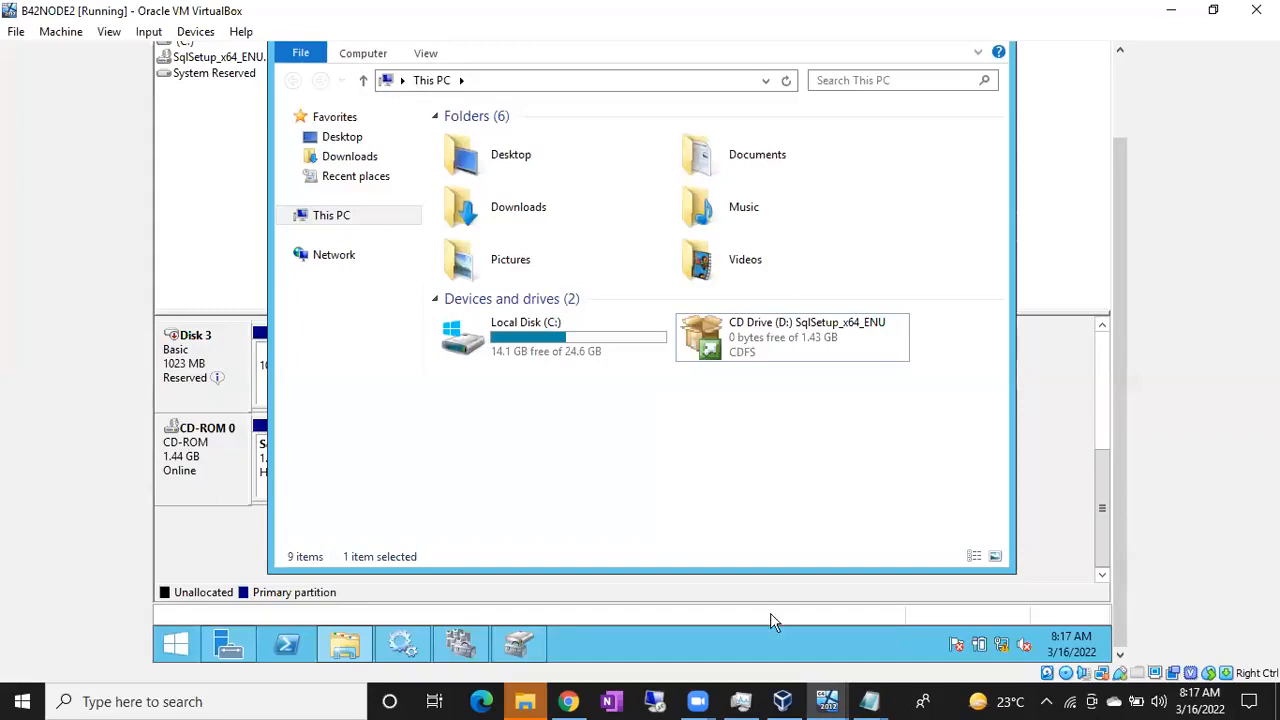
mouse_move(835, 699)
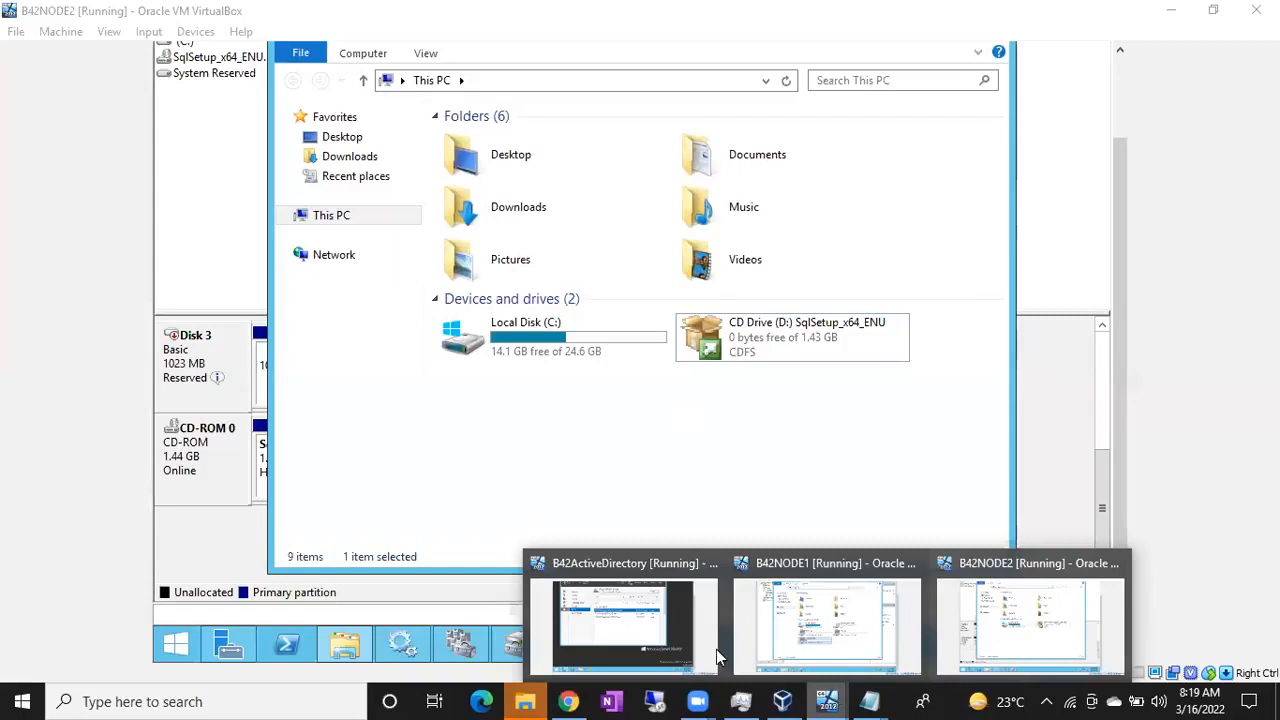
Minimize This PC on NODE2 to inspect the reserved Disk 3 in Disk Management
click(103, 553)
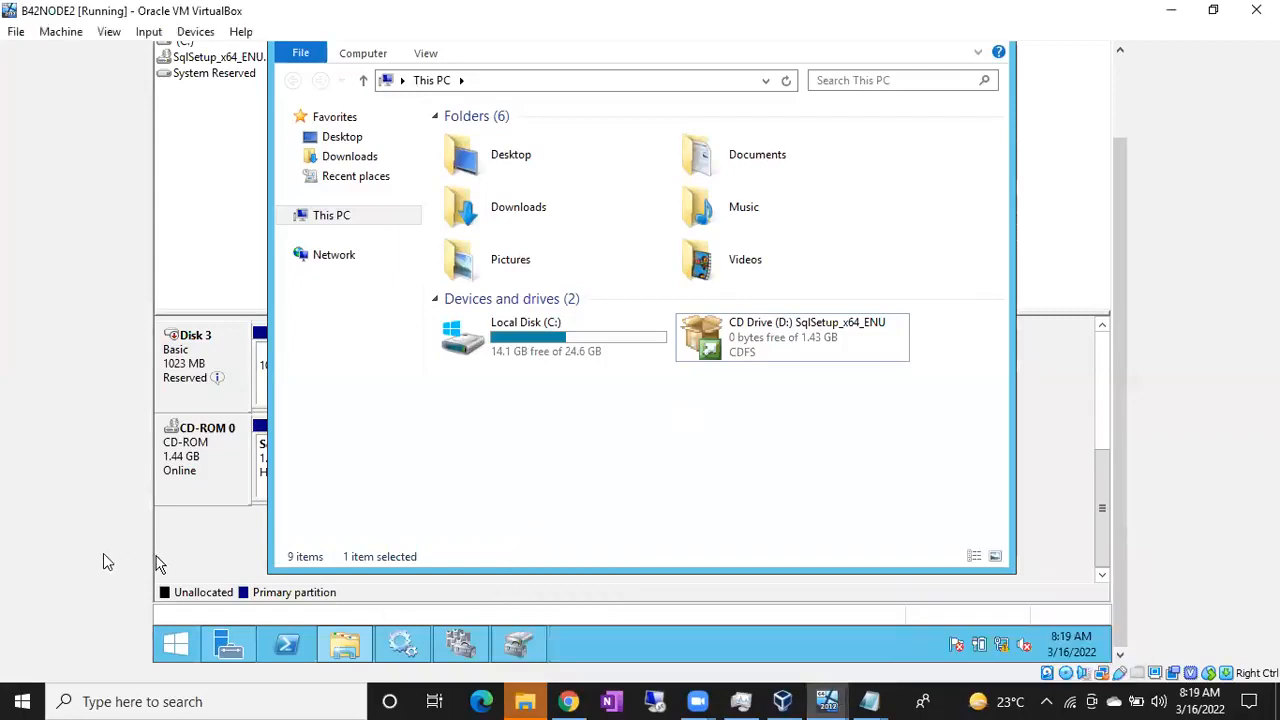
drag(1128, 399, 1119, 296)
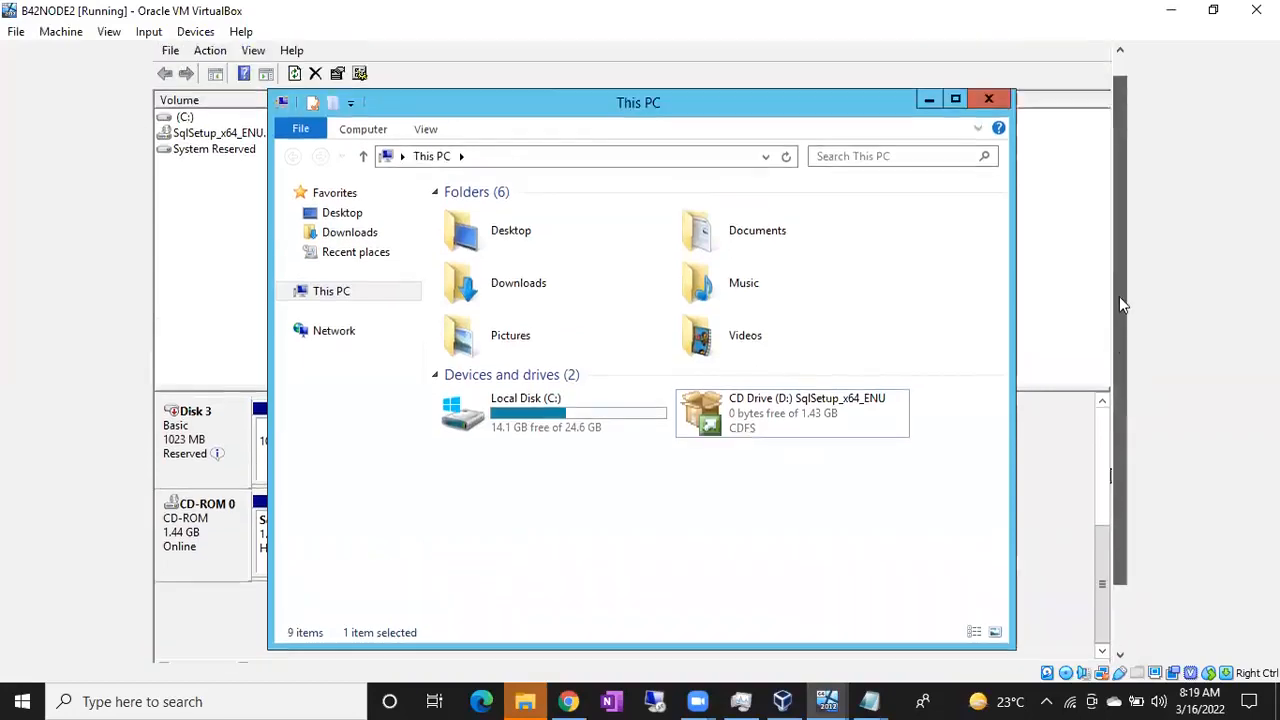
click(929, 123)
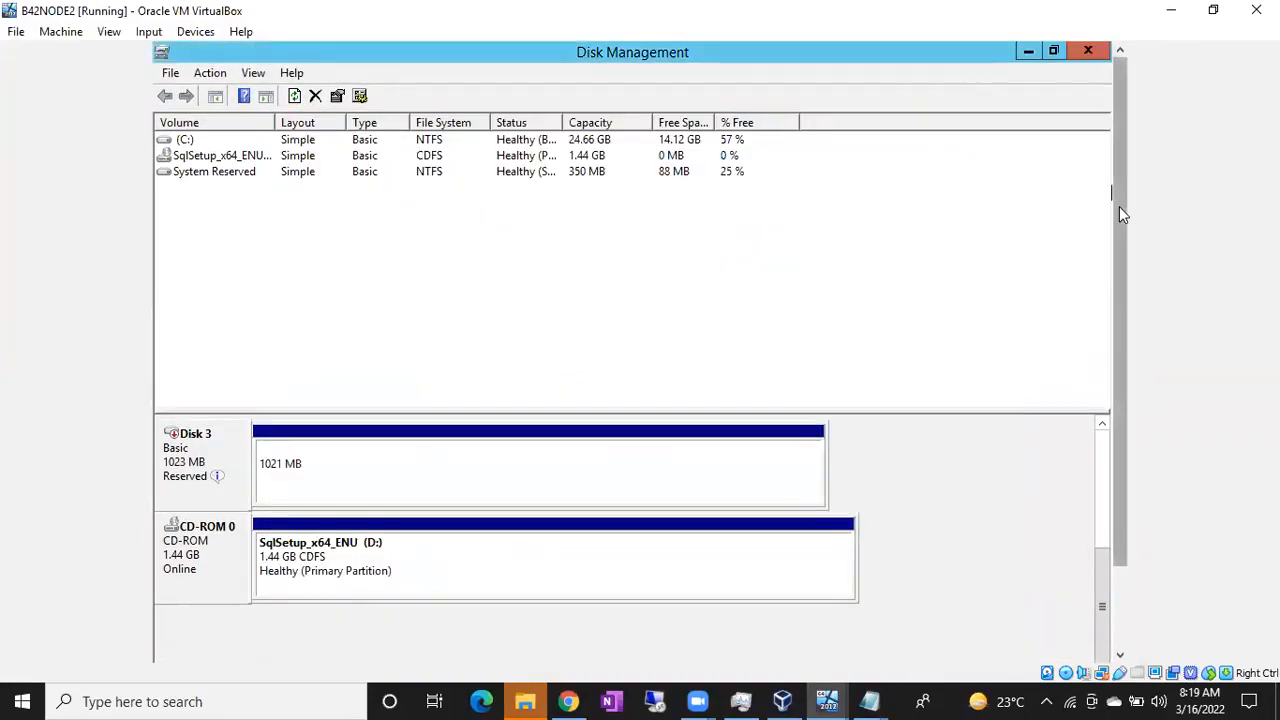
drag(1119, 206, 1111, 374)
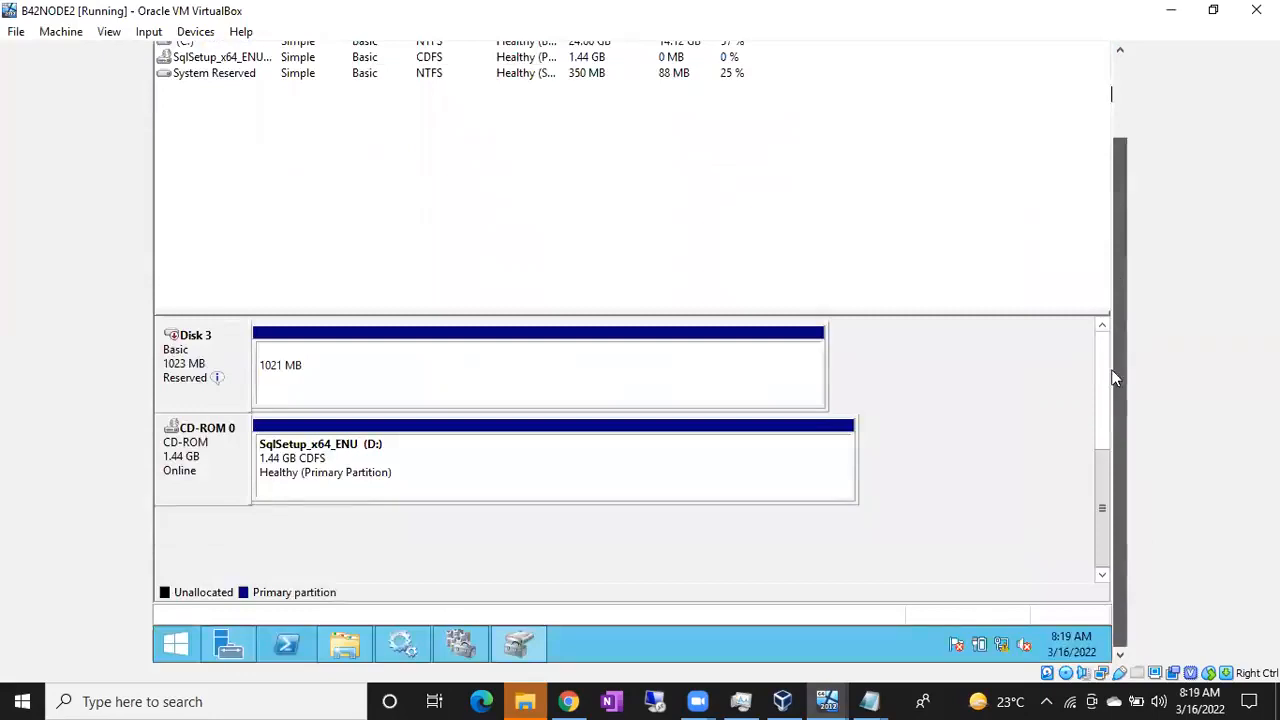
Return to NODE1's cluster disk list showing DATA, LOG and QUORUM online
click(826, 700)
click(827, 620)
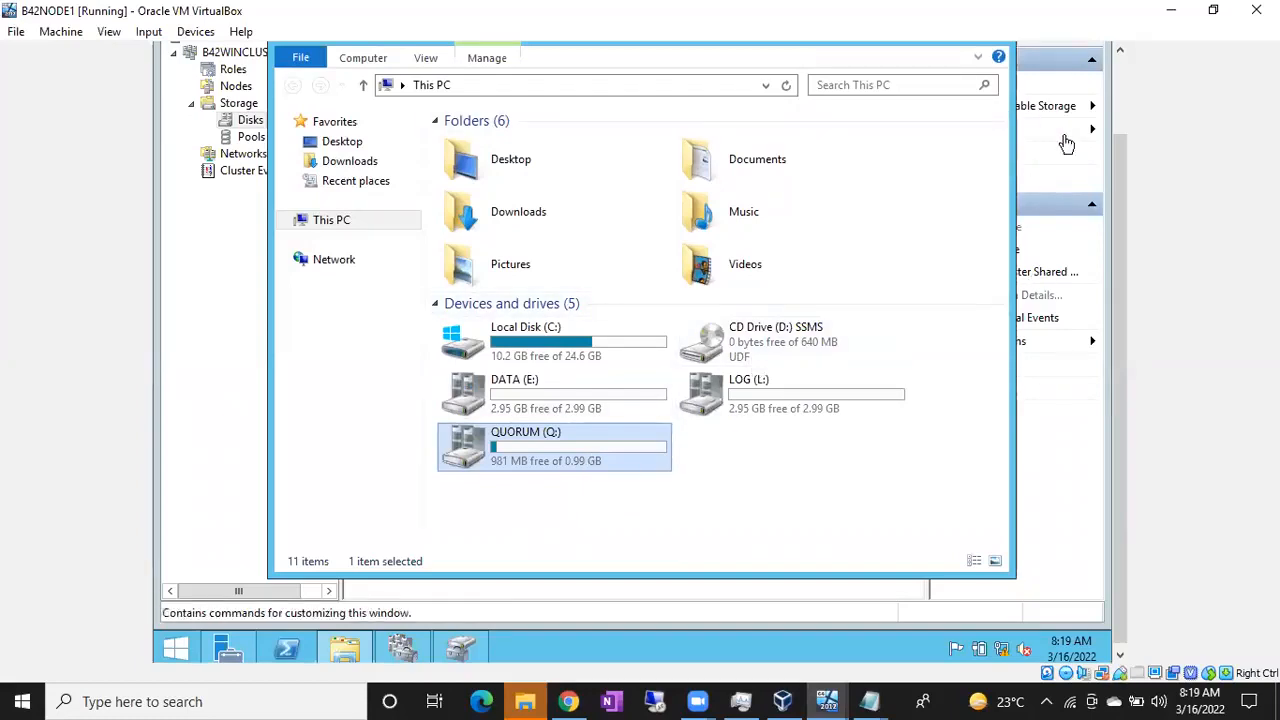
click(251, 466)
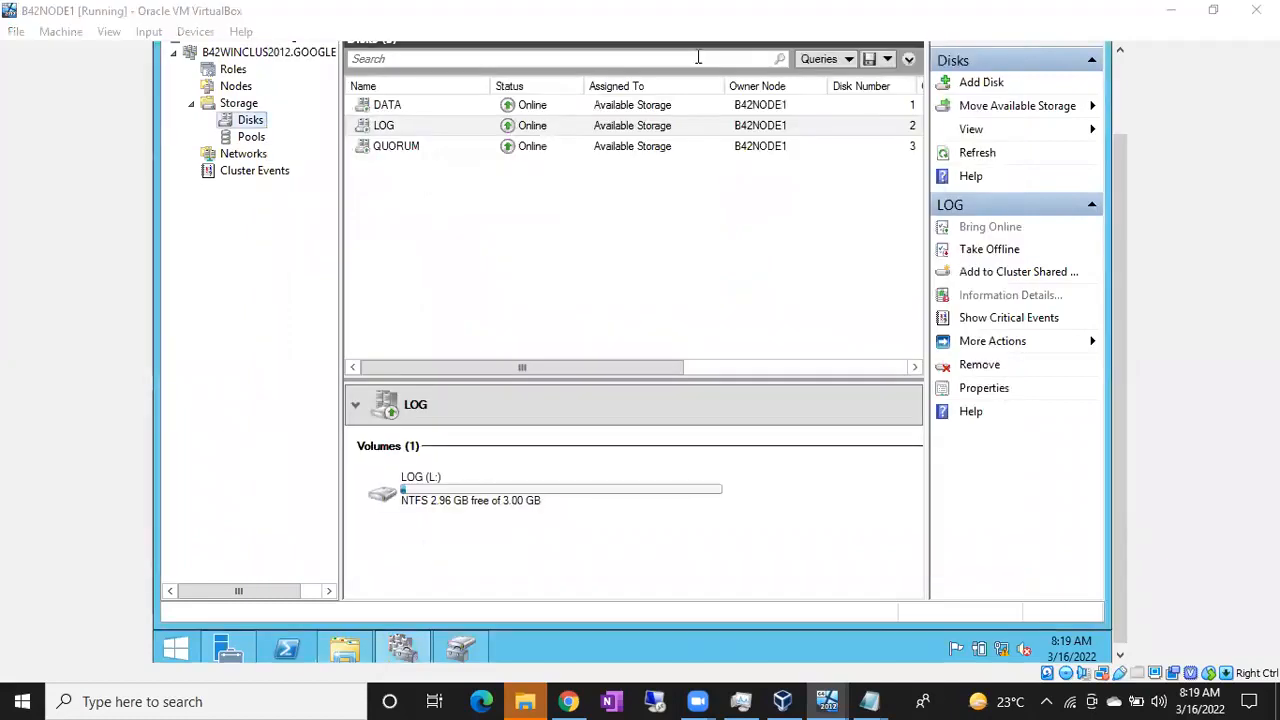